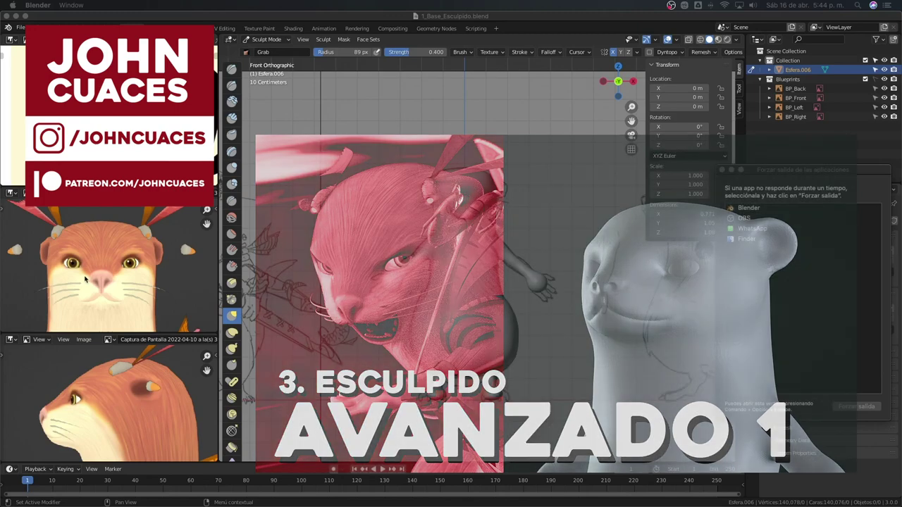
Step: Scroll and pan the top-left reference panel to frame the otter-with-sword sketch
scroll(114, 291, "down", 2)
scroll(115, 291, "up", 1)
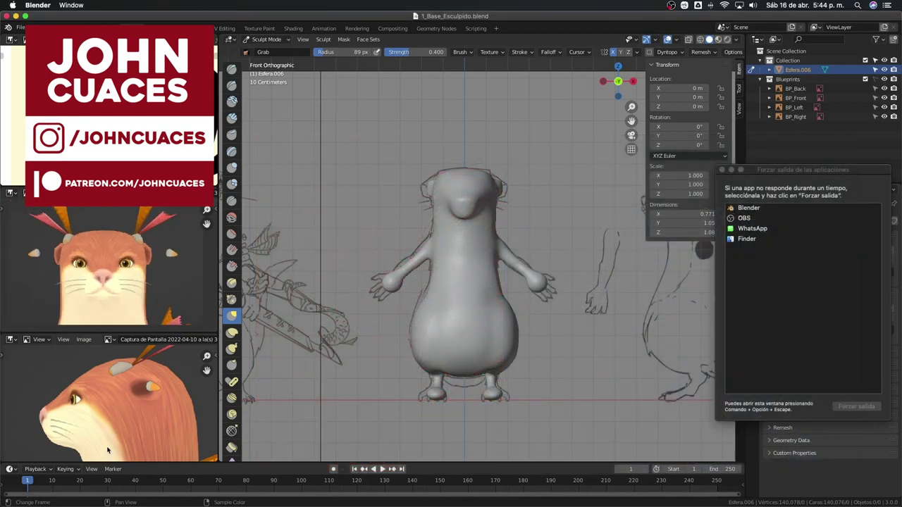
scroll(113, 426, "down", 1)
scroll(117, 420, "up", 1)
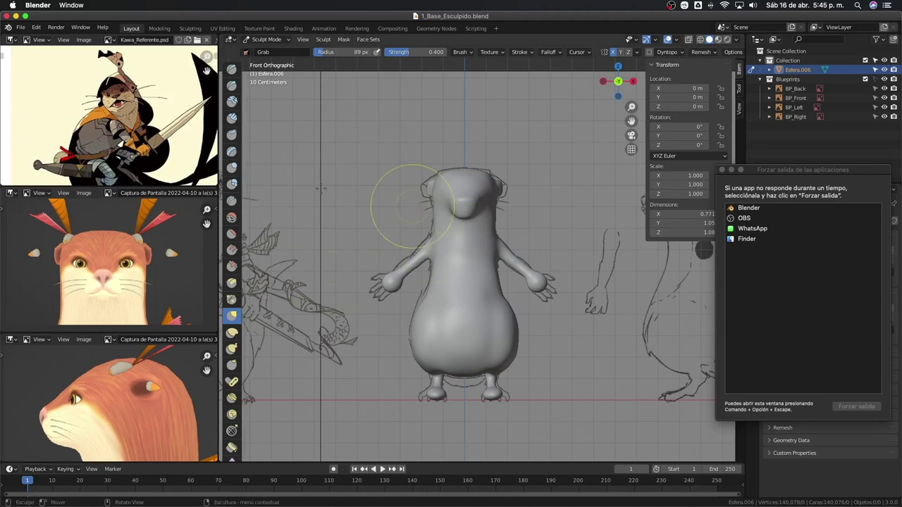
scroll(141, 134, "down", 3)
mouse_move(70, 105)
middle_mouse_down()
mouse_move(131, 96)
mouse_move(211, 116)
mouse_move(87, 185)
mouse_move(172, 171)
mouse_move(123, 109)
mouse_move(131, 86)
middle_mouse_up()
scroll(131, 97, "up", 3)
scroll(131, 96, "down", 3)
scroll(106, 120, "up", 2)
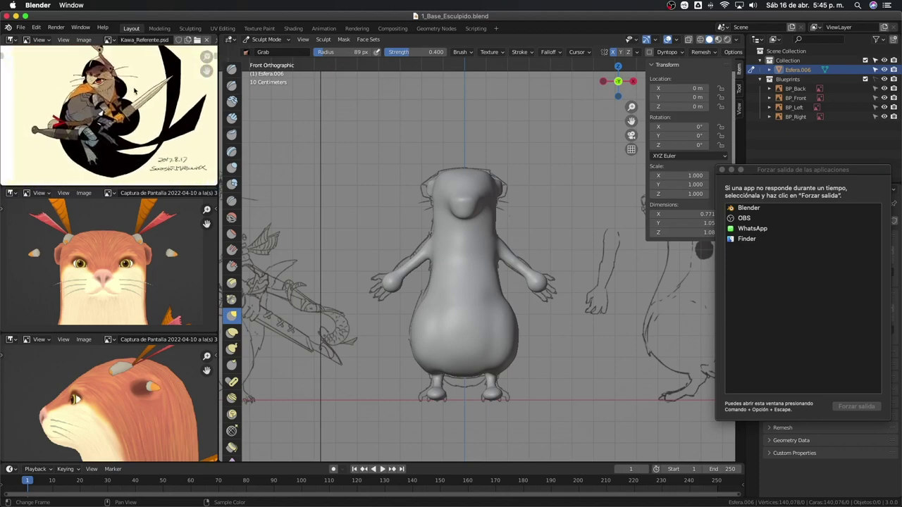
Step: Switch the otter from Sculpt Mode to Object Mode in front view and deselect the body
middle_click_drag(465, 220, 459, 231)
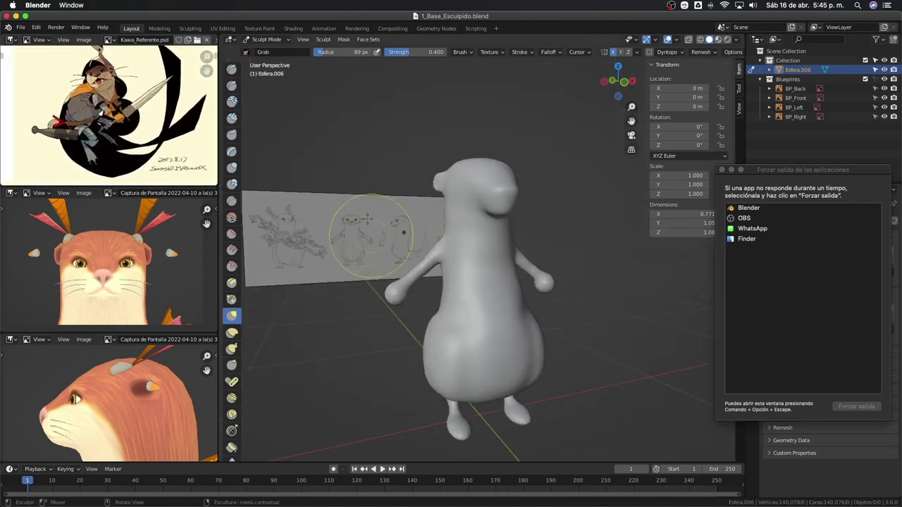
scroll(343, 219, "down", 2)
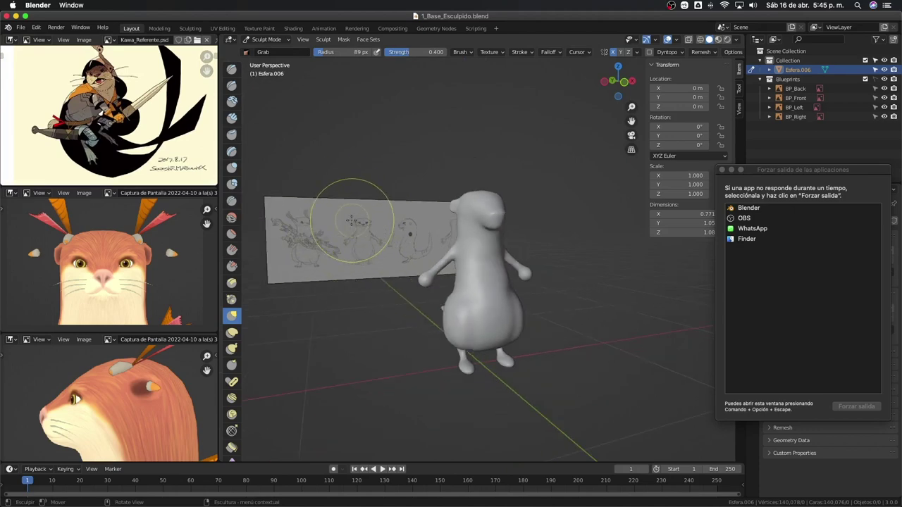
key("KP_1")
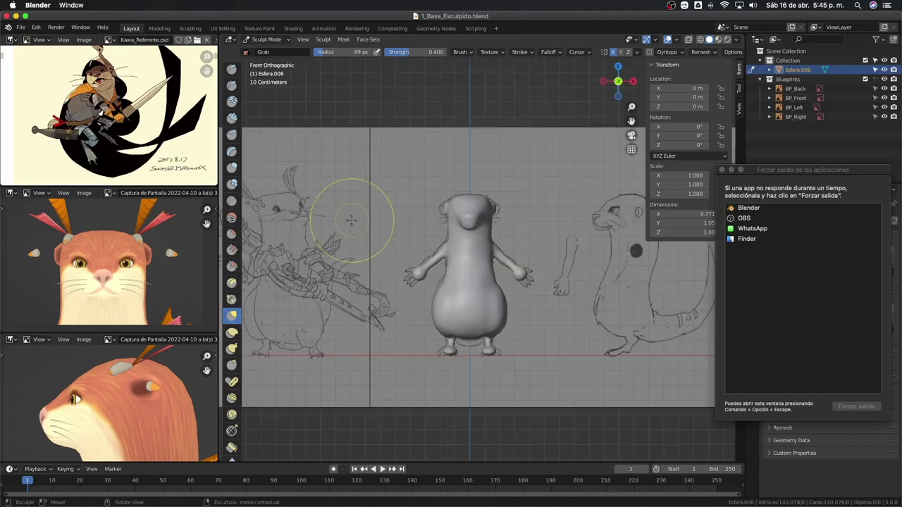
scroll(395, 212, "up", 3)
scroll(447, 176, "up", 3)
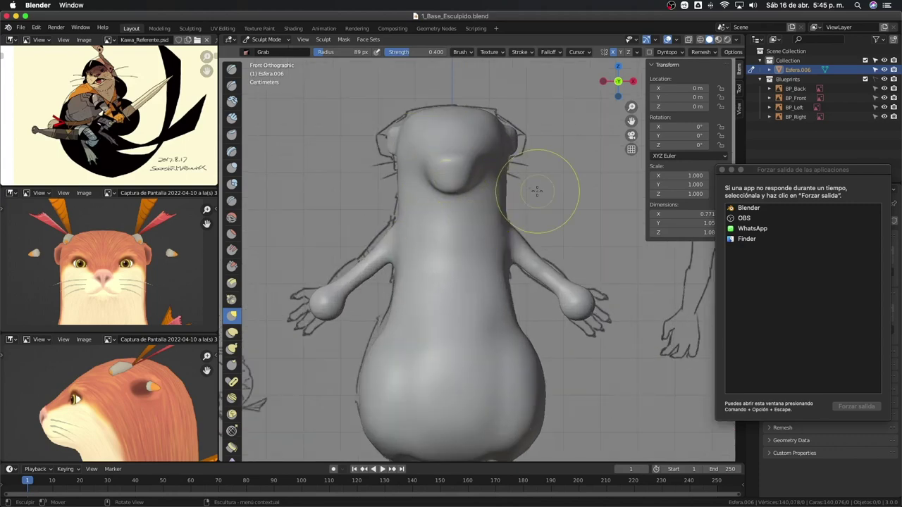
key("ctrl+Tab")
left_click(576, 177)
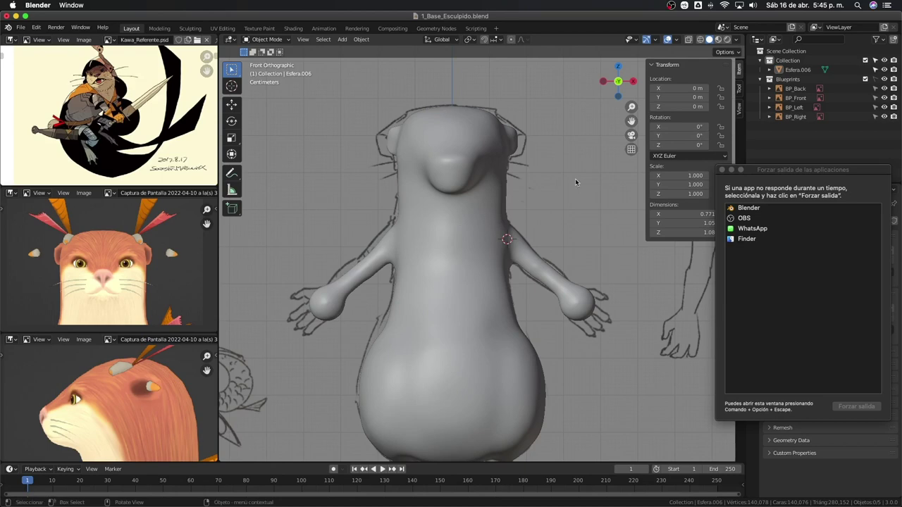
Step: Add a UV sphere, rotate it 90° on X and scale it down to eyeball size
key("shift+a")
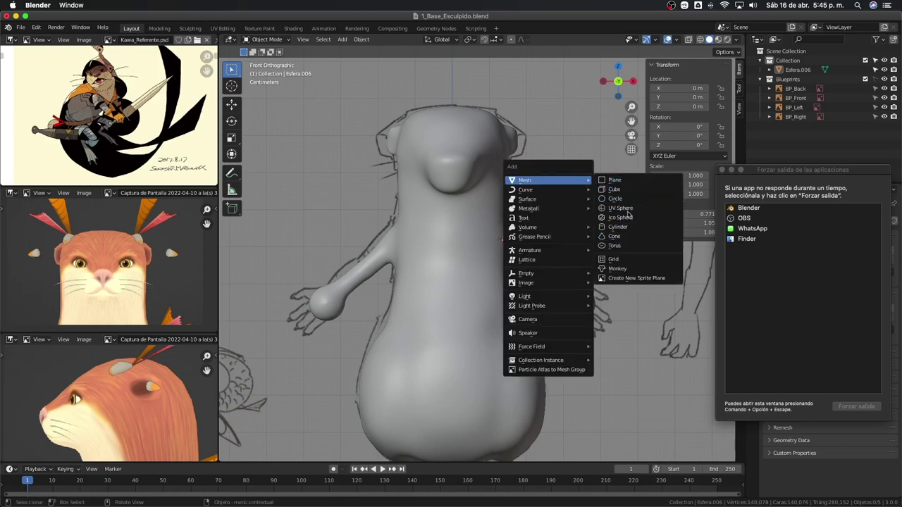
left_click(620, 208)
scroll(542, 227, "down", 3)
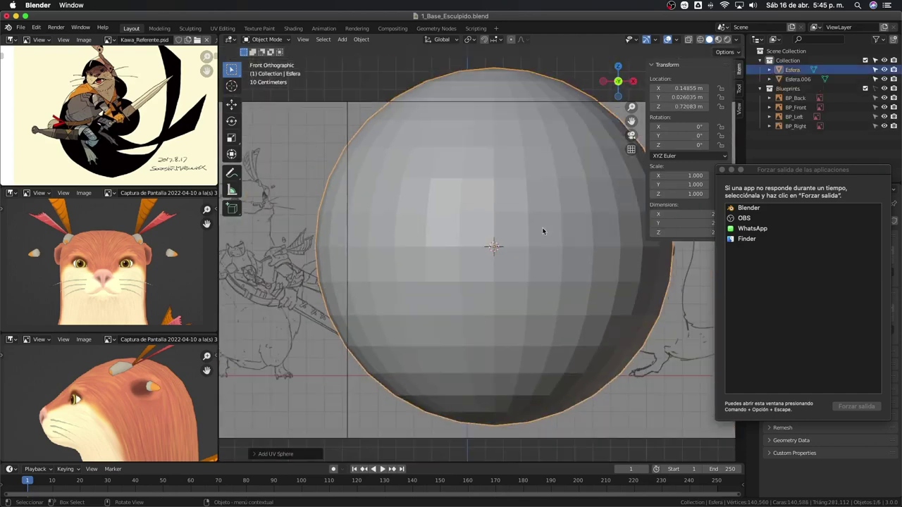
type("s")
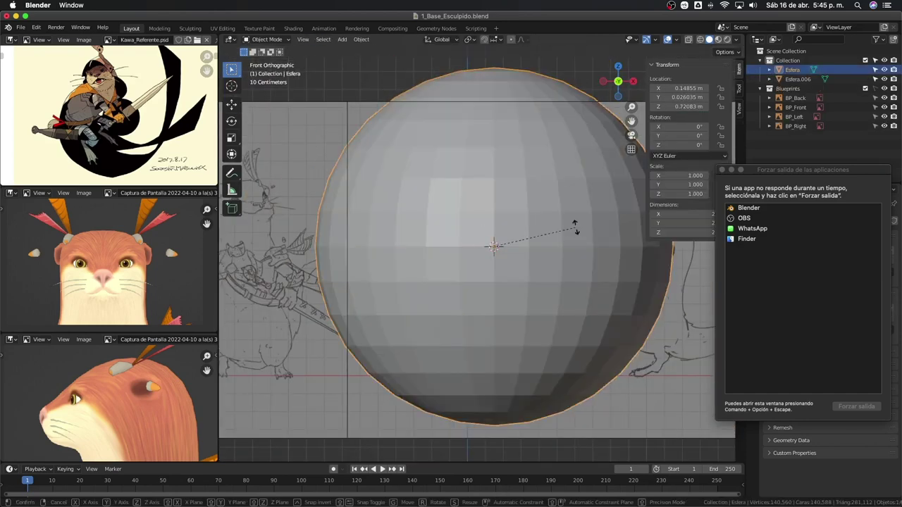
type("x")
type("90")
key("Return")
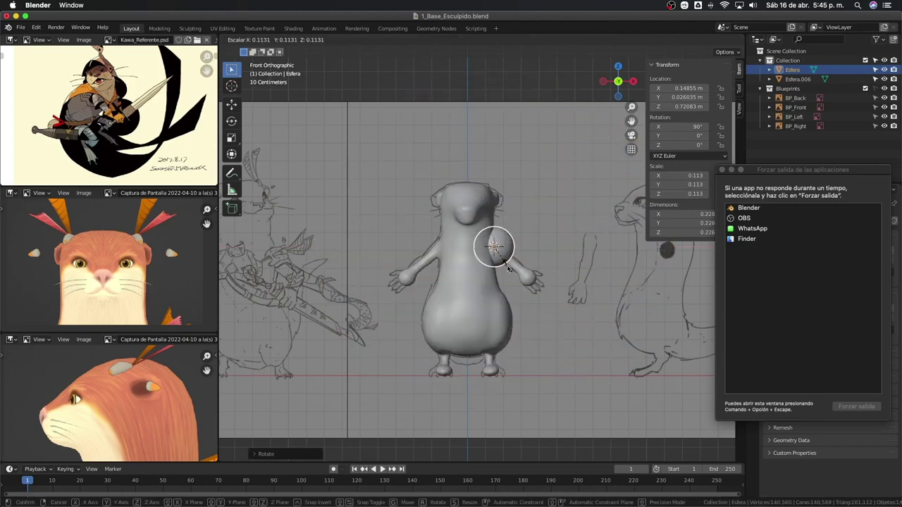
left_click(514, 257)
key("s")
key("g")
left_click(536, 211)
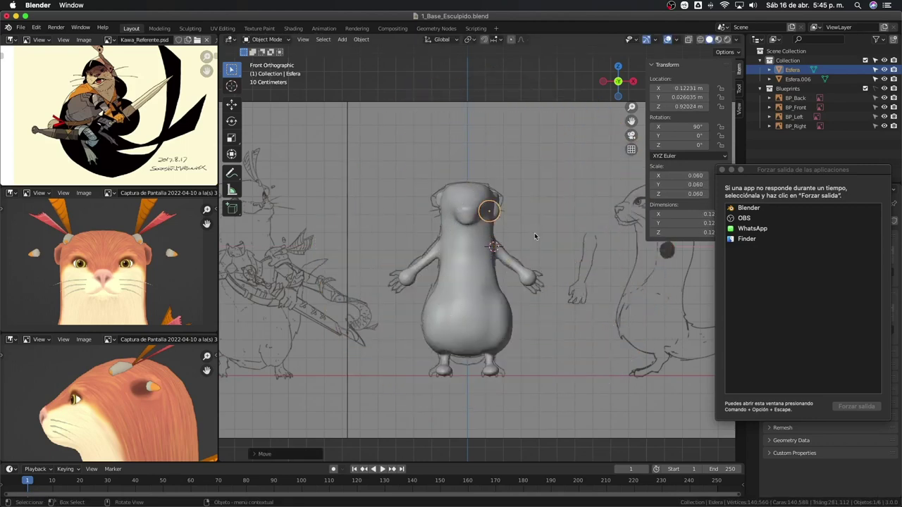
Step: Move the sphere onto the sketched eye using X-ray, then apply all transforms
scroll(538, 213, "up", 4)
key("alt+z")
key("g")
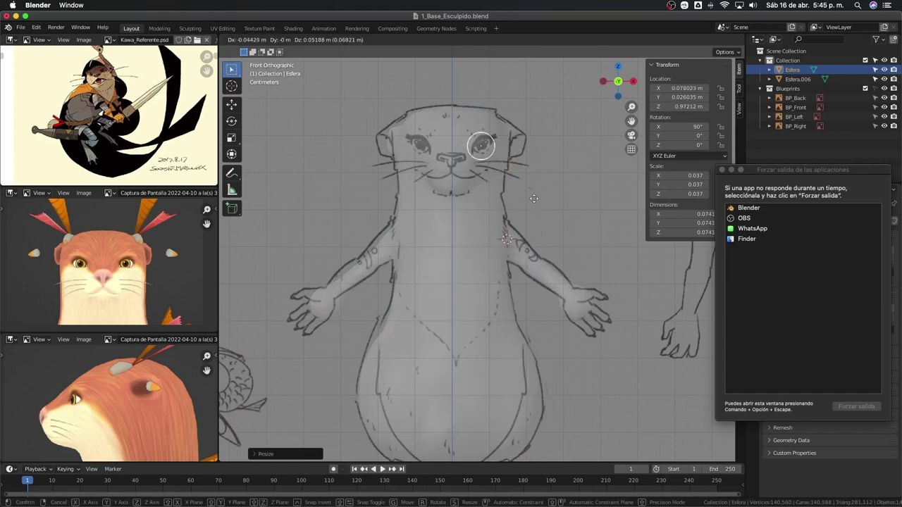
left_click(539, 203)
key("alt+z")
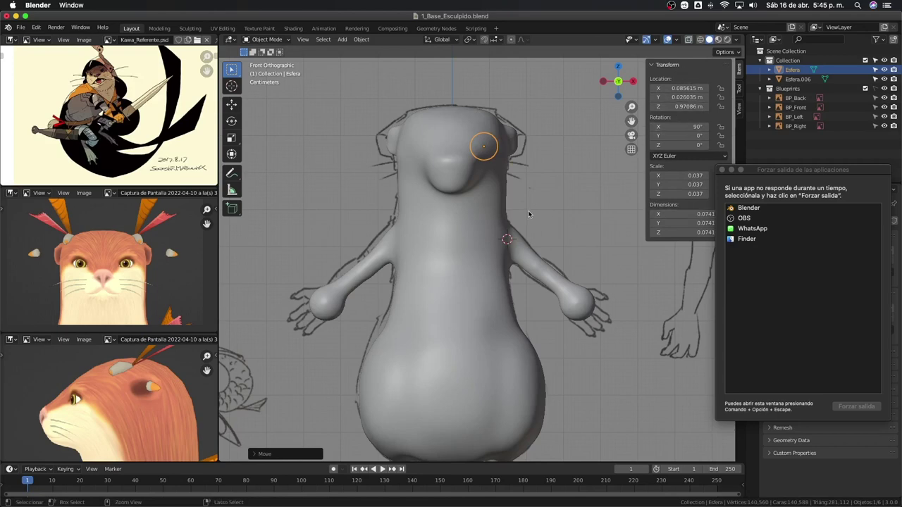
key("ctrl+a")
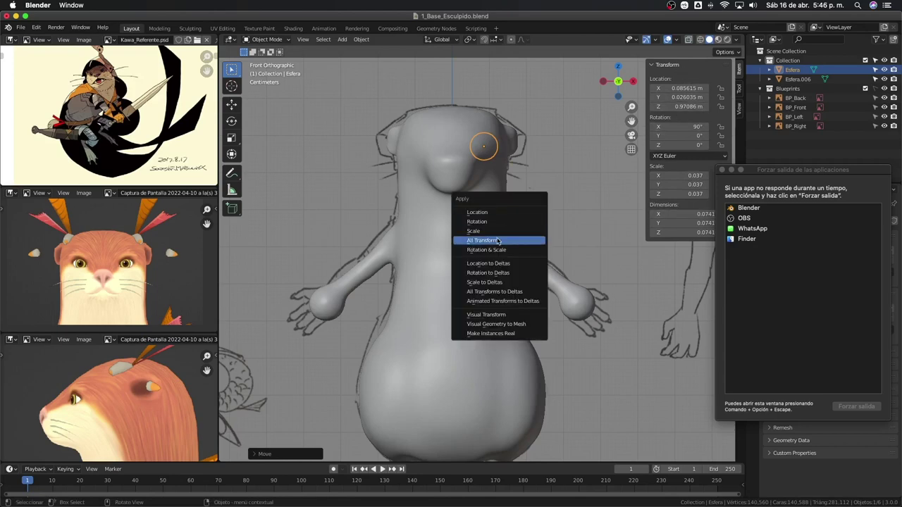
left_click(521, 240)
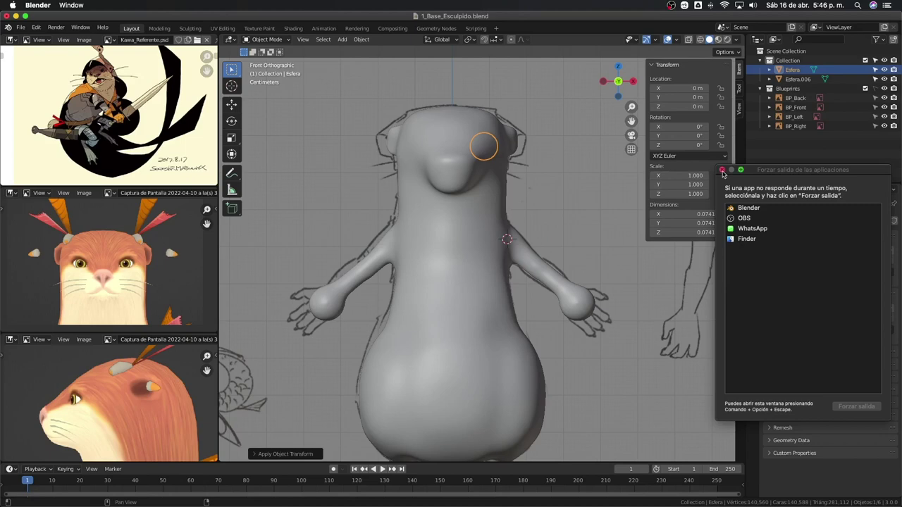
Step: Close the force-quit window, add a trial Mirror modifier to the sphere, then undo it
left_click(722, 171)
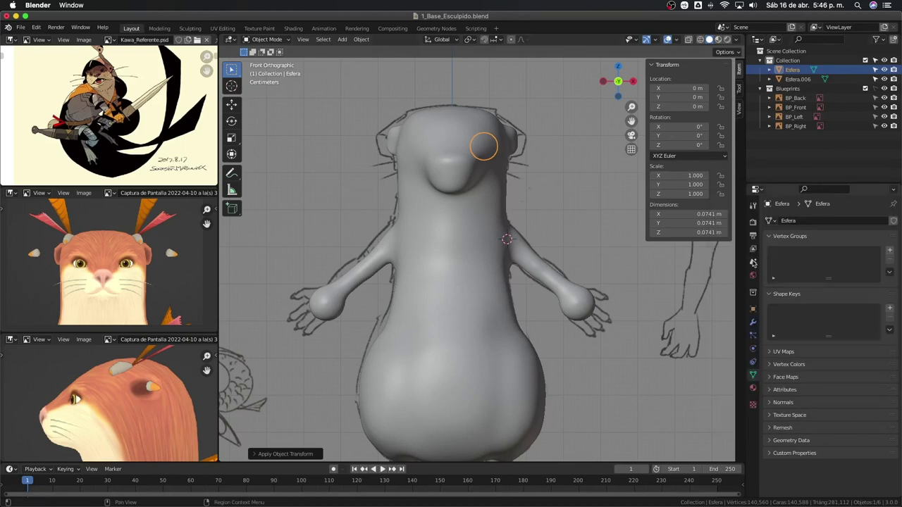
left_click(753, 275)
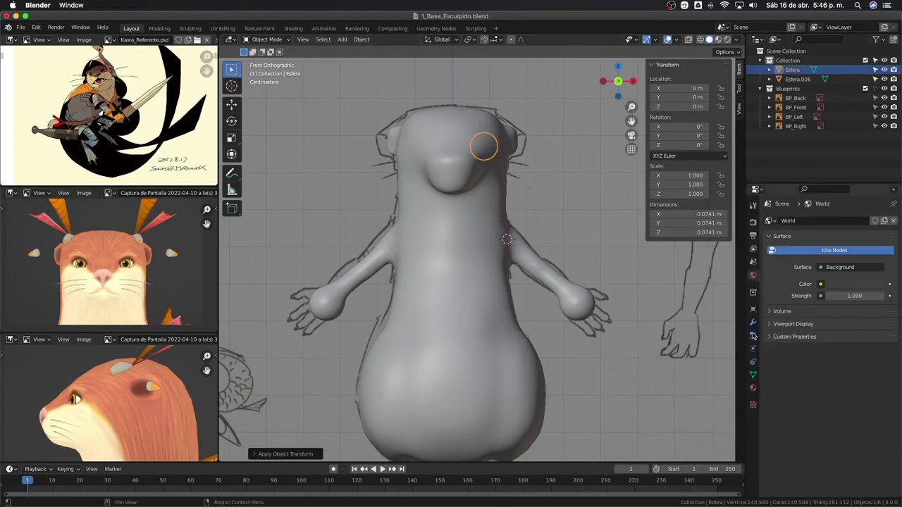
left_click(753, 322)
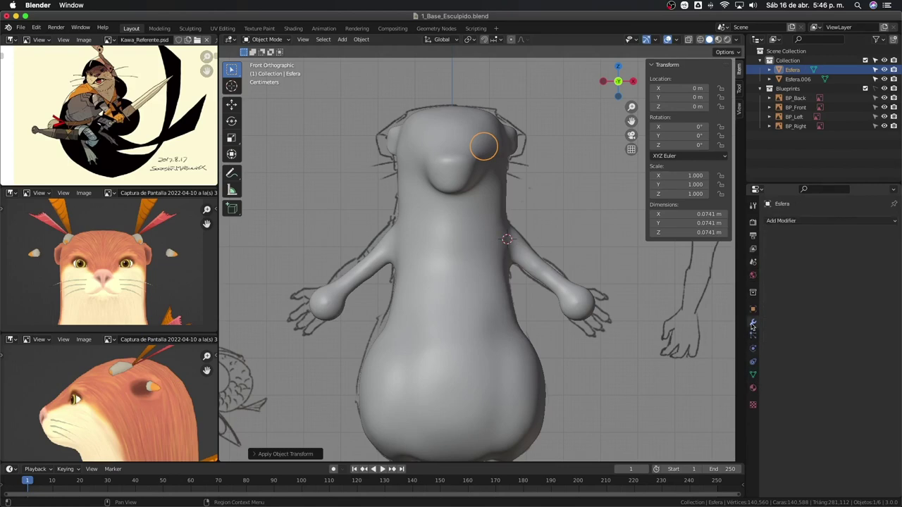
left_click(791, 220)
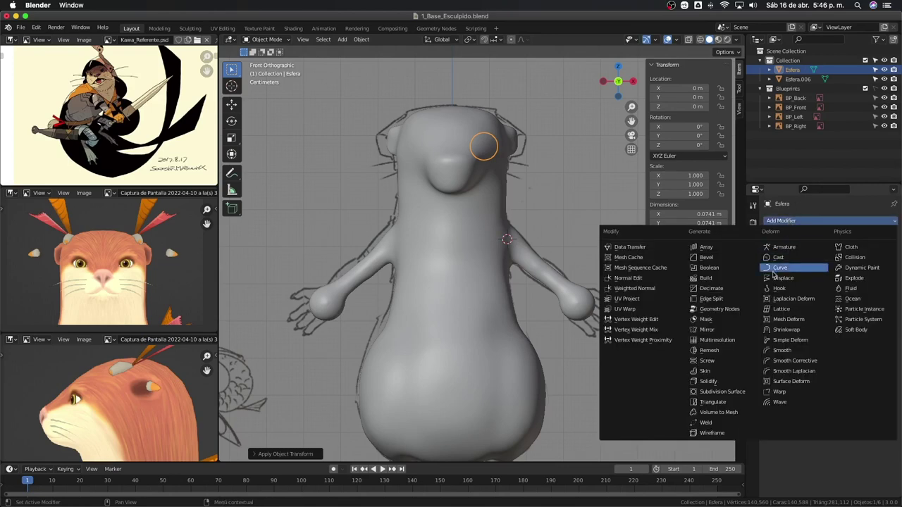
left_click(719, 333)
mouse_move(458, 275)
middle_mouse_down()
mouse_move(453, 294)
mouse_move(489, 301)
mouse_move(512, 267)
mouse_move(490, 271)
mouse_move(494, 254)
middle_mouse_up()
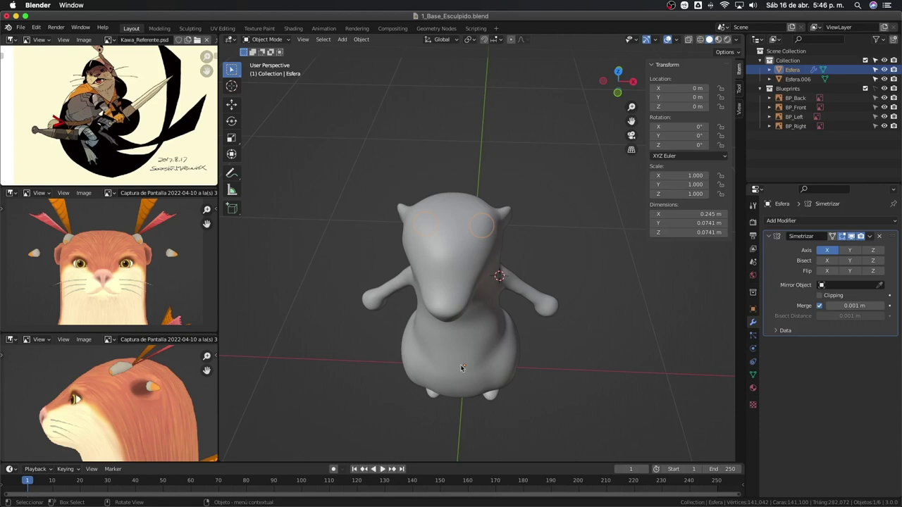
key("ctrl+z")
key("ctrl+z")
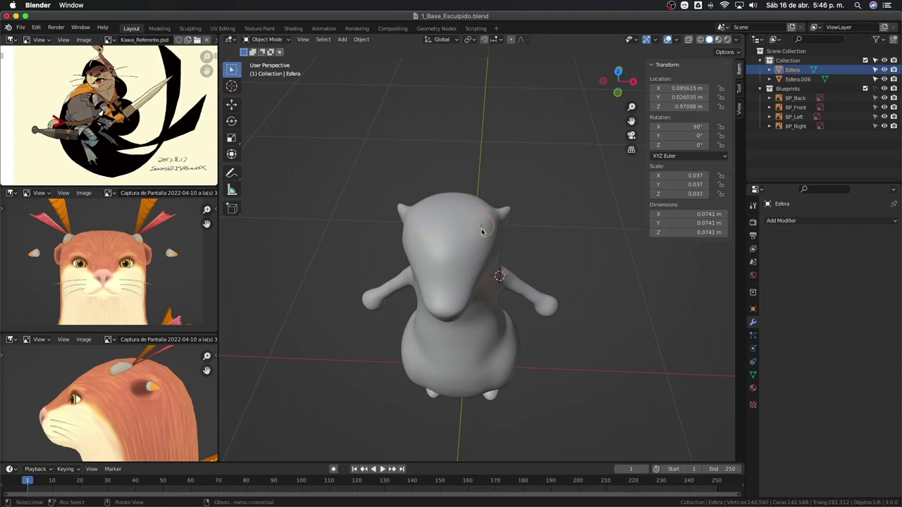
Step: Add a Mirror modifier to the eye sphere and raise the sphere along Z above the head
left_click(788, 221)
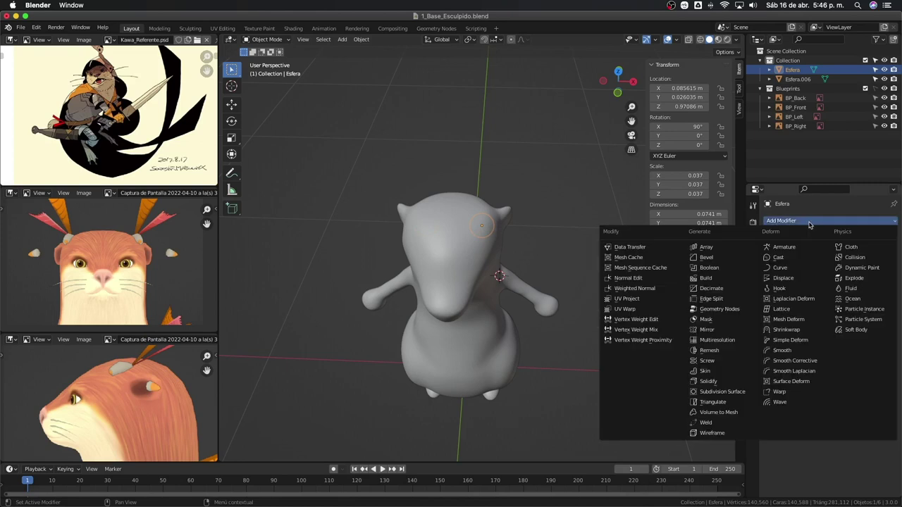
left_click(708, 330)
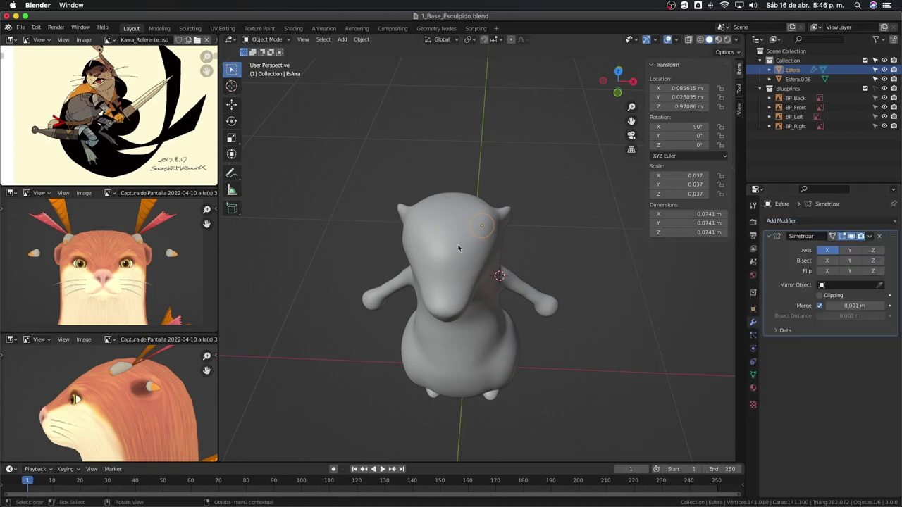
scroll(477, 243, "up", 2)
mouse_move(452, 243)
middle_mouse_down()
mouse_move(456, 218)
mouse_move(464, 246)
mouse_move(465, 211)
middle_mouse_up()
scroll(451, 250, "down", 2)
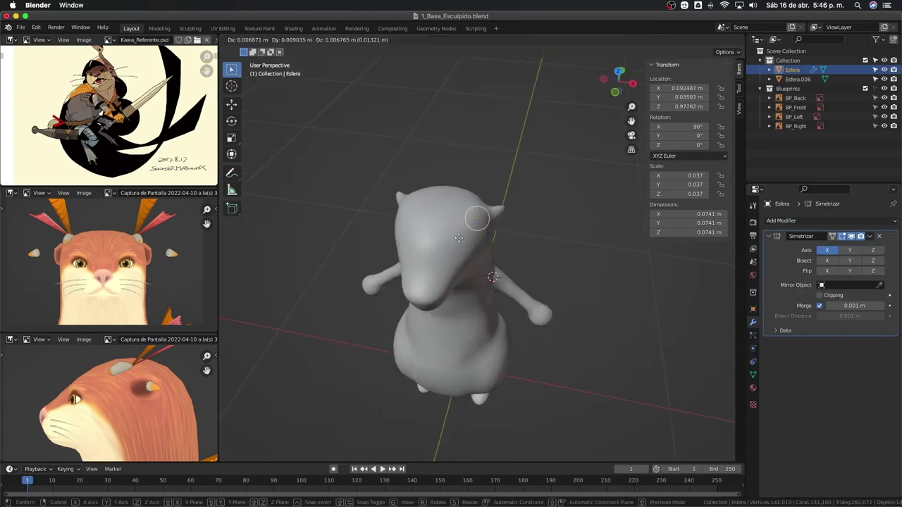
key("g")
key("z")
left_click(475, 158)
Step: Set the Mirror modifier's mirror object to Esfera.006 and orbit to check both eyes
middle_click_drag(476, 158, 485, 159)
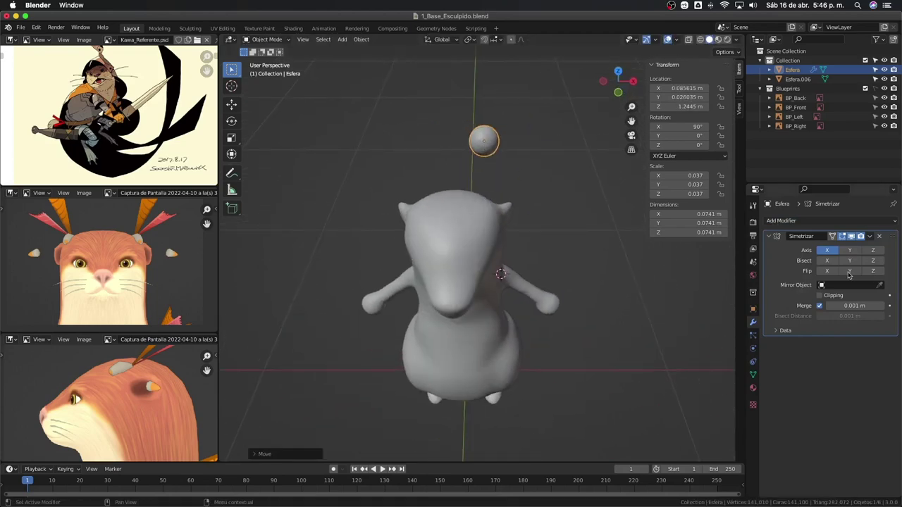
scroll(470, 161, "up", 2)
scroll(483, 111, "down", 1)
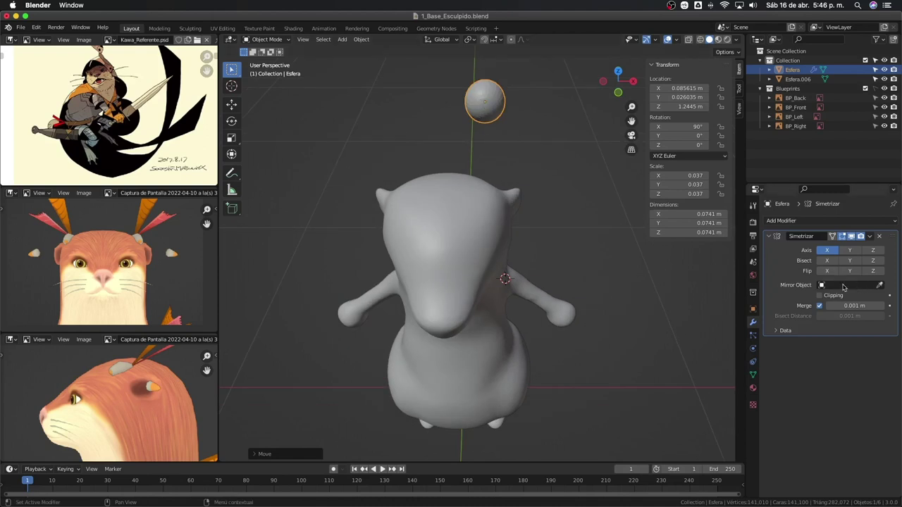
left_click(879, 285)
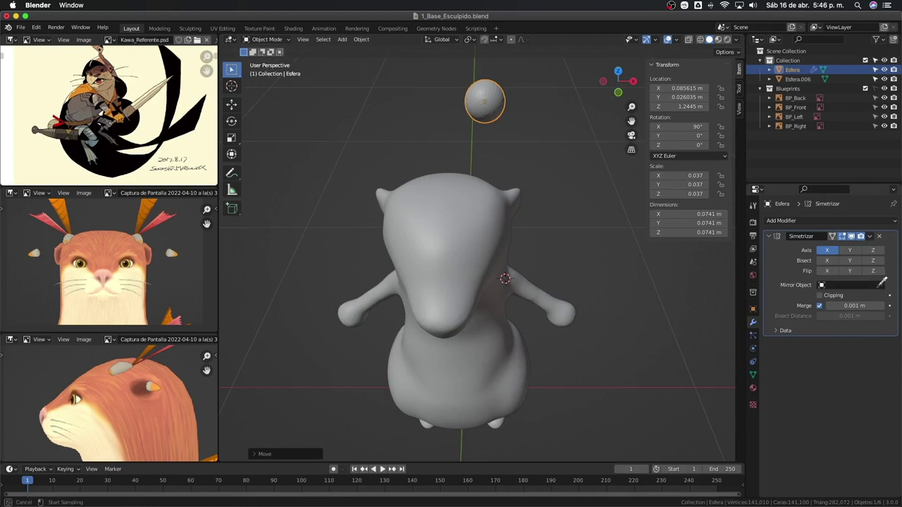
left_click(458, 204)
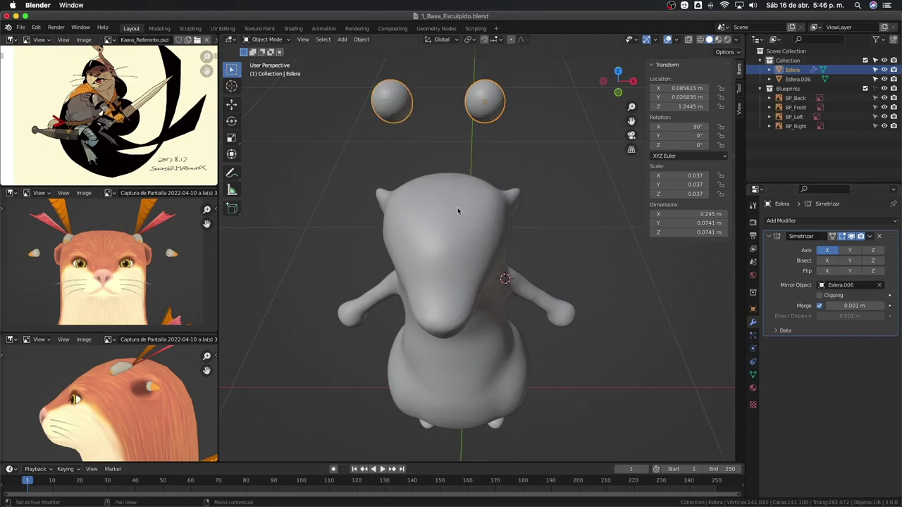
middle_click_drag(457, 207, 462, 169)
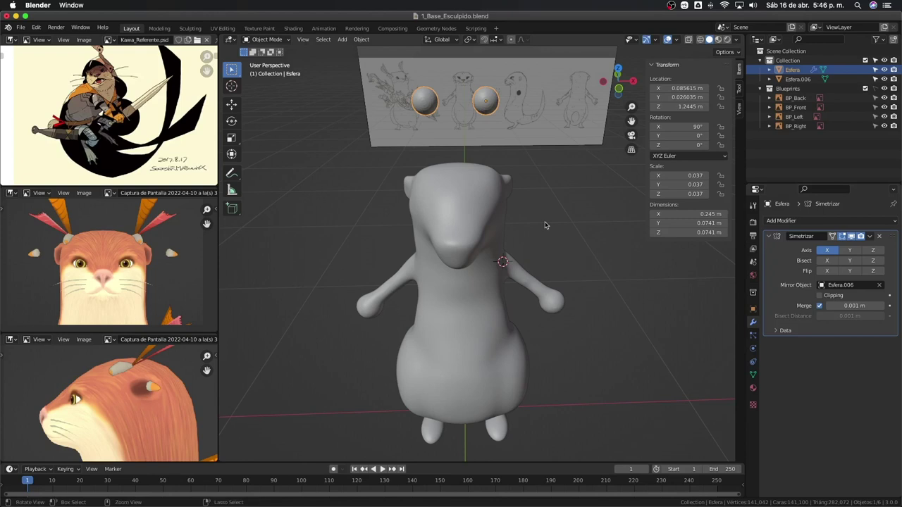
Step: Undo the mirror-object setup and apply all transforms to the eye sphere
key("ctrl+z")
key("ctrl+z")
key("ctrl+a")
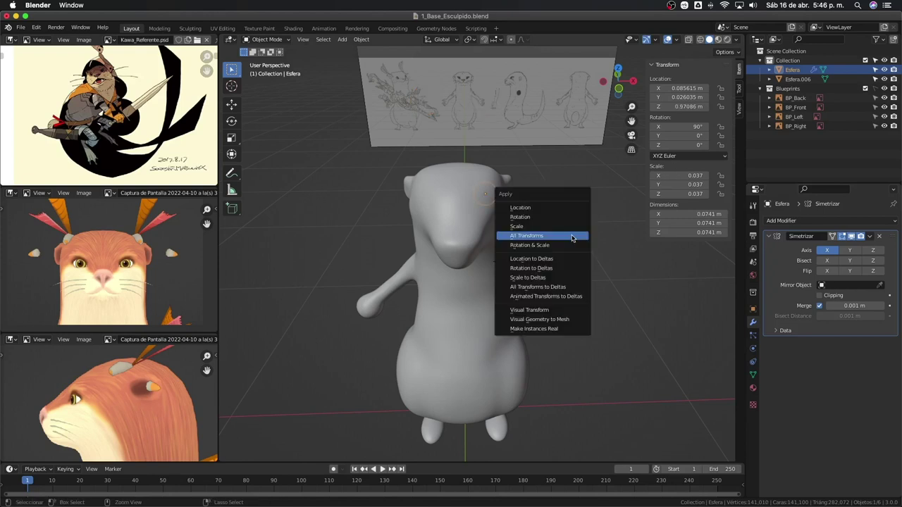
left_click(572, 236)
middle_click_drag(414, 240, 421, 243, "alt")
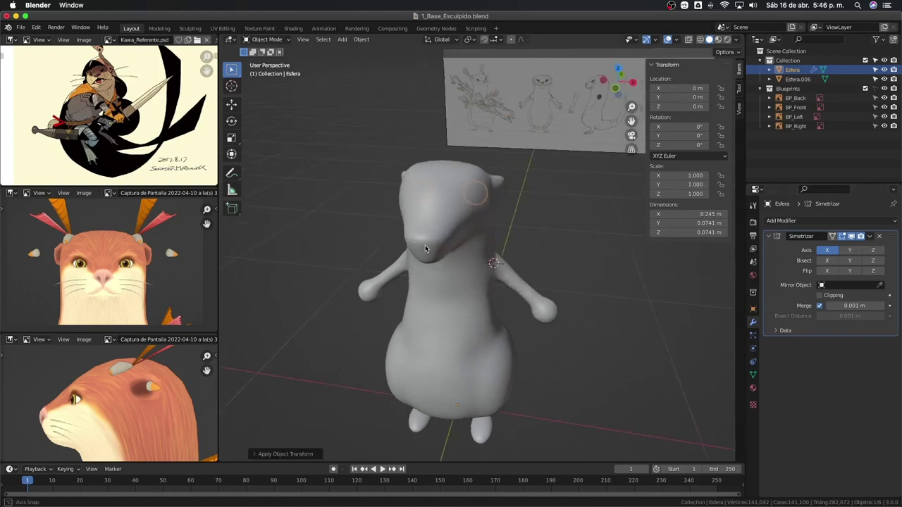
scroll(421, 243, "up", 3)
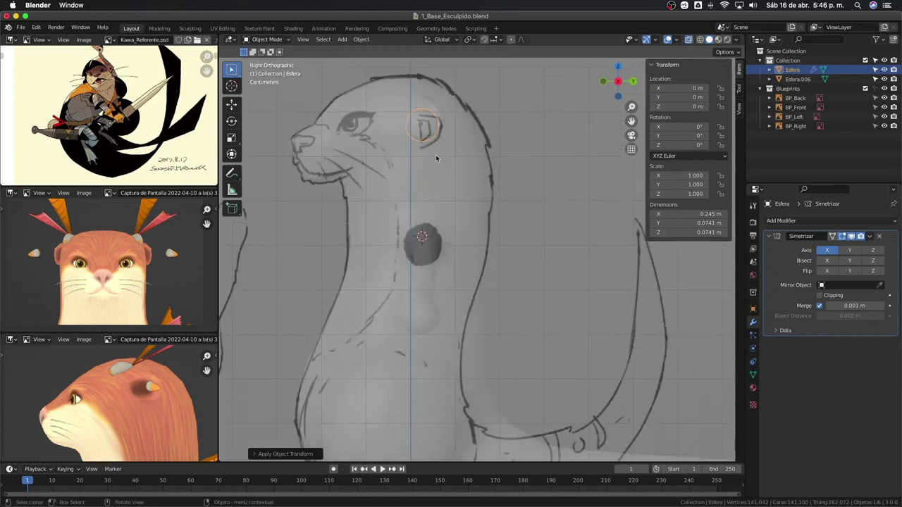
Step: Move the eye sphere forward along Y onto the otter's face
key("g")
key("y")
left_click(403, 165)
scroll(405, 166, "down", 3)
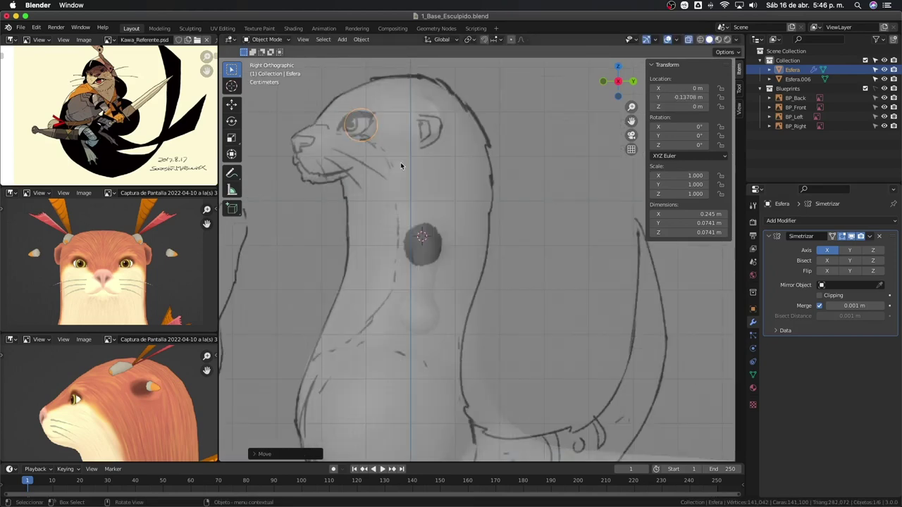
middle_click_drag(404, 167, 484, 171)
Step: Check side and front views, reselect the eye sphere and enter Edit Mode
key("KP_3")
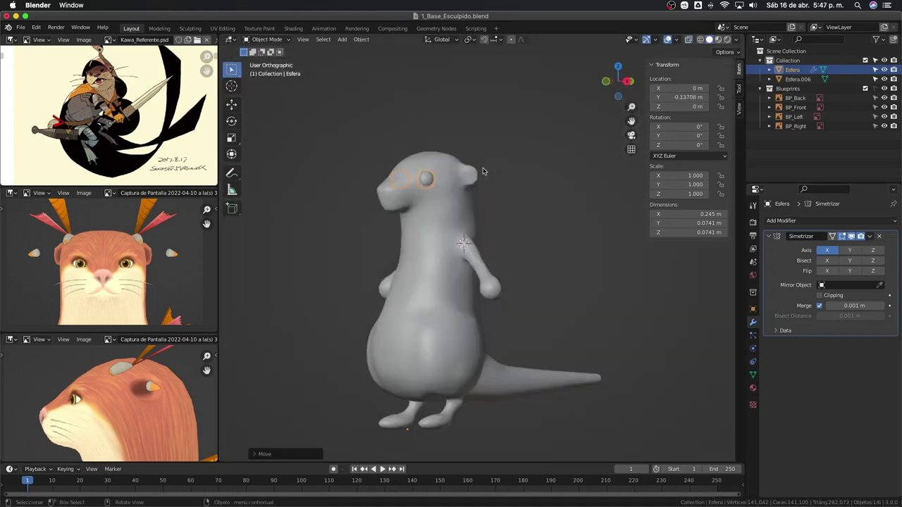
key("KP_1")
left_click(522, 217)
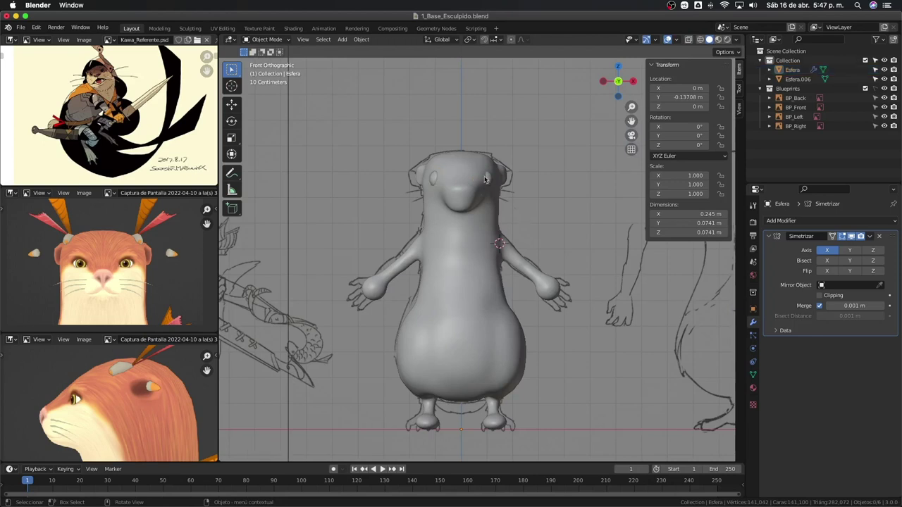
key("ctrl+z")
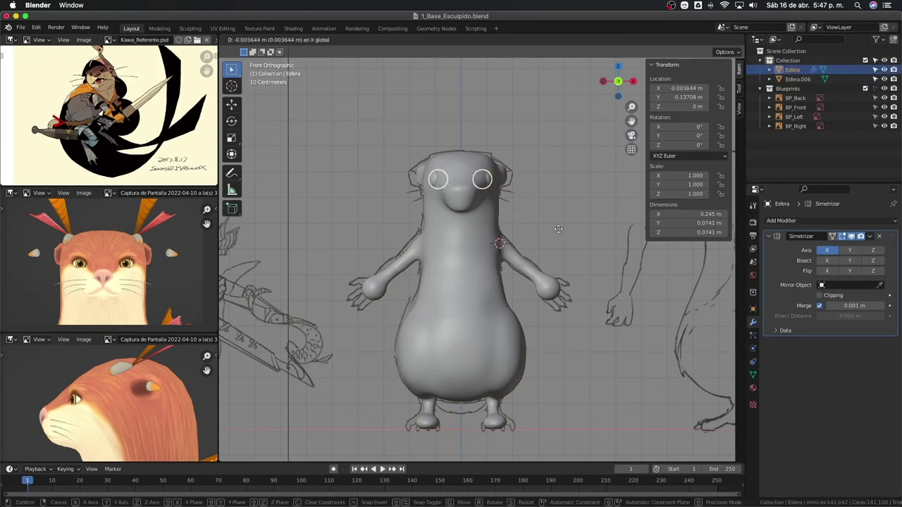
key("Tab")
Step: Slide the eye geometry along X in X-ray to match the front blueprint's eyes
key("g")
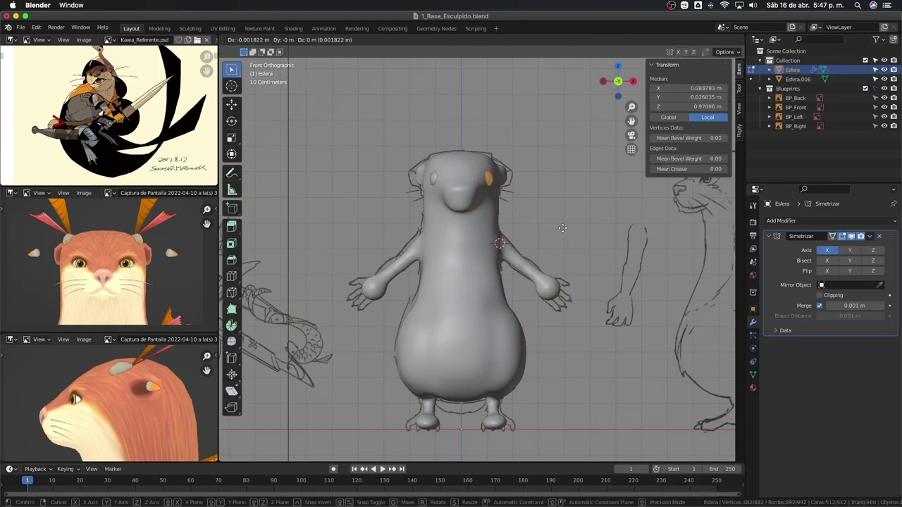
key("x")
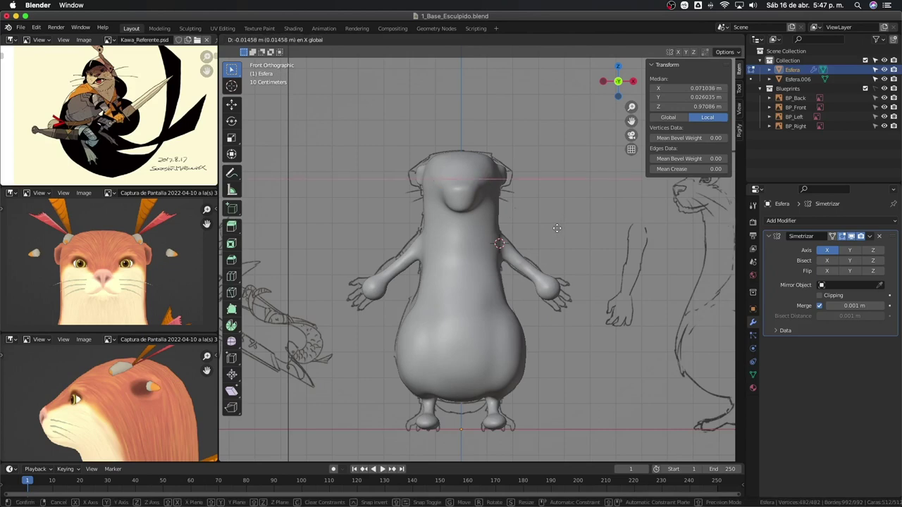
key("alt+z")
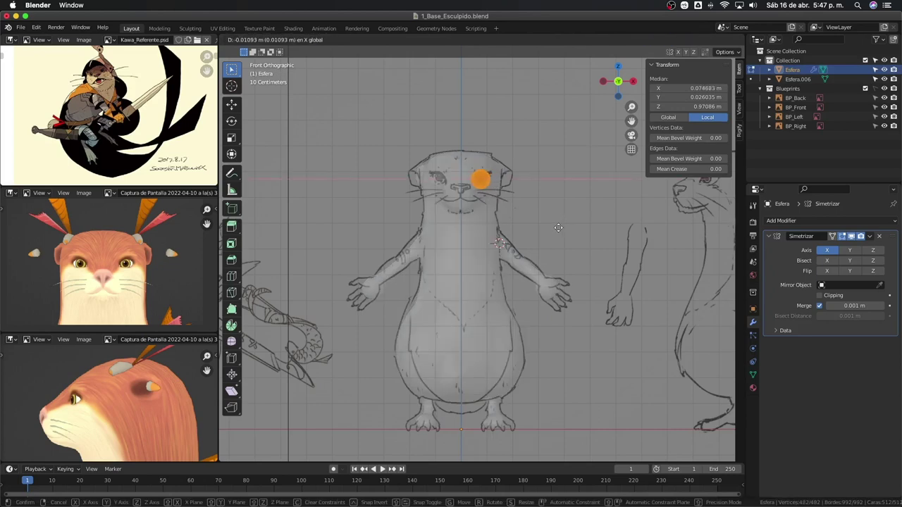
left_click(559, 226)
key("alt+z")
middle_click_drag(560, 226, 277, 232)
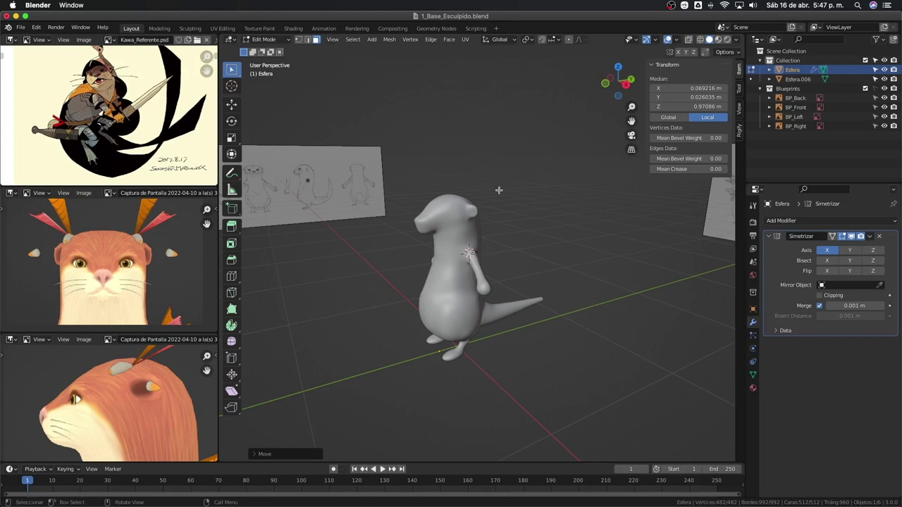
Step: Return to Object Mode, view the otter from the right, then enter Sculpt Mode on Esfera.006
key("ctrl+Tab")
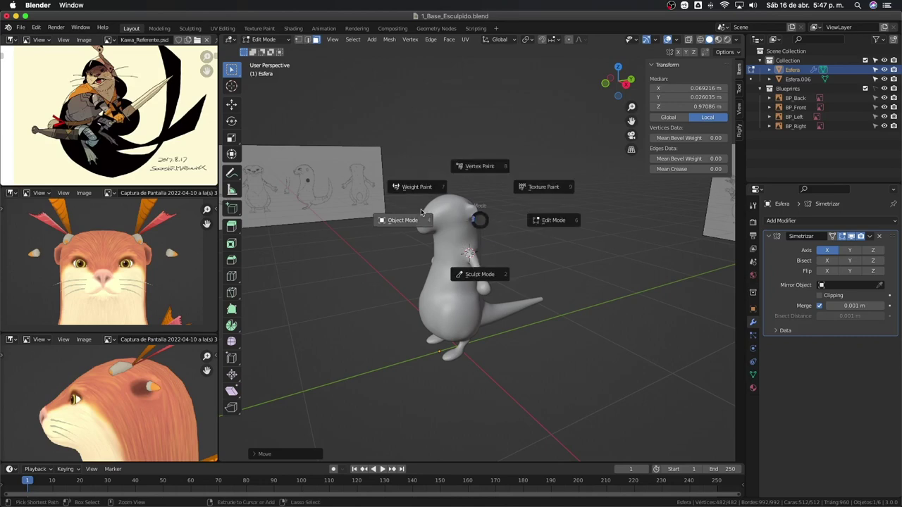
left_click(474, 241)
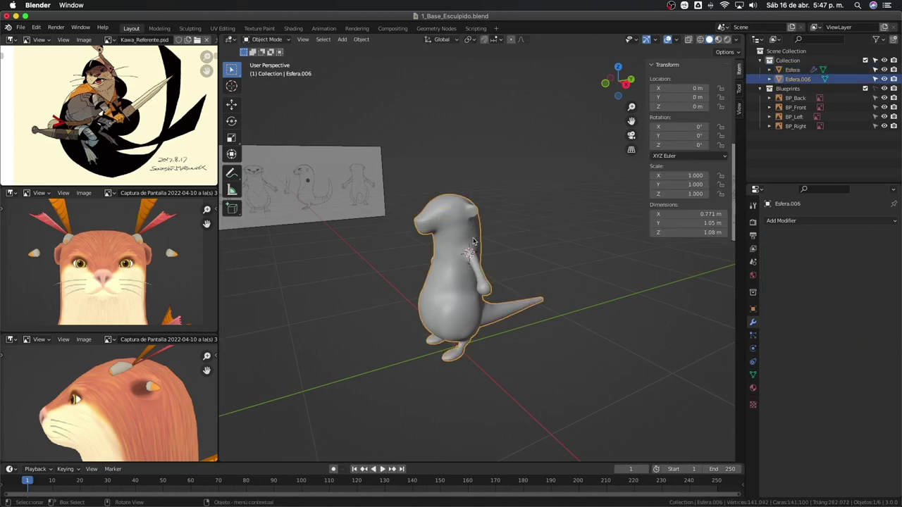
middle_click_drag(474, 241, 485, 239)
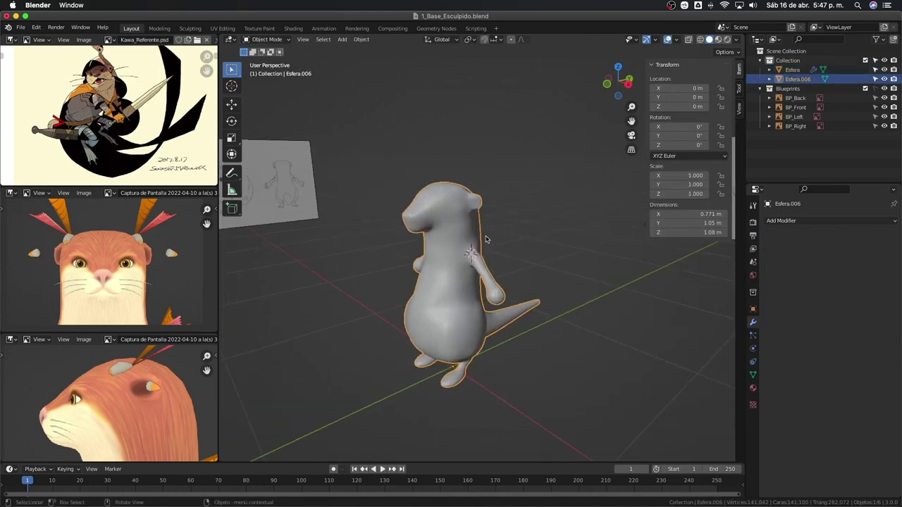
key("KP_3")
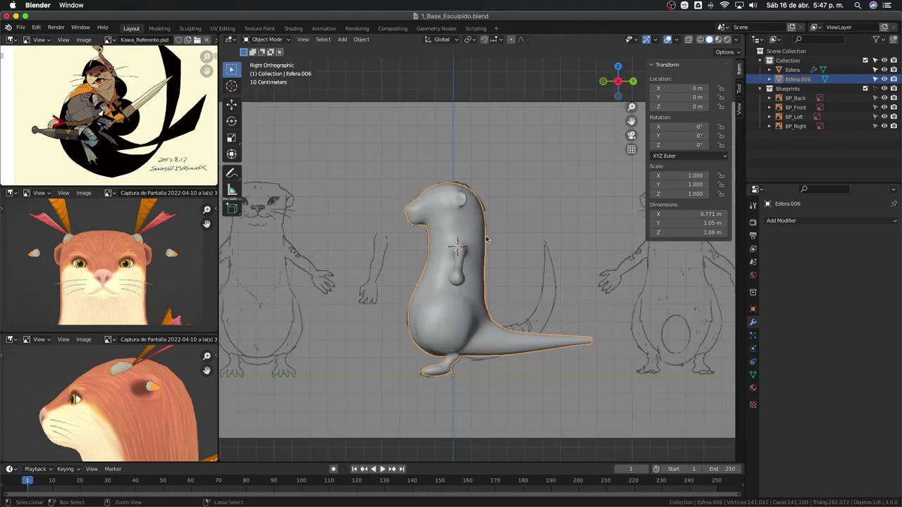
scroll(486, 239, "down", 2)
scroll(486, 239, "up", 6)
scroll(509, 239, "up", 3, "shift")
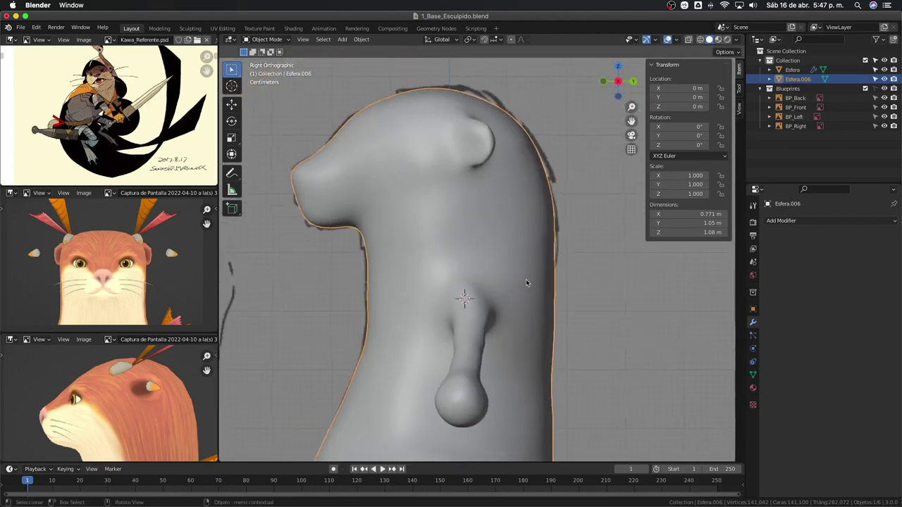
key("ctrl+Tab")
left_click(499, 291)
mouse_move(507, 296)
middle_mouse_down()
mouse_move(474, 202)
mouse_move(427, 268)
mouse_move(509, 187)
middle_mouse_up()
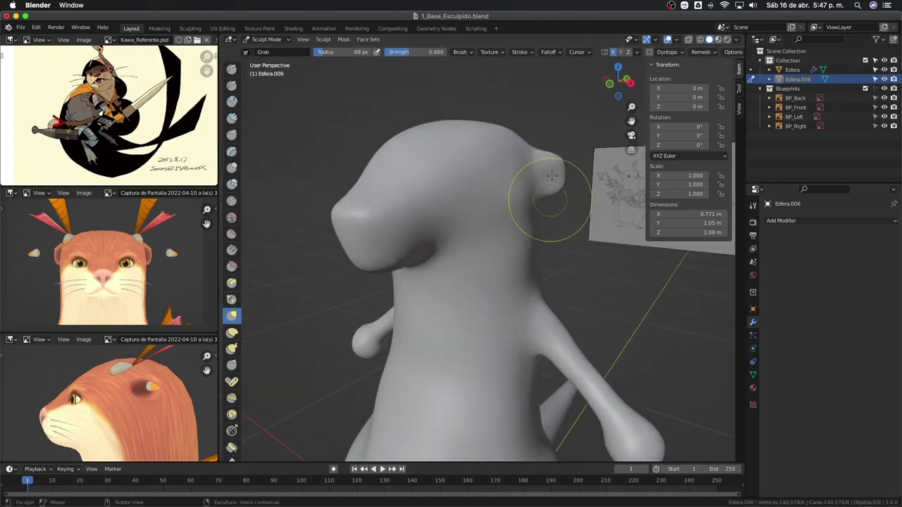
Step: Enable Dyntopo on the otter body and set its Detail Size to 8
left_click(700, 52)
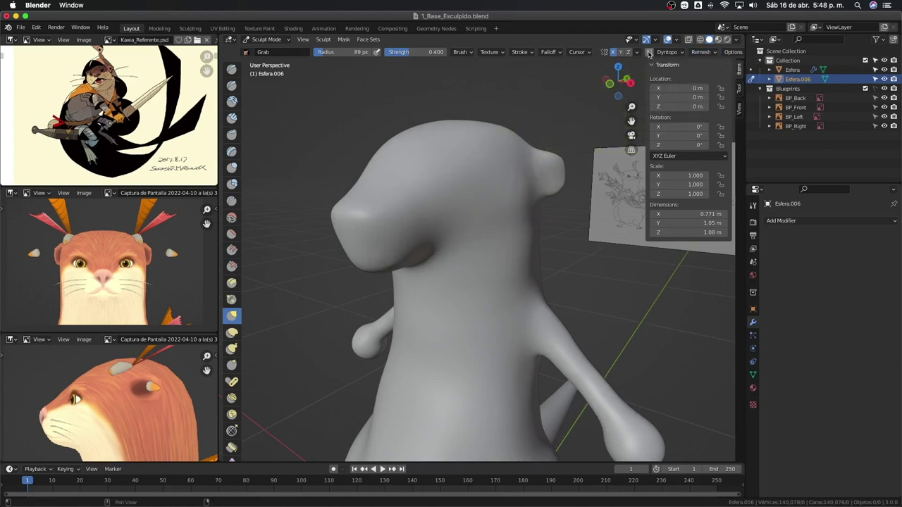
left_click(649, 52)
left_click(676, 54)
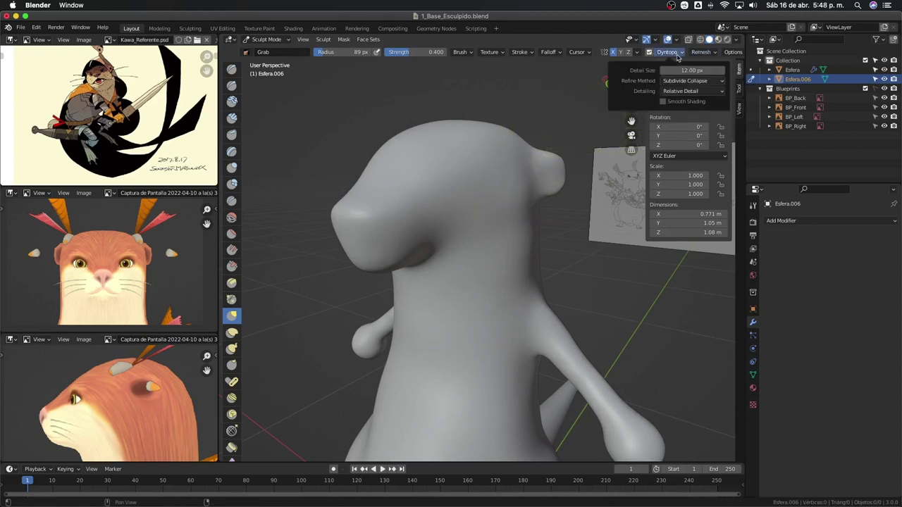
left_click(691, 70)
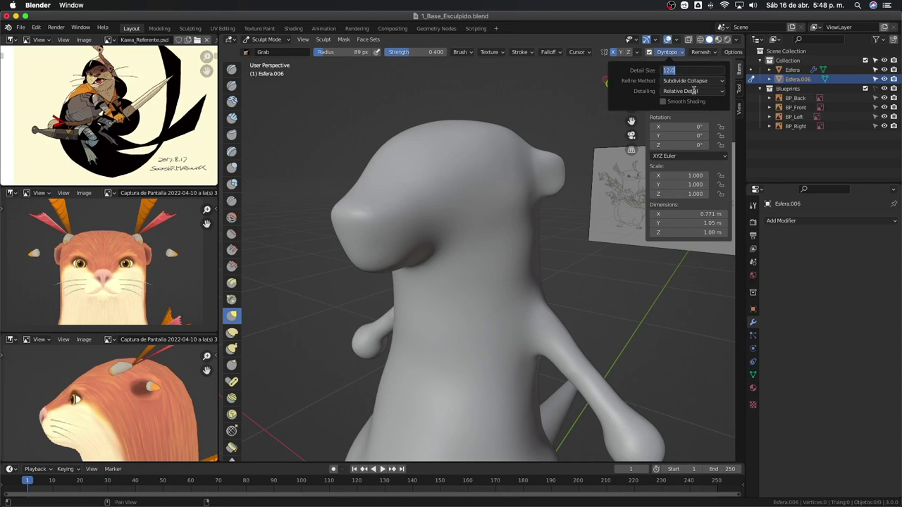
type("8")
key("Return")
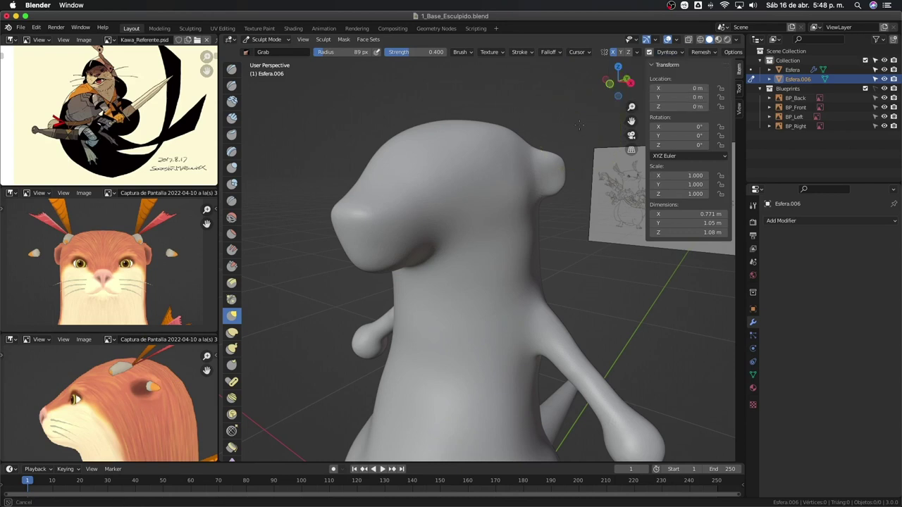
scroll(452, 201, "up", 2)
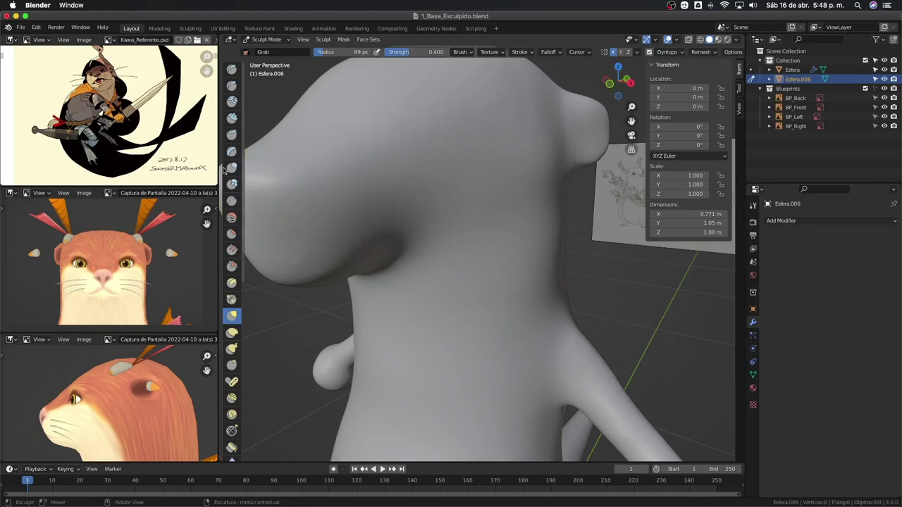
left_click(232, 69)
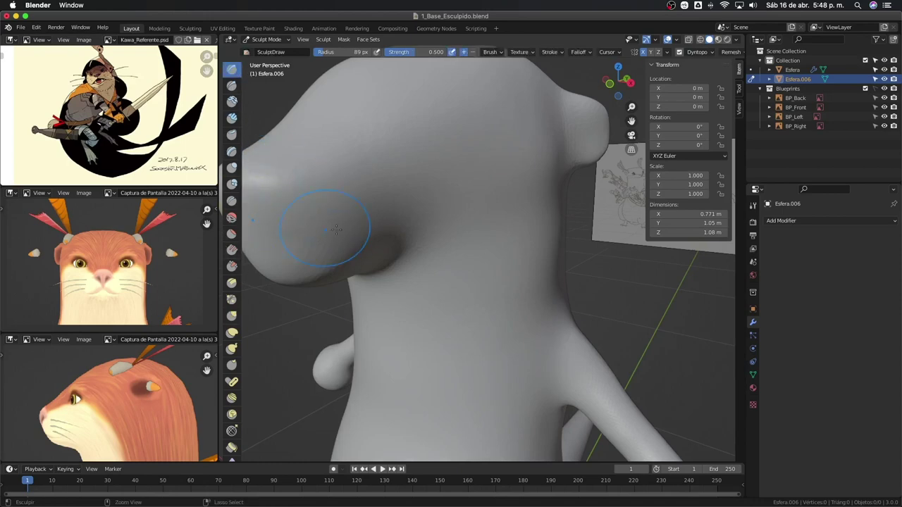
scroll(423, 157, "up", 2)
middle_click_drag(493, 144, 496, 143)
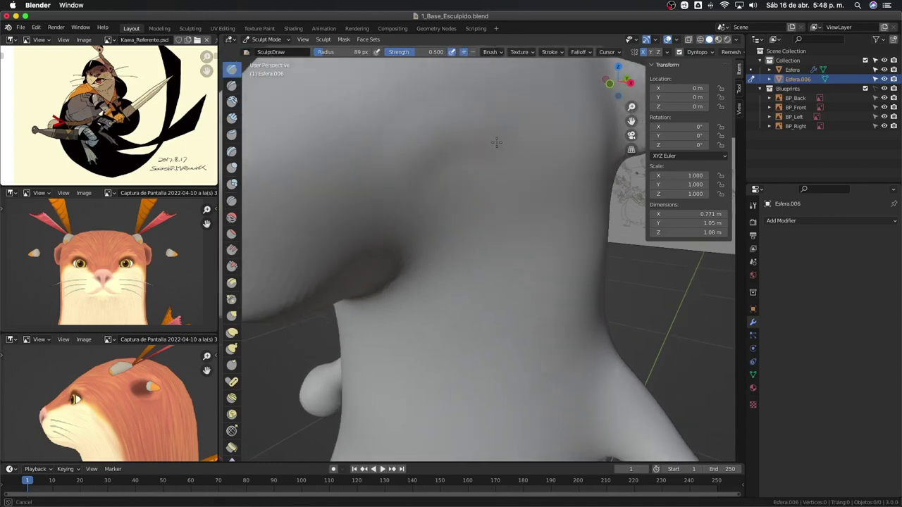
middle_click_drag(411, 142, 479, 144)
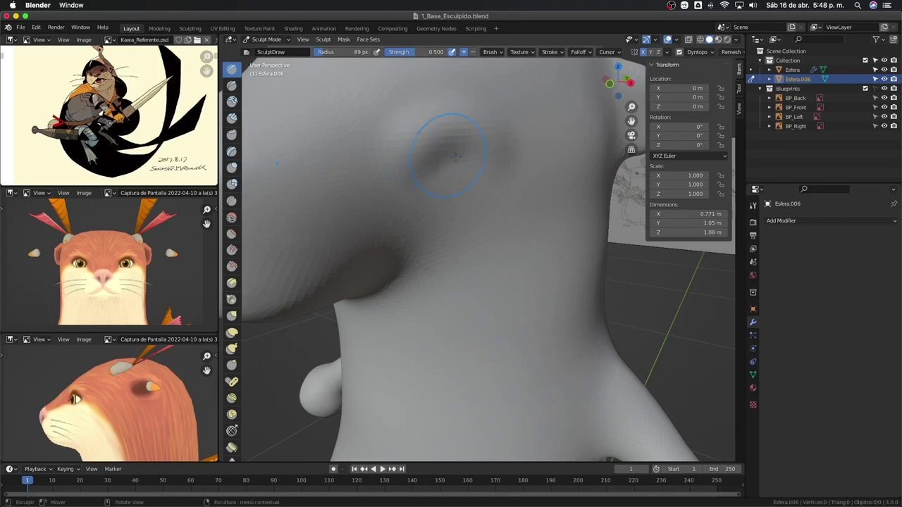
key("z")
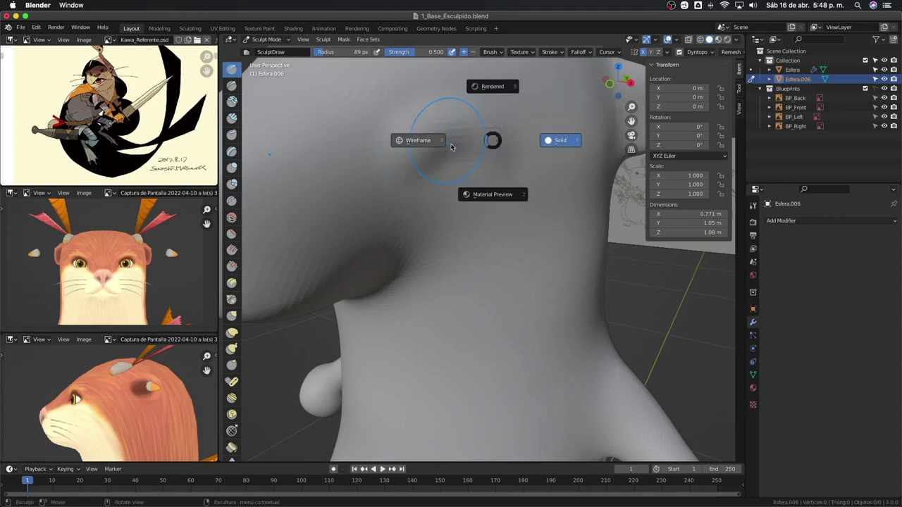
left_click(453, 148)
scroll(477, 160, "down", 4)
scroll(477, 161, "down", 1)
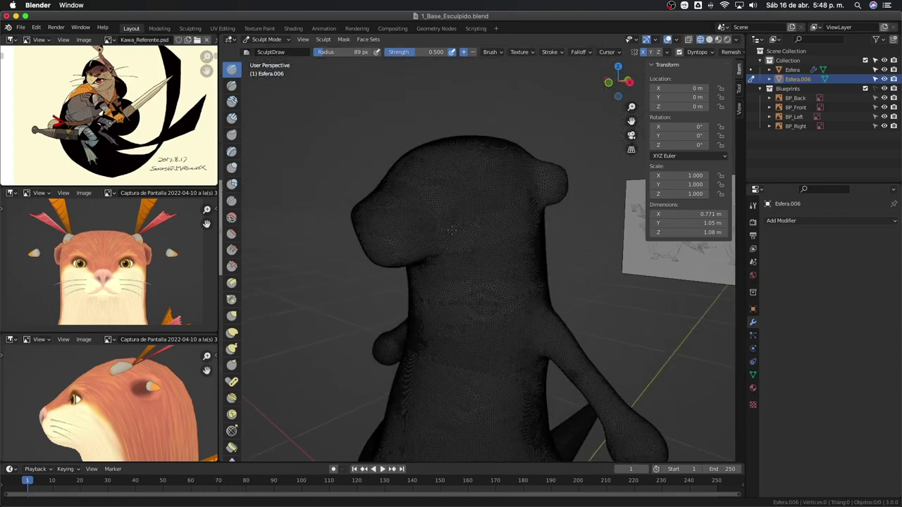
key("z")
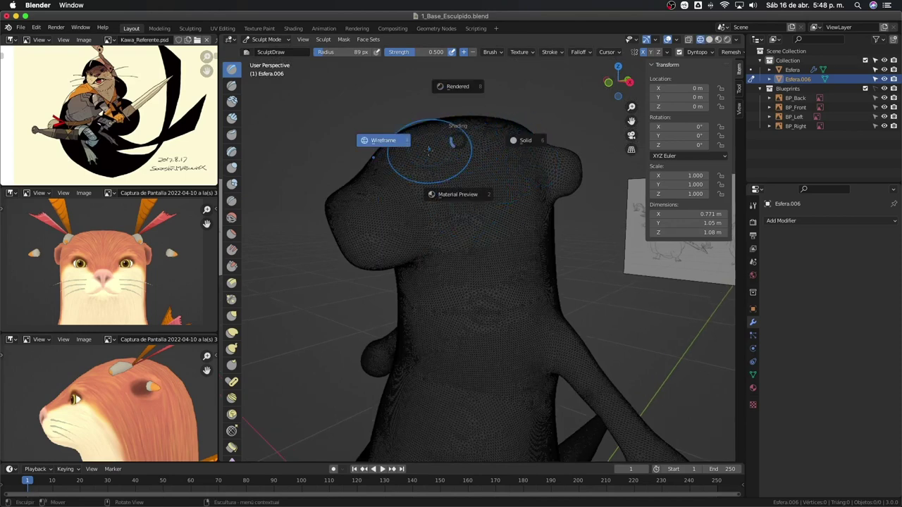
left_click(384, 140)
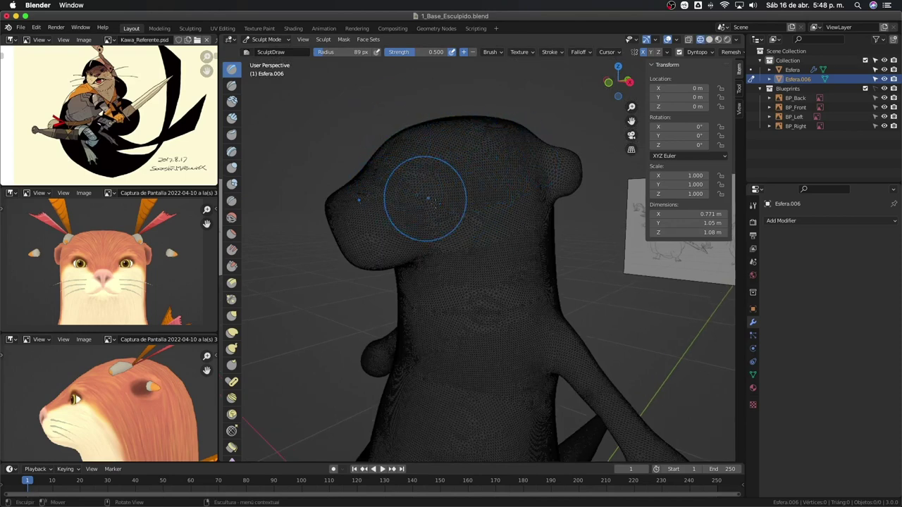
mouse_move(422, 195)
left_mouse_down()
mouse_move(479, 166)
mouse_move(522, 204)
left_mouse_up()
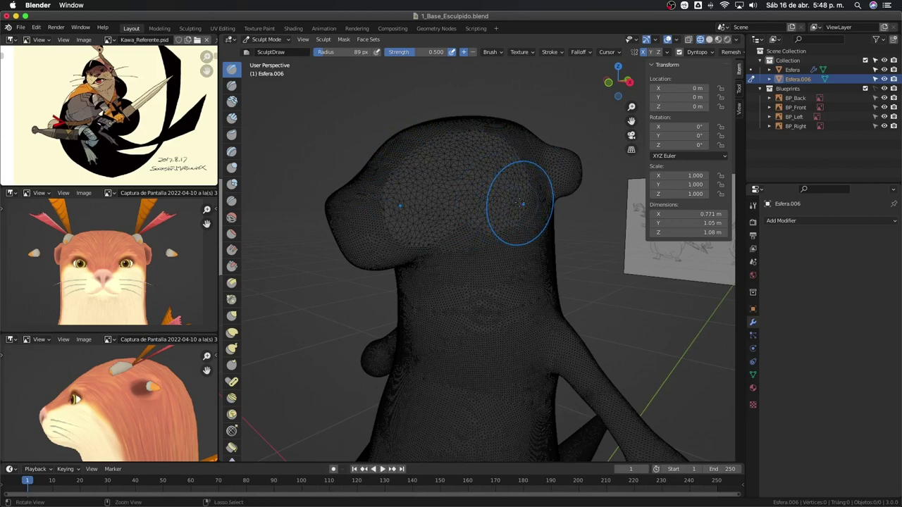
key("ctrl+z")
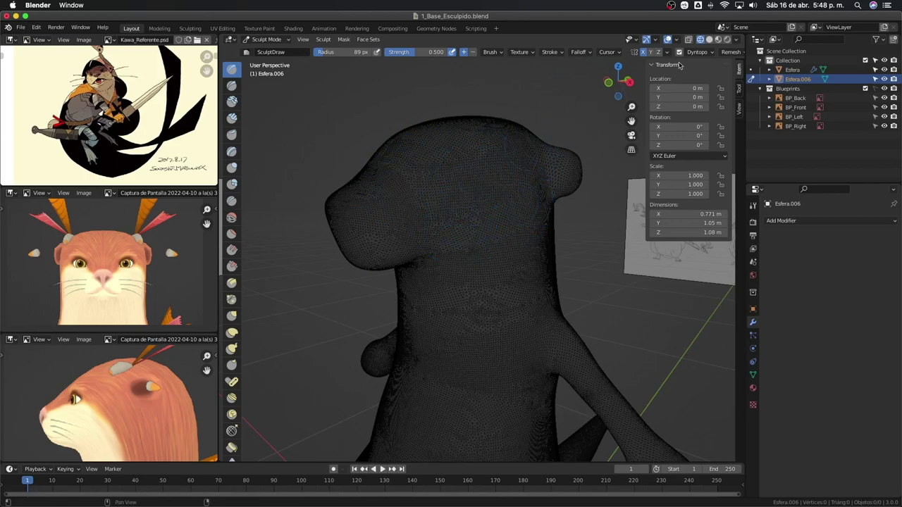
mouse_move(459, 203)
middle_mouse_down("ctrl")
mouse_move(451, 141)
mouse_move(489, 165)
middle_mouse_up("ctrl")
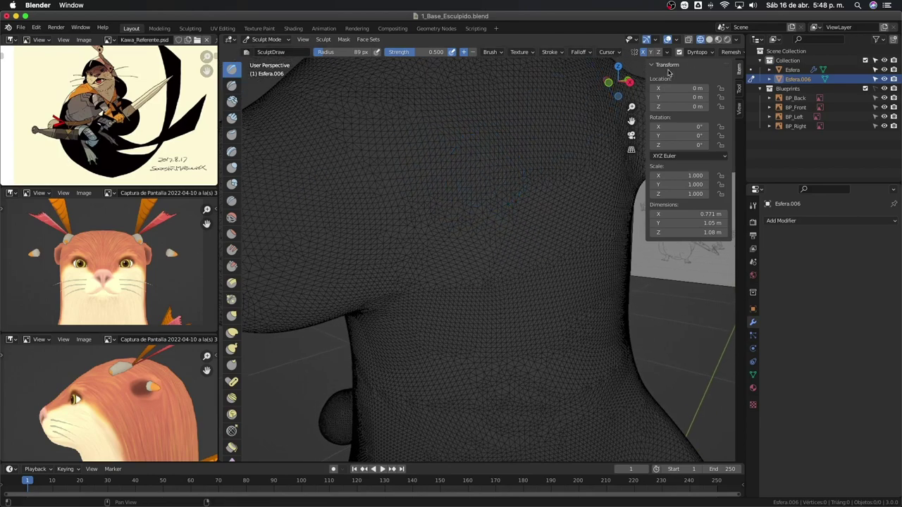
Step: Drag the Dyntopo Detail Size lower, test a stroke on the head, then undo it
left_click(697, 52)
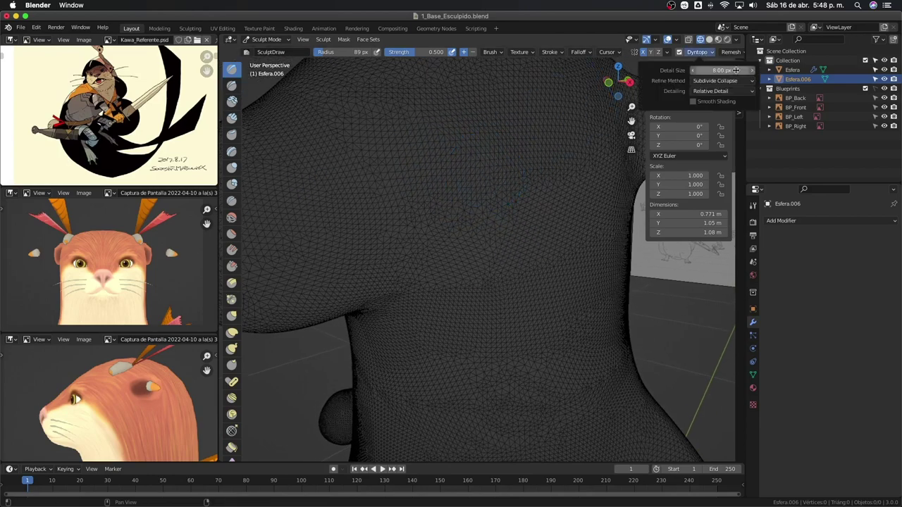
left_click_drag(735, 71, 717, 71)
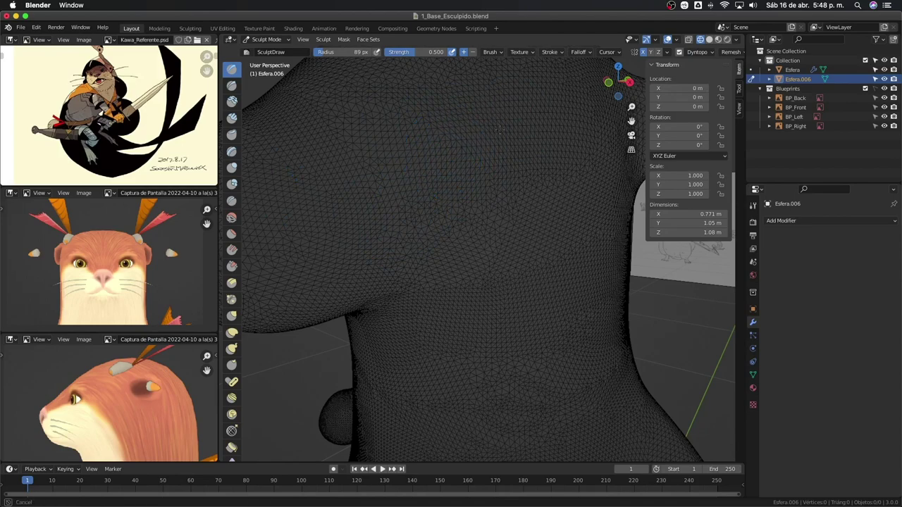
middle_click_drag(452, 272, 455, 197)
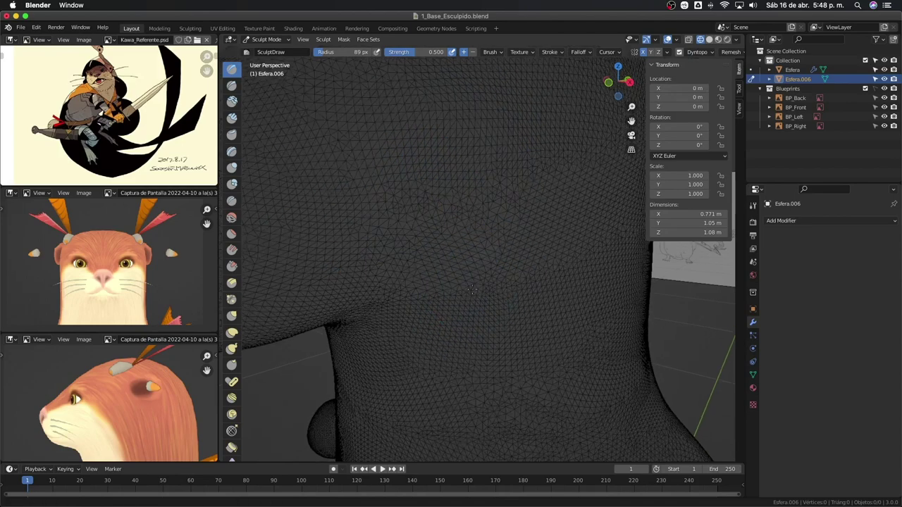
scroll(437, 207, "down", 5)
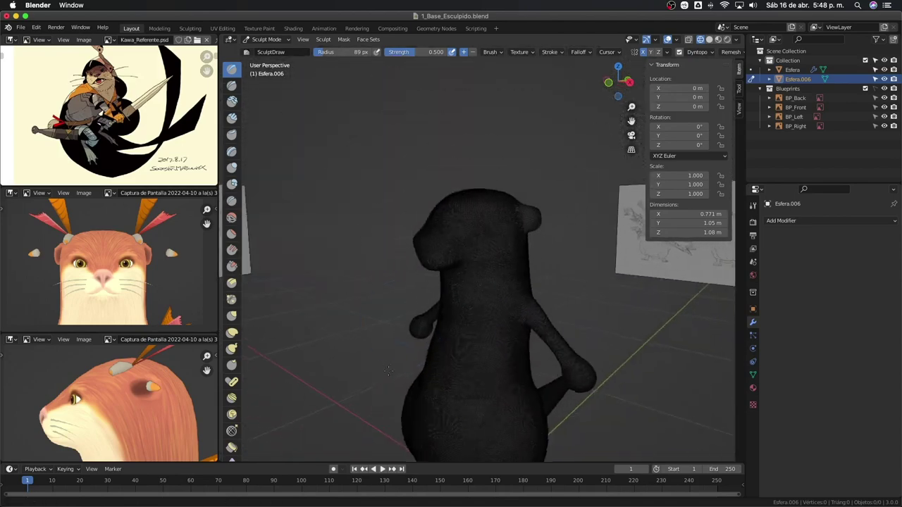
scroll(458, 233, "down", 3)
middle_click_drag(482, 267, 470, 267)
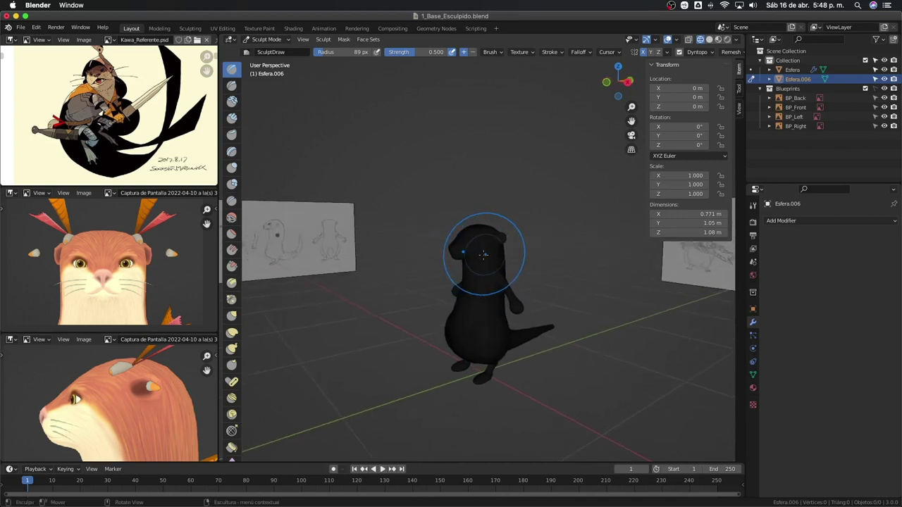
mouse_move(463, 246)
left_mouse_down()
mouse_move(483, 243)
mouse_move(520, 267)
left_mouse_up()
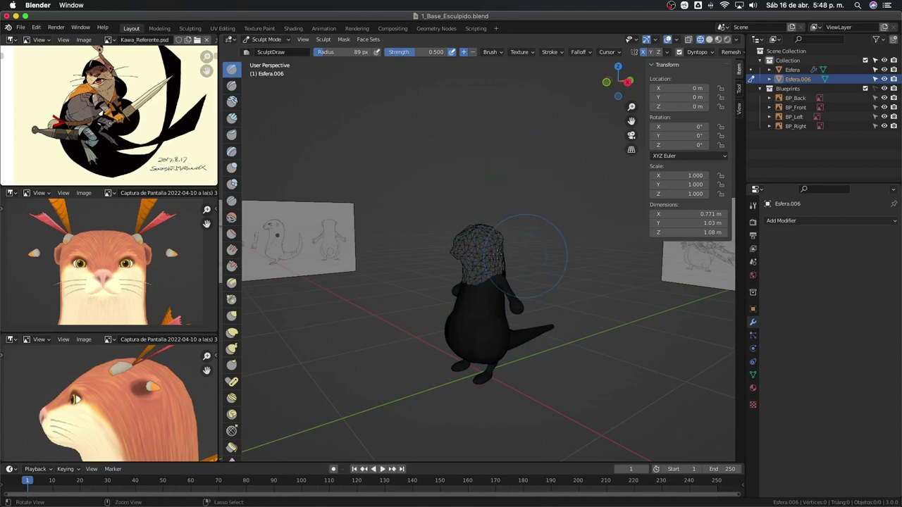
key("ctrl+z")
Step: Set the Dyntopo Detail Size to 6.00 px
scroll(483, 252, "up", 1)
scroll(483, 252, "up", 4)
scroll(483, 251, "up", 2)
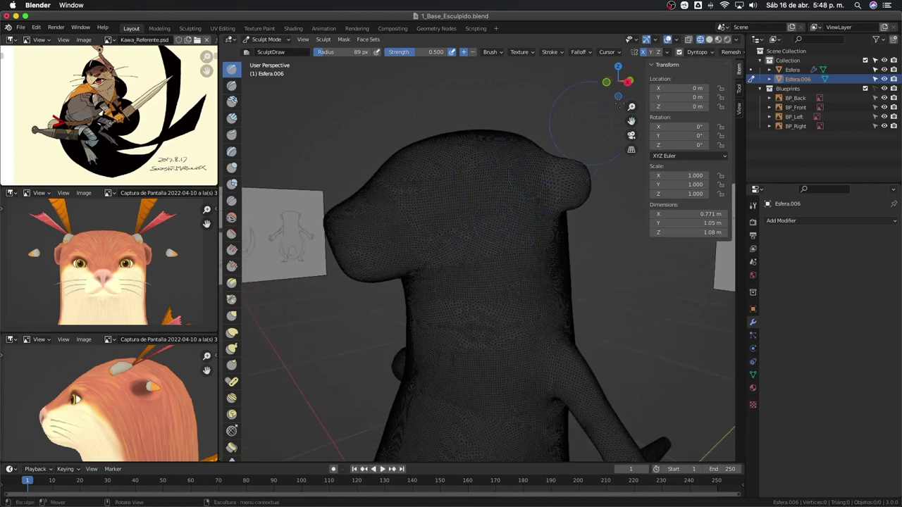
left_click(698, 52)
left_click(719, 70)
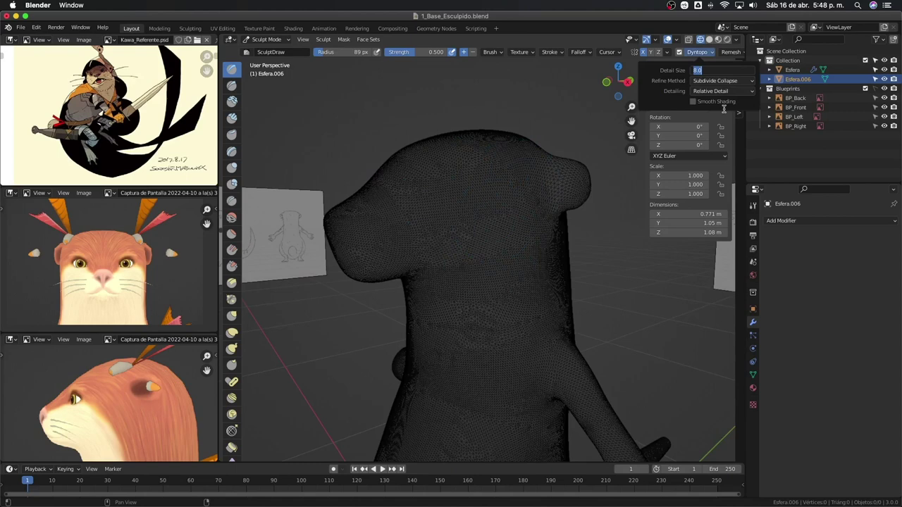
key("Return")
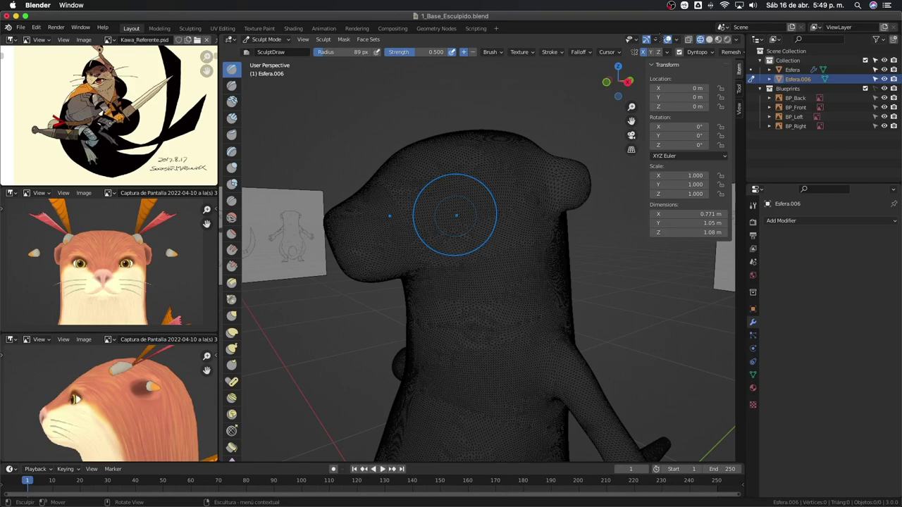
Step: Keep Refine Method at Subdivide Collapse, test strokes over head and back, then undo them
left_click(708, 52)
left_click(741, 82)
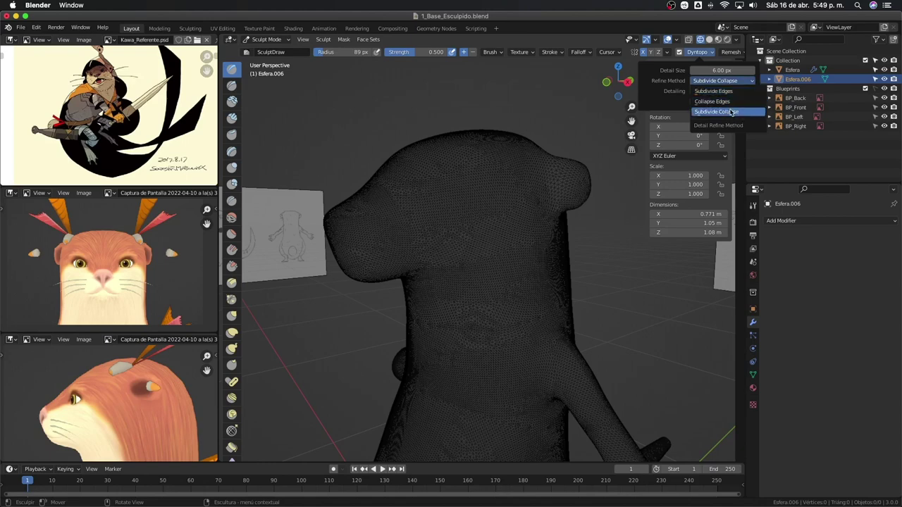
left_click(731, 112)
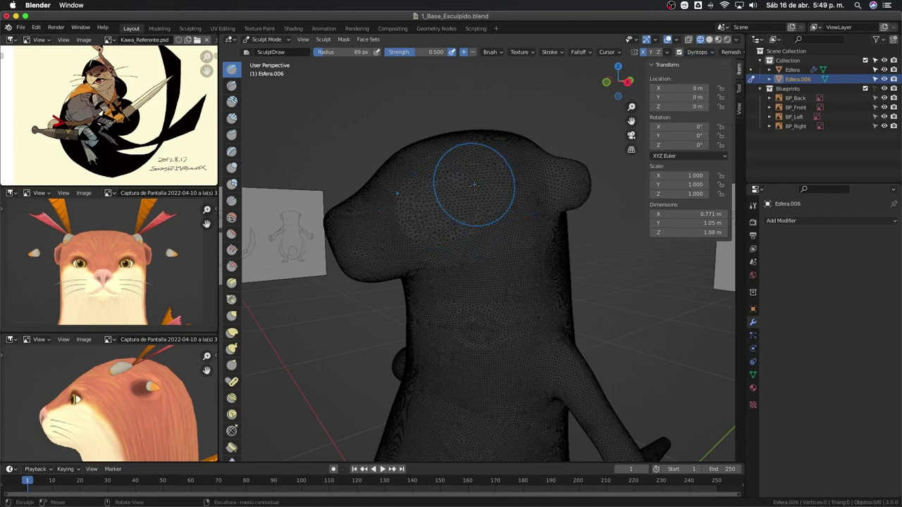
middle_click_drag(483, 212, 478, 265, "ctrl")
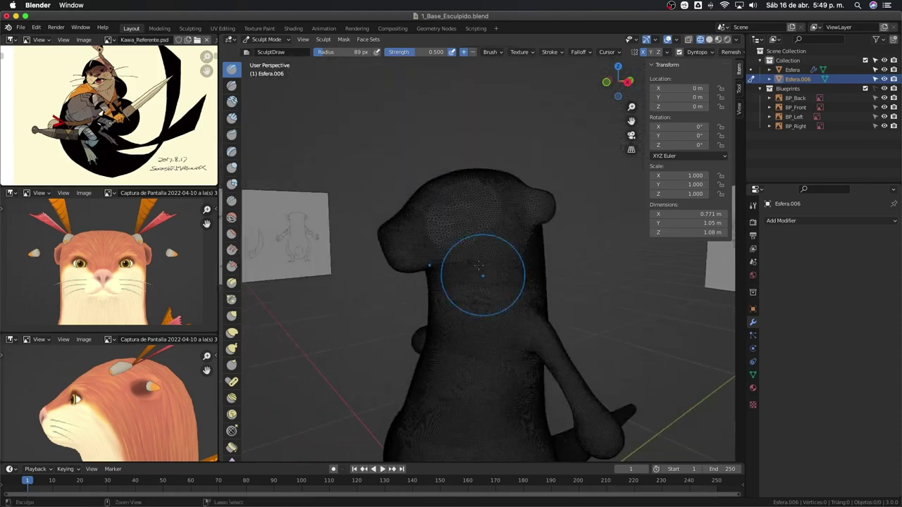
mouse_move(478, 265)
left_mouse_down()
mouse_move(457, 232)
mouse_move(483, 211)
left_mouse_up()
middle_click_drag(483, 211, 481, 280)
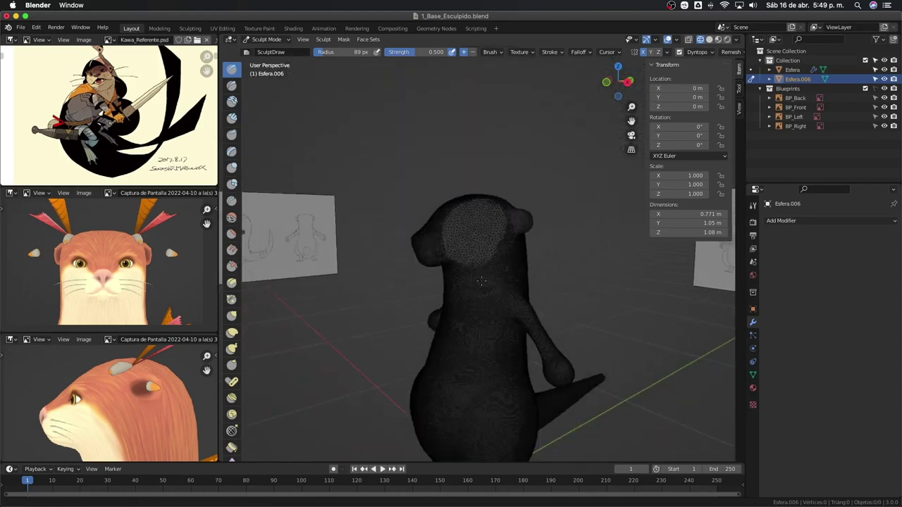
left_click_drag(474, 275, 529, 312)
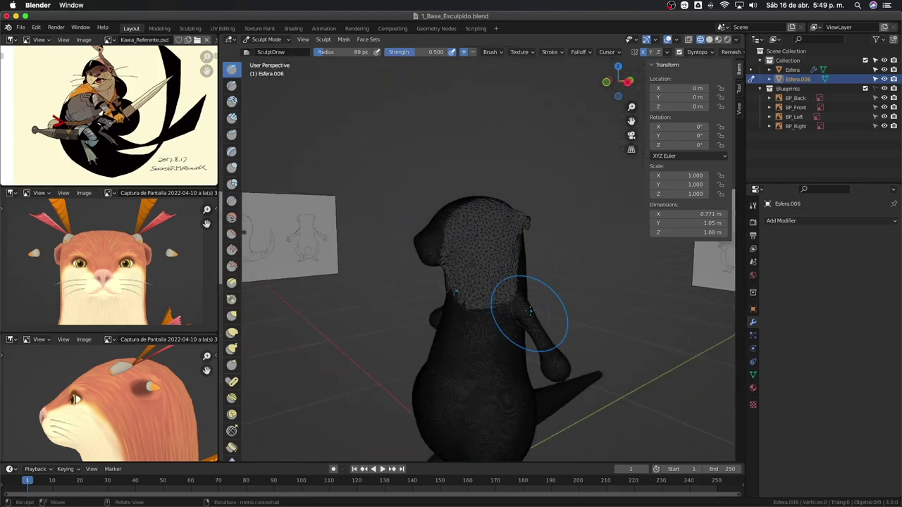
key("ctrl+z")
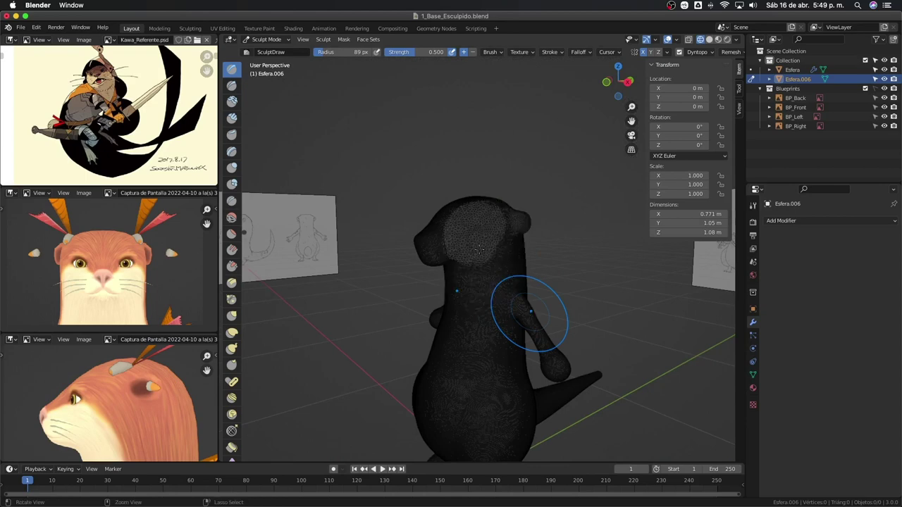
key("ctrl+z")
scroll(485, 250, "down", 2)
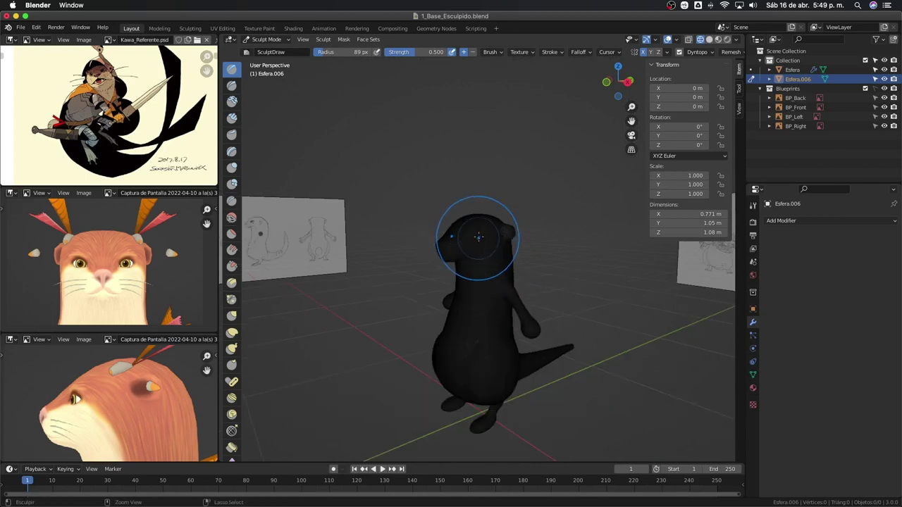
scroll(485, 250, "down", 2)
scroll(493, 233, "up", 8)
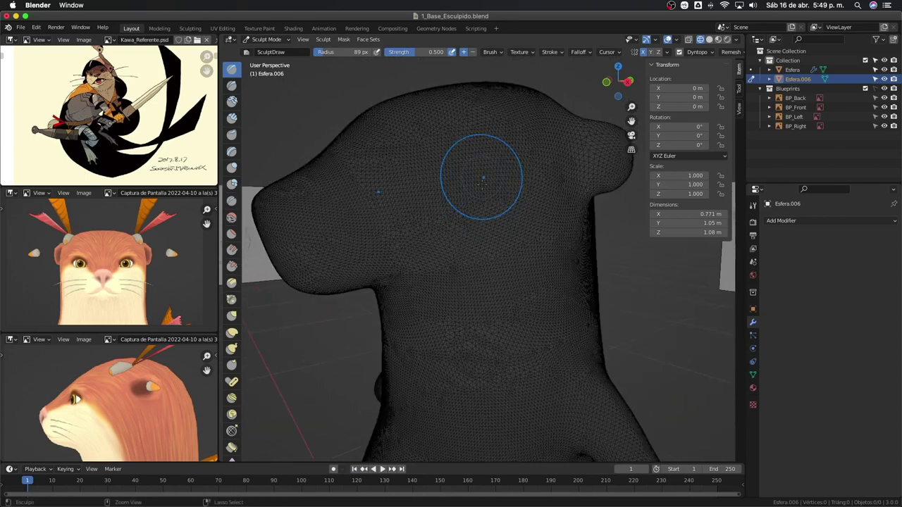
Step: Switch Dyntopo Refine Method to Subdivide Edges, then back to Subdivide Collapse
left_click(701, 52)
left_click(725, 83)
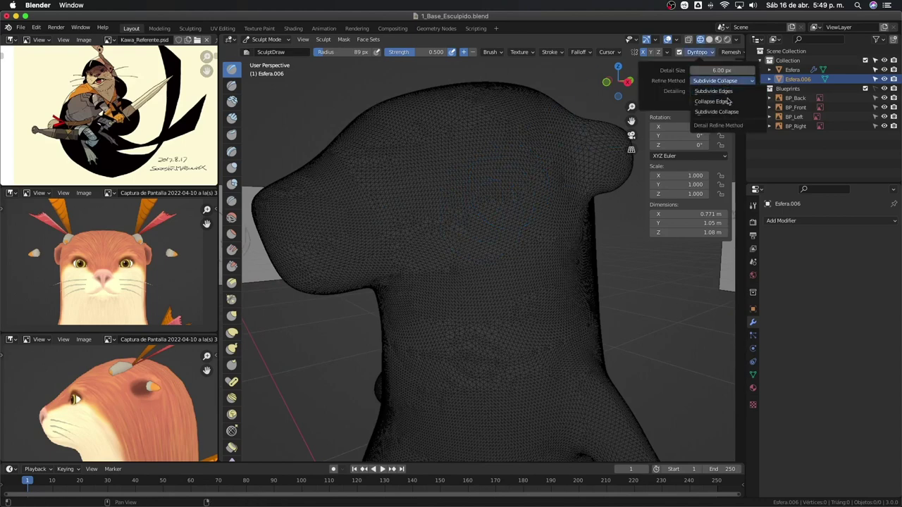
left_click(722, 91)
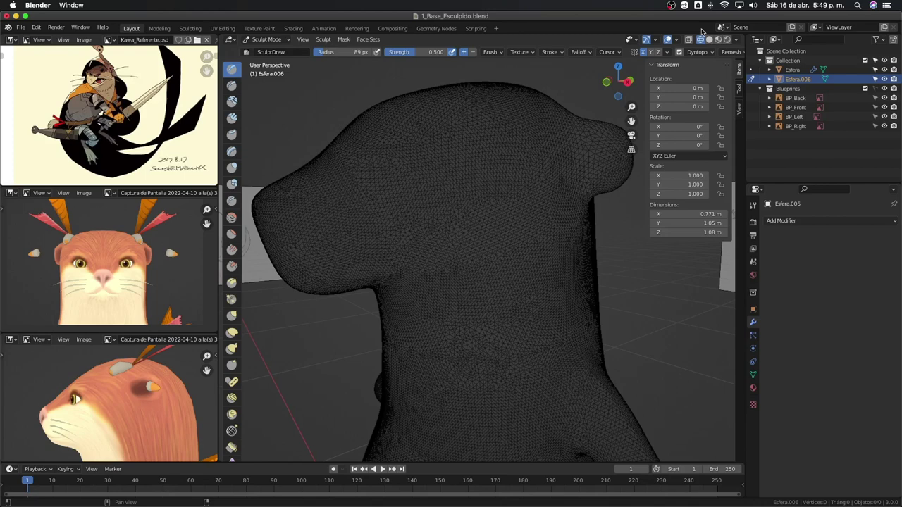
left_click(689, 53)
left_click(720, 81)
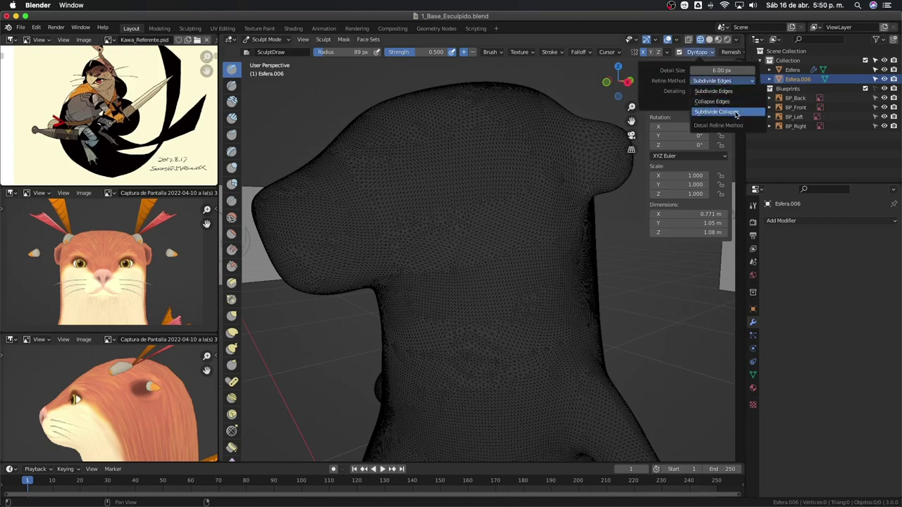
left_click(736, 112)
Step: Change the viewport shading from wireframe to Solid
middle_click_drag(471, 183, 503, 209)
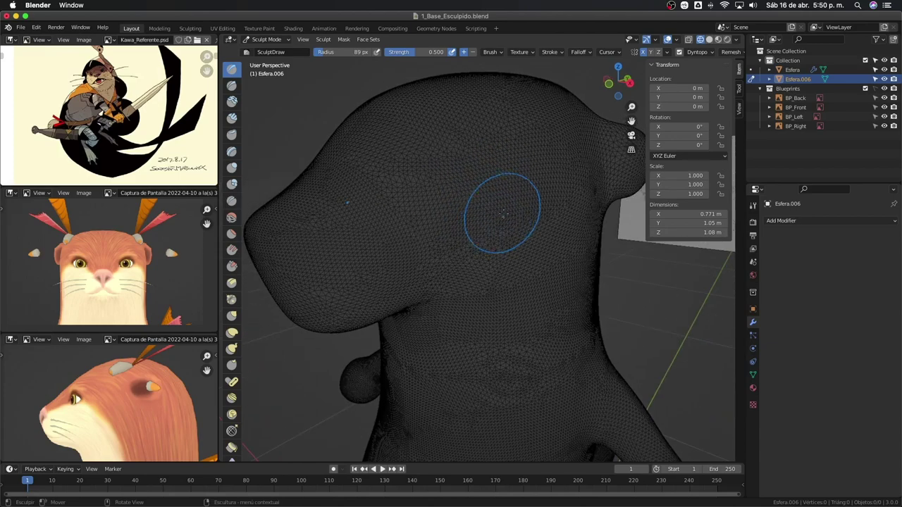
key("z")
left_click(559, 195)
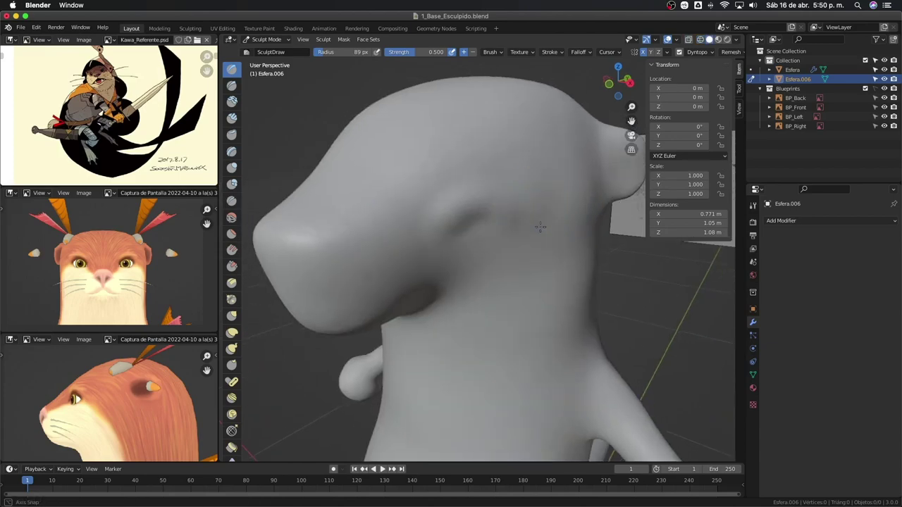
Step: Dent and deepen the eye socket beside the eyeball, smoothing the crease above it
middle_click_drag(557, 201, 519, 232)
middle_click_drag(569, 181, 528, 215)
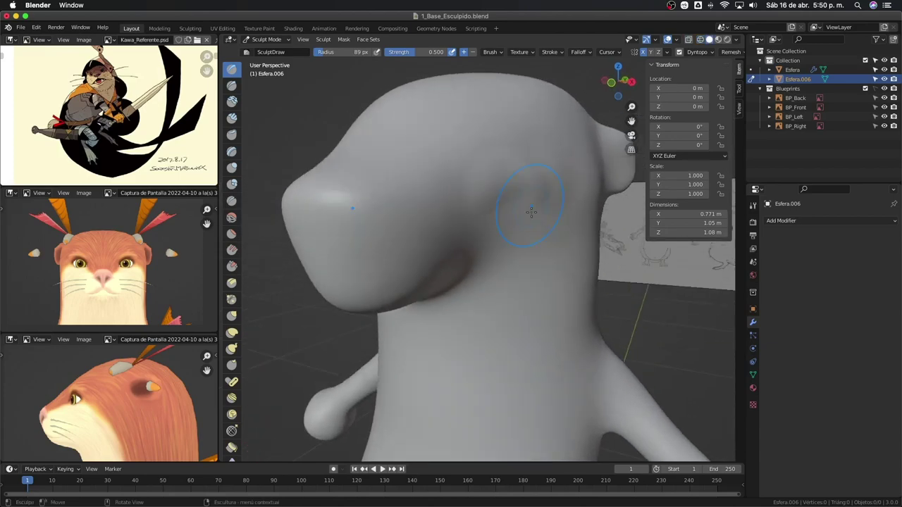
mouse_move(499, 185)
middle_mouse_down()
mouse_move(499, 201)
mouse_move(493, 165)
mouse_move(521, 197)
mouse_move(539, 191)
mouse_move(545, 206)
mouse_move(546, 195)
mouse_move(527, 201)
middle_mouse_up()
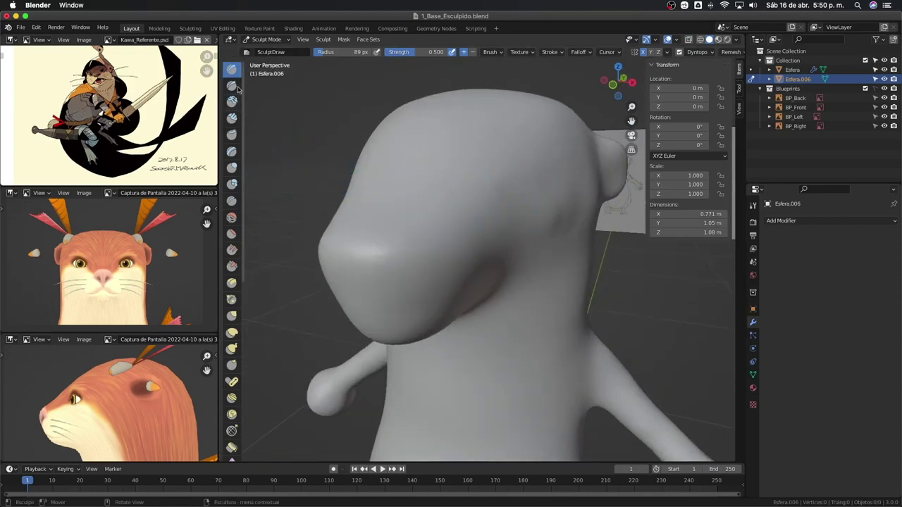
mouse_move(496, 186)
left_mouse_down()
mouse_move(510, 187)
mouse_move(483, 195)
left_mouse_up()
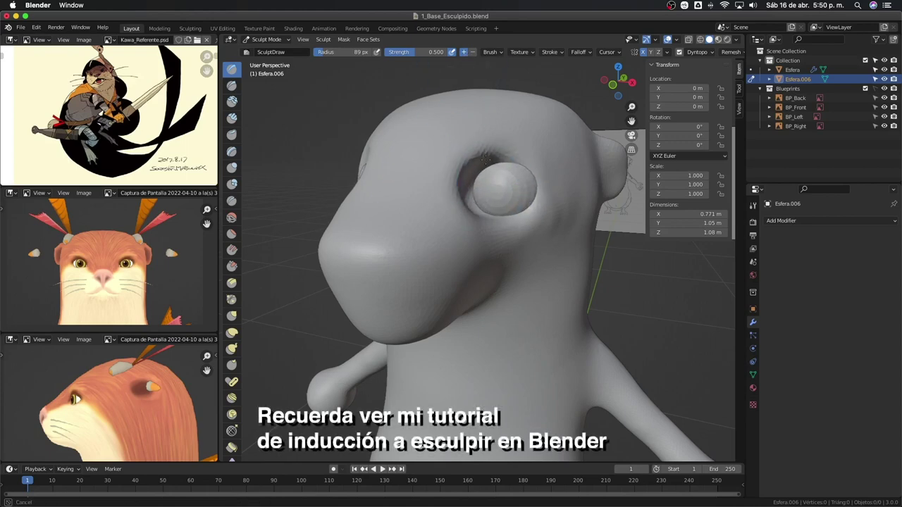
mouse_move(486, 155)
left_mouse_down()
mouse_move(465, 184)
mouse_move(476, 215)
mouse_move(482, 185)
mouse_move(495, 204)
mouse_move(483, 183)
mouse_move(508, 173)
left_mouse_up()
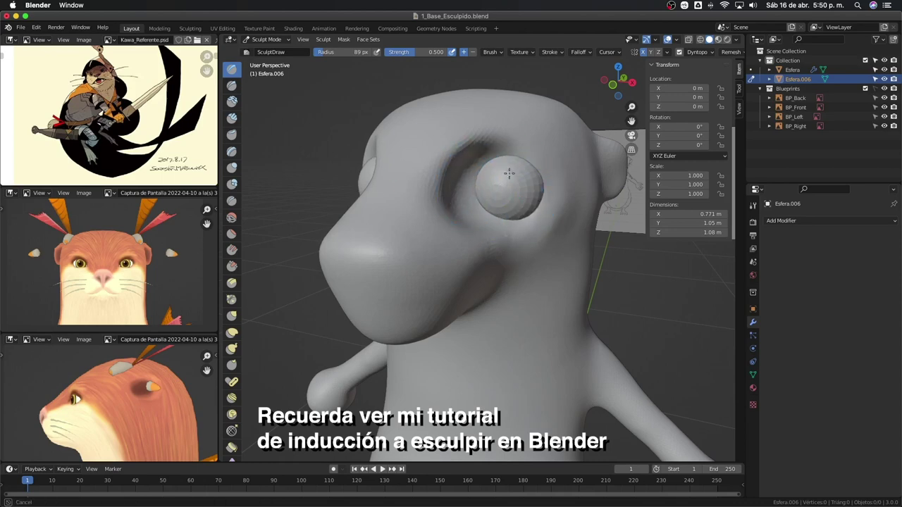
left_click_drag(437, 176, 482, 164, "shift")
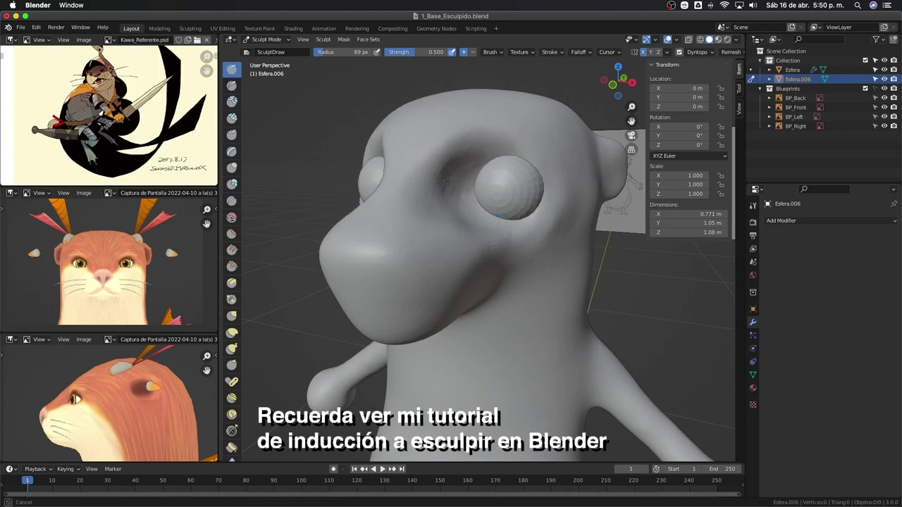
Step: Smooth the eye-socket surface above and beside the eye with a 46 px brush
mouse_move(464, 175)
middle_mouse_down()
mouse_move(436, 228)
mouse_move(413, 191)
middle_mouse_up()
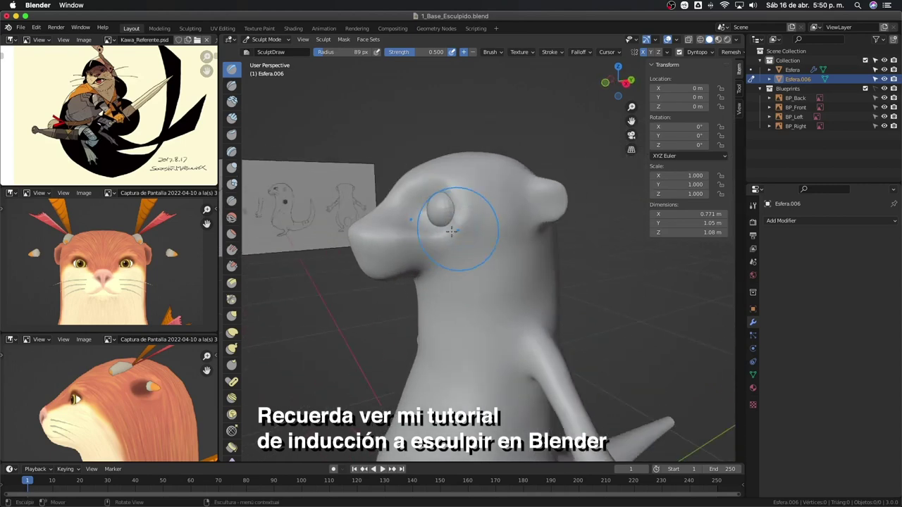
mouse_move(409, 186)
left_mouse_down("shift")
mouse_move(398, 177)
mouse_move(429, 181)
left_mouse_up("shift")
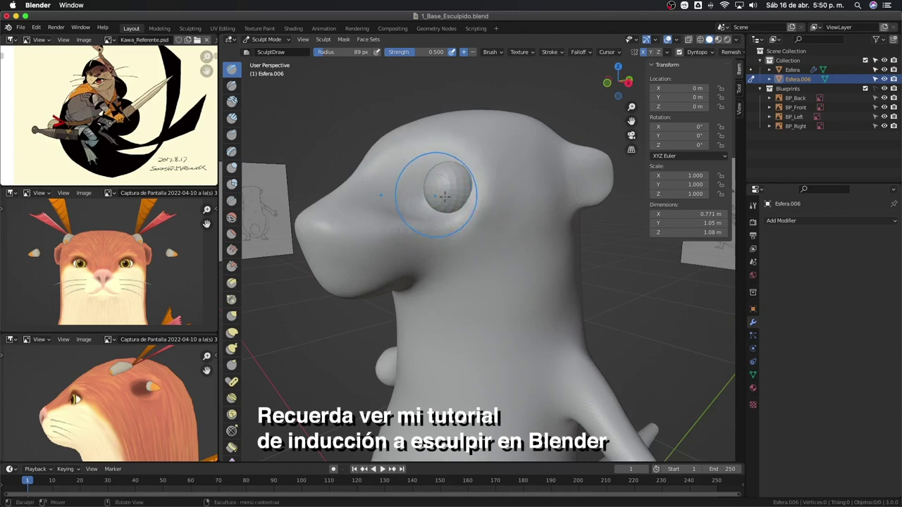
scroll(451, 169, "up", 5)
scroll(474, 159, "down", 3)
left_click_drag(474, 158, 463, 168, "shift")
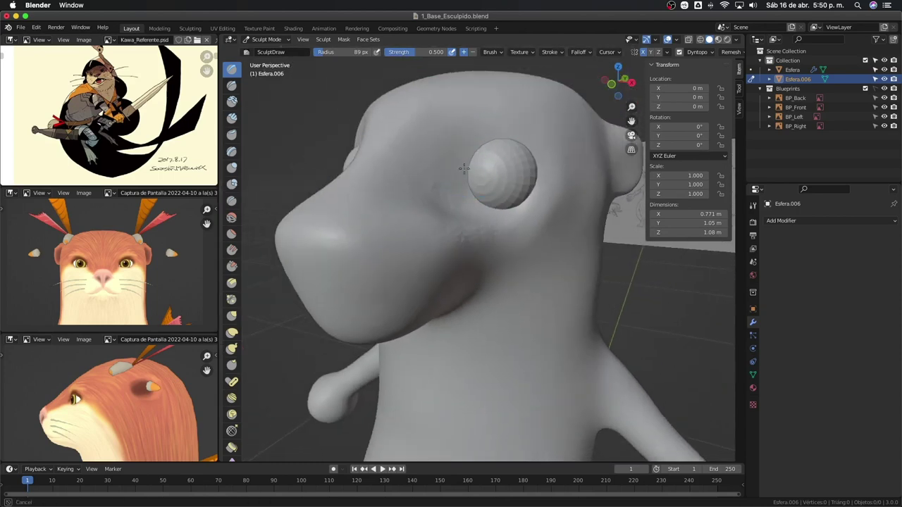
key("f")
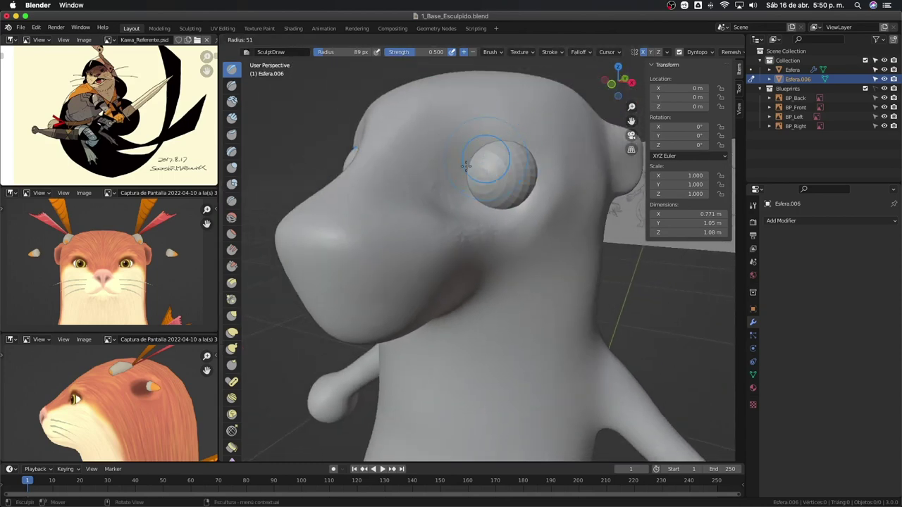
left_click(465, 169)
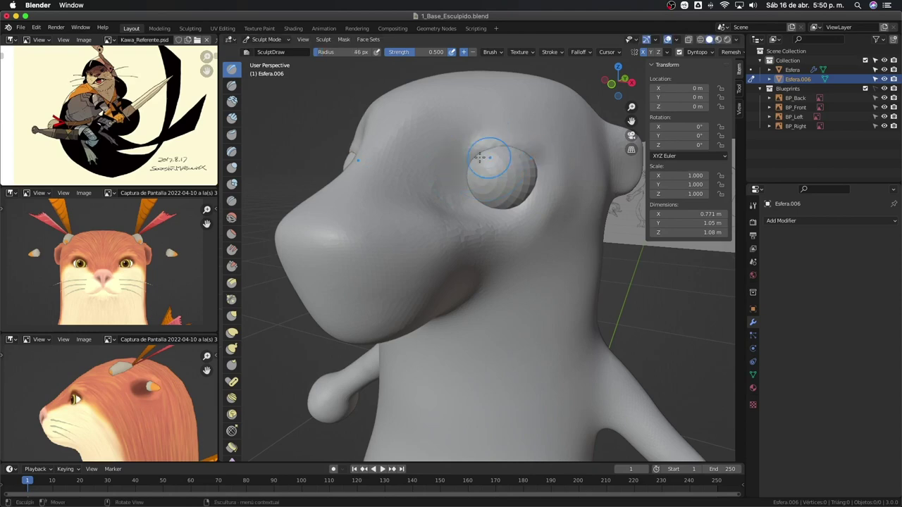
mouse_move(489, 151)
left_mouse_down("shift")
mouse_move(459, 166)
mouse_move(483, 157)
left_mouse_up("shift")
middle_click_drag(484, 157, 484, 149)
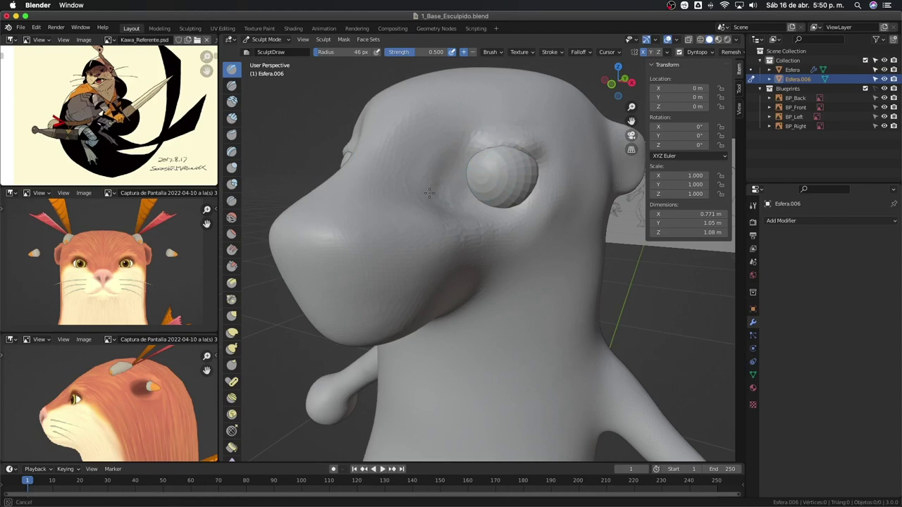
Step: Shape the cheek beside the eye with an 83 px brush and check the eye sphere in X-ray
key("f")
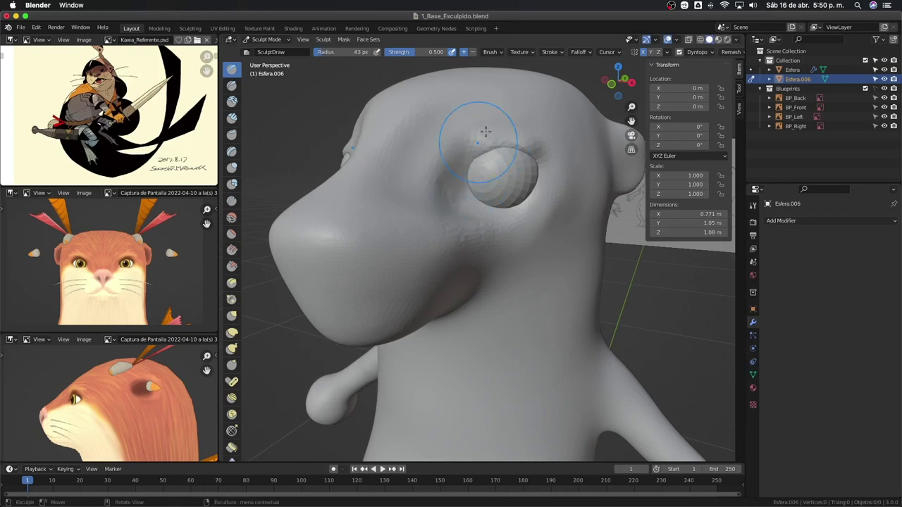
left_click_drag(481, 138, 396, 193, "shift")
mouse_move(366, 187)
middle_mouse_down()
mouse_move(436, 212)
mouse_move(402, 191)
mouse_move(443, 182)
middle_mouse_up()
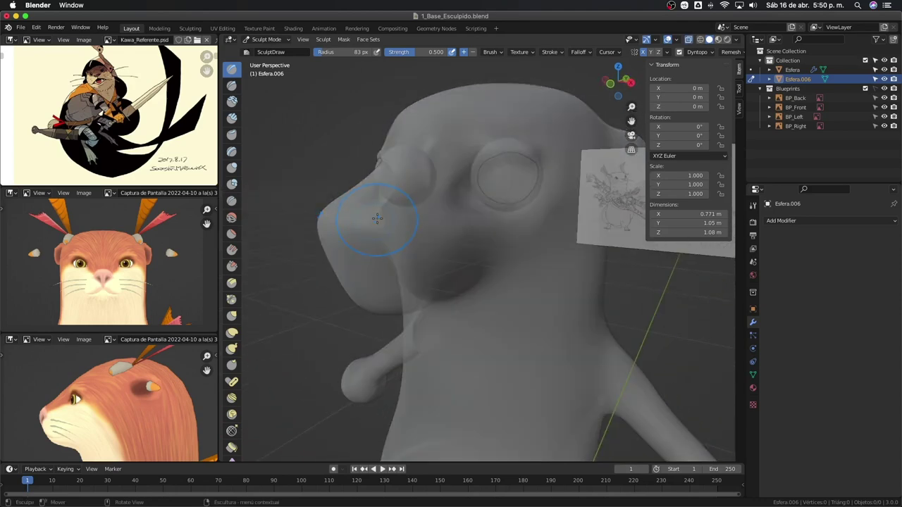
left_click_drag(442, 181, 477, 205, "shift")
key("alt+z")
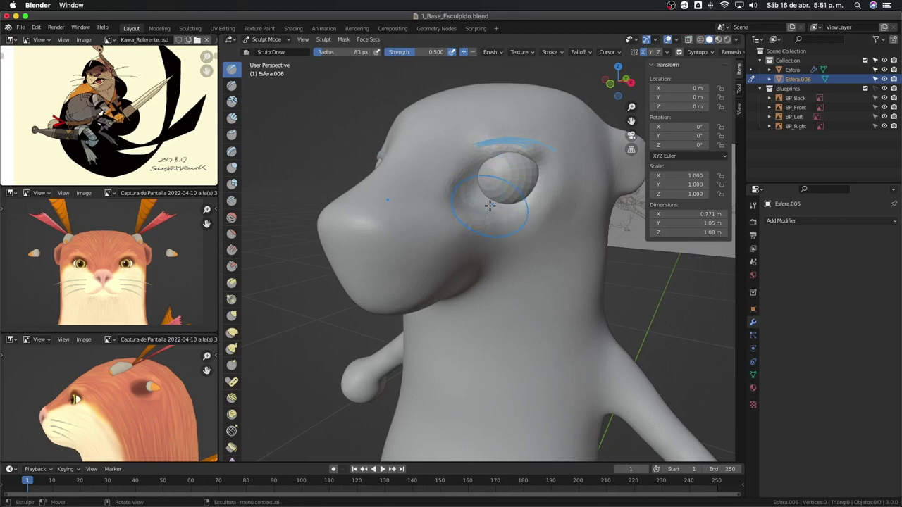
key("alt+z")
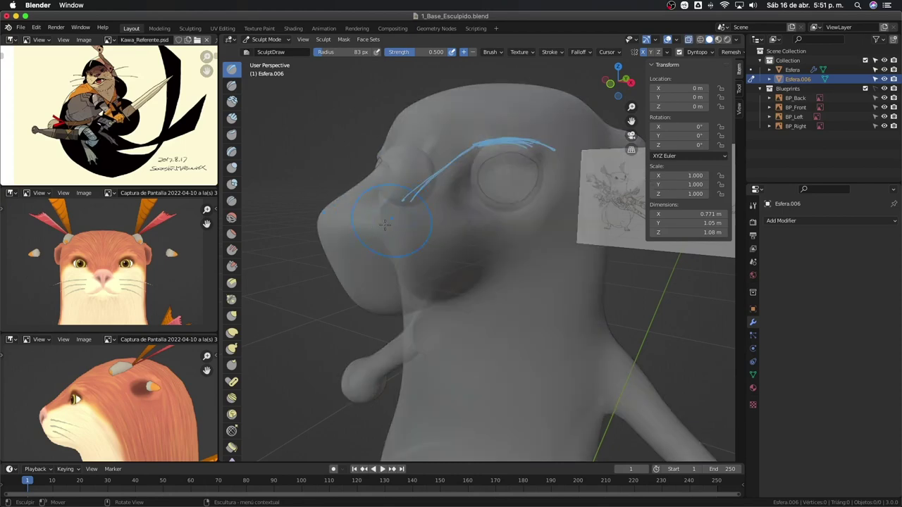
key("alt+z")
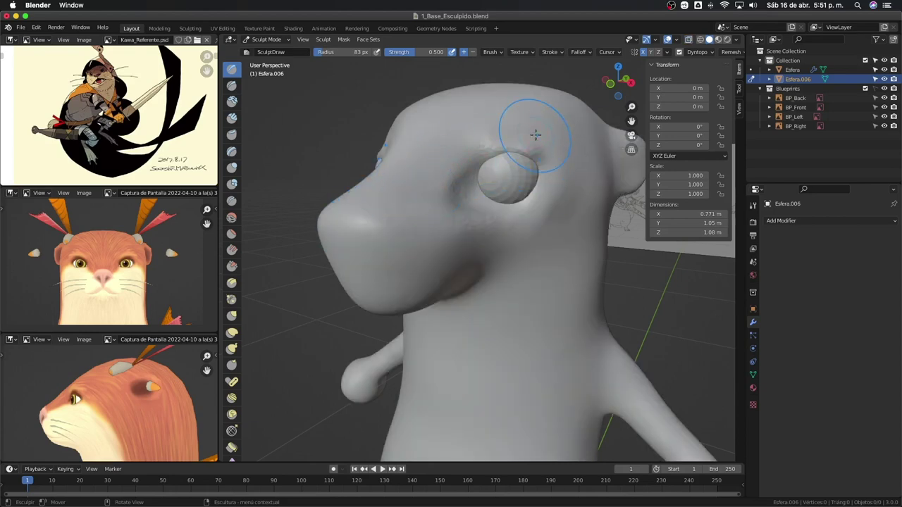
Step: Carve a shallow hollow below and beside the eyeball, then review it from the front
mouse_move(488, 152)
left_mouse_down()
mouse_move(507, 164)
mouse_move(493, 163)
left_mouse_up()
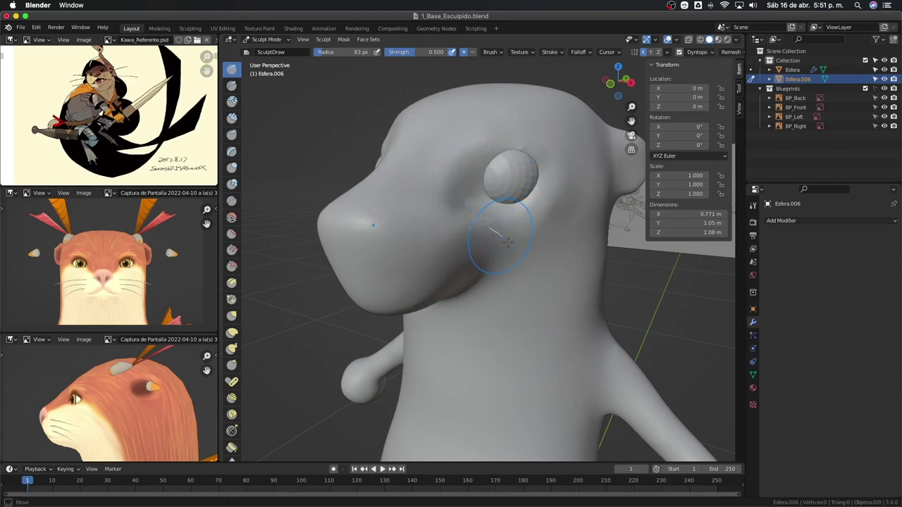
middle_click_drag(485, 219, 492, 225)
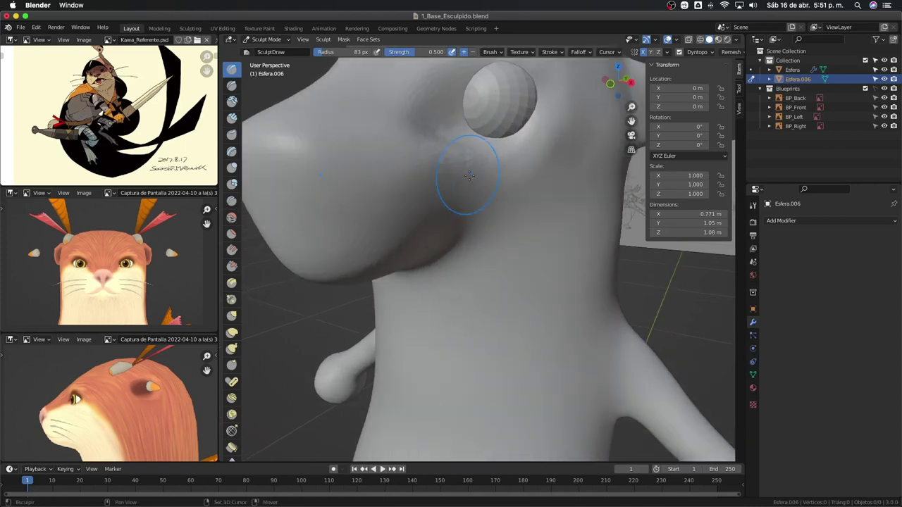
left_click_drag(537, 189, 506, 196)
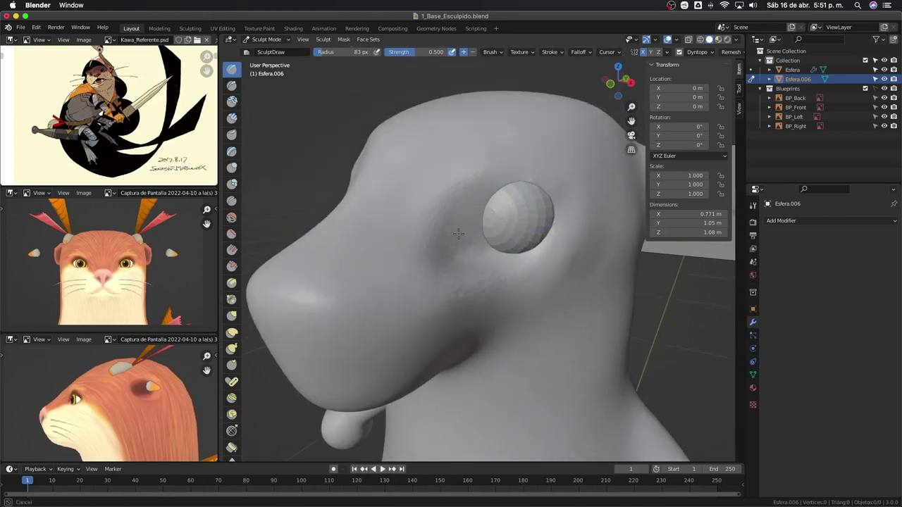
mouse_move(492, 225)
left_mouse_down()
mouse_move(389, 272)
mouse_move(501, 213)
left_mouse_up()
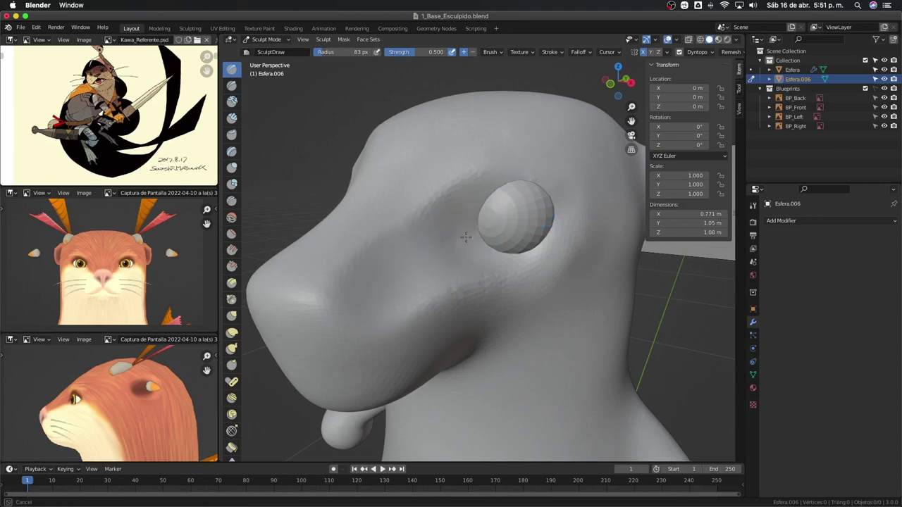
left_click_drag(467, 269, 432, 307, "shift")
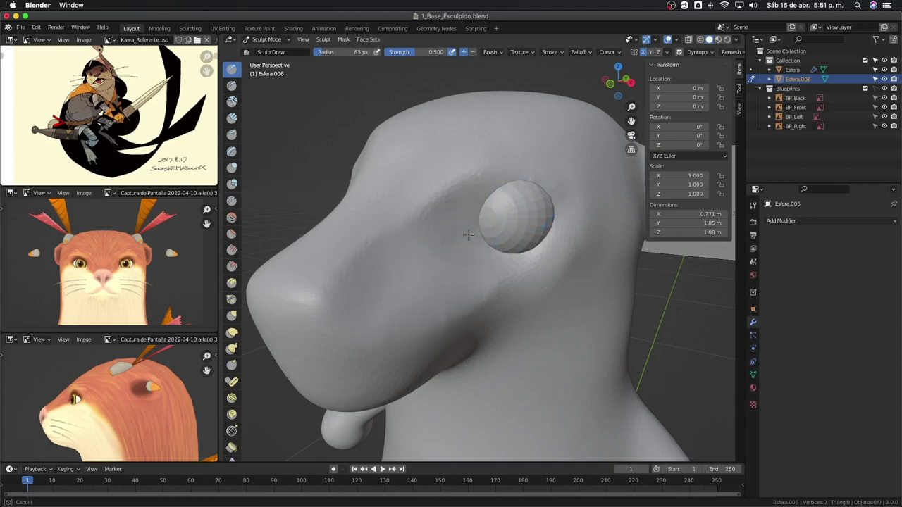
middle_click_drag(471, 197, 485, 207)
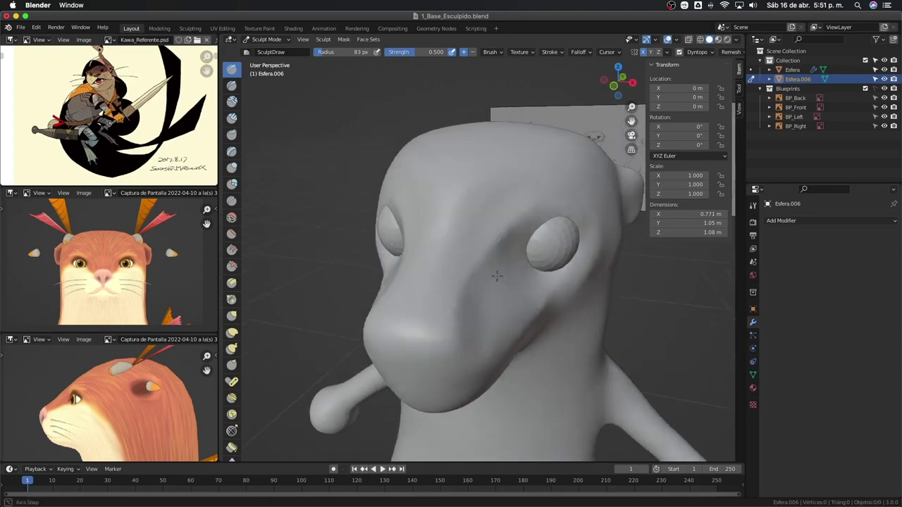
middle_click_drag(532, 172, 541, 205)
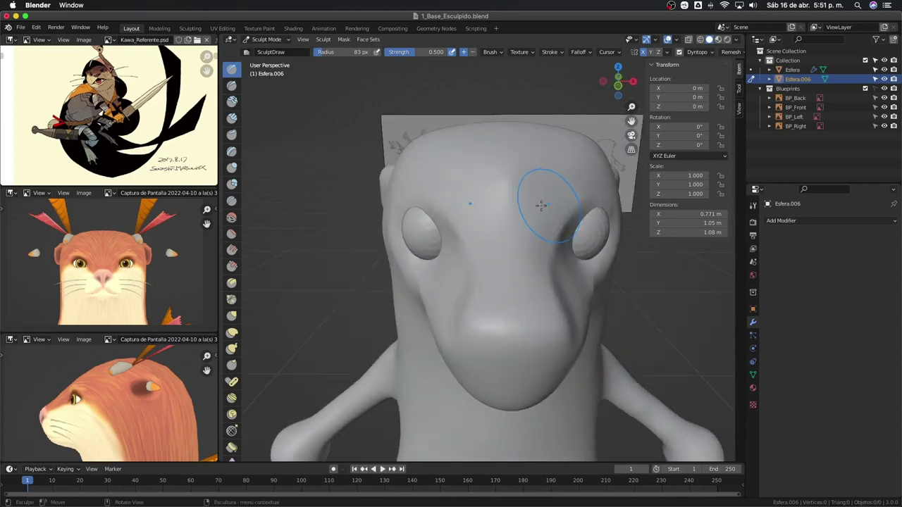
middle_click_drag(514, 176, 551, 206)
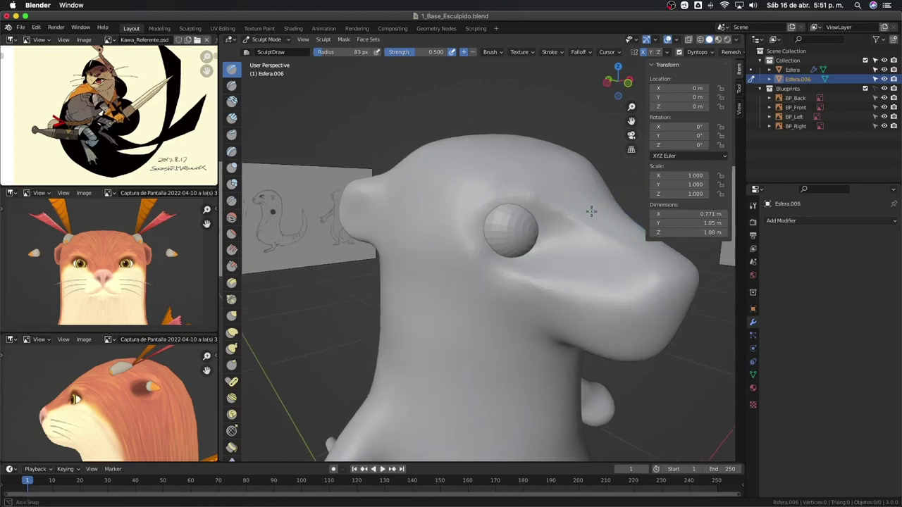
Step: Switch to the Grab brush, review the head from several angles, and pan the reference collage
key("g")
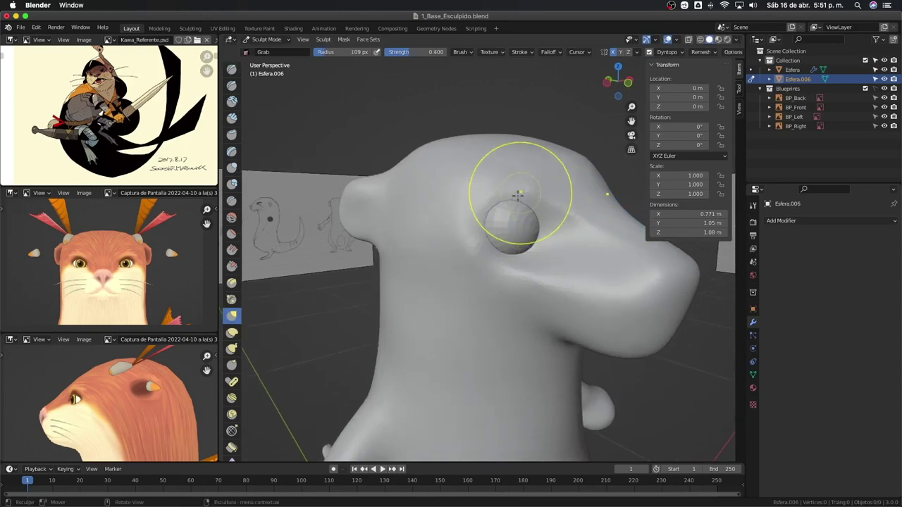
middle_click_drag(514, 194, 450, 266)
middle_click_drag(331, 266, 372, 202)
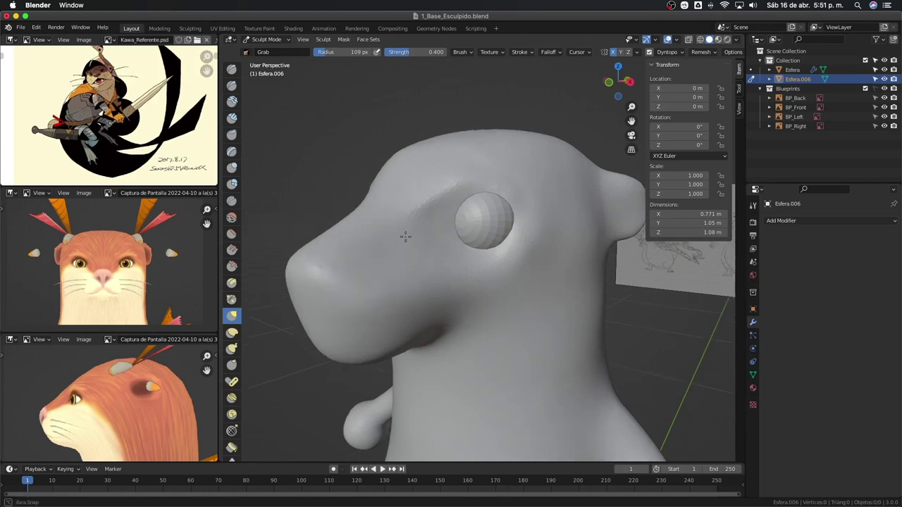
middle_click_drag(442, 181, 499, 209)
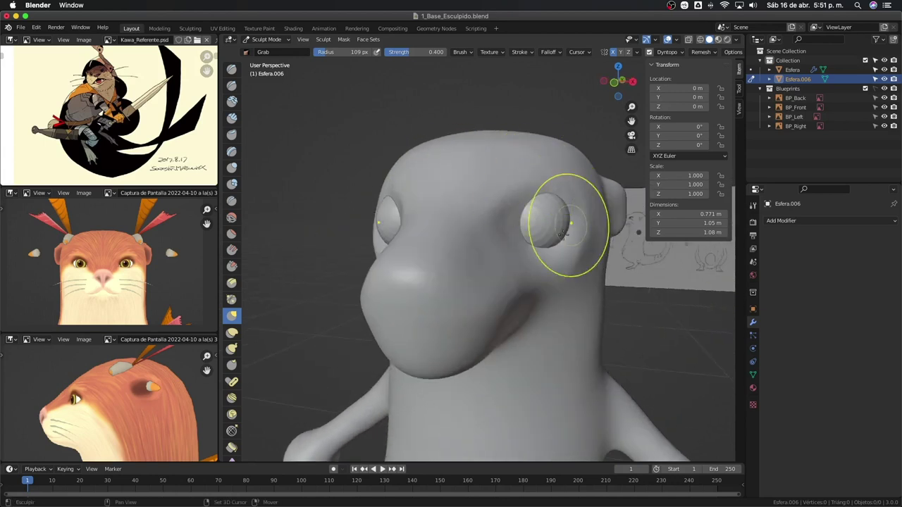
middle_click_drag(564, 232, 590, 249)
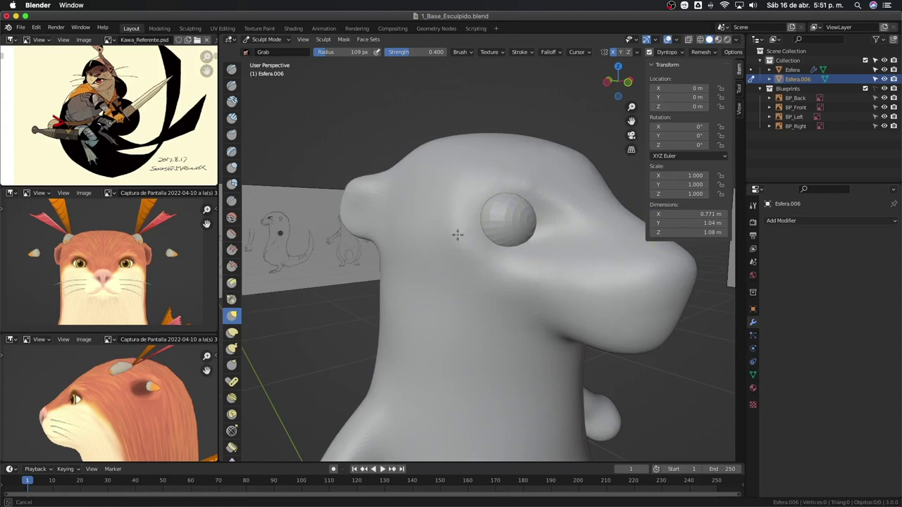
mouse_move(458, 235)
middle_mouse_down()
mouse_move(585, 256)
mouse_move(550, 263)
mouse_move(484, 308)
mouse_move(477, 256)
mouse_move(489, 272)
mouse_move(465, 295)
mouse_move(473, 306)
mouse_move(421, 282)
mouse_move(427, 303)
mouse_move(463, 274)
middle_mouse_up()
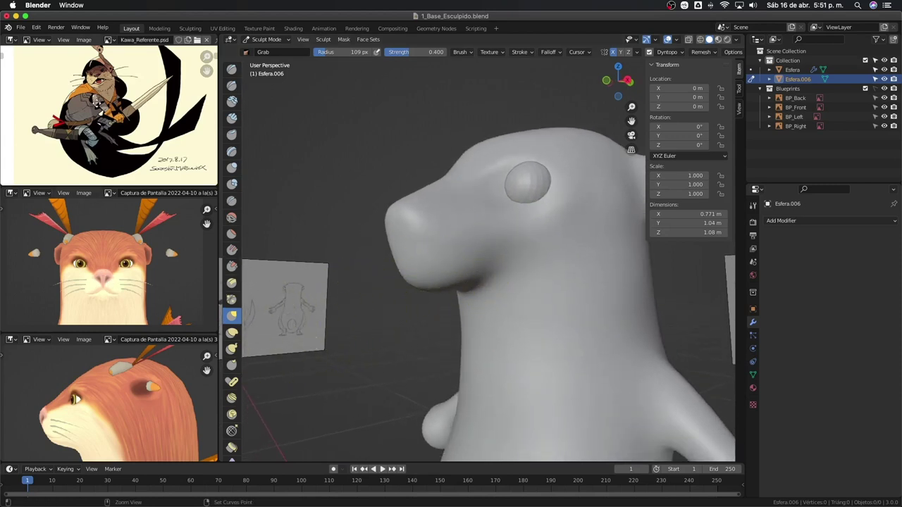
middle_click_drag(95, 102, 176, 105)
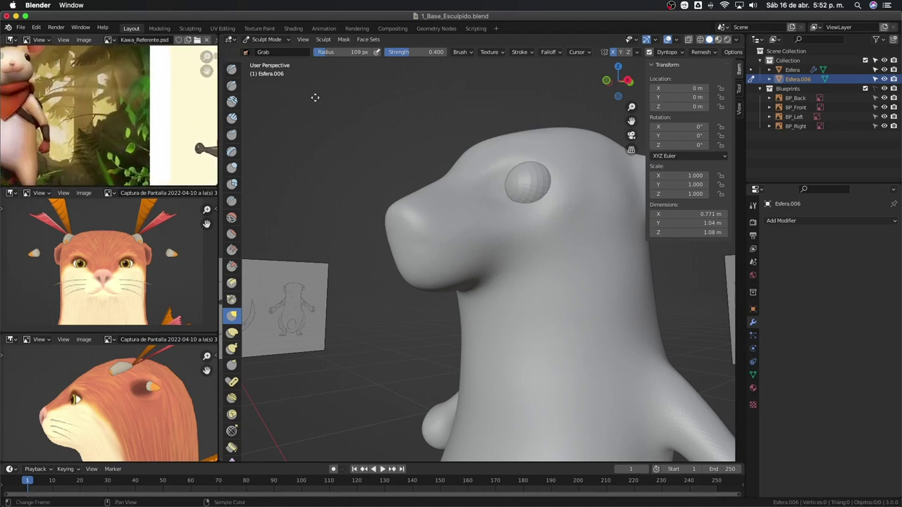
Step: Pan the reference collage to the otter illustration and orbit to the otter's side
mouse_move(315, 97)
middle_mouse_down()
mouse_move(344, 107)
mouse_move(103, 153)
mouse_move(120, 141)
mouse_move(134, 101)
mouse_move(123, 155)
mouse_move(117, 139)
middle_mouse_up()
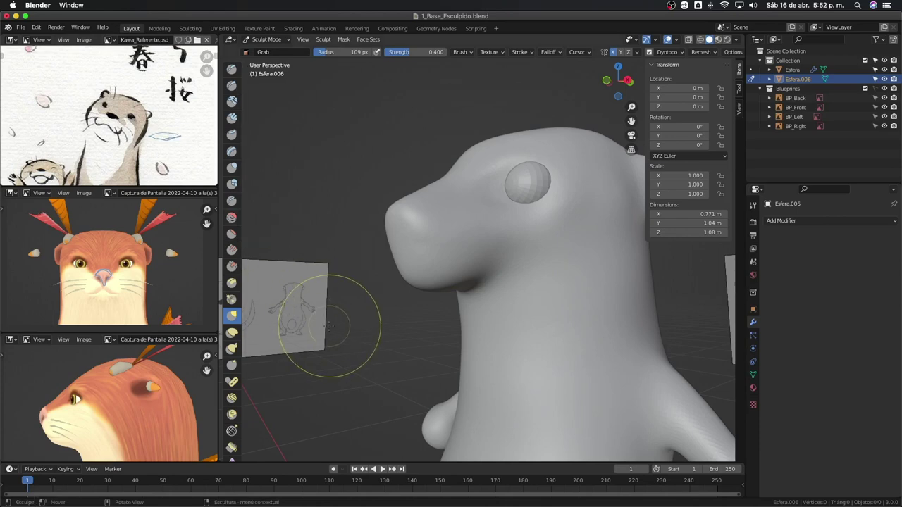
mouse_move(342, 212)
middle_mouse_down()
mouse_move(509, 224)
mouse_move(467, 216)
middle_mouse_up()
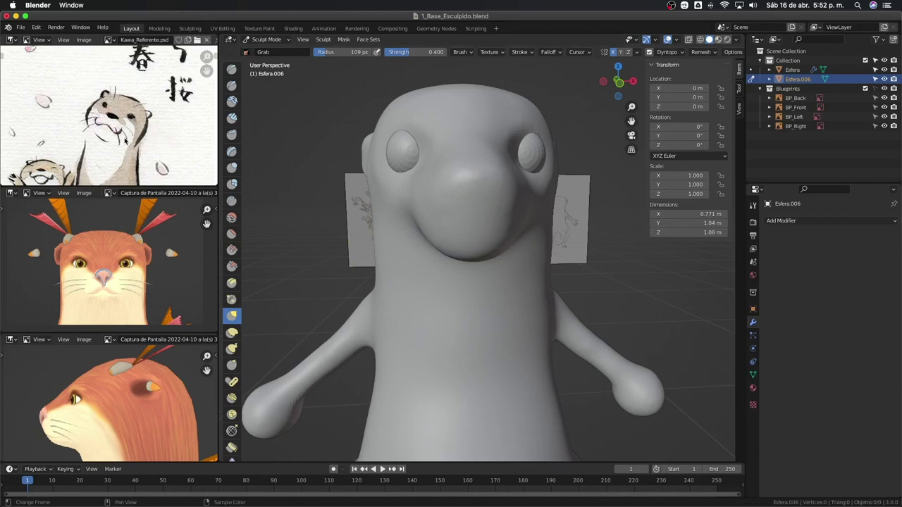
mouse_move(477, 221)
middle_mouse_down()
mouse_move(488, 212)
mouse_move(440, 196)
mouse_move(484, 199)
mouse_move(519, 162)
mouse_move(542, 243)
mouse_move(493, 205)
mouse_move(463, 201)
mouse_move(493, 171)
mouse_move(476, 177)
mouse_move(482, 168)
middle_mouse_up()
Step: Set the brush radius to 126 px and switch to the Crease brush for the eye socket
key("f")
left_click(479, 224)
key("f")
left_click(506, 193)
key("f")
left_click(477, 177)
mouse_move(511, 141)
middle_mouse_down()
mouse_move(470, 150)
mouse_move(527, 202)
mouse_move(509, 188)
mouse_move(517, 176)
mouse_move(531, 187)
mouse_move(485, 171)
mouse_move(479, 202)
middle_mouse_up()
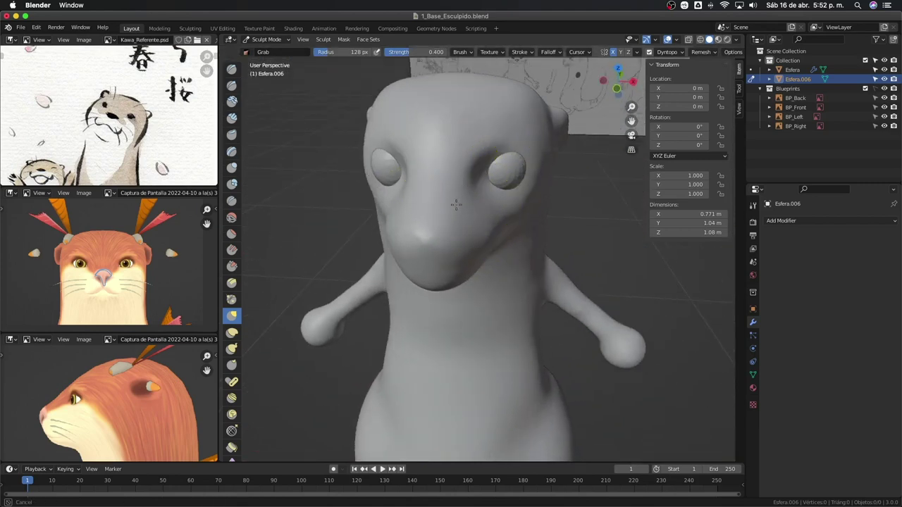
mouse_move(458, 237)
middle_mouse_down()
mouse_move(460, 203)
mouse_move(534, 241)
mouse_move(493, 233)
mouse_move(437, 252)
mouse_move(441, 233)
middle_mouse_up()
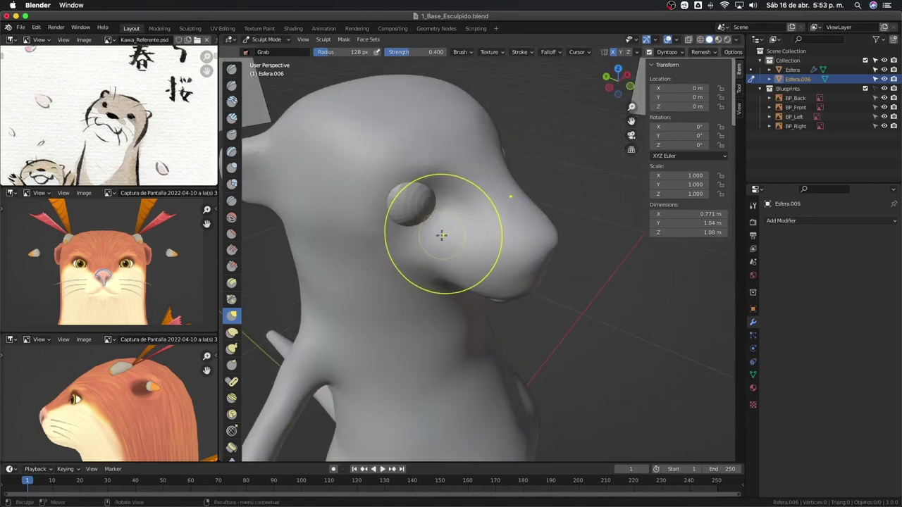
key("shift+c")
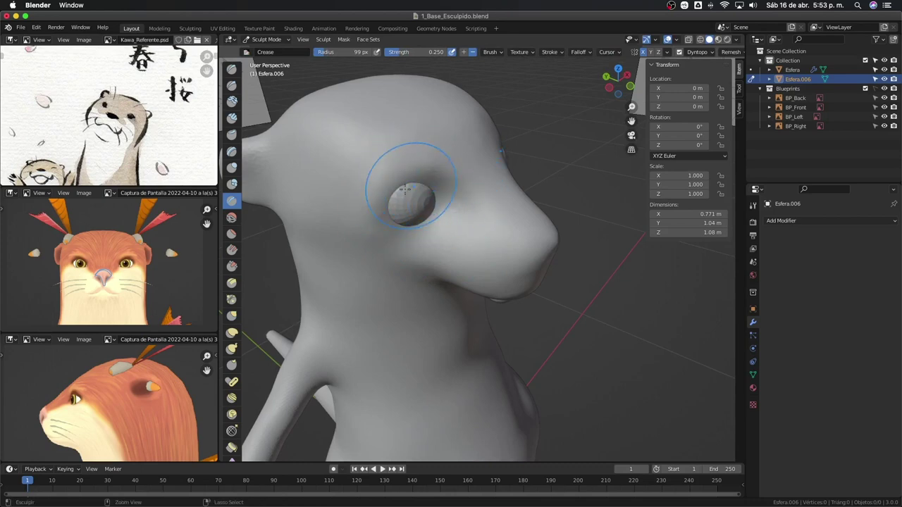
Step: Switch to a 60 px Grab brush and pull the brow and socket back from the eye
key("f")
left_click(400, 201)
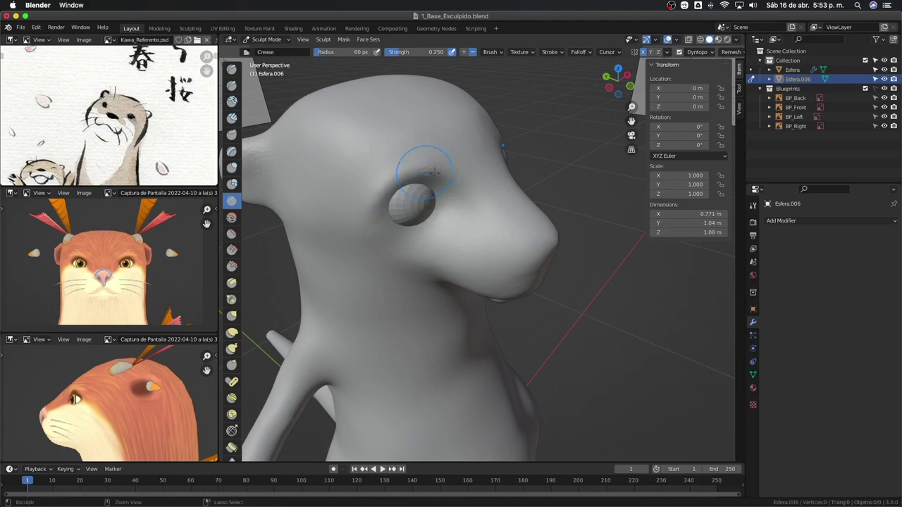
mouse_move(481, 147)
middle_mouse_down()
mouse_move(469, 145)
mouse_move(511, 156)
mouse_move(497, 120)
mouse_move(506, 174)
middle_mouse_up()
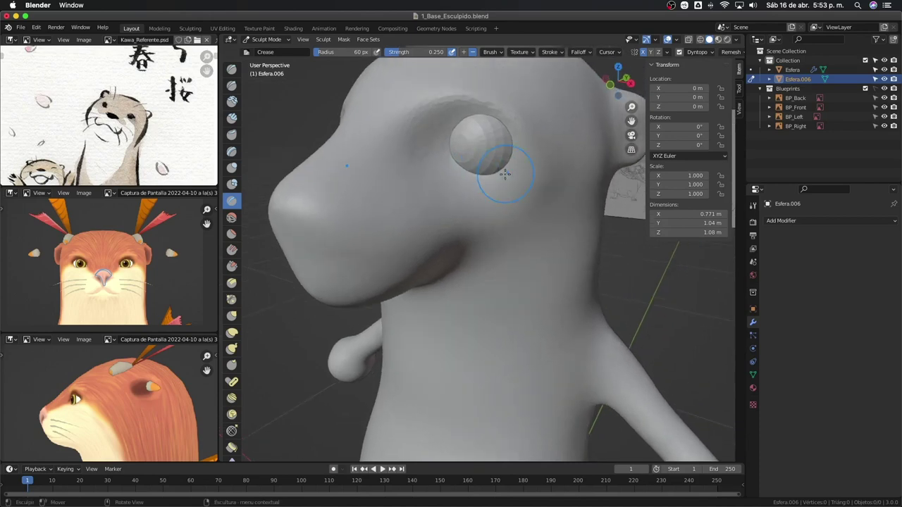
key("g")
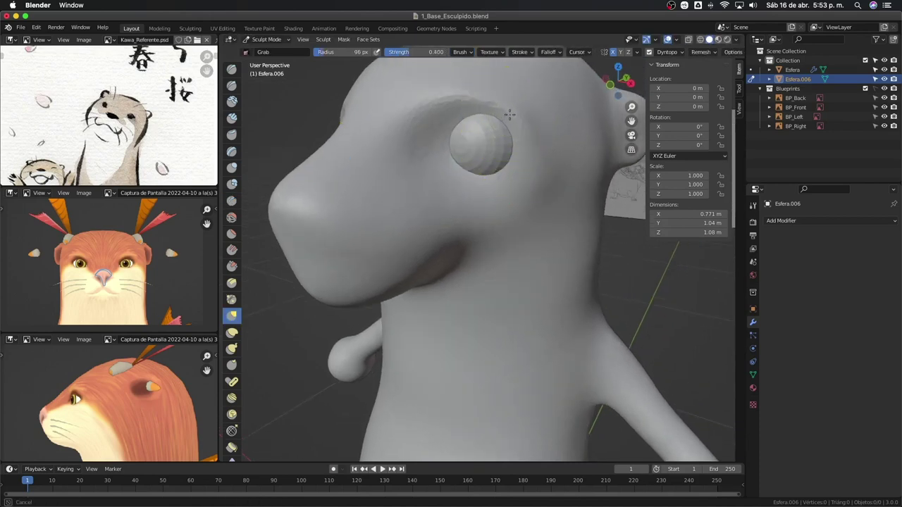
middle_click_drag(497, 103, 458, 141)
key("f")
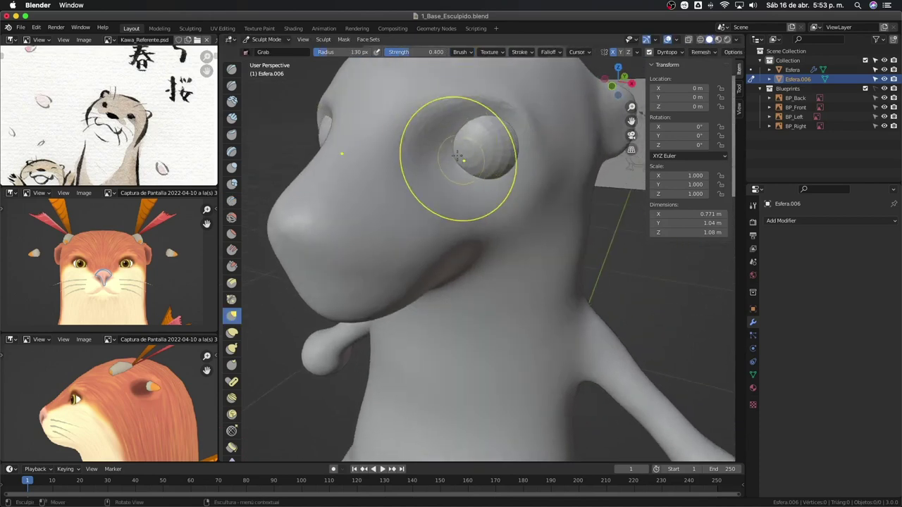
left_click_drag(420, 139, 405, 119)
Step: Raise brow ridges over both eyes, then set a 160 px Crease brush
key("f")
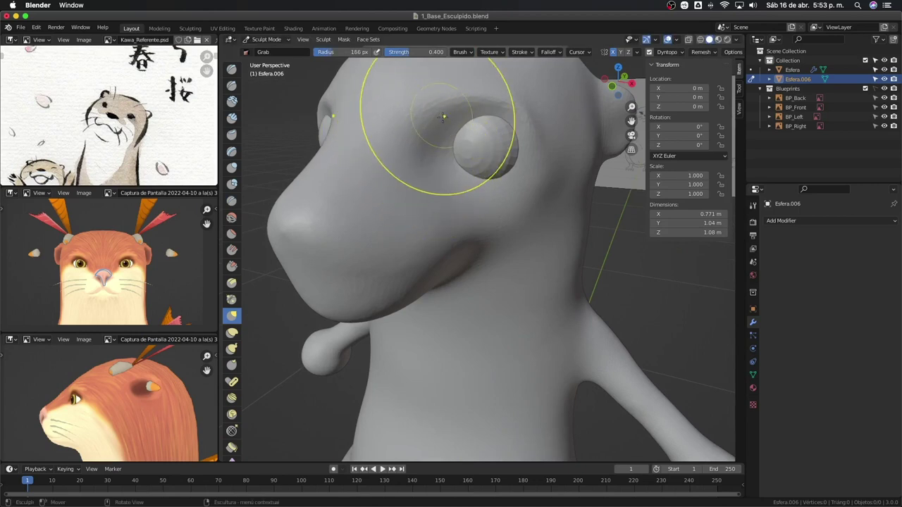
mouse_move(453, 118)
middle_mouse_down()
mouse_move(445, 163)
mouse_move(467, 182)
middle_mouse_up()
key("f")
key("f")
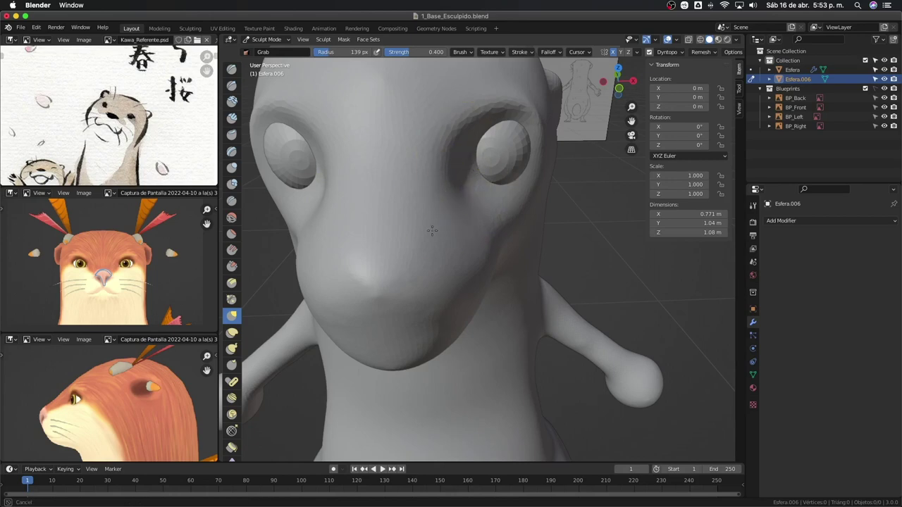
mouse_move(454, 190)
middle_mouse_down()
mouse_move(483, 181)
mouse_move(454, 174)
middle_mouse_up()
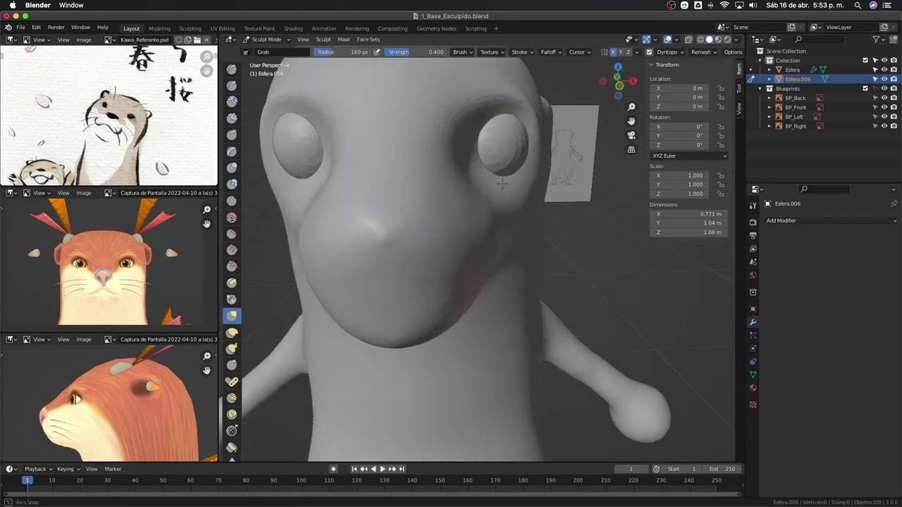
key("f")
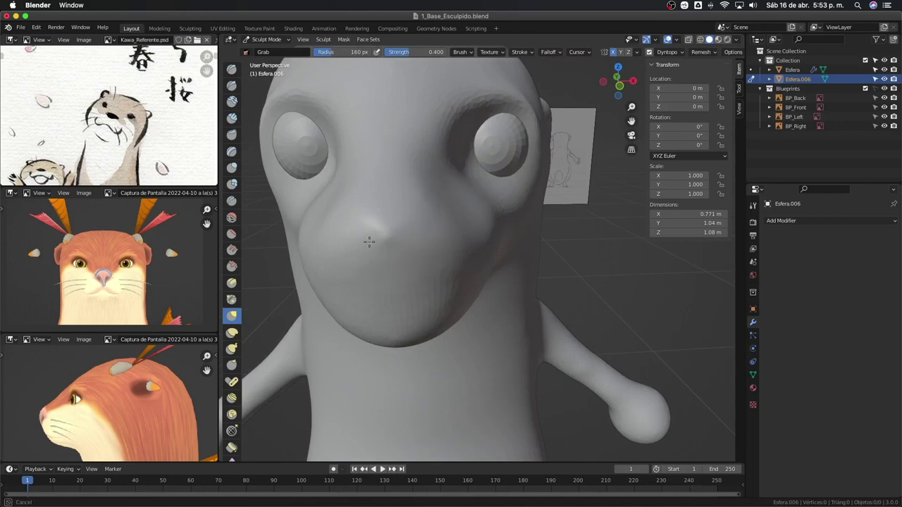
middle_click_drag(522, 172, 481, 181)
key("shift+c")
Step: Shrink the Crease brush to 57 px
key("f")
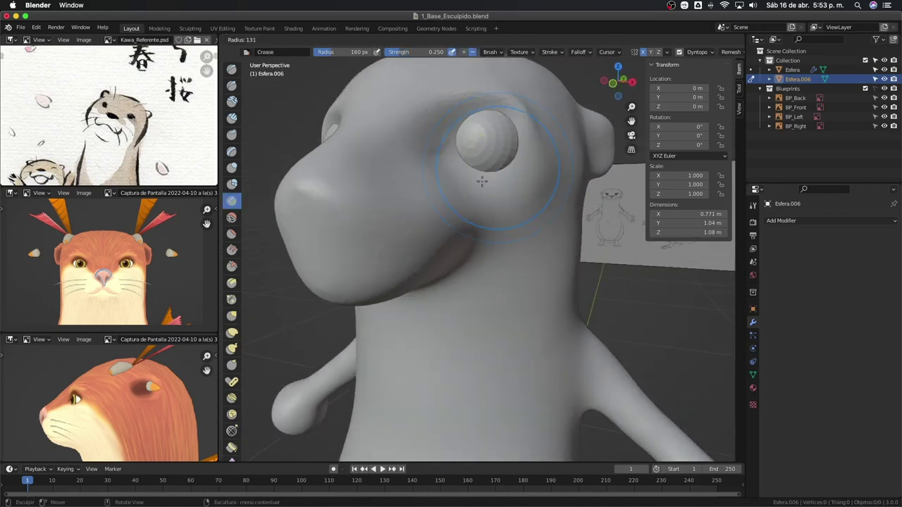
left_click(495, 166)
key("f")
left_click(481, 167)
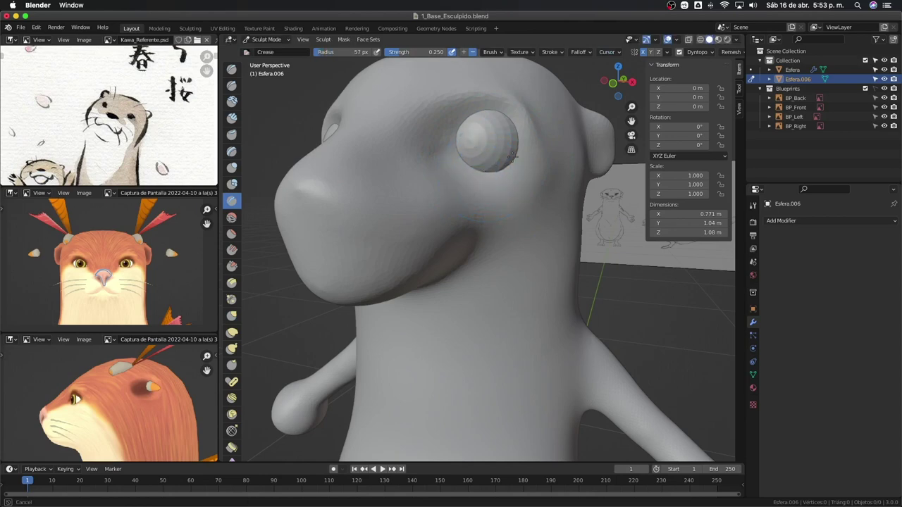
Step: Switch to a 94 px Inflate/Deflate brush and orbit to a side view of the snout
left_click(231, 167)
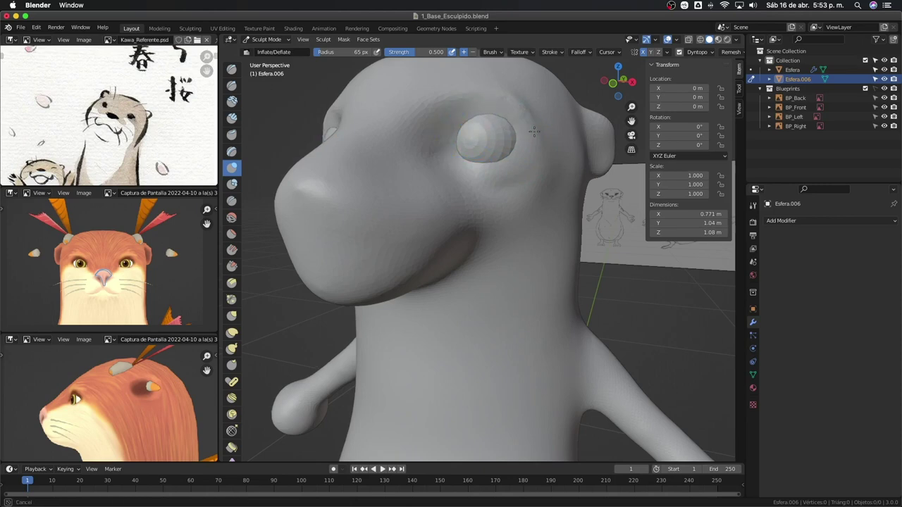
mouse_move(530, 139)
middle_mouse_down()
mouse_move(451, 185)
mouse_move(450, 211)
mouse_move(477, 252)
mouse_move(469, 191)
mouse_move(499, 231)
mouse_move(491, 239)
mouse_move(537, 219)
mouse_move(437, 189)
middle_mouse_up()
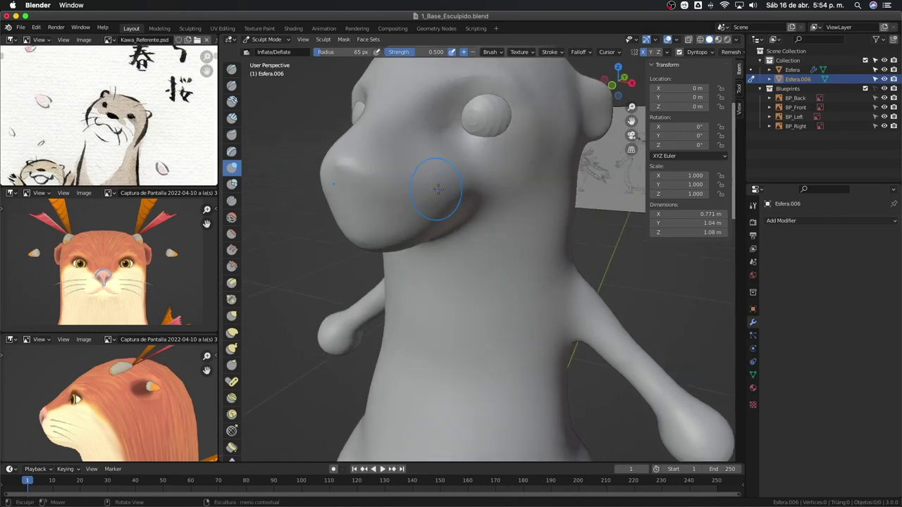
key("f")
left_click(442, 176)
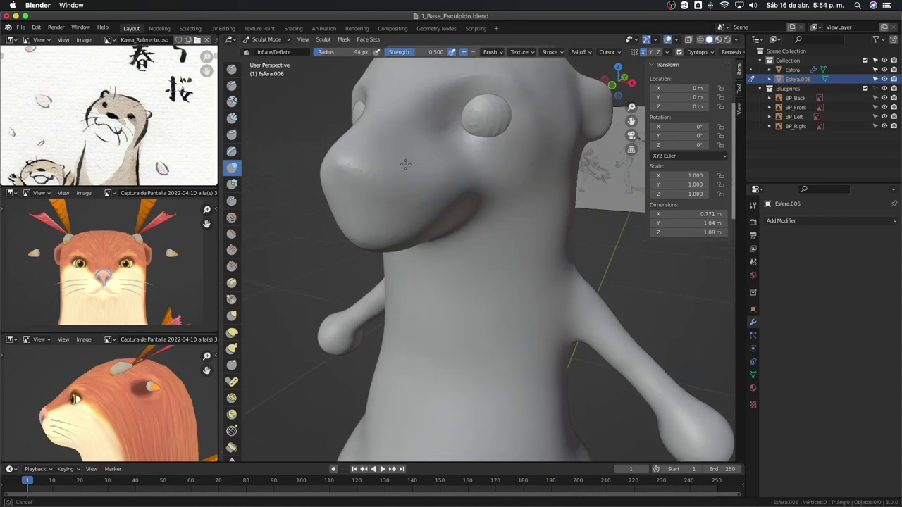
middle_click_drag(388, 167, 356, 174)
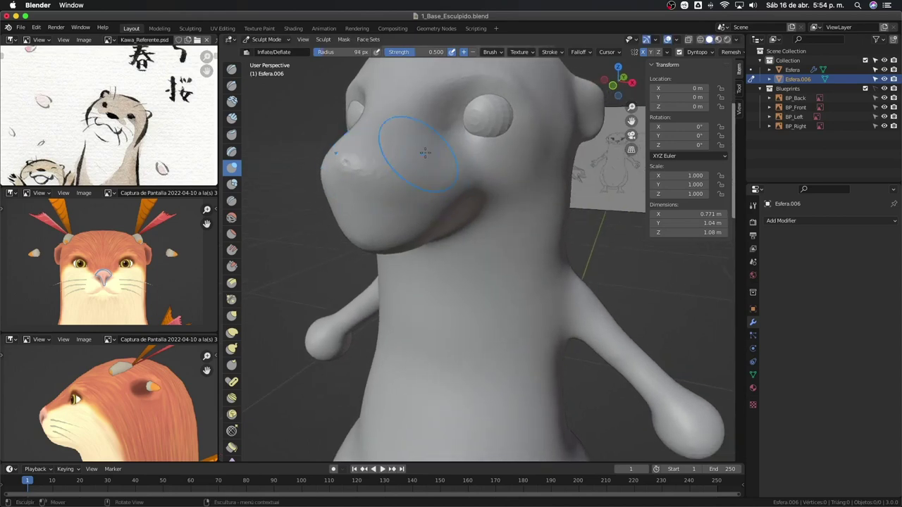
mouse_move(425, 153)
middle_mouse_down()
mouse_move(372, 157)
mouse_move(413, 162)
mouse_move(524, 131)
mouse_move(438, 172)
mouse_move(241, 158)
middle_mouse_up()
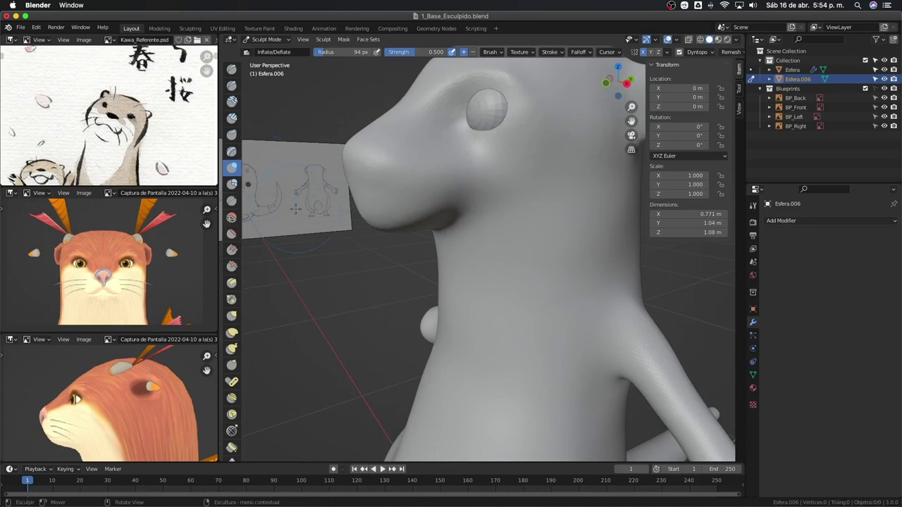
Step: Switch to a 153 px Grab brush and view the snout and chin from several angles
left_click(232, 316)
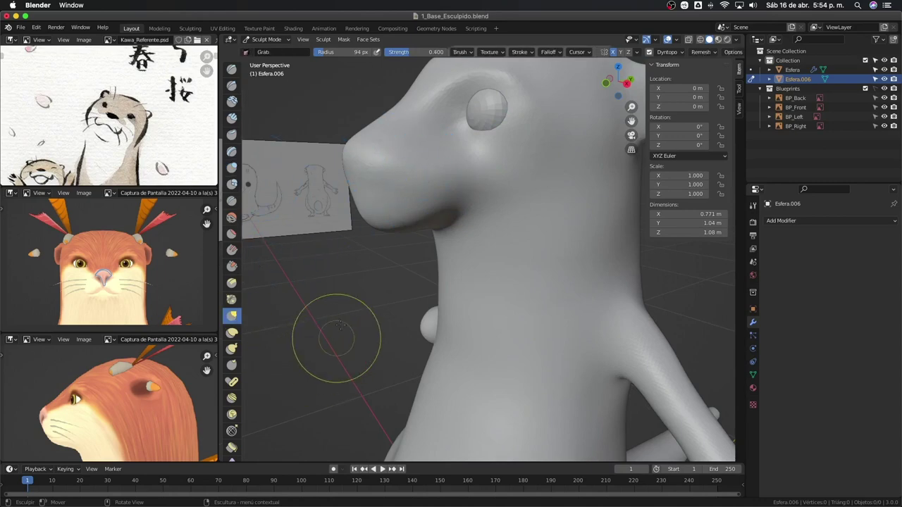
mouse_move(427, 226)
middle_mouse_down()
mouse_move(382, 231)
mouse_move(395, 219)
mouse_move(374, 204)
middle_mouse_up()
key("f")
left_click(393, 232)
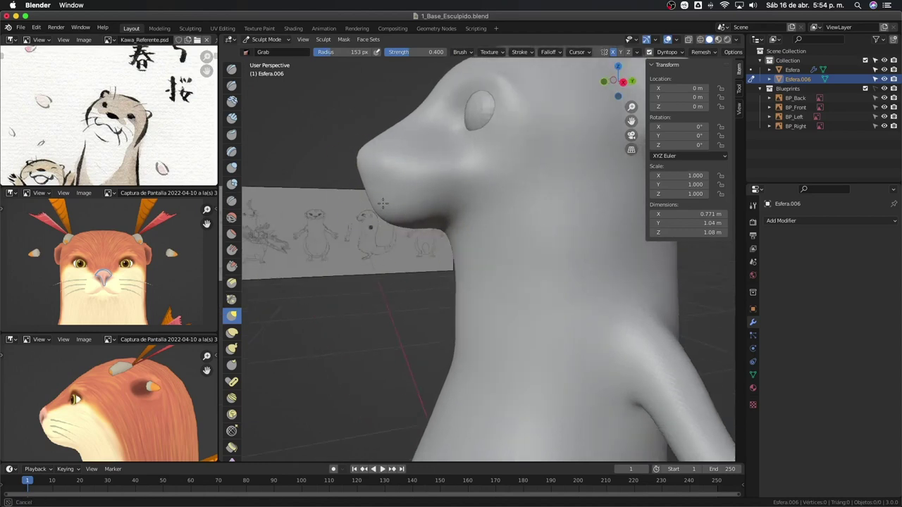
key("f")
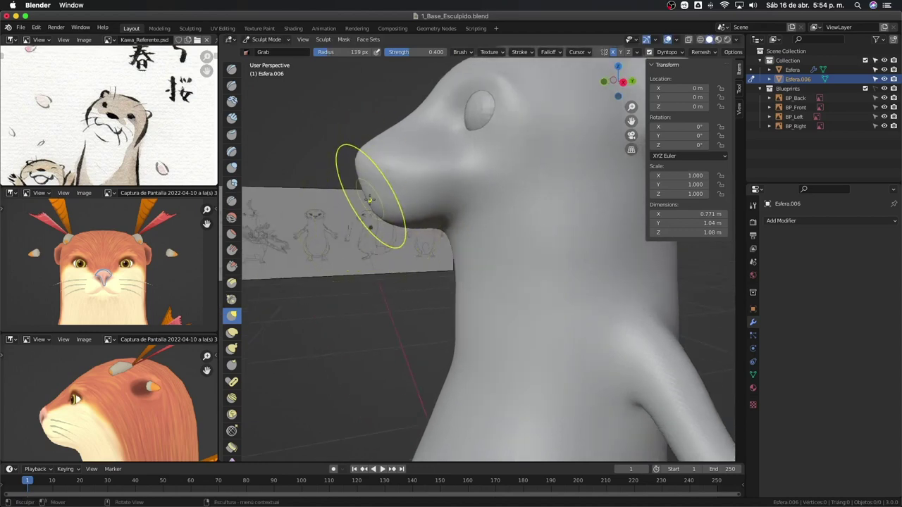
mouse_move(370, 204)
middle_mouse_down()
mouse_move(455, 203)
mouse_move(454, 191)
middle_mouse_up()
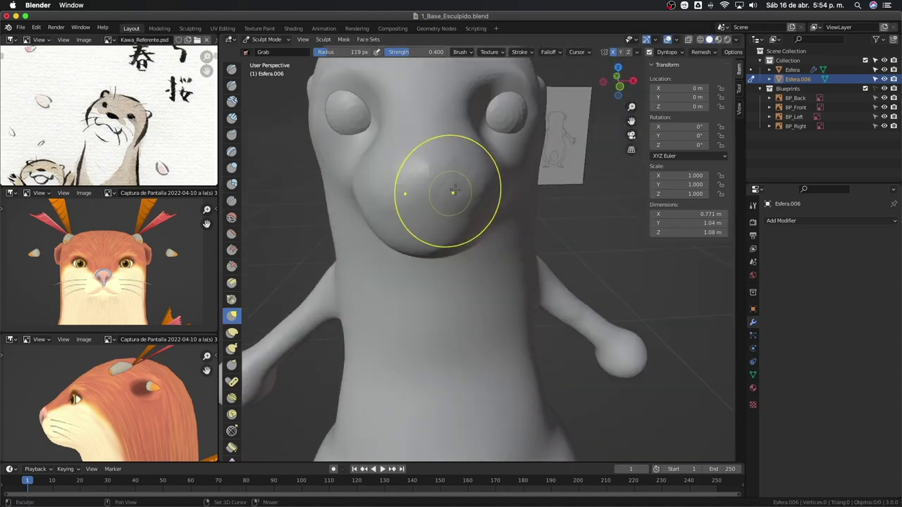
mouse_move(504, 179)
middle_mouse_down()
mouse_move(418, 227)
mouse_move(467, 285)
mouse_move(563, 224)
mouse_move(503, 191)
middle_mouse_up()
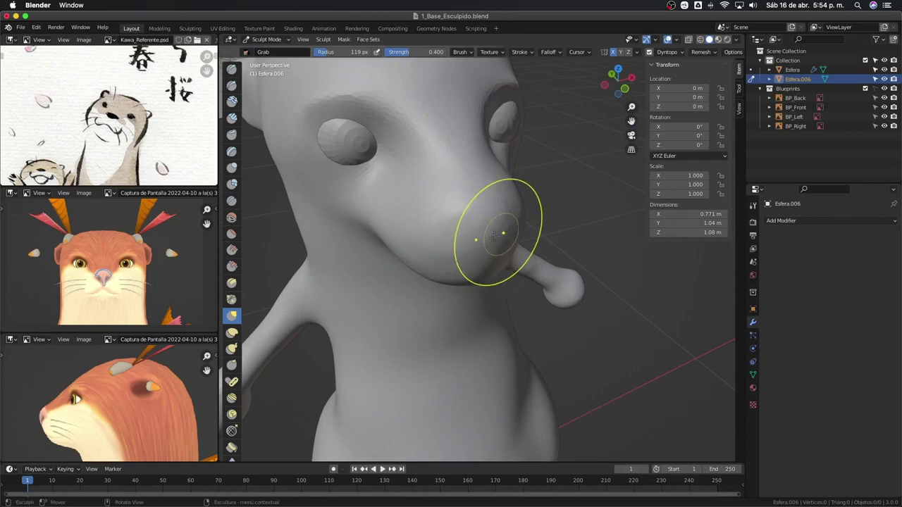
Step: Set up a 113 px Inflate/Deflate brush while viewing the mouth and chest
key("shift+c")
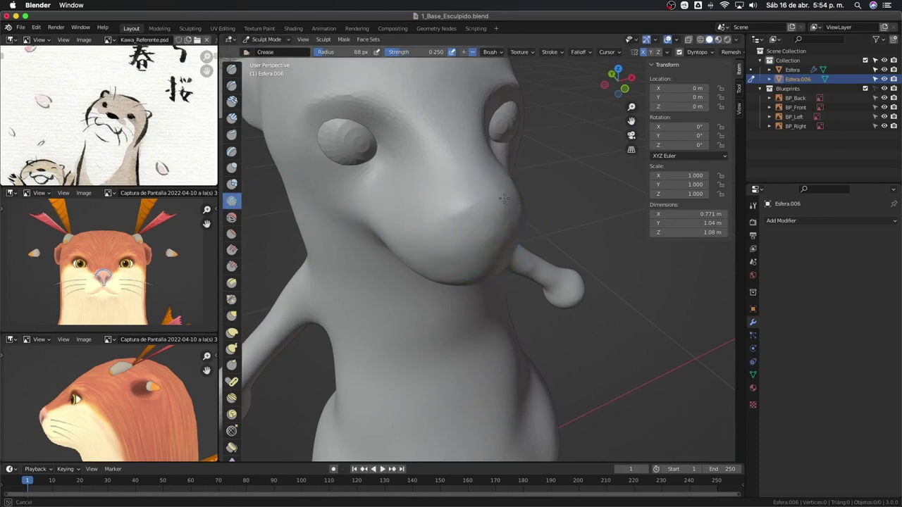
middle_click_drag(503, 199, 471, 235)
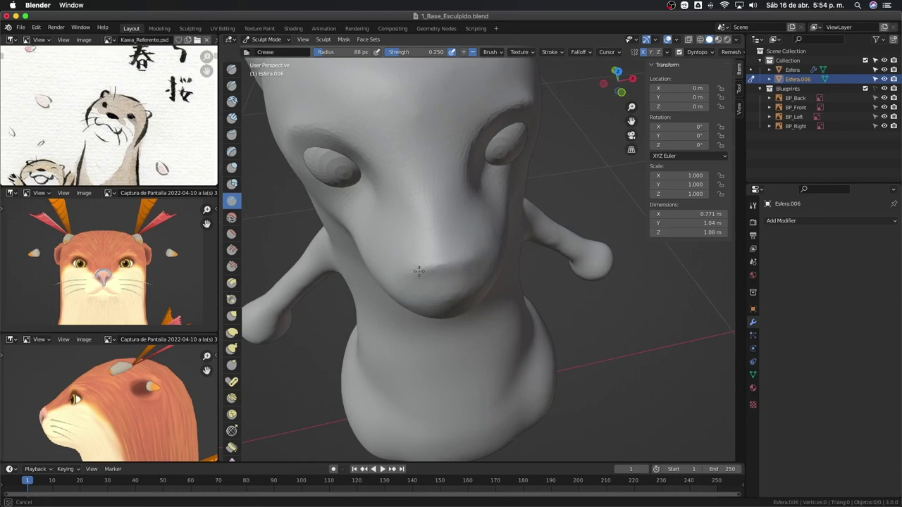
scroll(469, 261, "up", 2)
scroll(468, 261, "up", 2)
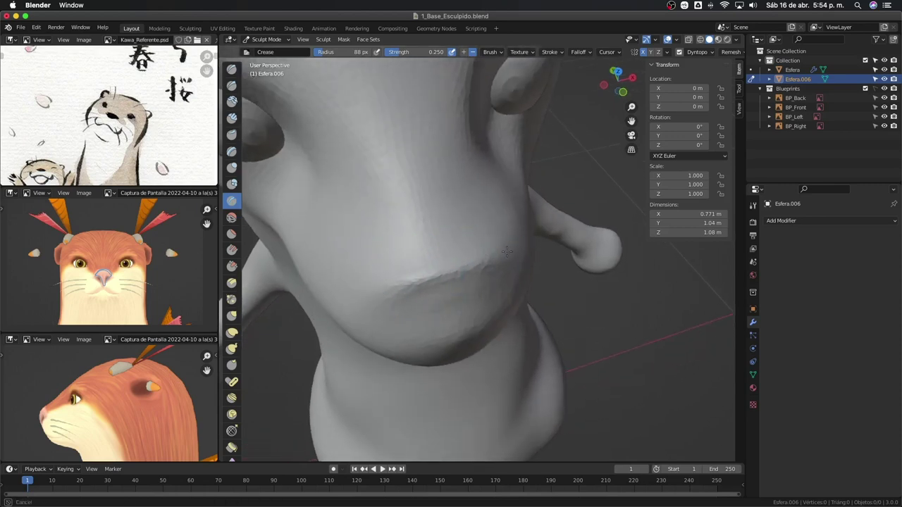
middle_click_drag(395, 296, 452, 224)
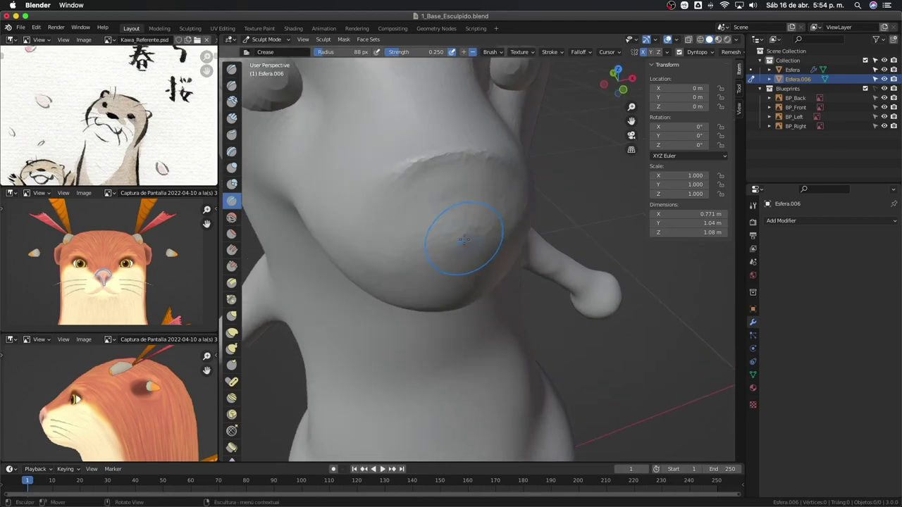
key("i")
key("f")
left_click(422, 200)
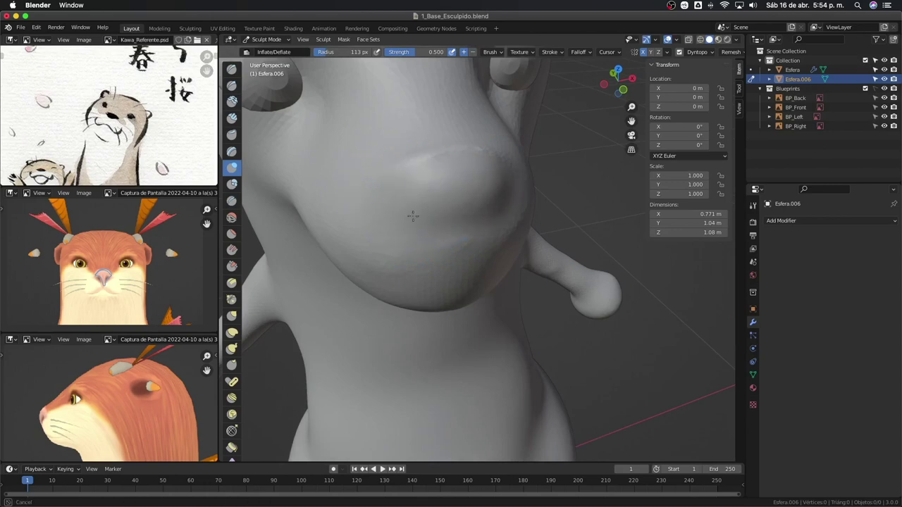
mouse_move(413, 216)
middle_mouse_down()
mouse_move(356, 256)
mouse_move(419, 250)
mouse_move(534, 262)
mouse_move(561, 231)
mouse_move(536, 242)
middle_mouse_up()
Step: Carve a crease into the side of the snout, then set a 205 px Grab brush
key("shift+c")
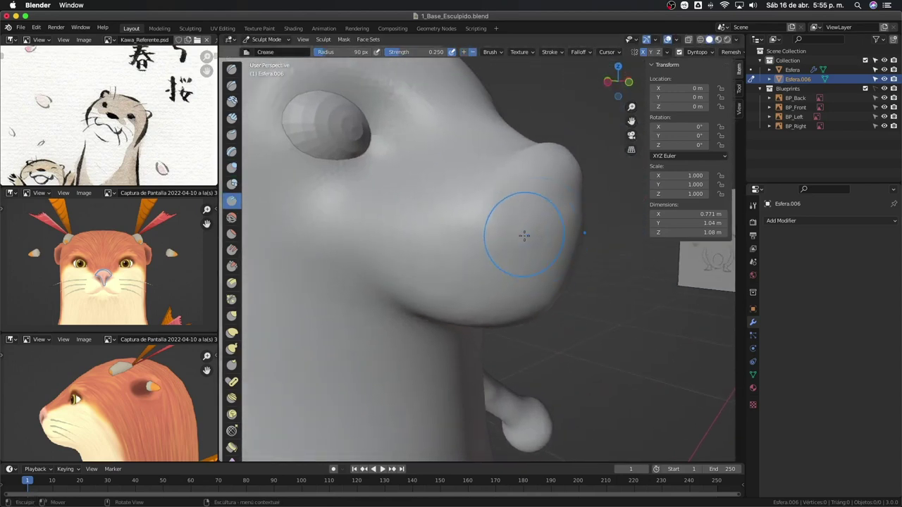
left_click_drag(504, 193, 513, 188)
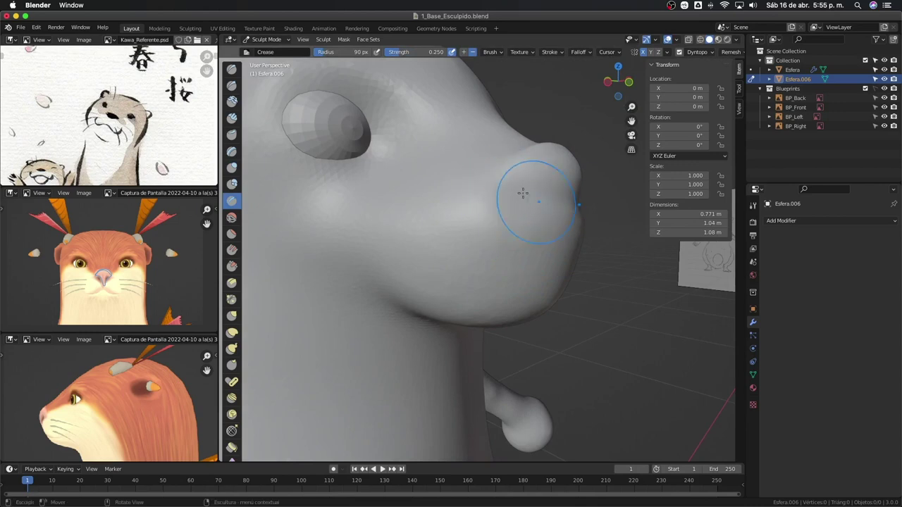
mouse_move(558, 213)
middle_mouse_down()
mouse_move(470, 214)
mouse_move(509, 216)
mouse_move(501, 195)
middle_mouse_up()
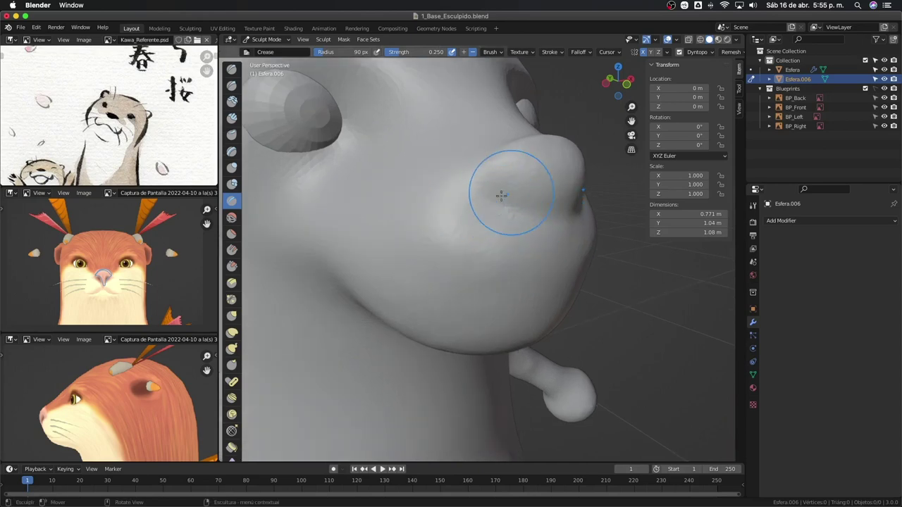
mouse_move(568, 213)
middle_mouse_down()
mouse_move(511, 228)
mouse_move(459, 207)
middle_mouse_up()
middle_click_drag(411, 222, 378, 214)
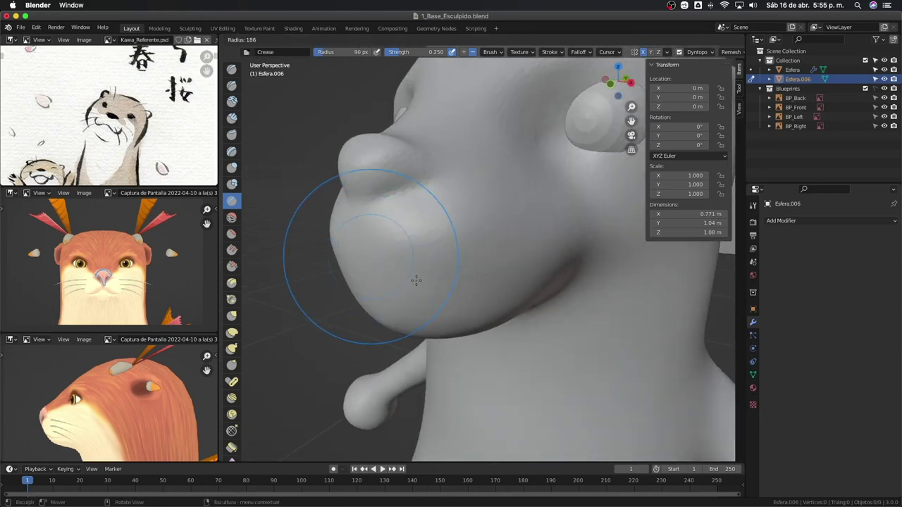
key("g")
key("f")
left_click(331, 238)
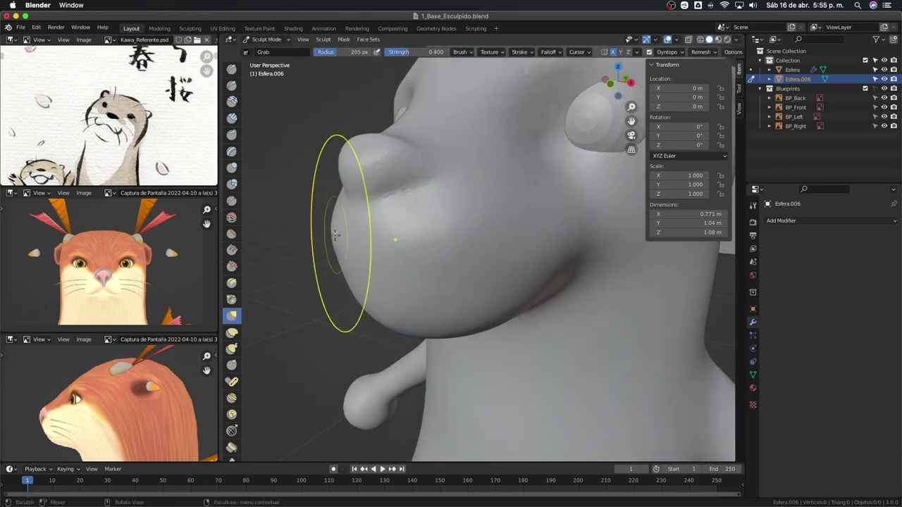
Step: Select the Inflate/Deflate brush and pan the reference sheet to other otter drawings
middle_click_drag(337, 233, 505, 261)
mouse_move(582, 258)
middle_mouse_down()
mouse_move(579, 275)
mouse_move(567, 265)
mouse_move(580, 252)
middle_mouse_up()
mouse_move(518, 250)
middle_mouse_down()
mouse_move(535, 249)
mouse_move(412, 282)
middle_mouse_up()
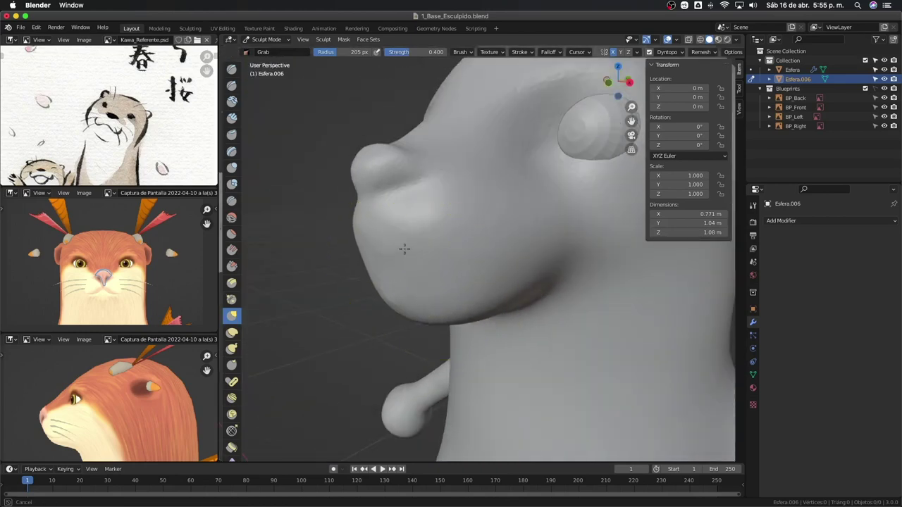
key("i")
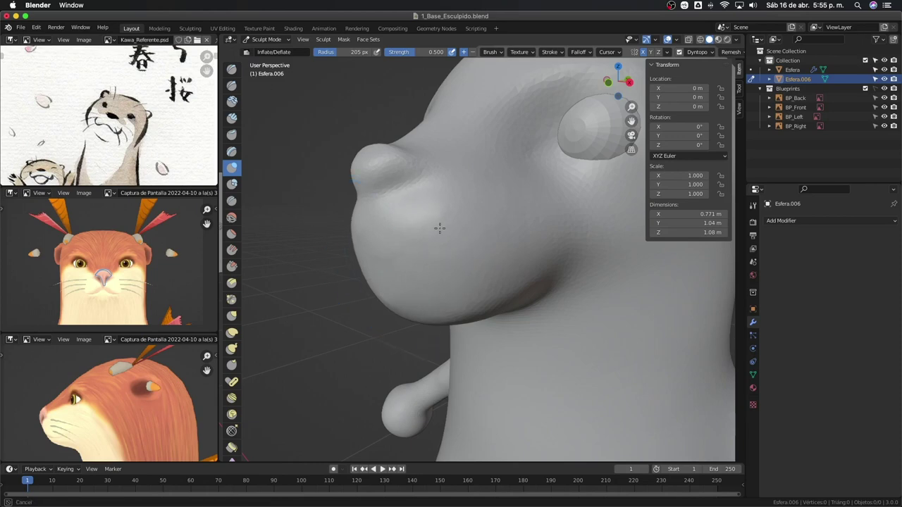
mouse_move(423, 281)
middle_mouse_down()
mouse_move(439, 247)
mouse_move(414, 264)
mouse_move(371, 253)
middle_mouse_up()
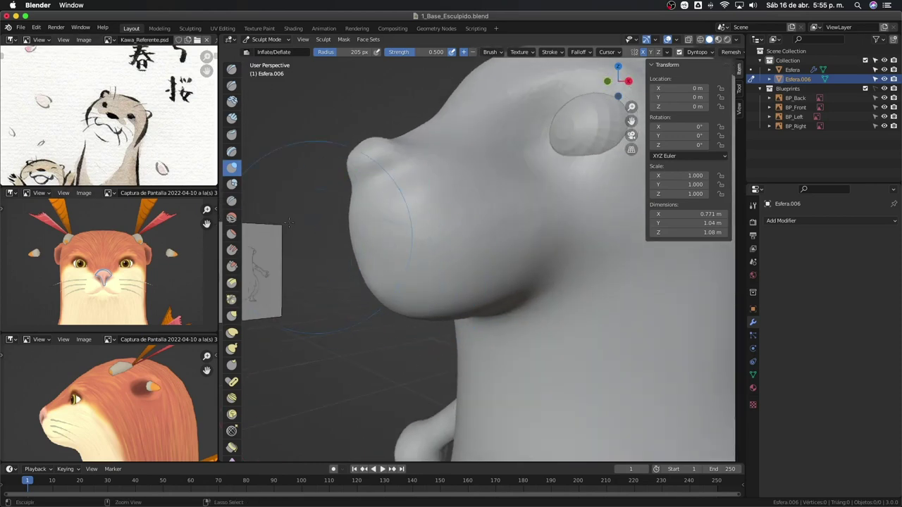
middle_click_drag(84, 105, 212, 181)
scroll(388, 245, "up", 2)
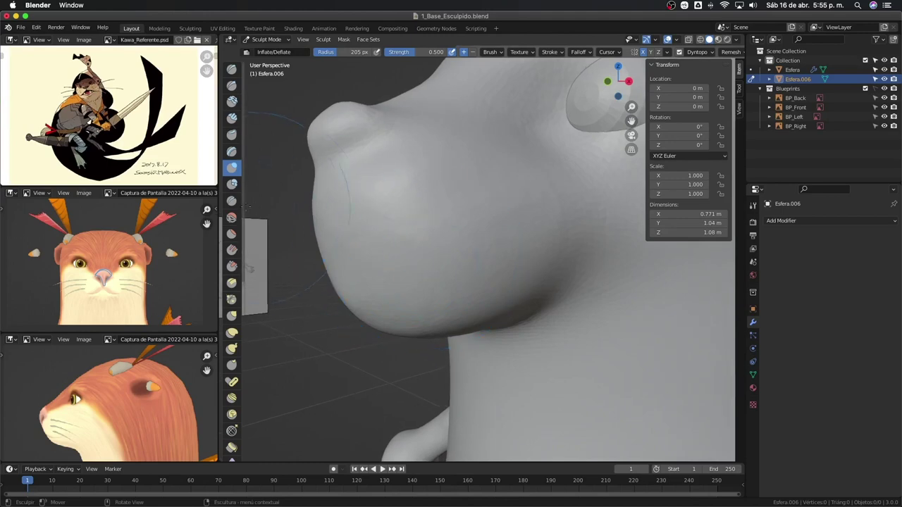
Step: Carve a curved mouth line along the jaw with a 58 px Crease brush
key("shift+c")
middle_click_drag(332, 242, 403, 218)
key("f")
middle_click_drag(342, 221, 378, 185)
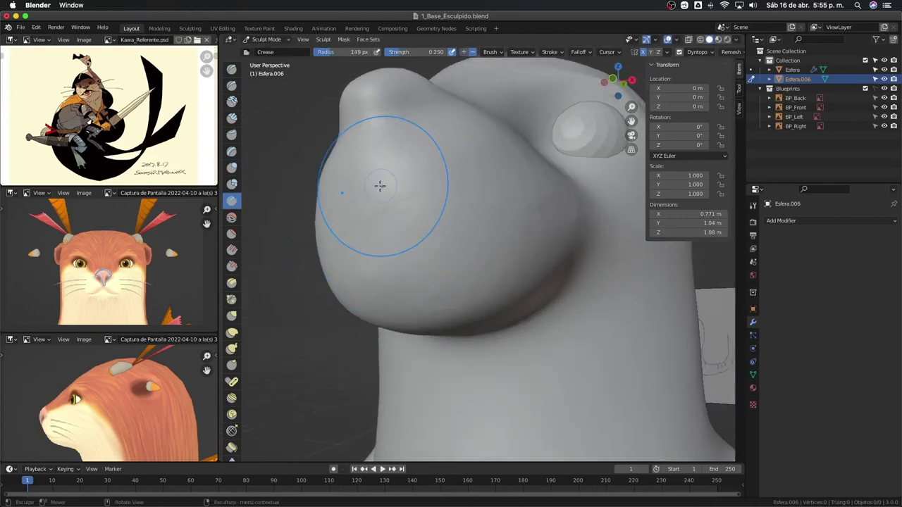
left_click(374, 196)
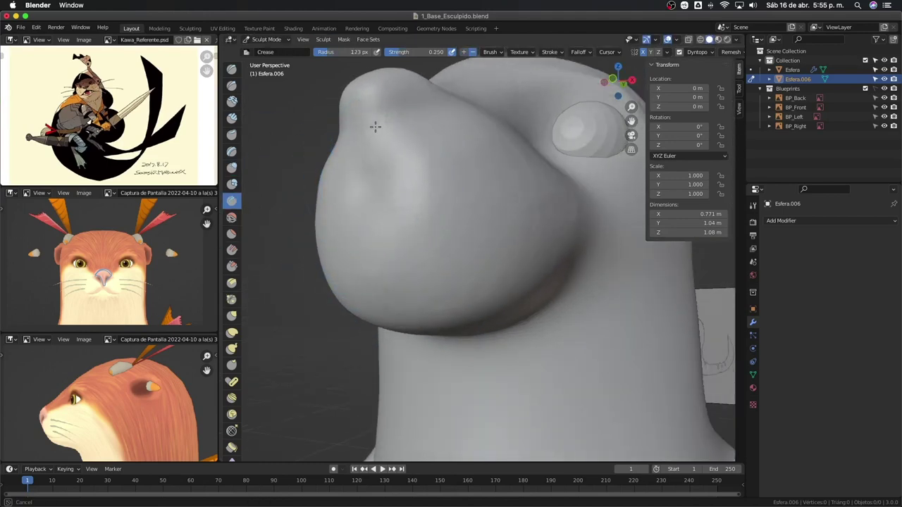
middle_click_drag(410, 203, 433, 204)
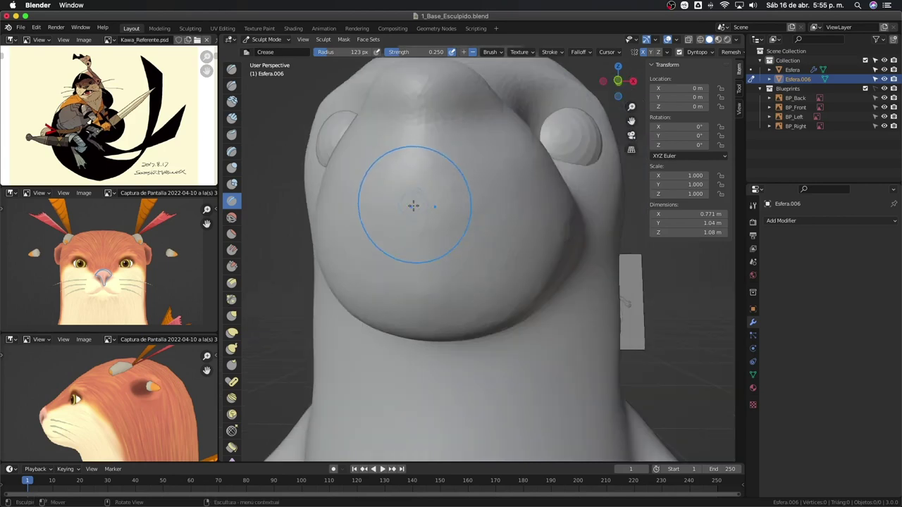
key("f")
left_click(401, 227)
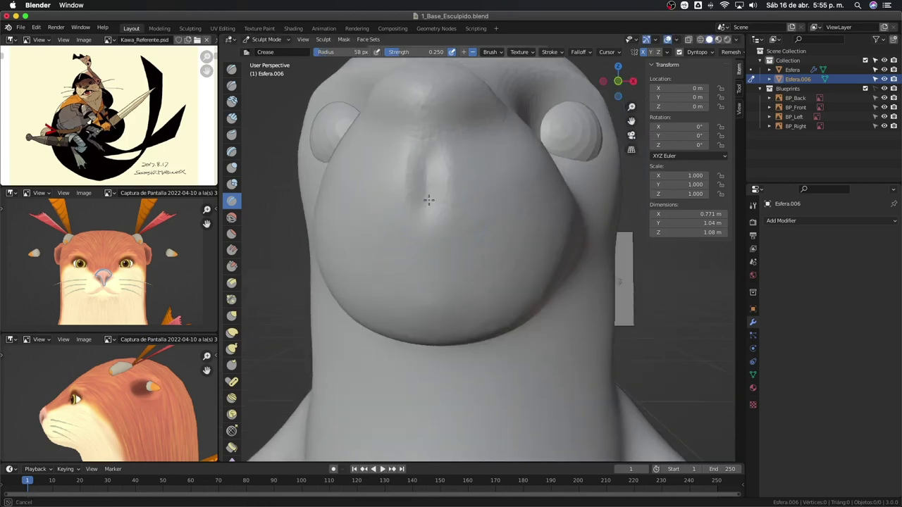
mouse_move(428, 200)
middle_mouse_down()
mouse_move(419, 247)
mouse_move(398, 262)
mouse_move(365, 257)
middle_mouse_up()
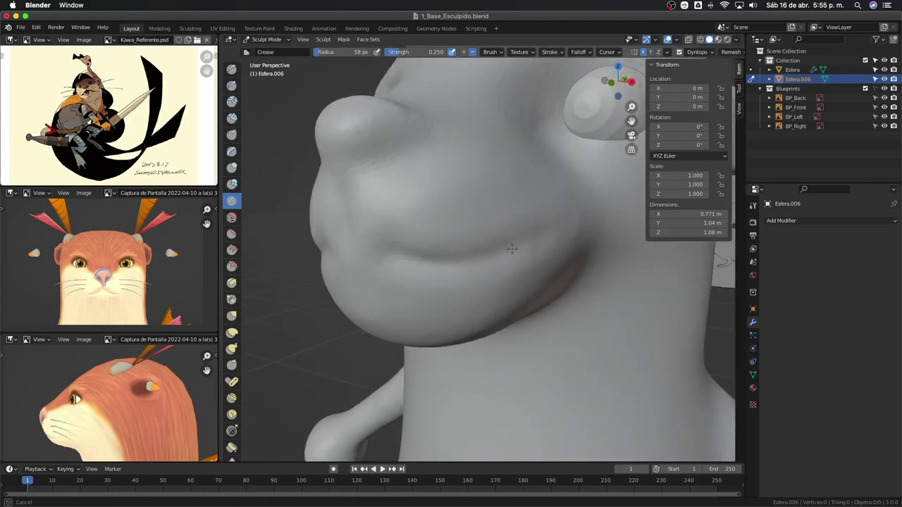
Step: Check the front view, then tuck and round the lower jaw and chin with a 142 px Grab brush
middle_click_drag(375, 255, 398, 254)
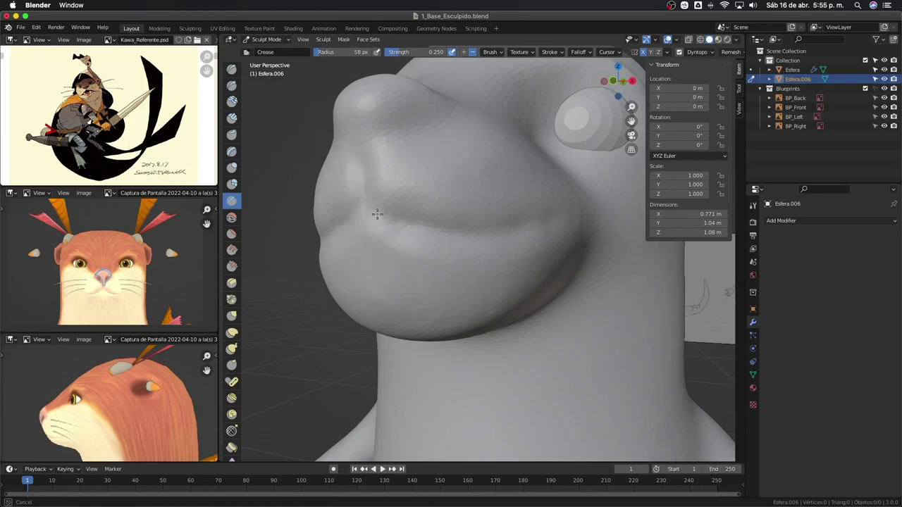
middle_click_drag(485, 234, 574, 291)
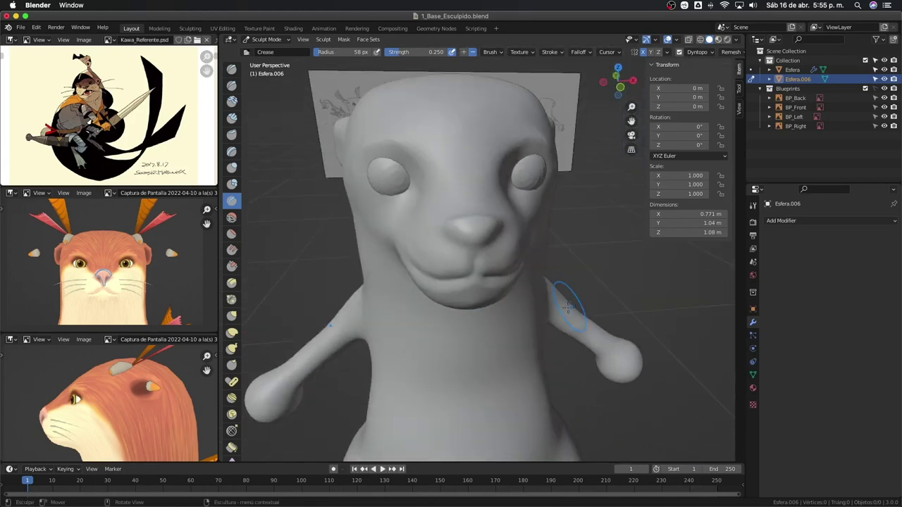
key("KP_1")
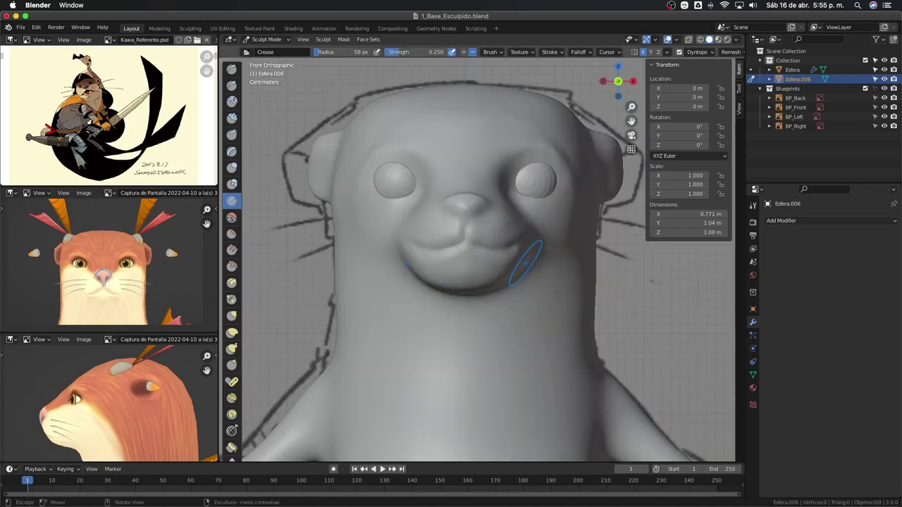
mouse_move(524, 262)
middle_mouse_down()
mouse_move(483, 312)
mouse_move(519, 364)
mouse_move(518, 298)
mouse_move(467, 237)
mouse_move(503, 270)
mouse_move(519, 261)
middle_mouse_up()
key("g")
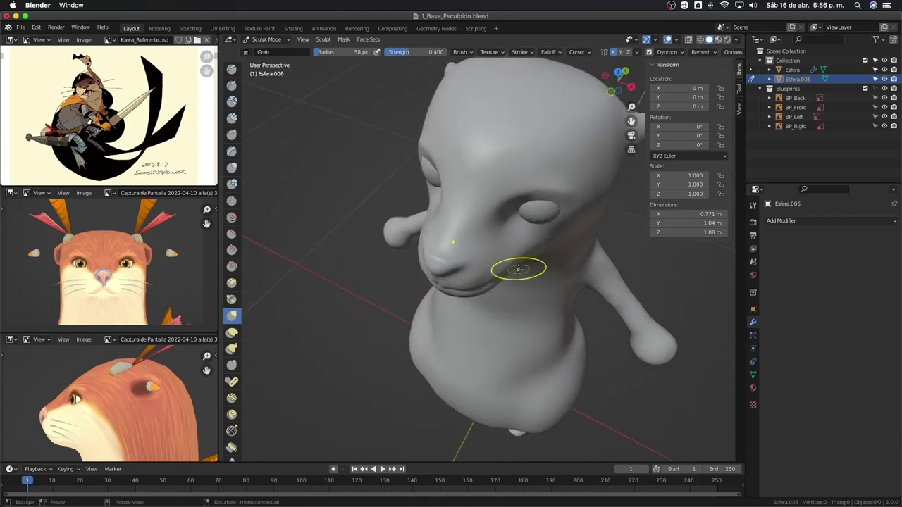
key("f")
left_click(533, 298)
mouse_move(533, 298)
middle_mouse_down()
mouse_move(554, 292)
mouse_move(513, 271)
middle_mouse_up()
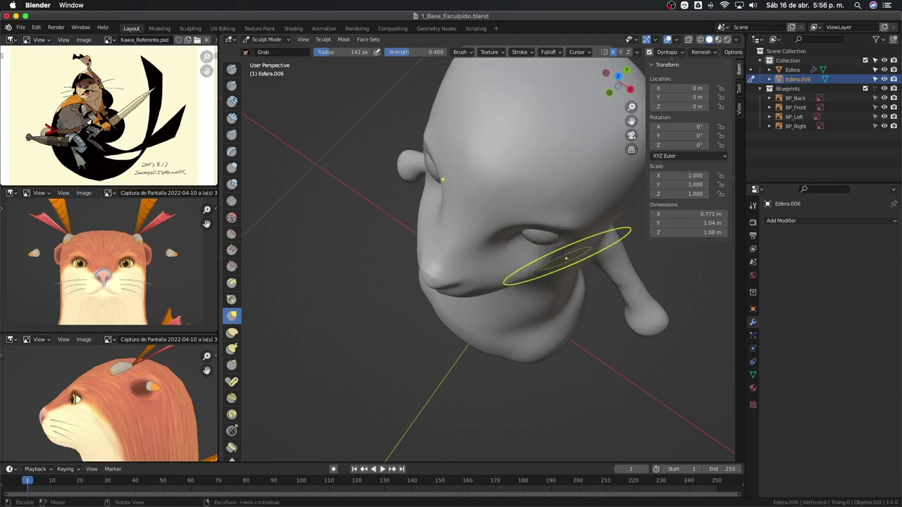
mouse_move(566, 259)
middle_mouse_down()
mouse_move(485, 251)
mouse_move(509, 231)
mouse_move(463, 274)
mouse_move(456, 254)
mouse_move(500, 252)
mouse_move(528, 265)
mouse_move(477, 286)
mouse_move(515, 301)
middle_mouse_up()
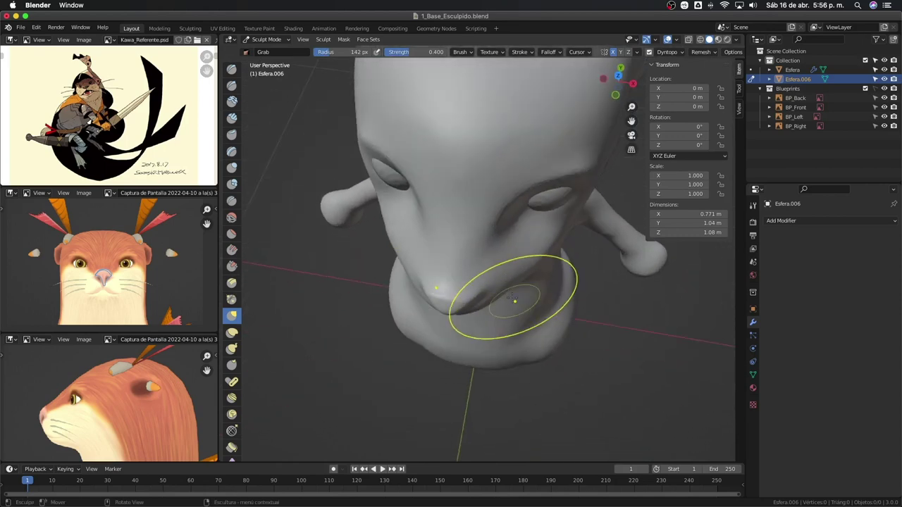
Step: Shrink the Grab brush to 95 px and switch viewport lighting to a reddish MatCap
key("f")
left_click(502, 289)
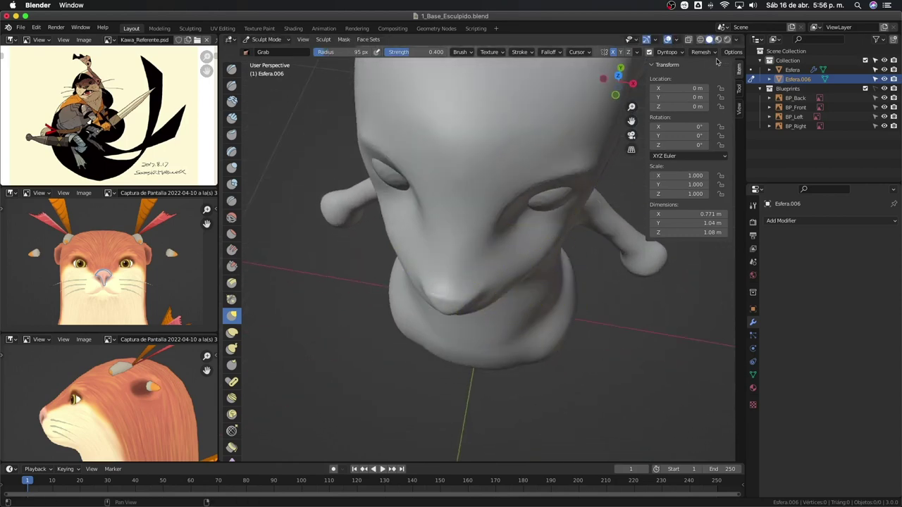
left_click(737, 38)
left_click(728, 105)
left_click(735, 109)
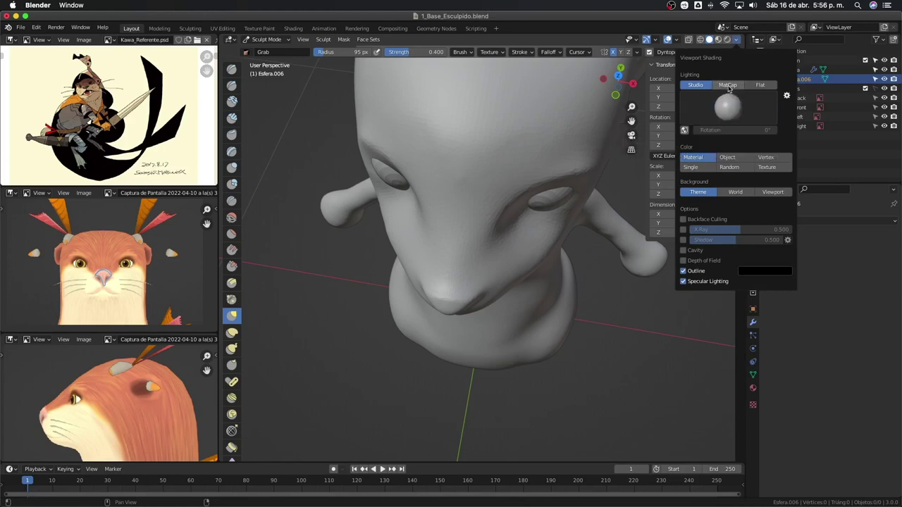
left_click(722, 113)
left_click(592, 169)
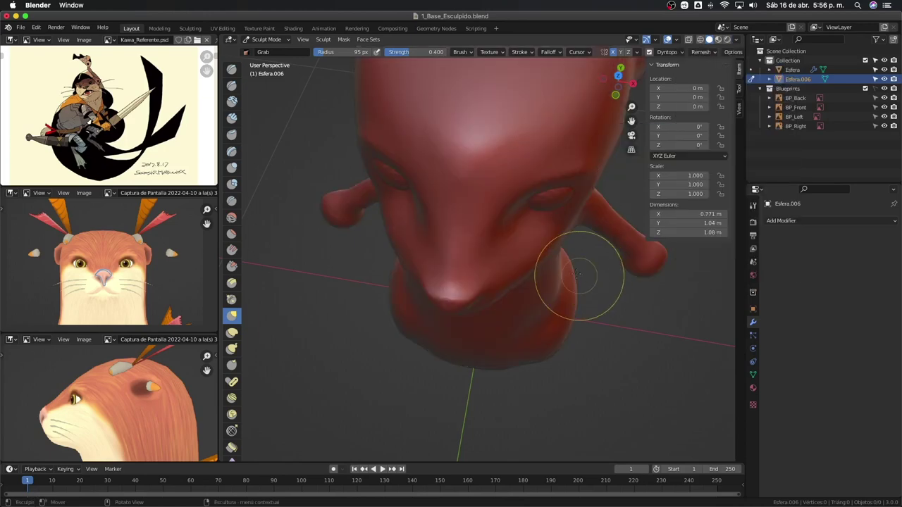
Step: Replace the reddish matcap with the plain grey MatCap
mouse_move(570, 281)
middle_mouse_down()
mouse_move(571, 208)
mouse_move(534, 257)
middle_mouse_up()
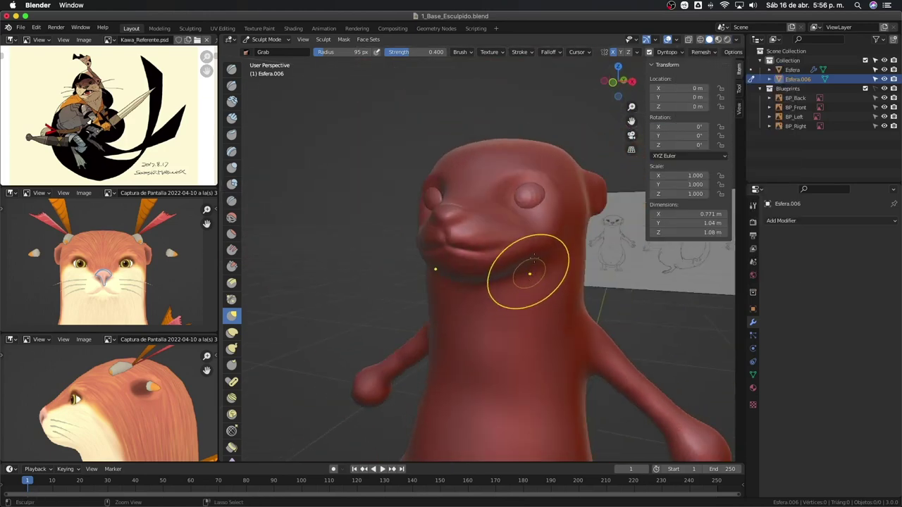
left_click(737, 39)
left_click(725, 109)
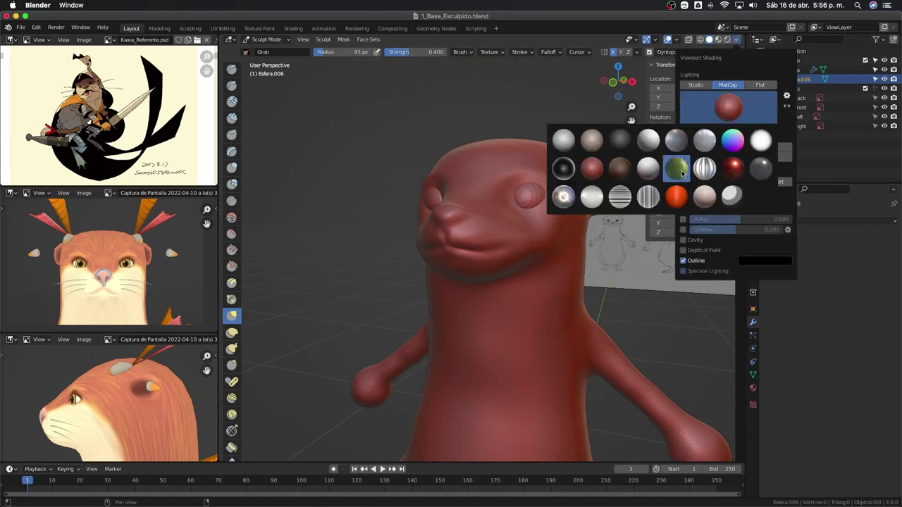
left_click(564, 138)
Step: Browse the matcap choices and briefly open and close the lighting Preferences
mouse_move(510, 235)
middle_mouse_down()
mouse_move(516, 268)
mouse_move(493, 372)
mouse_move(515, 268)
middle_mouse_up()
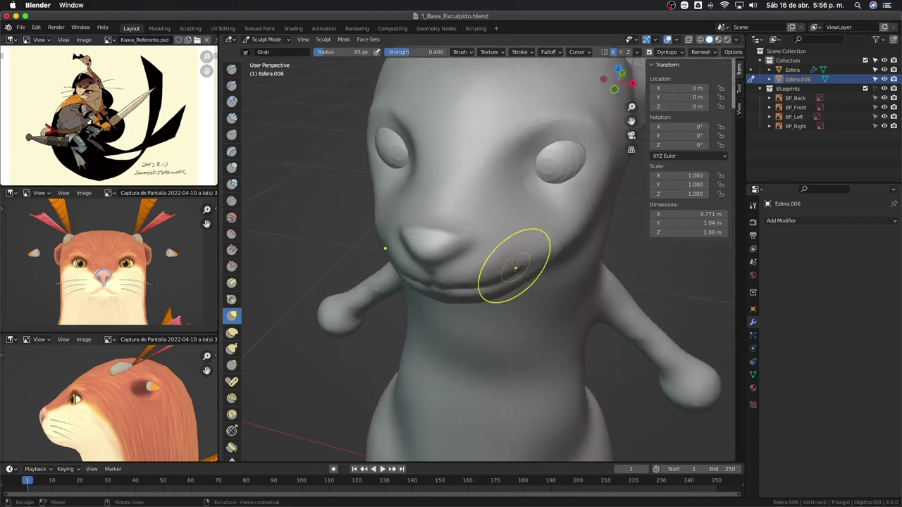
left_click(736, 41)
left_click(734, 123)
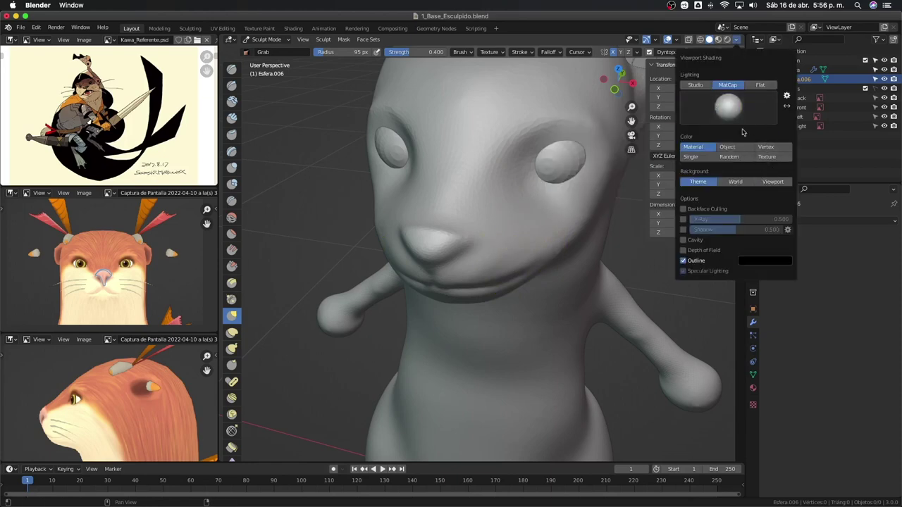
left_click(786, 95)
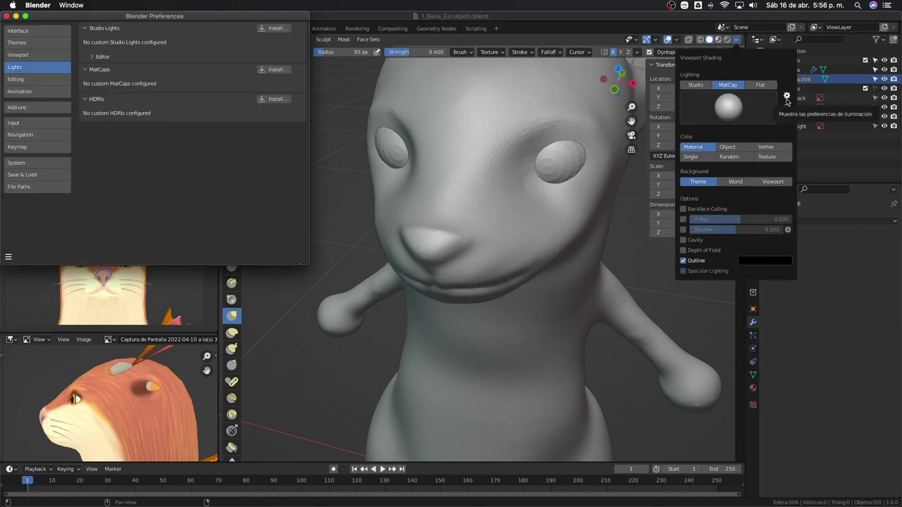
left_click(6, 15)
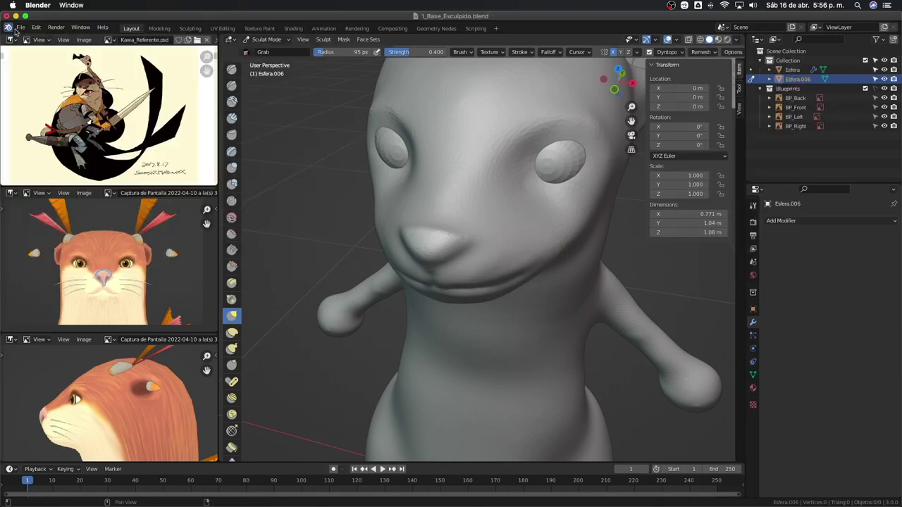
middle_click_drag(594, 131, 509, 231)
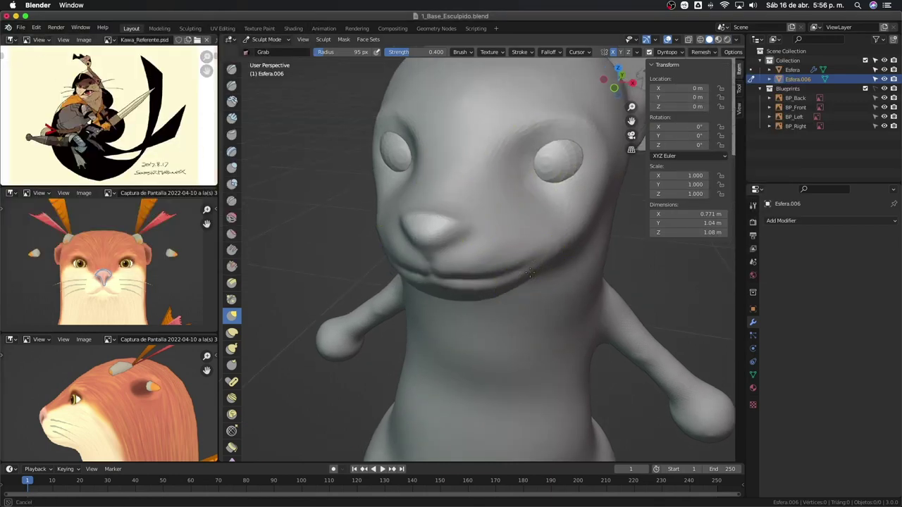
middle_click_drag(526, 277, 507, 207)
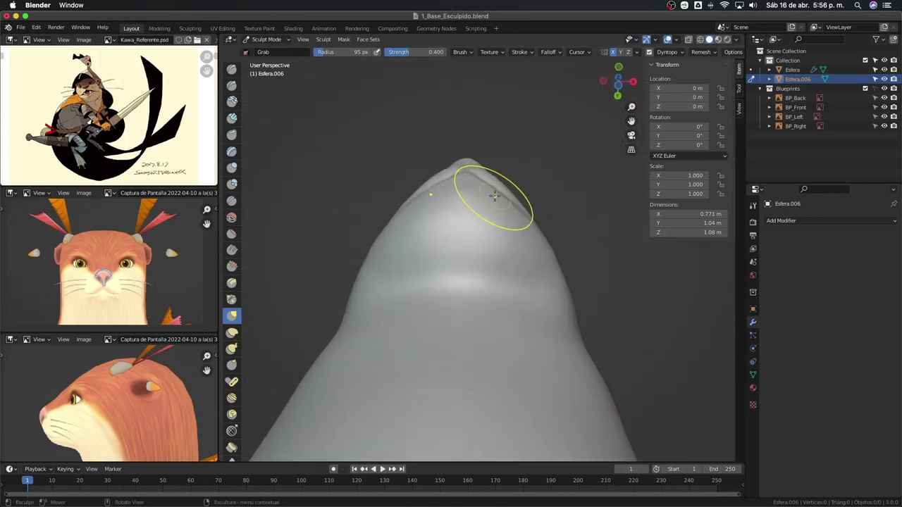
left_click_drag(492, 185, 490, 208)
mouse_move(489, 208)
middle_mouse_down()
mouse_move(481, 225)
mouse_move(469, 171)
middle_mouse_up()
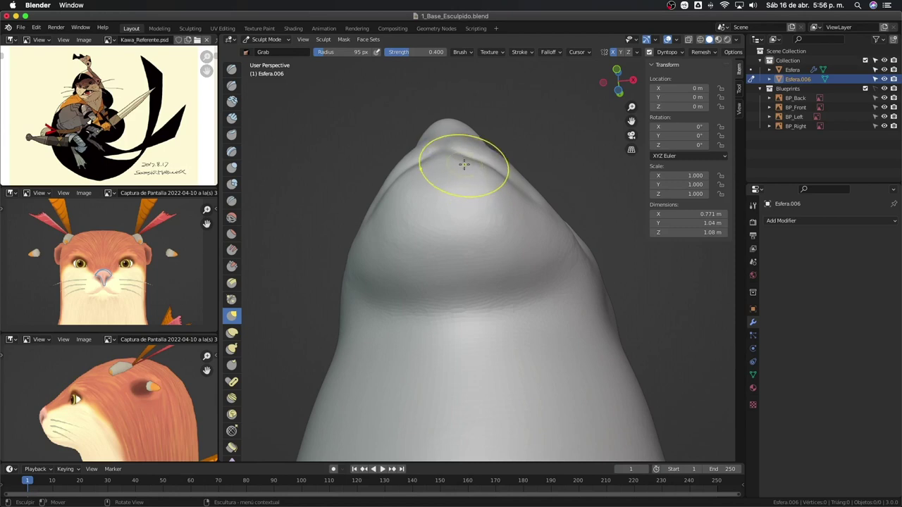
left_click_drag(502, 191, 497, 183)
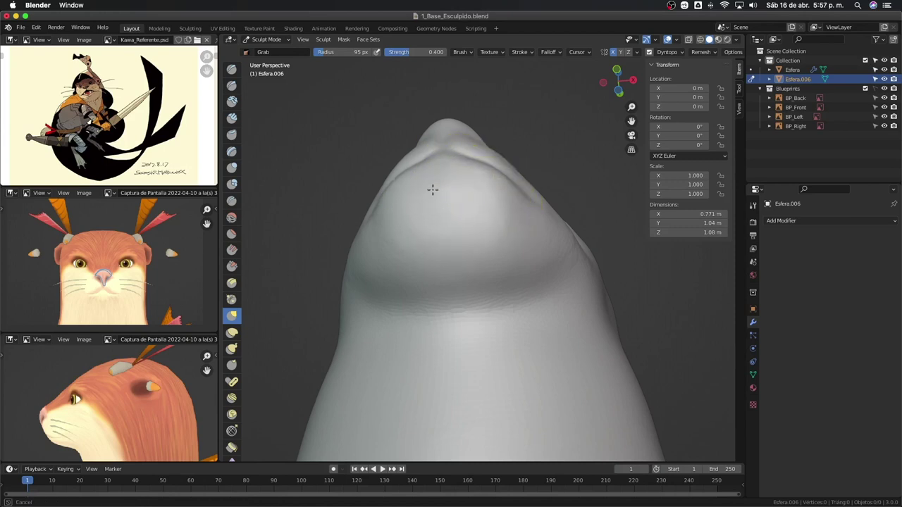
left_click_drag(374, 234, 520, 274)
mouse_move(536, 266)
middle_mouse_down()
mouse_move(553, 216)
mouse_move(554, 235)
middle_mouse_up()
left_click_drag(566, 218, 556, 213)
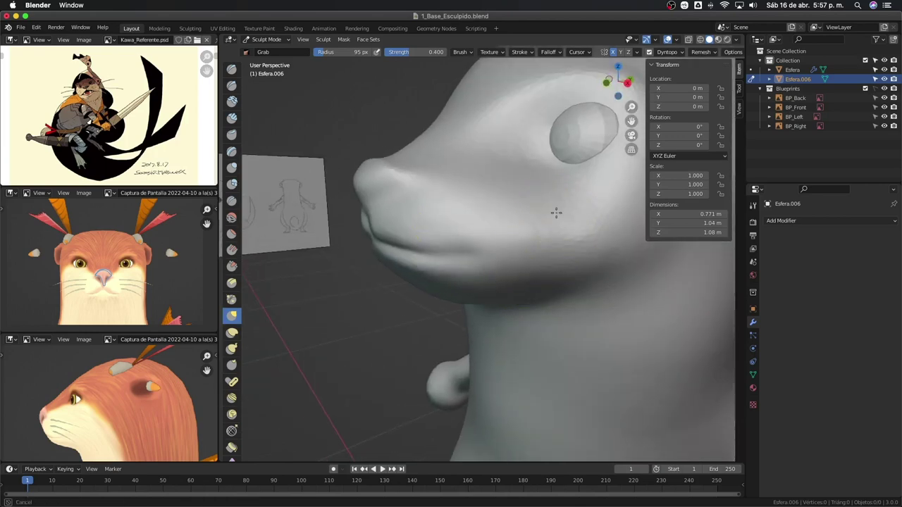
mouse_move(416, 197)
middle_mouse_down()
mouse_move(554, 237)
mouse_move(547, 252)
middle_mouse_up()
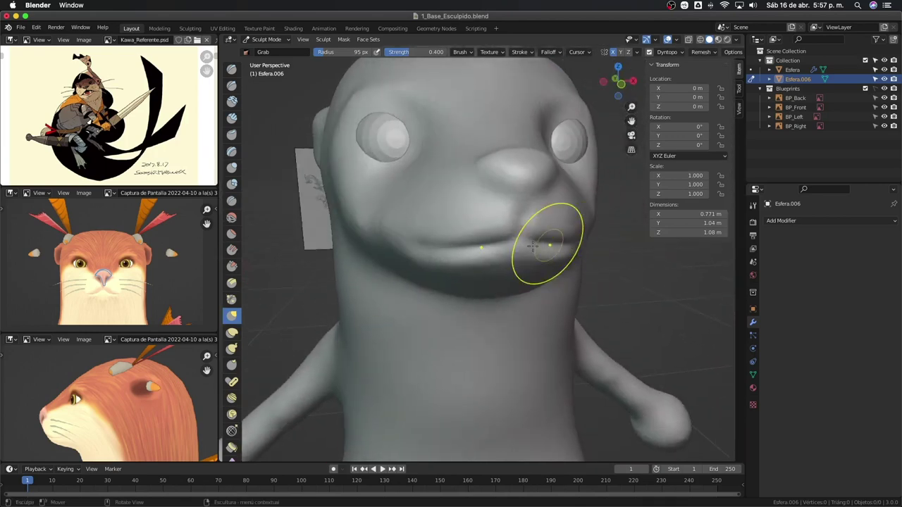
mouse_move(393, 236)
middle_mouse_down()
mouse_move(341, 241)
mouse_move(395, 204)
mouse_move(359, 338)
mouse_move(535, 277)
mouse_move(513, 320)
middle_mouse_up()
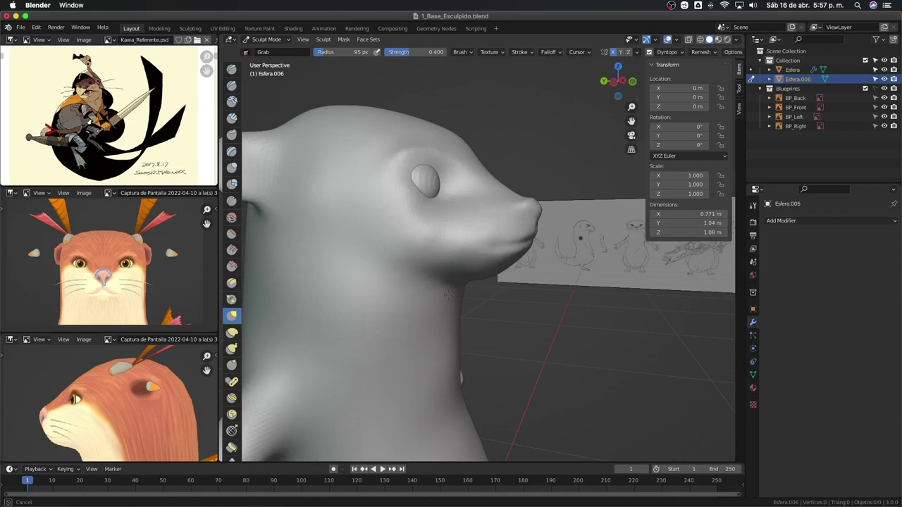
mouse_move(448, 295)
middle_mouse_down()
mouse_move(509, 288)
mouse_move(544, 268)
mouse_move(469, 291)
mouse_move(362, 277)
middle_mouse_up()
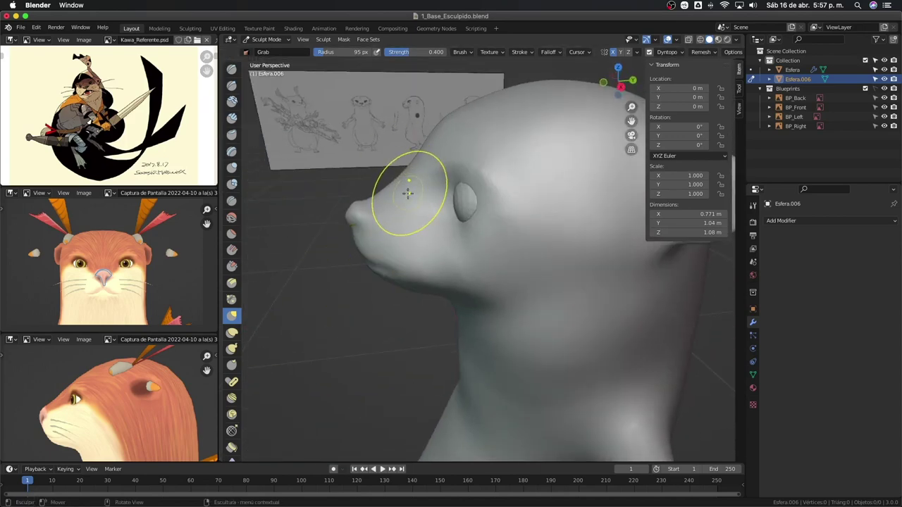
Step: Compare the otter's head against the side-view reference drawing in right view with X-ray
key("KP_3")
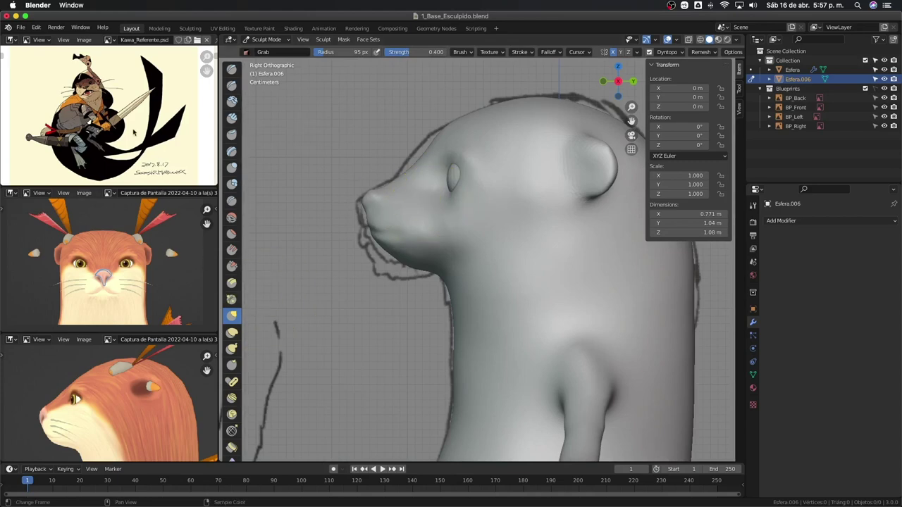
scroll(181, 51, "down", 1)
scroll(208, 57, "up", 2)
middle_click_drag(193, 54, 134, 90)
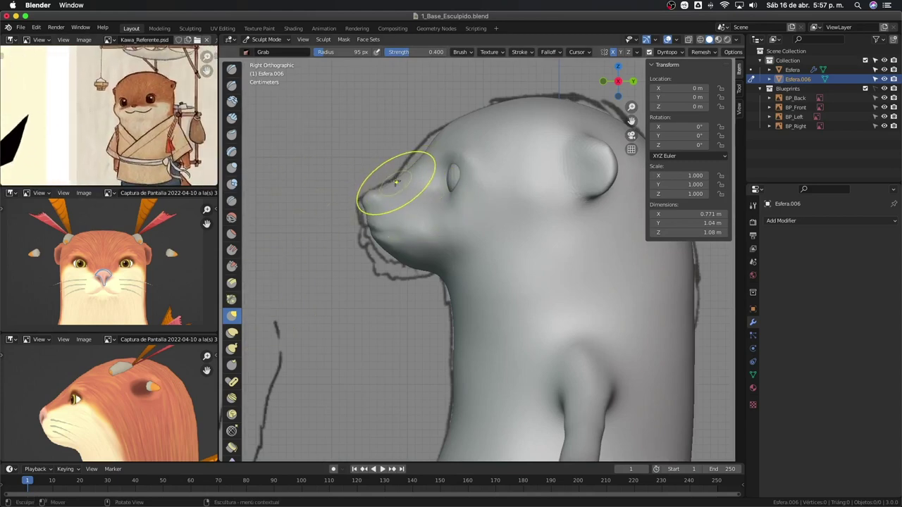
key("alt+z")
key("alt+z")
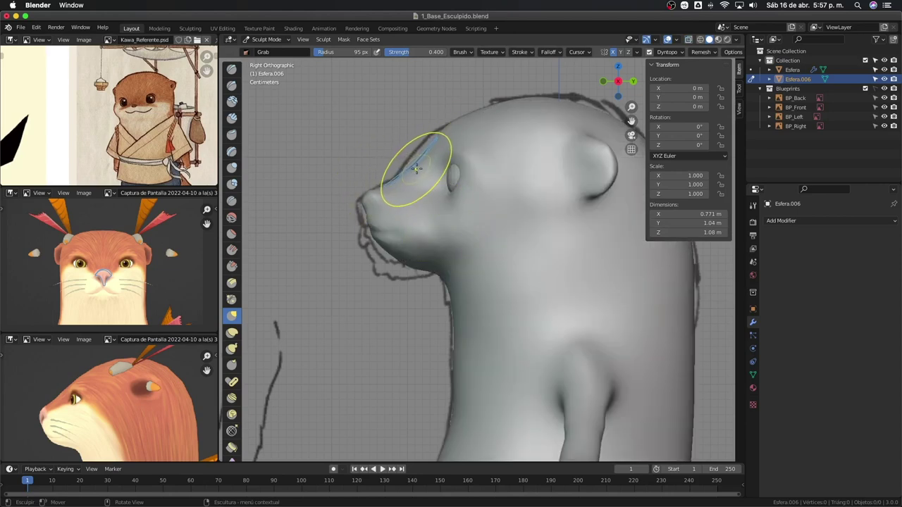
key("alt+z")
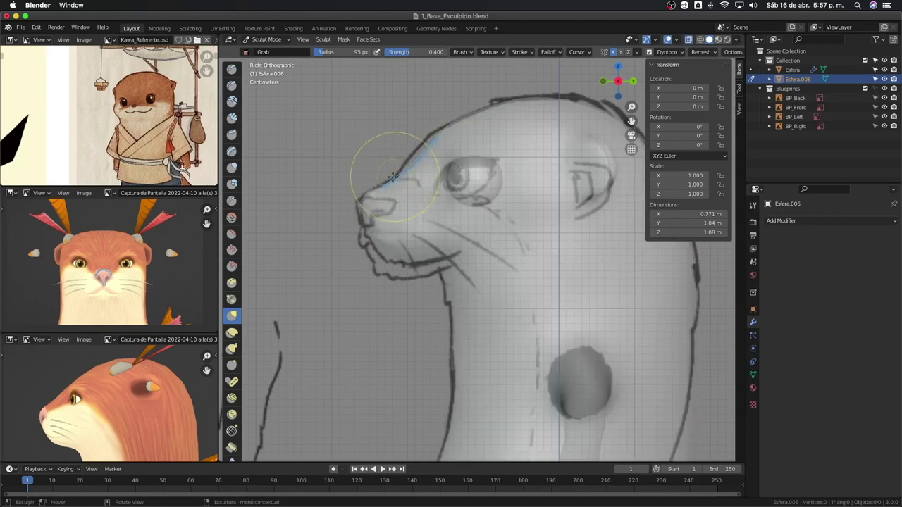
key("alt+z")
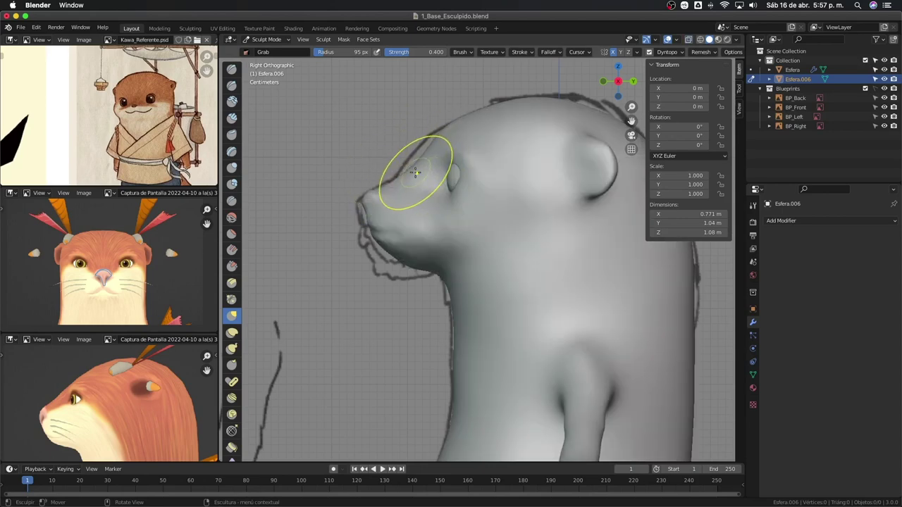
Step: Enlarge the Grab brush to 114 px and pull the snout blunter and the cheeks outward
key("f")
left_click(417, 170)
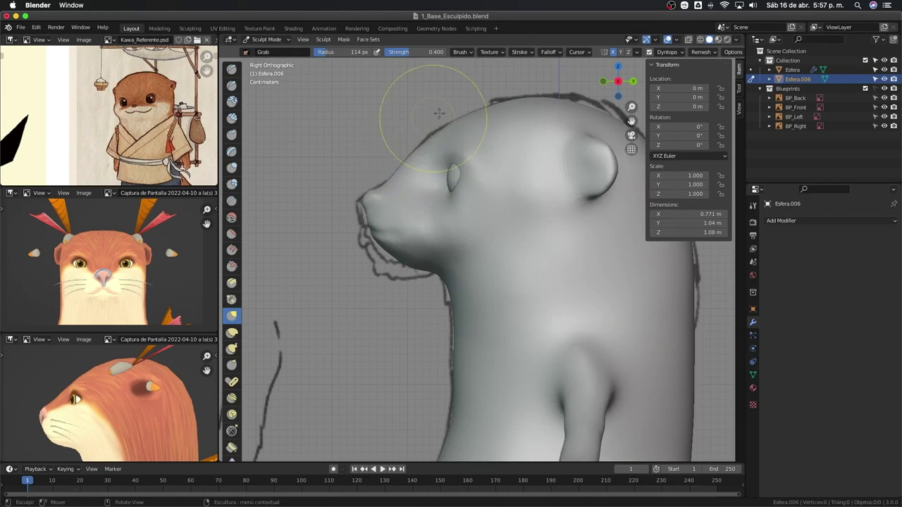
mouse_move(426, 140)
middle_mouse_down()
mouse_move(566, 259)
mouse_move(493, 261)
mouse_move(543, 258)
mouse_move(533, 287)
mouse_move(539, 282)
middle_mouse_up()
left_click_drag(539, 281, 553, 286)
mouse_move(548, 281)
middle_mouse_down()
mouse_move(547, 201)
mouse_move(504, 207)
middle_mouse_up()
left_click_drag(505, 206, 472, 180)
mouse_move(477, 171)
middle_mouse_down()
mouse_move(571, 190)
mouse_move(490, 201)
mouse_move(498, 221)
mouse_move(530, 225)
middle_mouse_up()
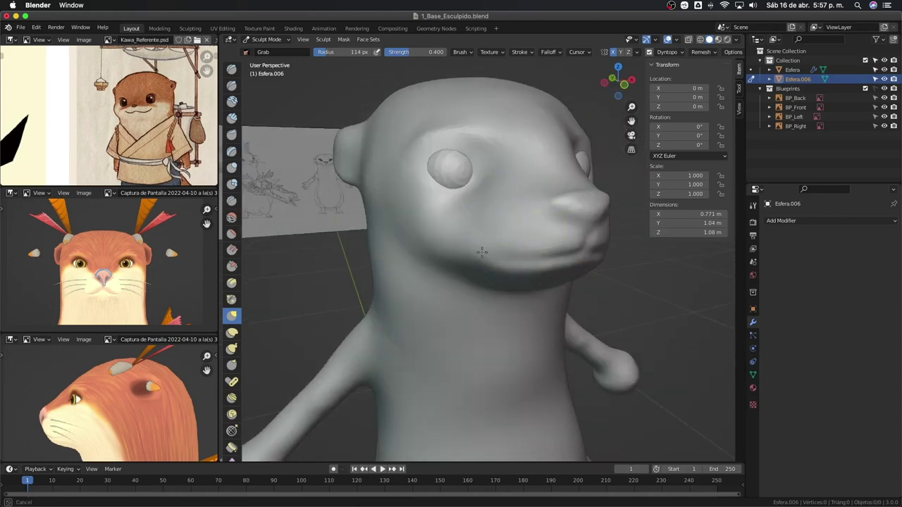
mouse_move(482, 252)
middle_mouse_down()
mouse_move(600, 237)
mouse_move(584, 266)
mouse_move(583, 237)
middle_mouse_up()
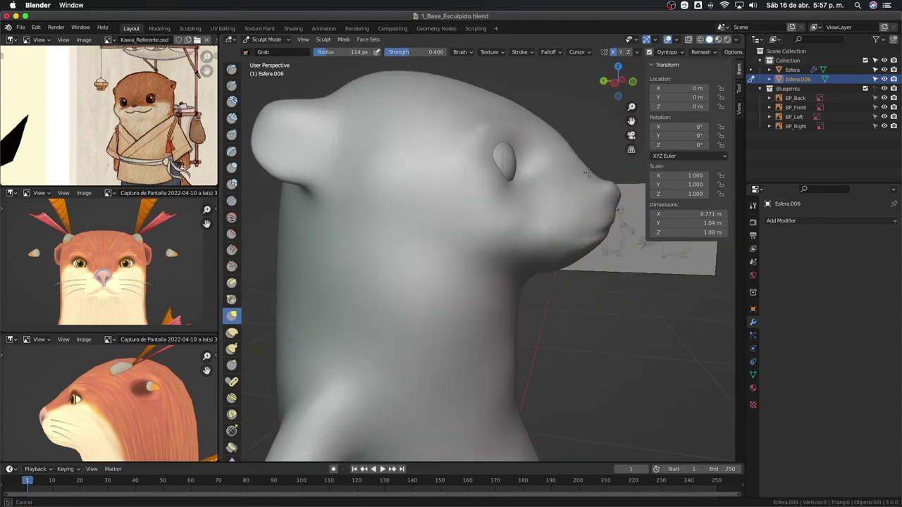
middle_click_drag(586, 172, 590, 226)
mouse_move(575, 183)
middle_mouse_down()
mouse_move(436, 183)
mouse_move(511, 217)
mouse_move(571, 220)
mouse_move(584, 194)
mouse_move(439, 238)
mouse_move(413, 296)
mouse_move(422, 310)
mouse_move(458, 317)
mouse_move(539, 317)
mouse_move(519, 306)
mouse_move(413, 322)
mouse_move(549, 216)
mouse_move(511, 292)
mouse_move(574, 201)
mouse_move(537, 203)
mouse_move(503, 154)
mouse_move(522, 148)
mouse_move(573, 232)
mouse_move(514, 250)
mouse_move(548, 227)
mouse_move(553, 189)
mouse_move(537, 173)
middle_mouse_up()
scroll(548, 227, "up", 3)
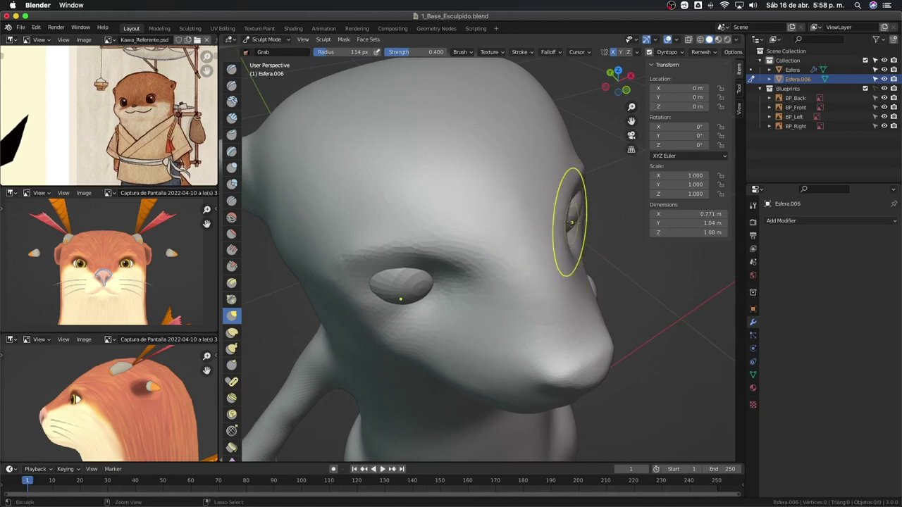
scroll(571, 222, "down", 3)
mouse_move(571, 222)
middle_mouse_down()
mouse_move(540, 258)
mouse_move(533, 302)
mouse_move(594, 261)
mouse_move(577, 281)
mouse_move(552, 208)
middle_mouse_up()
scroll(540, 257, "up", 2)
Step: Switch to the Crease brush with a 60 px radius
mouse_move(581, 236)
middle_mouse_down()
mouse_move(519, 258)
mouse_move(548, 271)
mouse_move(543, 252)
mouse_move(503, 282)
mouse_move(519, 207)
mouse_move(499, 179)
mouse_move(495, 217)
middle_mouse_up()
scroll(503, 275, "up", 2)
key("shift+c")
key("f")
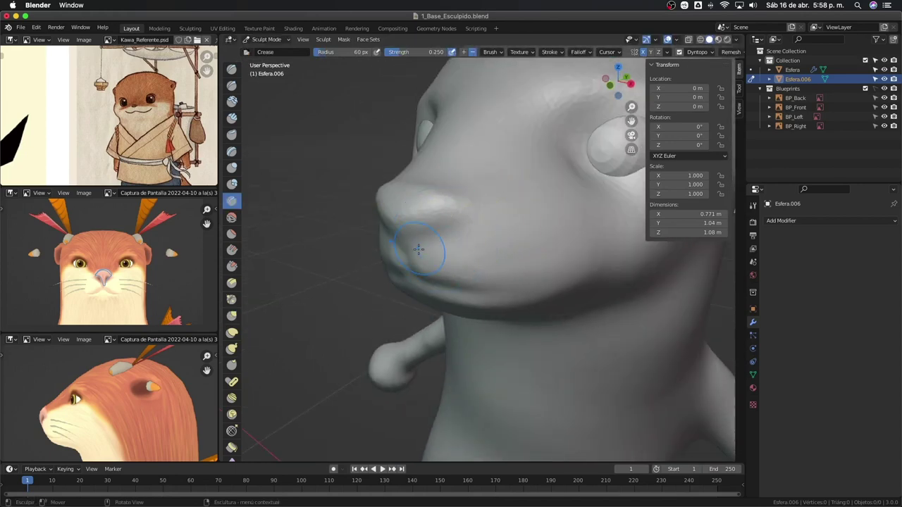
left_click(414, 248)
Step: Crease a curved nostril into the otter's snout tip, checking it from several angles
mouse_move(445, 239)
middle_mouse_down()
mouse_move(493, 202)
mouse_move(518, 200)
mouse_move(469, 263)
mouse_move(465, 245)
middle_mouse_up()
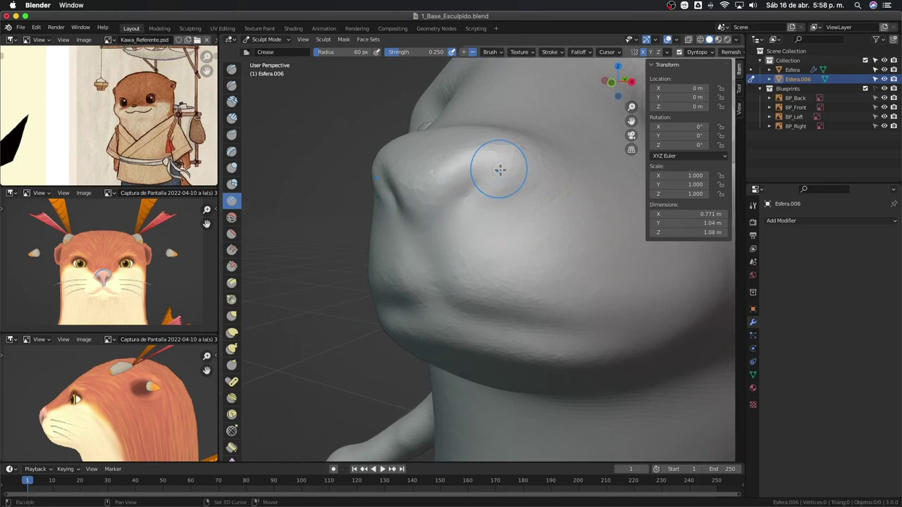
mouse_move(500, 169)
middle_mouse_down()
mouse_move(529, 231)
mouse_move(640, 308)
mouse_move(571, 243)
middle_mouse_up()
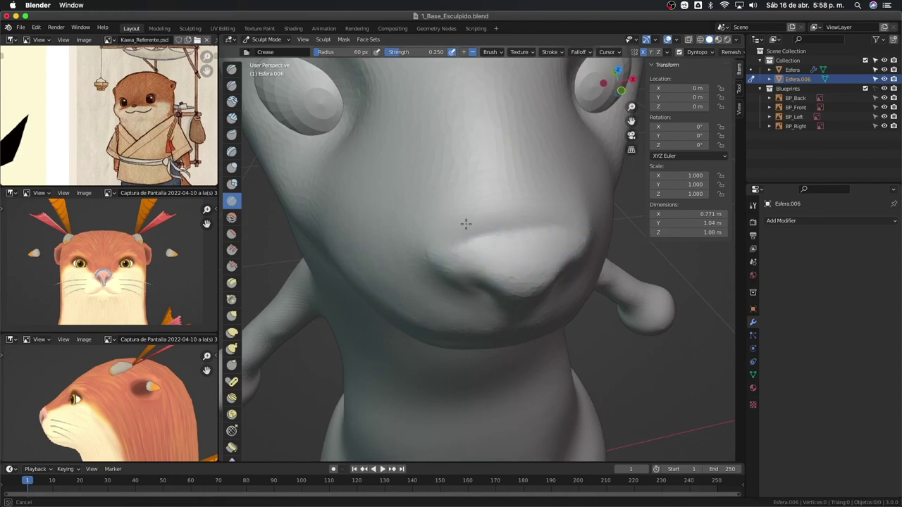
mouse_move(482, 219)
middle_mouse_down()
mouse_move(502, 244)
mouse_move(474, 227)
mouse_move(574, 181)
mouse_move(493, 201)
mouse_move(503, 181)
mouse_move(415, 181)
mouse_move(441, 193)
mouse_move(441, 208)
mouse_move(463, 225)
mouse_move(479, 205)
mouse_move(446, 219)
middle_mouse_up()
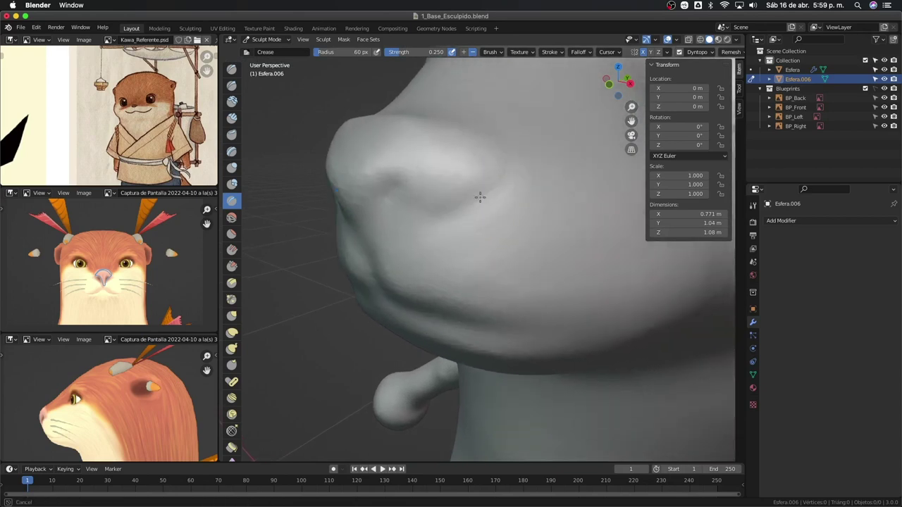
middle_click_drag(505, 167, 418, 190)
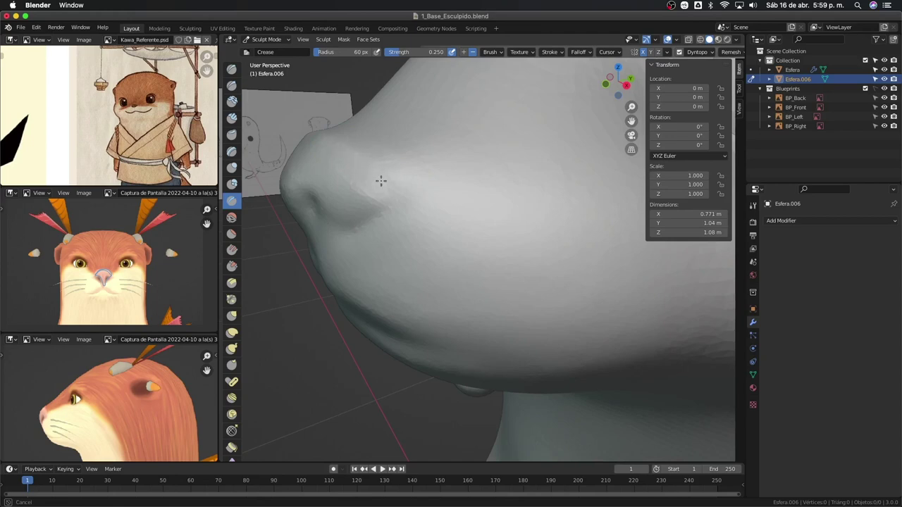
middle_click_drag(380, 181, 482, 272)
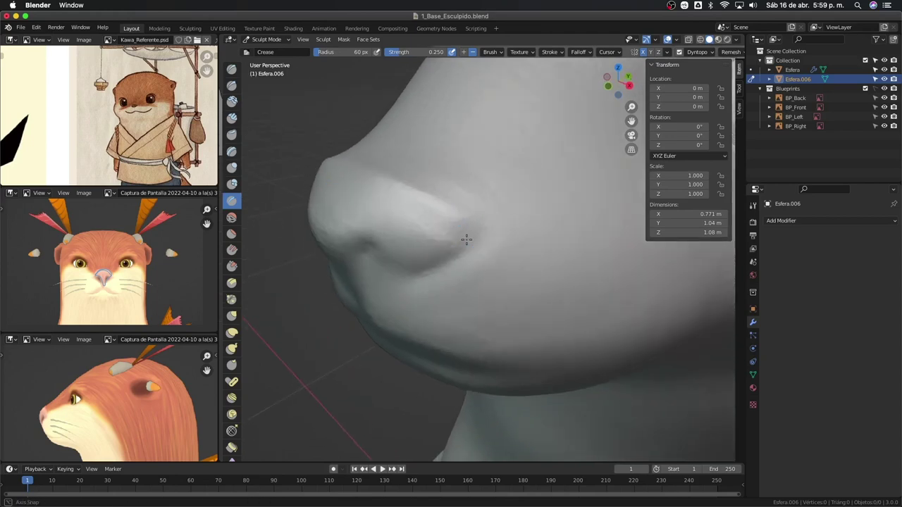
middle_click_drag(448, 246, 579, 286)
scroll(580, 286, "down", 2)
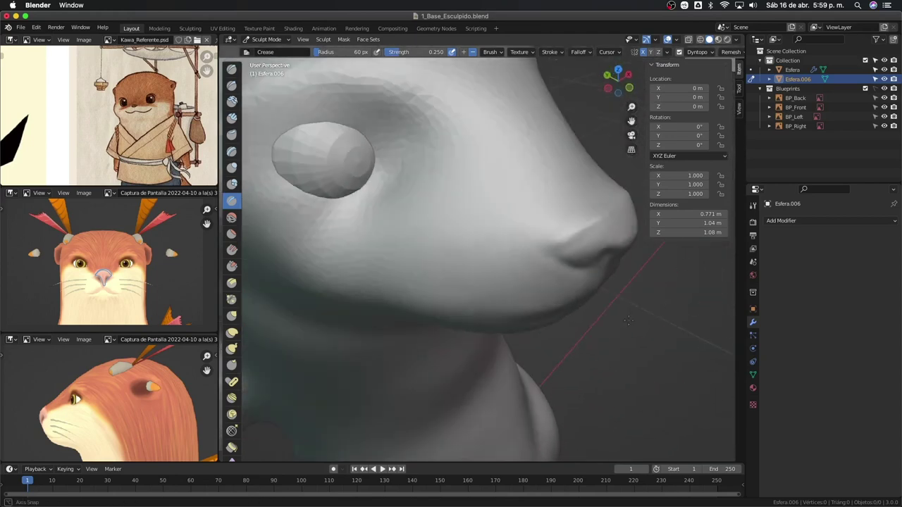
mouse_move(594, 236)
middle_mouse_down()
mouse_move(546, 256)
mouse_move(574, 220)
middle_mouse_up()
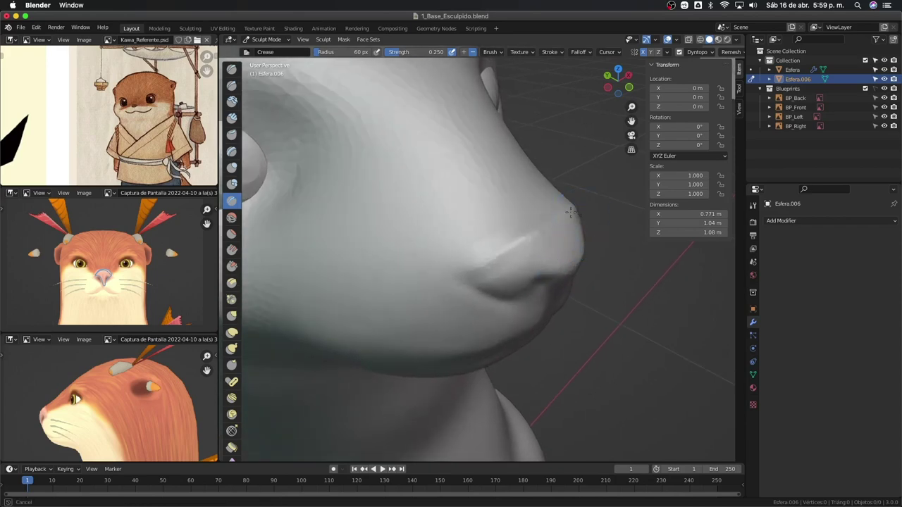
mouse_move(505, 254)
middle_mouse_down("ctrl")
mouse_move(540, 237)
mouse_move(458, 228)
mouse_move(498, 264)
mouse_move(459, 202)
mouse_move(426, 242)
mouse_move(410, 218)
mouse_move(411, 175)
mouse_move(425, 187)
mouse_move(450, 183)
mouse_move(447, 167)
middle_mouse_up("ctrl")
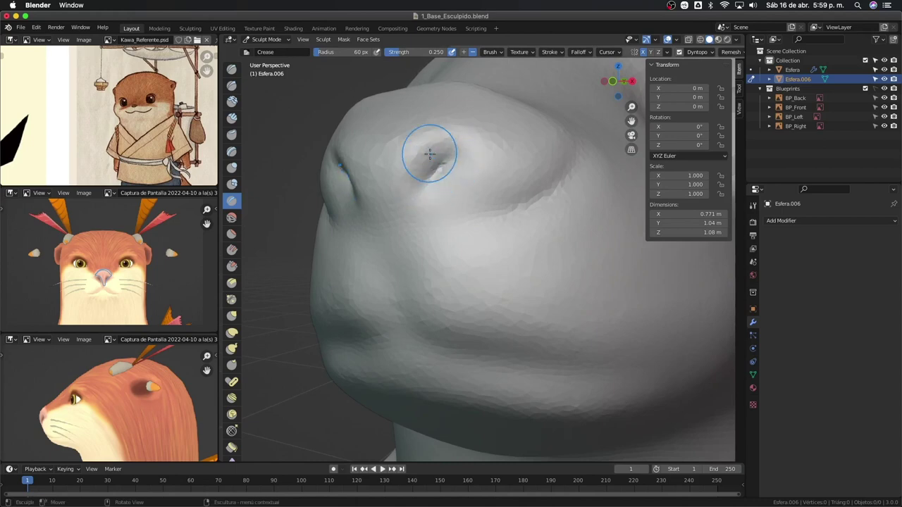
Step: With the Grab brush, reshape the nostril and the tip of the nose
key("g")
mouse_move(446, 176)
left_mouse_down()
mouse_move(403, 191)
mouse_move(421, 165)
left_mouse_up()
middle_click_drag(420, 165, 428, 170)
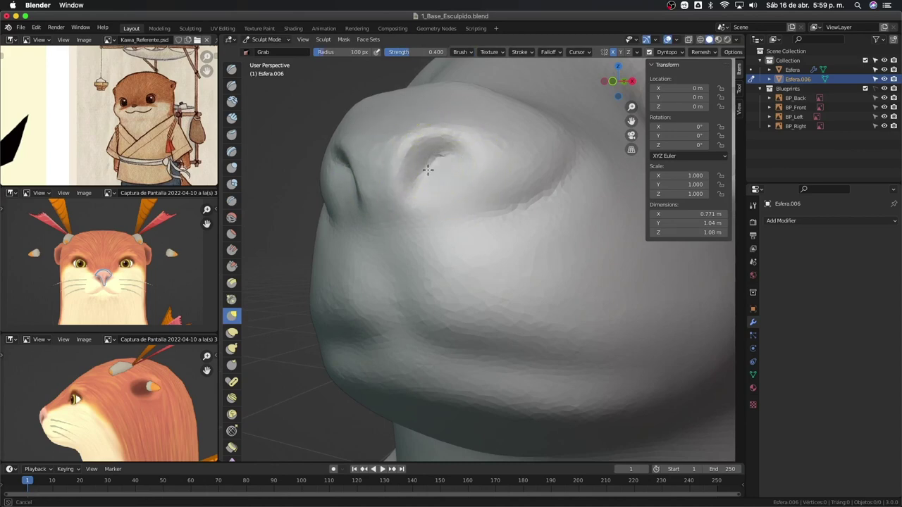
mouse_move(457, 199)
middle_mouse_down()
mouse_move(576, 258)
mouse_move(553, 216)
mouse_move(527, 202)
middle_mouse_up()
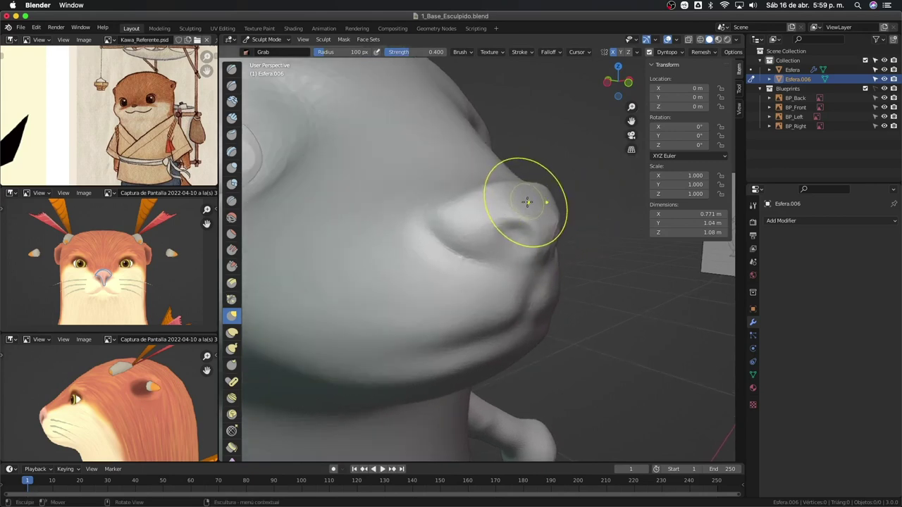
left_click_drag(527, 202, 521, 194)
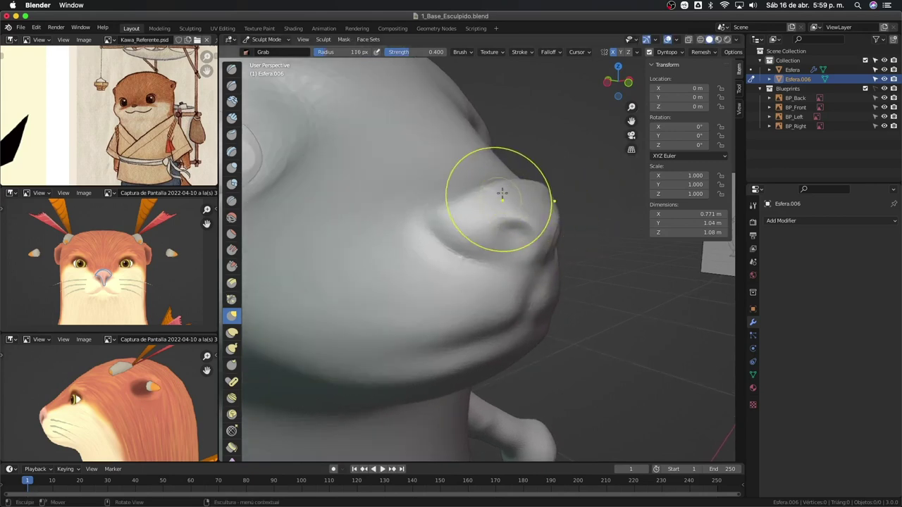
mouse_move(501, 192)
middle_mouse_down()
mouse_move(474, 261)
mouse_move(490, 260)
middle_mouse_up()
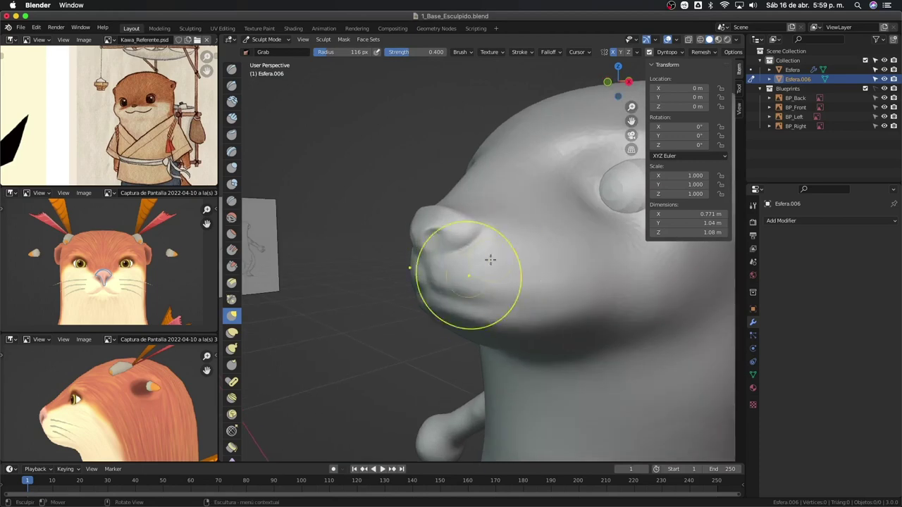
mouse_move(590, 228)
middle_mouse_down()
mouse_move(483, 243)
mouse_move(489, 256)
middle_mouse_up()
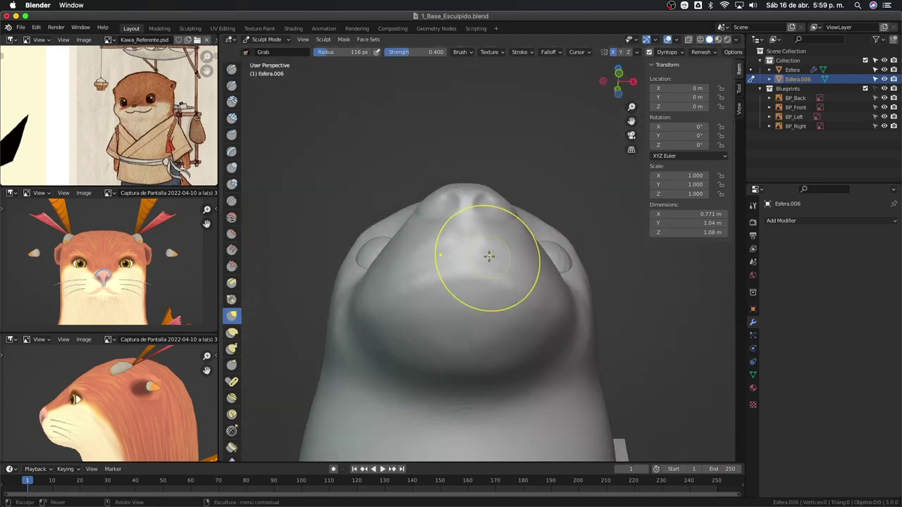
Step: In front view, pull the nostril wings outward and down
key("KP_1")
scroll(489, 265, "up", 2)
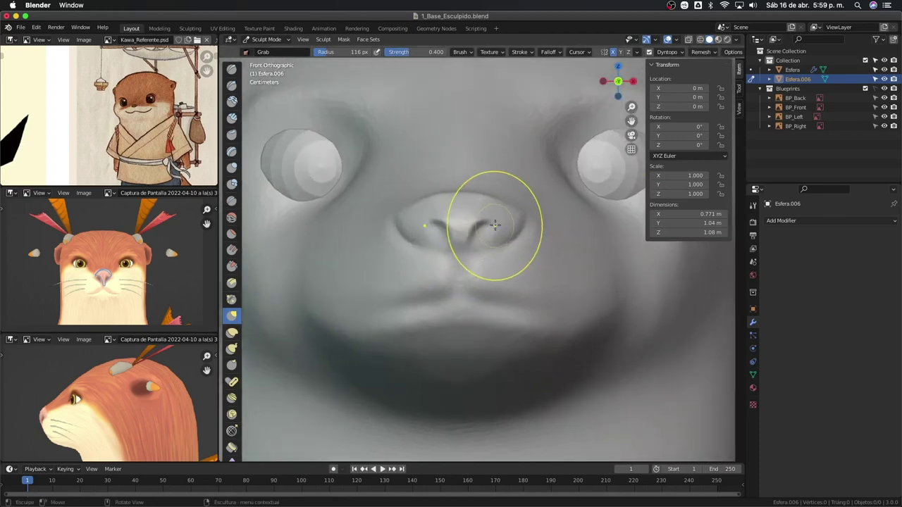
scroll(493, 201, "up", 1)
scroll(485, 211, "up", 2)
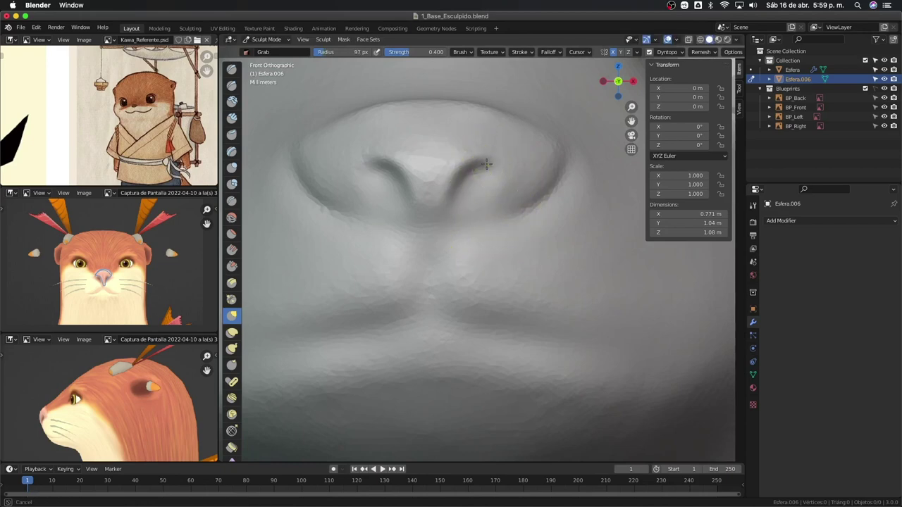
left_click_drag(486, 164, 515, 170)
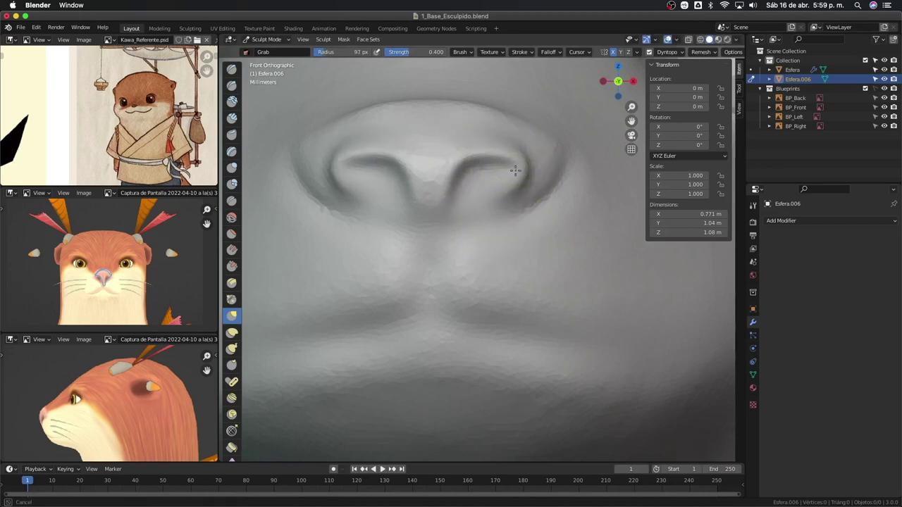
middle_click_drag(515, 171, 400, 193)
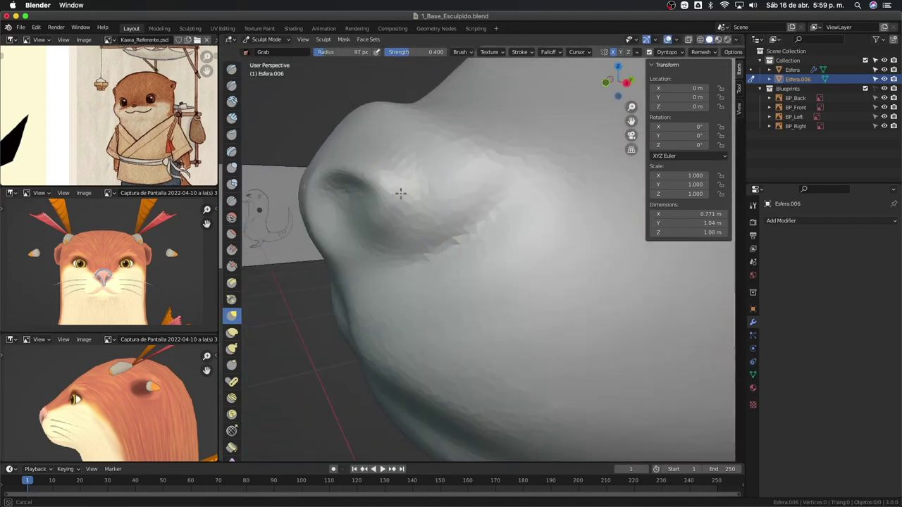
middle_click_drag(383, 201, 392, 181)
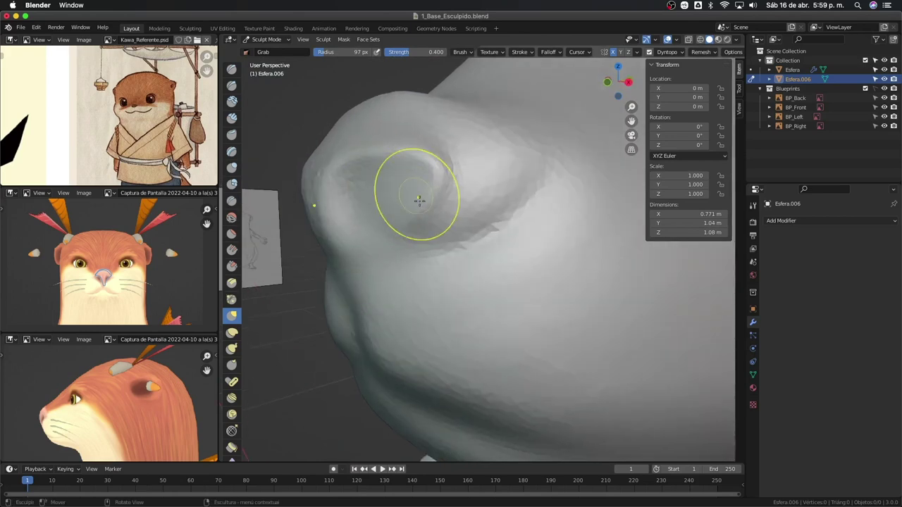
Step: Deepen the nostril hollow with the Inflate/Deflate brush at 107 px
key("shift+c")
key("i")
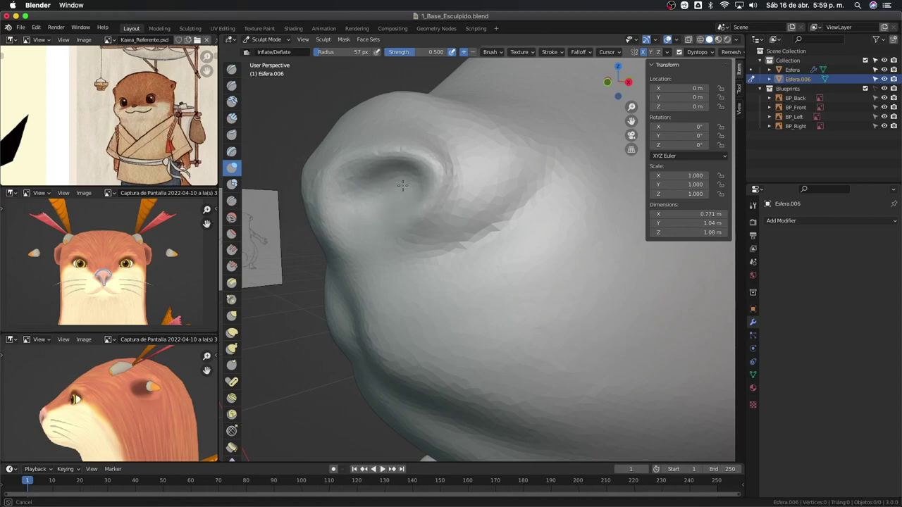
middle_click_drag(398, 203, 443, 202)
key("f")
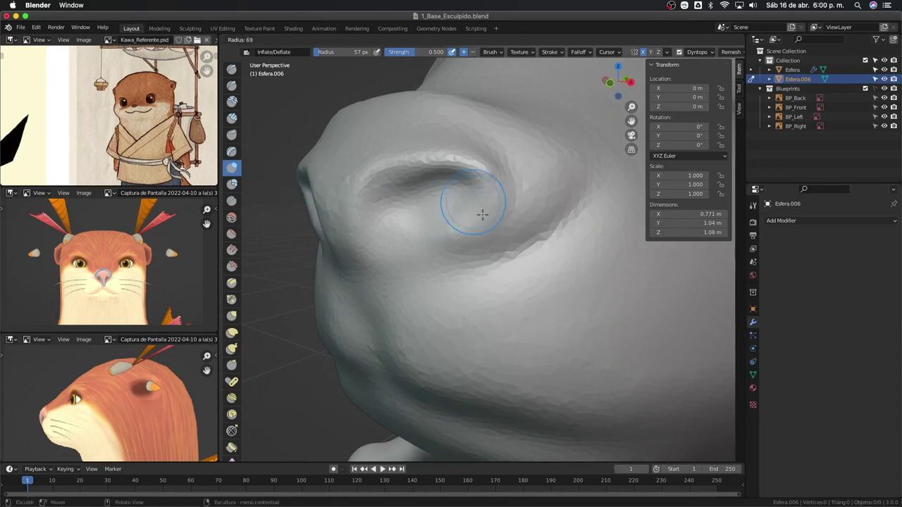
left_click(408, 154)
mouse_move(409, 151)
left_mouse_down()
mouse_move(474, 161)
mouse_move(435, 228)
left_mouse_up()
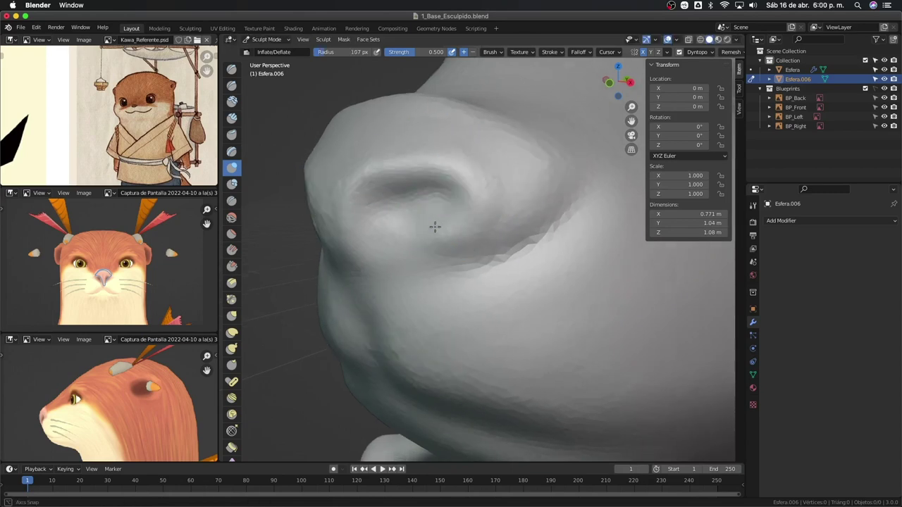
Step: Round the nostril rims with the Grab brush at 181 px then 138 px, checking from the front
key("g")
middle_click_drag(413, 227, 402, 230)
key("f")
left_click(356, 201)
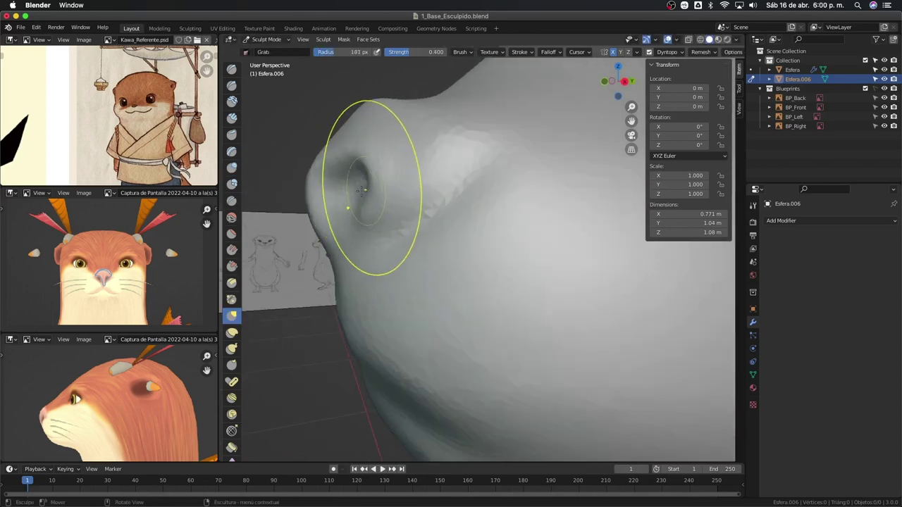
middle_click_drag(369, 199, 387, 191)
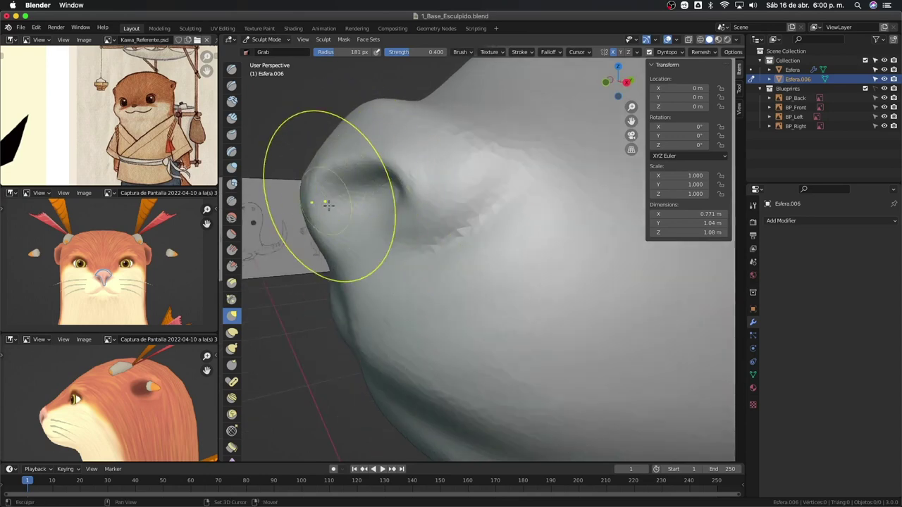
key("f")
left_click(366, 199)
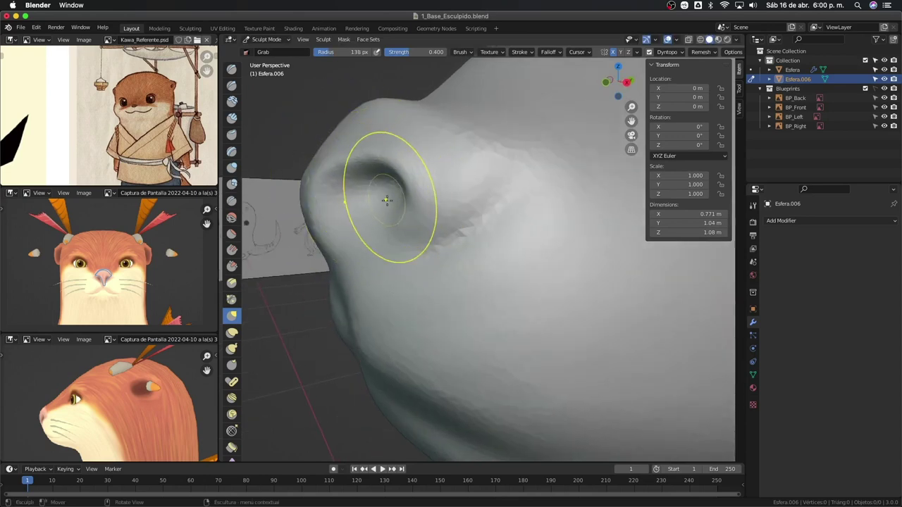
mouse_move(398, 199)
middle_mouse_down()
mouse_move(422, 195)
mouse_move(394, 167)
mouse_move(383, 221)
mouse_move(378, 162)
mouse_move(523, 201)
middle_mouse_up()
scroll(522, 247, "down", 3)
mouse_move(514, 285)
middle_mouse_down()
mouse_move(533, 251)
mouse_move(513, 234)
middle_mouse_up()
scroll(536, 254, "up", 3)
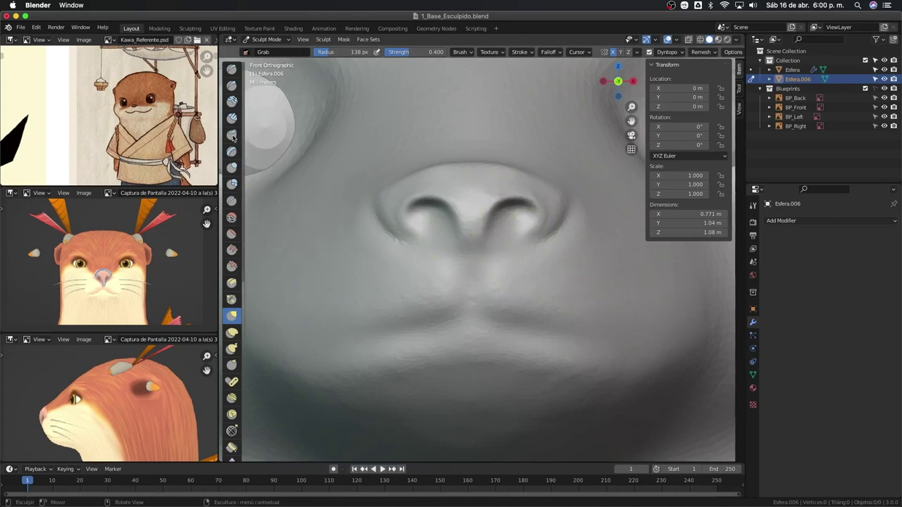
Step: Widen the brush shelf to show names, then narrow it to a two-column icon grid
left_click_drag(242, 227, 259, 200)
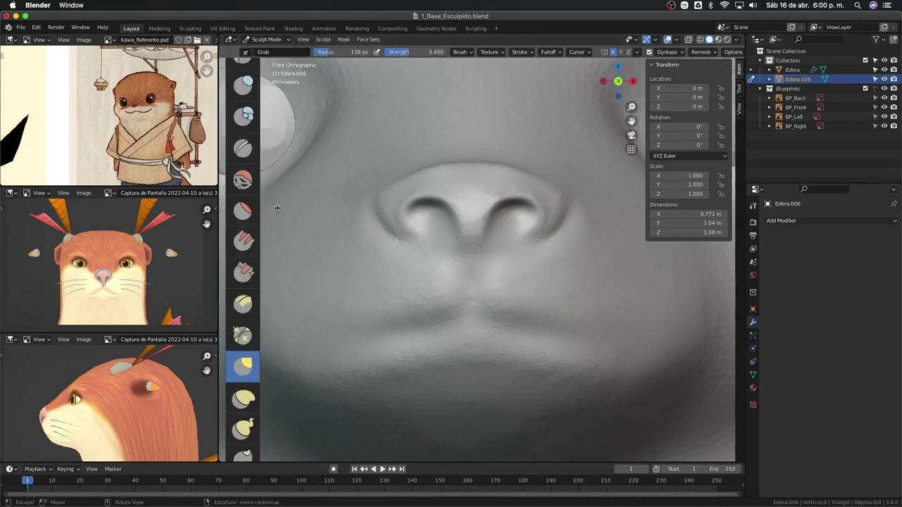
left_click_drag(264, 206, 317, 223)
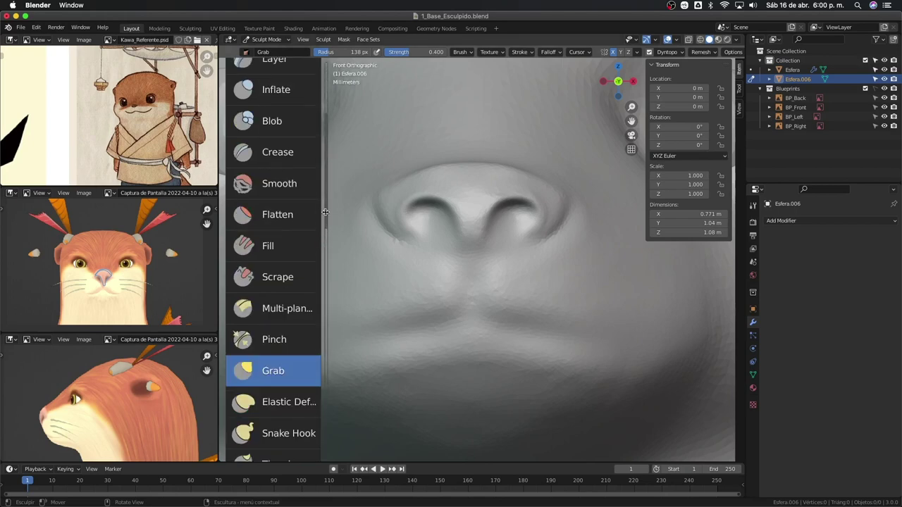
left_click_drag(313, 214, 301, 215)
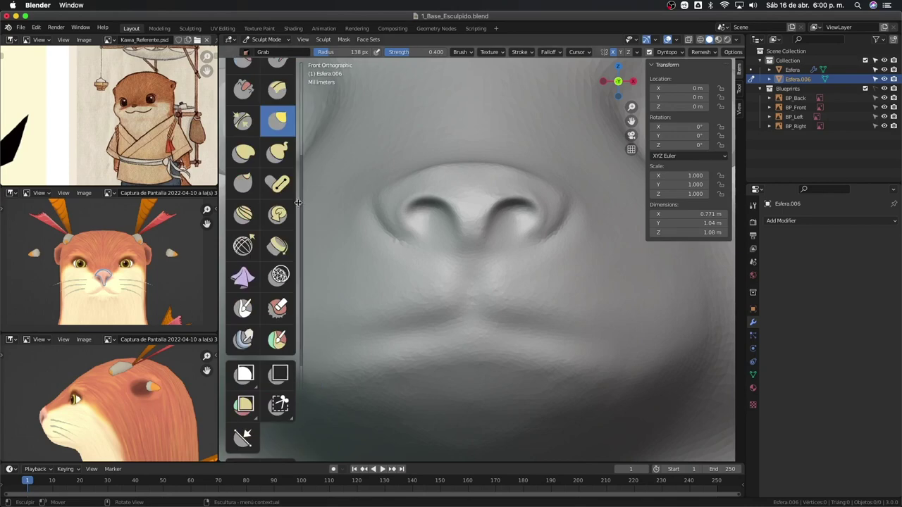
scroll(280, 281, "up", 2)
scroll(280, 338, "up", 4)
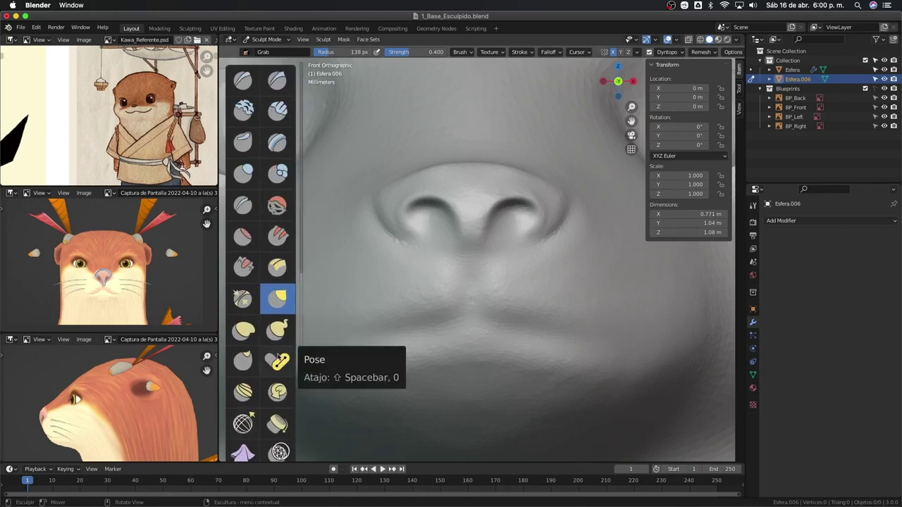
mouse_move(395, 296)
middle_mouse_down()
mouse_move(486, 194)
mouse_move(483, 242)
middle_mouse_up()
scroll(455, 246, "down", 3)
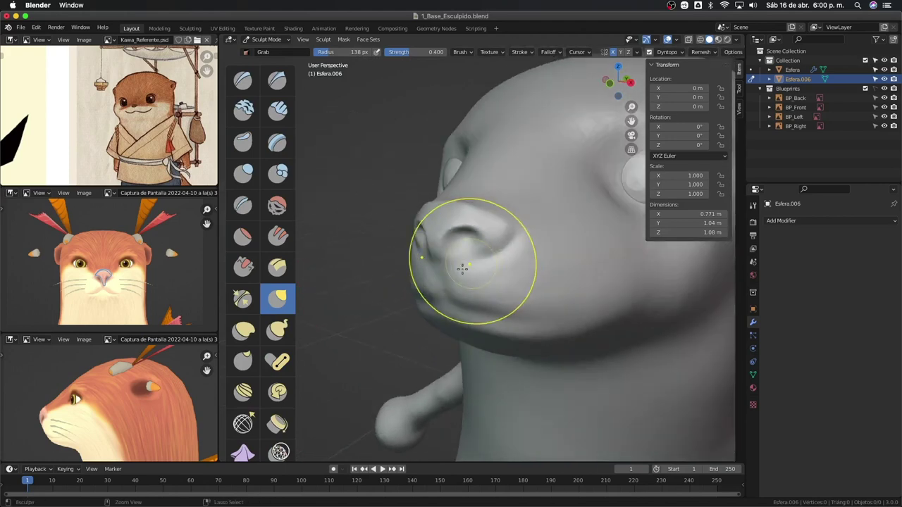
scroll(459, 263, "up", 2)
Step: Carve a first mouth crease along the jaw with the Crease brush at 41 px
mouse_move(479, 274)
middle_mouse_down()
mouse_move(475, 231)
mouse_move(450, 221)
middle_mouse_up()
key("shift+c")
key("f")
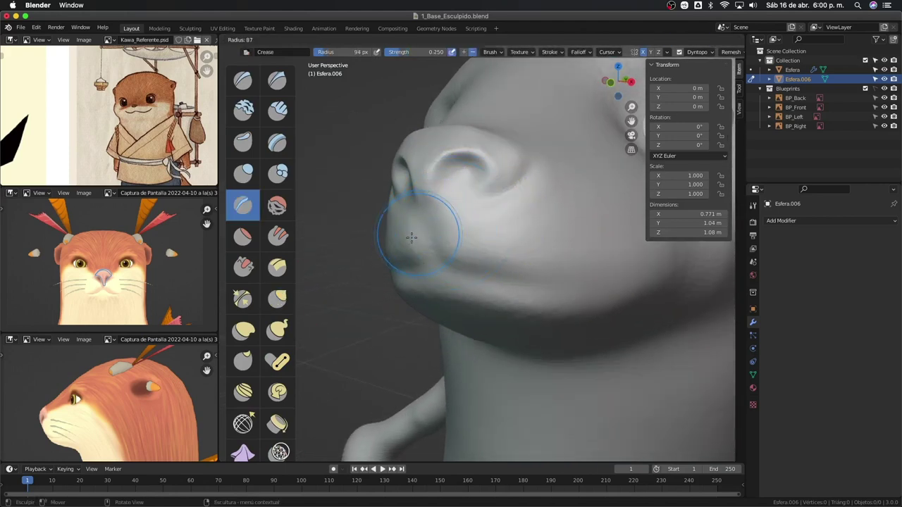
left_click(412, 240)
mouse_move(414, 238)
middle_mouse_down()
mouse_move(427, 226)
mouse_move(441, 233)
middle_mouse_up()
key("bracketleft")
key("bracketleft")
key("bracketleft")
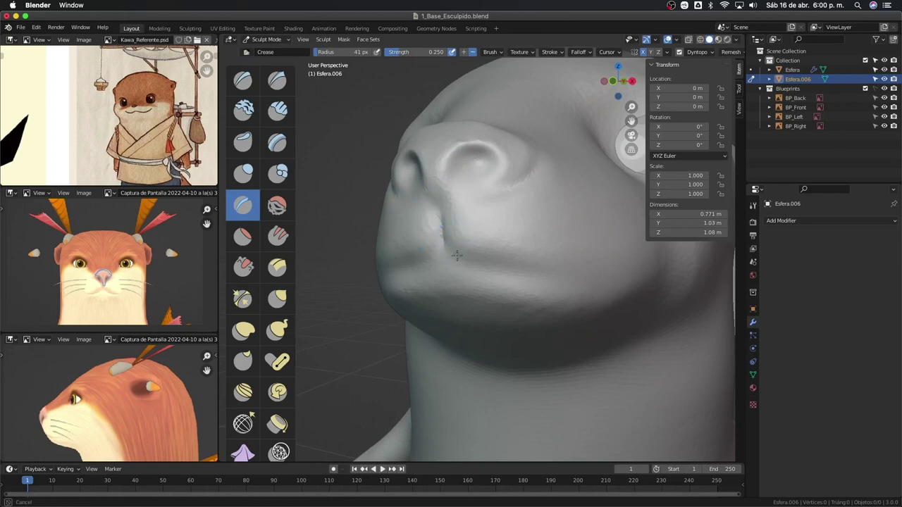
mouse_move(512, 253)
middle_mouse_down()
mouse_move(489, 280)
mouse_move(426, 258)
middle_mouse_up()
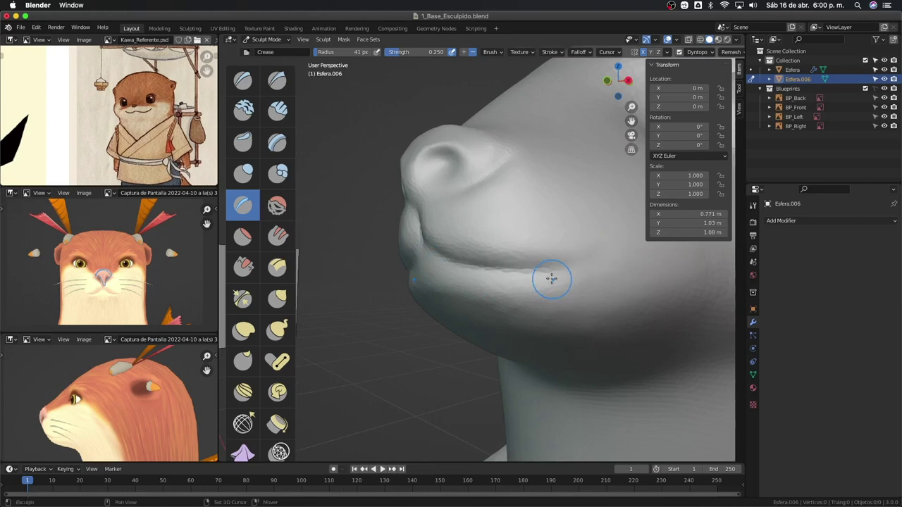
Step: Shrink the Crease brush to 18 px and refine the mouth line, undoing one stroke
middle_click_drag(552, 279, 469, 260)
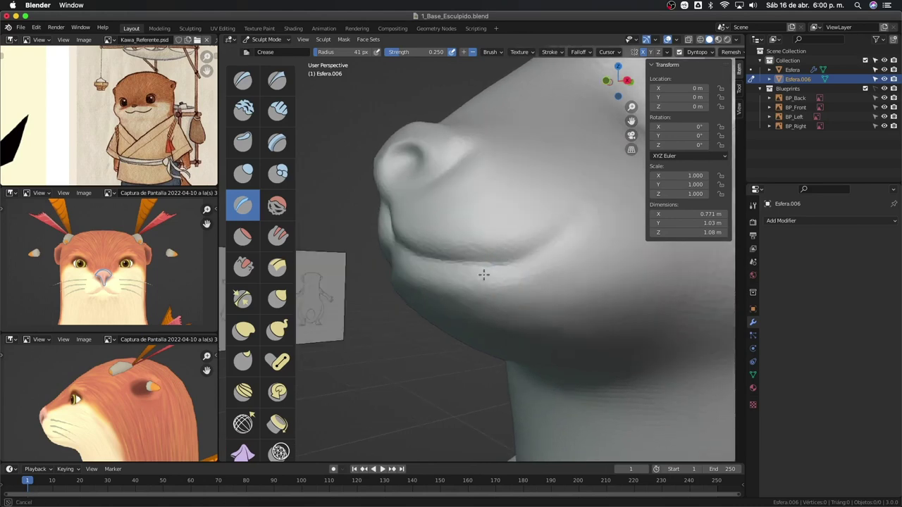
mouse_move(535, 242)
middle_mouse_down()
mouse_move(596, 322)
mouse_move(543, 291)
mouse_move(503, 286)
mouse_move(499, 297)
middle_mouse_up()
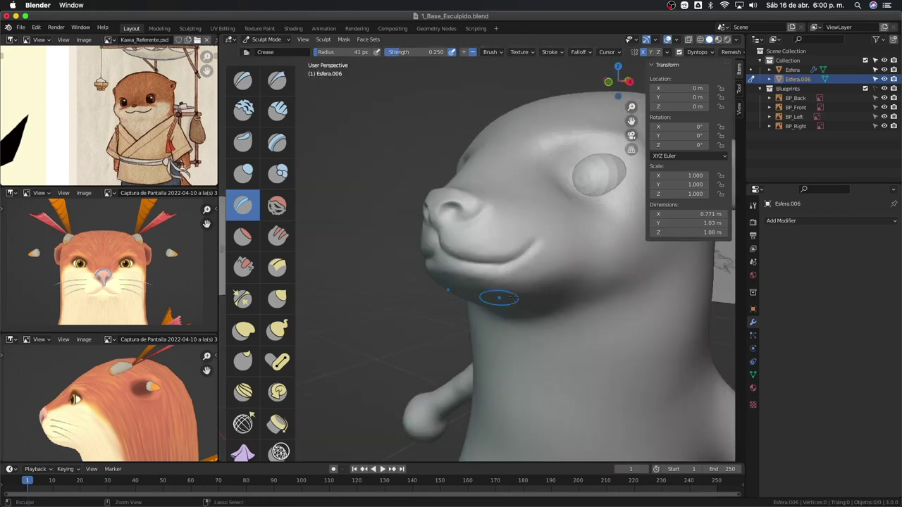
middle_click_drag(554, 291, 481, 261)
key("f")
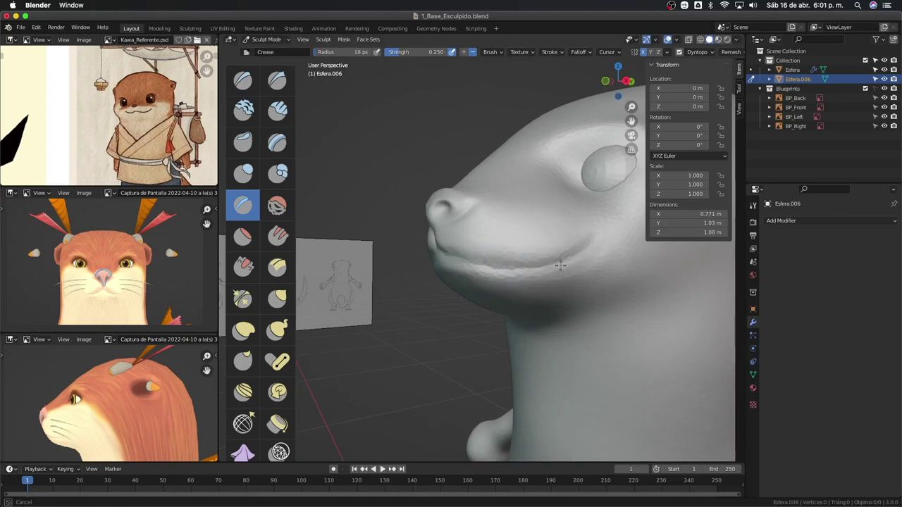
mouse_move(476, 268)
middle_mouse_down()
mouse_move(520, 265)
mouse_move(464, 264)
middle_mouse_up()
middle_click_drag(555, 261, 451, 251)
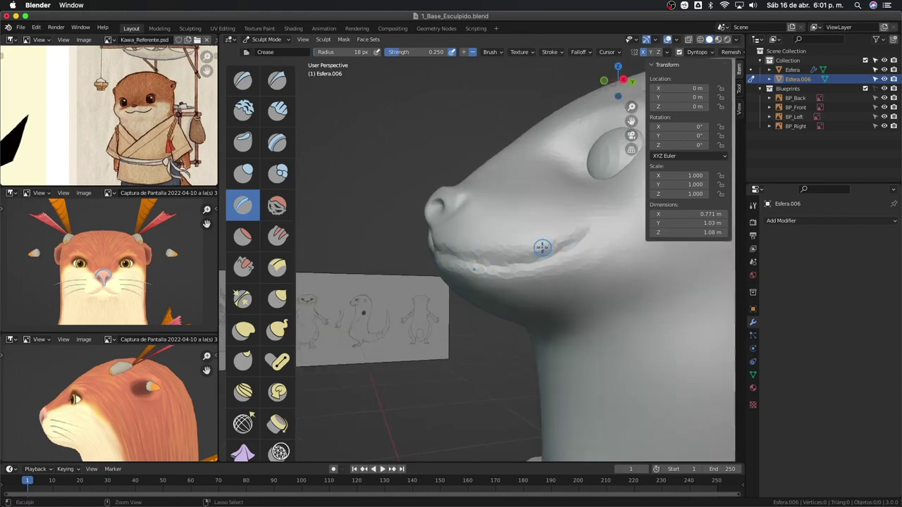
scroll(549, 248, "up", 5)
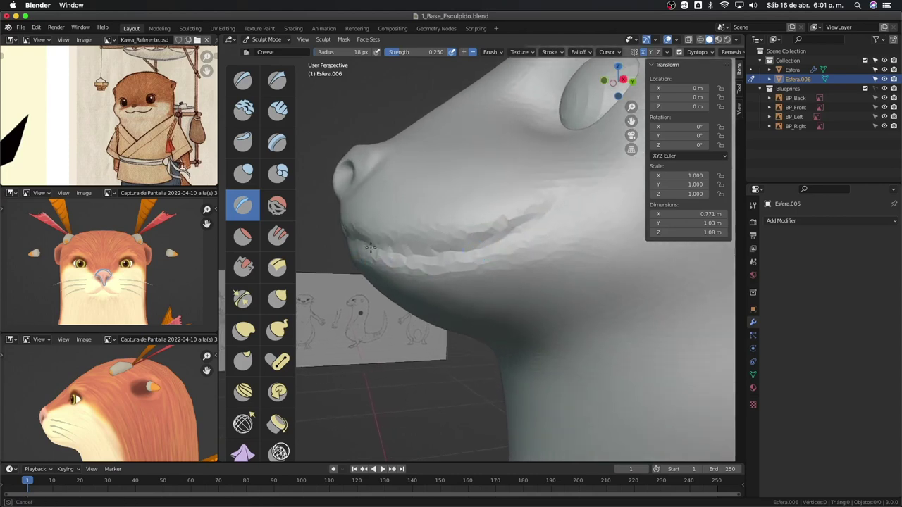
middle_click_drag(430, 261, 460, 271)
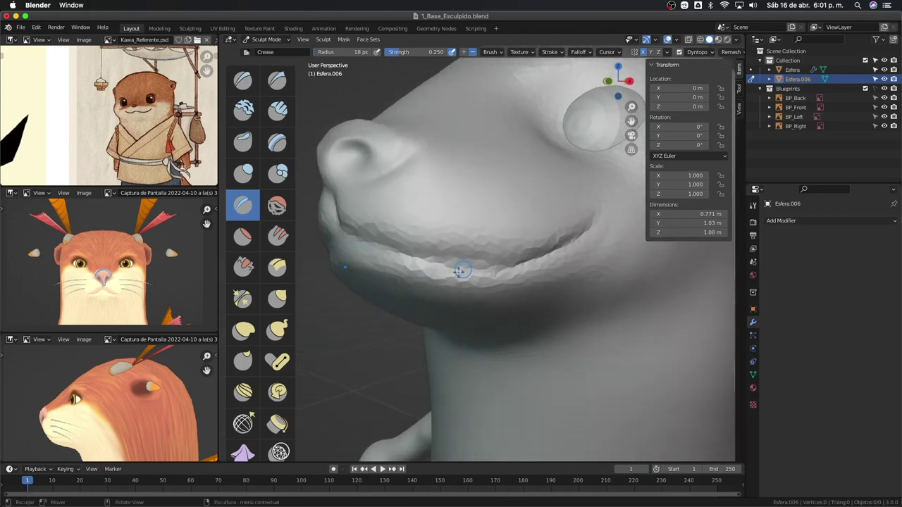
scroll(536, 260, "down", 4)
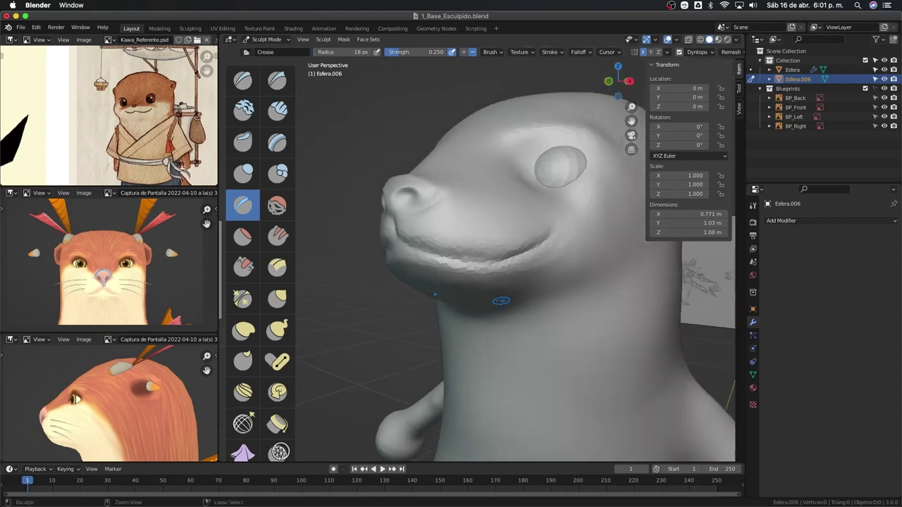
mouse_move(497, 298)
middle_mouse_down()
mouse_move(500, 280)
mouse_move(458, 225)
mouse_move(473, 197)
middle_mouse_up()
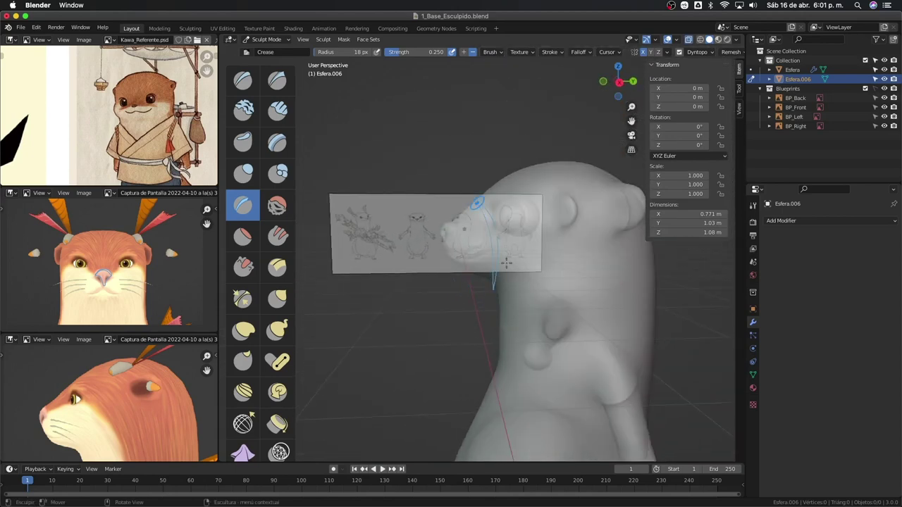
key("ctrl+z")
Step: Deepen the mouth groove along the jaw with the Crease brush at 44 px, then 37 px
mouse_move(510, 289)
middle_mouse_down()
mouse_move(533, 285)
mouse_move(538, 181)
middle_mouse_up()
middle_click_drag(533, 262, 483, 298)
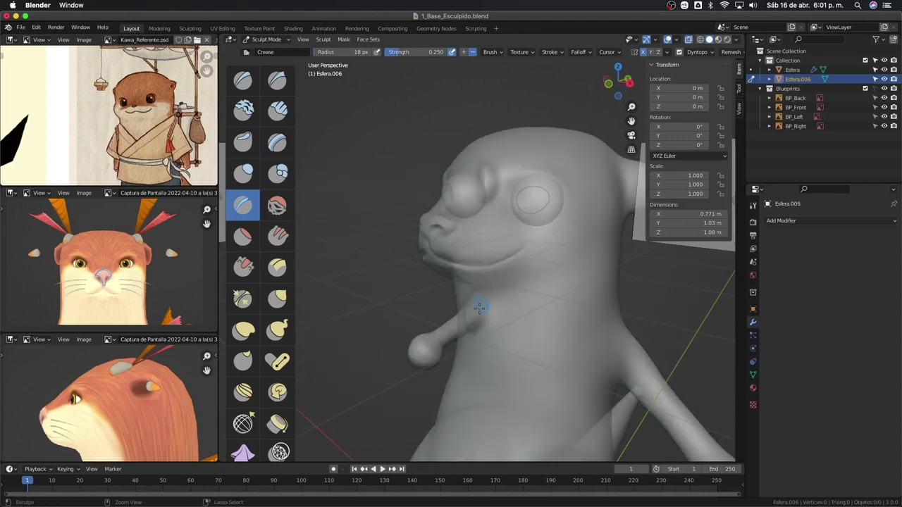
scroll(476, 260, "up", 3)
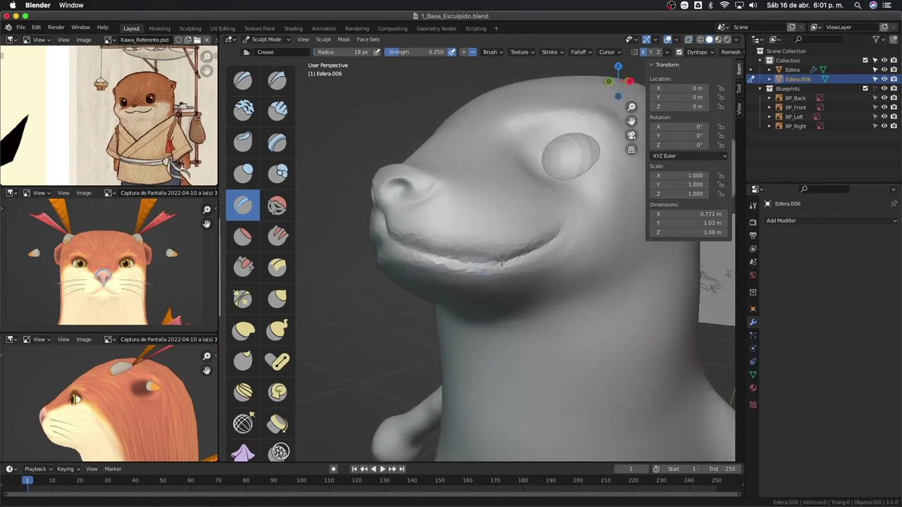
middle_click_drag(475, 261, 481, 243)
key("f")
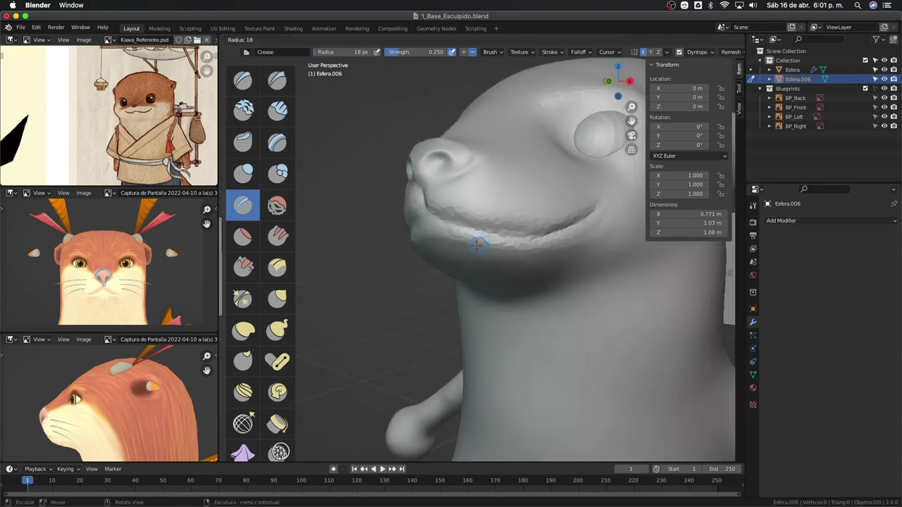
left_click(513, 241)
mouse_move(513, 242)
middle_mouse_down()
mouse_move(473, 227)
mouse_move(493, 225)
middle_mouse_up()
scroll(473, 227, "up", 2)
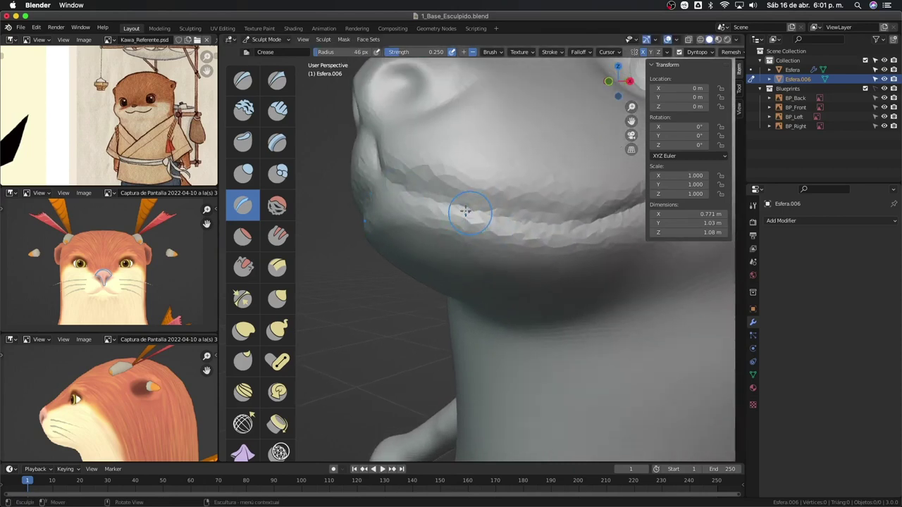
key("f")
left_click(431, 200)
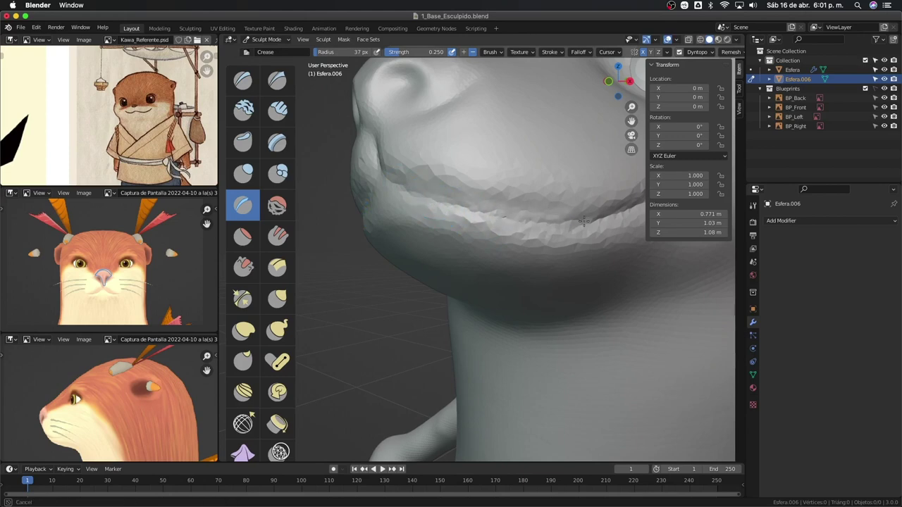
middle_click_drag(584, 222, 533, 236)
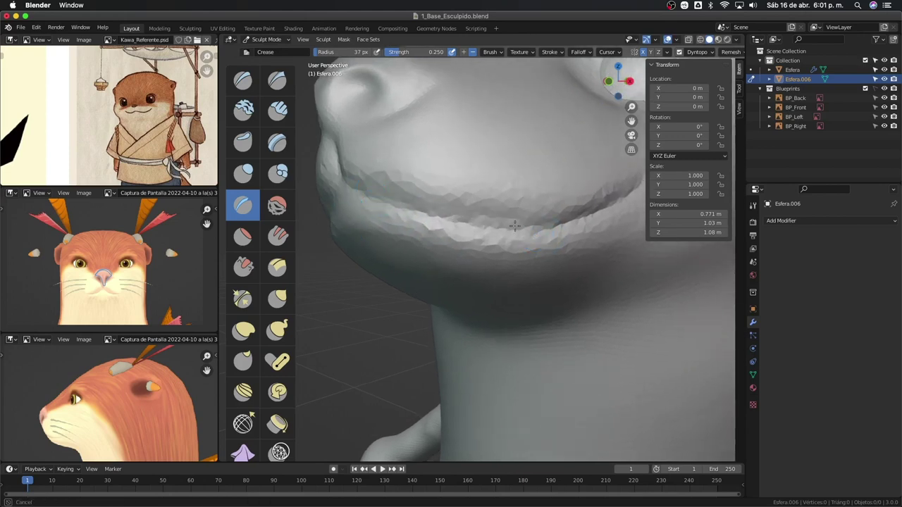
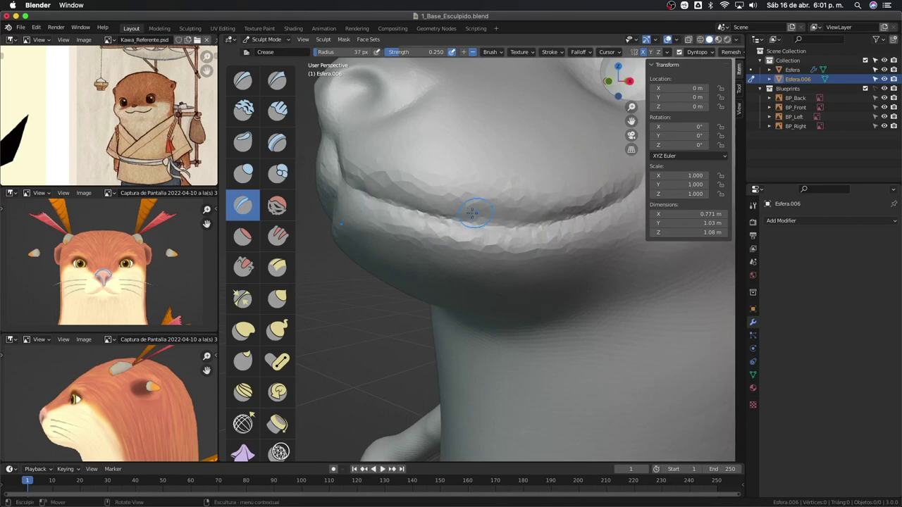
Step: Grab the chin and pull it out into a fuller shape
key("g")
mouse_move(458, 247)
middle_mouse_down()
mouse_move(392, 203)
mouse_move(344, 207)
middle_mouse_up()
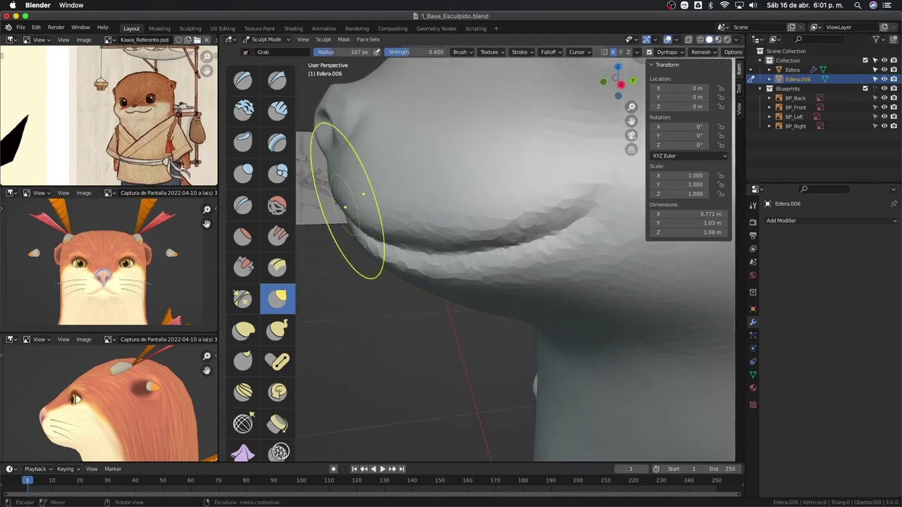
mouse_move(432, 211)
middle_mouse_down()
mouse_move(563, 218)
mouse_move(604, 196)
mouse_move(595, 185)
mouse_move(538, 200)
mouse_move(600, 177)
middle_mouse_up()
mouse_move(600, 232)
middle_mouse_down()
mouse_move(569, 195)
mouse_move(478, 234)
middle_mouse_up()
Step: Switch to Inflate/Deflate and check the Dyntopo detail settings while viewing the muzzle
key("i")
left_click(712, 53)
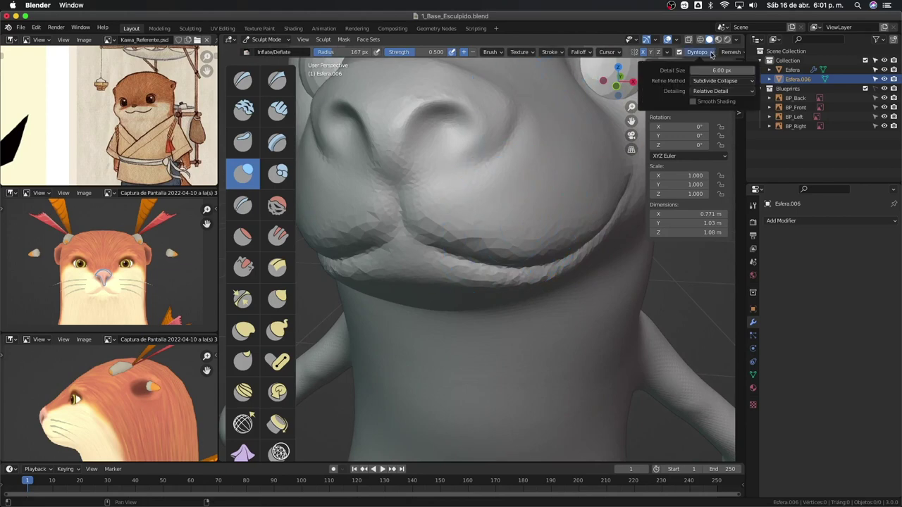
mouse_move(461, 226)
middle_mouse_down()
mouse_move(439, 224)
mouse_move(460, 226)
middle_mouse_up()
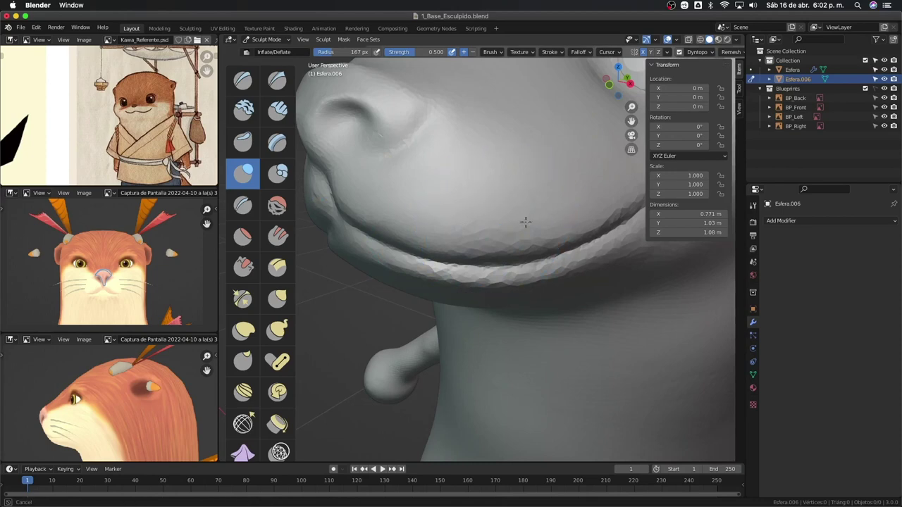
middle_click_drag(526, 222, 511, 211)
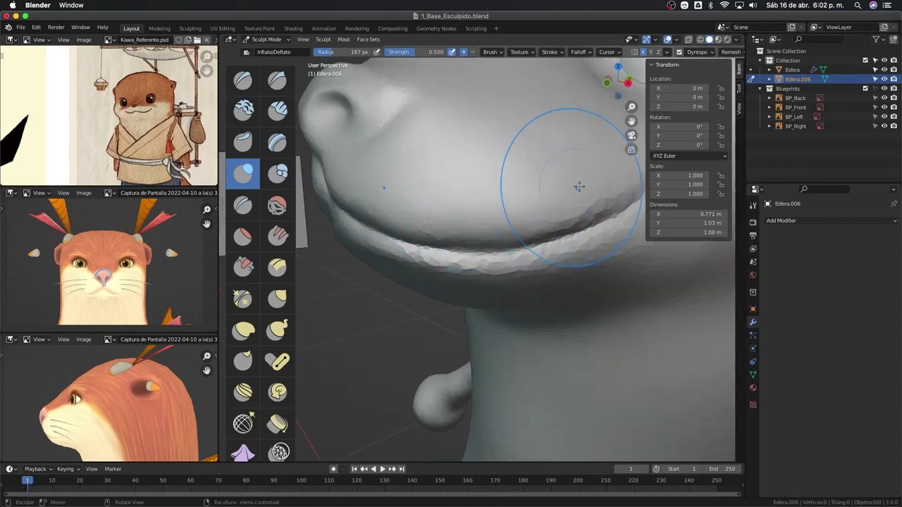
mouse_move(578, 187)
middle_mouse_down()
mouse_move(554, 176)
mouse_move(554, 195)
mouse_move(466, 252)
mouse_move(438, 211)
middle_mouse_up()
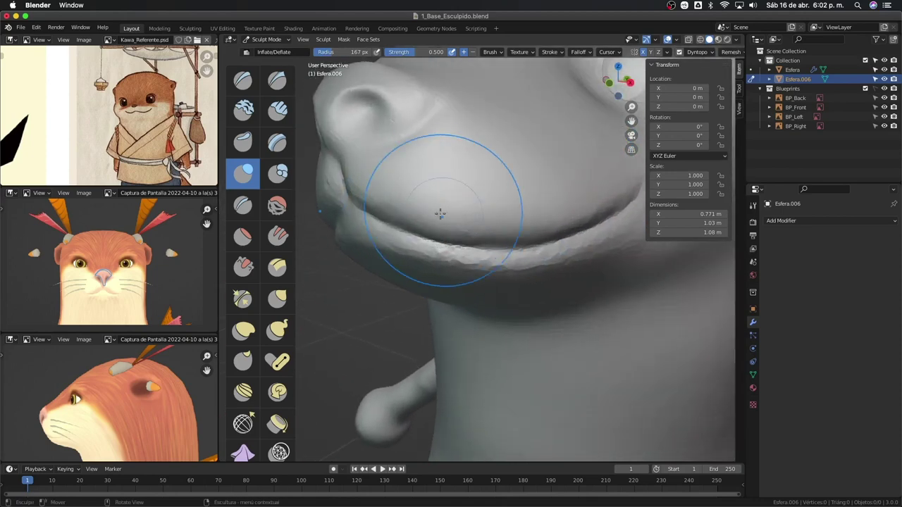
Step: Inflate the muzzle with a 118 px brush and inspect the head, neck and arm
key("f")
left_click(376, 192)
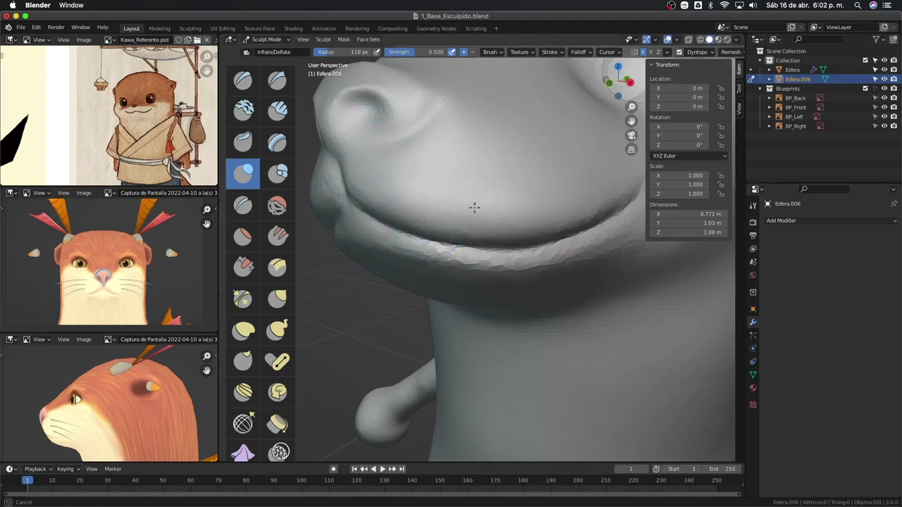
middle_click_drag(453, 194, 493, 205)
mouse_move(573, 195)
middle_mouse_down()
mouse_move(483, 218)
mouse_move(394, 187)
mouse_move(467, 189)
middle_mouse_up()
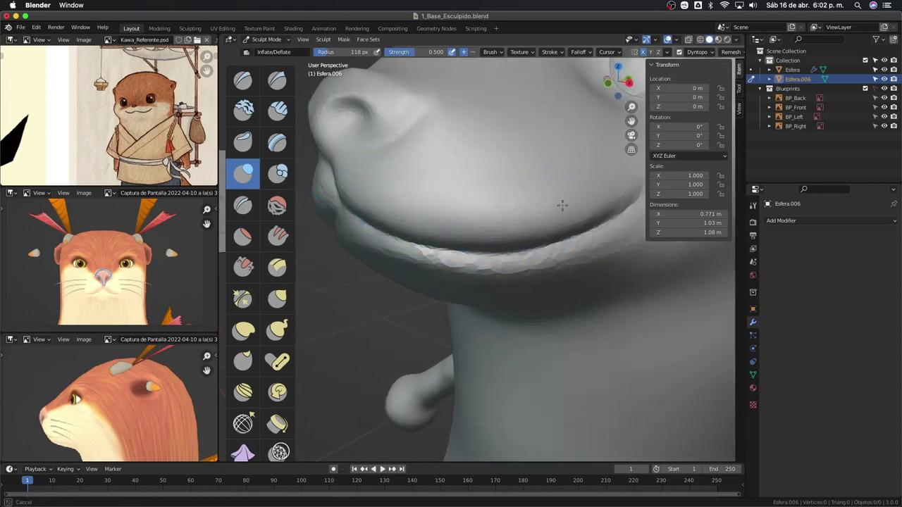
middle_click_drag(562, 205, 499, 240)
middle_click_drag(396, 254, 426, 214)
scroll(576, 251, "down", 5)
mouse_move(577, 251)
middle_mouse_down()
mouse_move(512, 324)
mouse_move(537, 251)
mouse_move(487, 231)
mouse_move(489, 252)
middle_mouse_up()
Step: In front view, grab the mouth corner and chin downward, with the brush at 78 px
key("KP_1")
key("g")
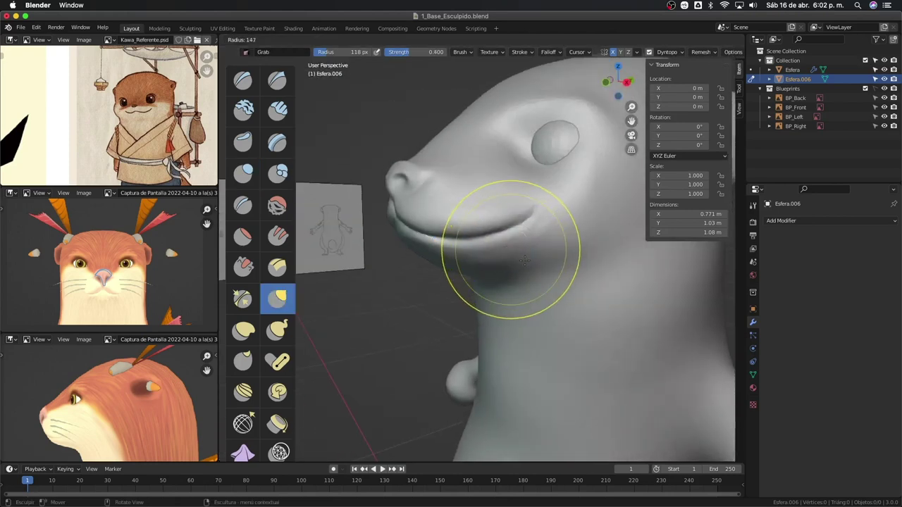
mouse_move(493, 227)
left_mouse_down()
mouse_move(528, 223)
mouse_move(472, 232)
mouse_move(542, 218)
mouse_move(527, 272)
left_mouse_up()
key("f")
left_click(536, 242)
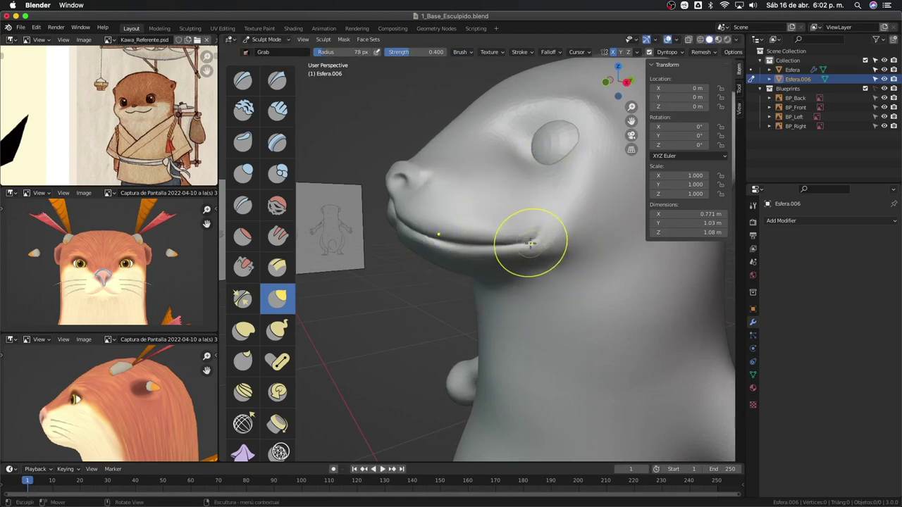
mouse_move(531, 235)
middle_mouse_down()
mouse_move(516, 223)
mouse_move(542, 229)
middle_mouse_up()
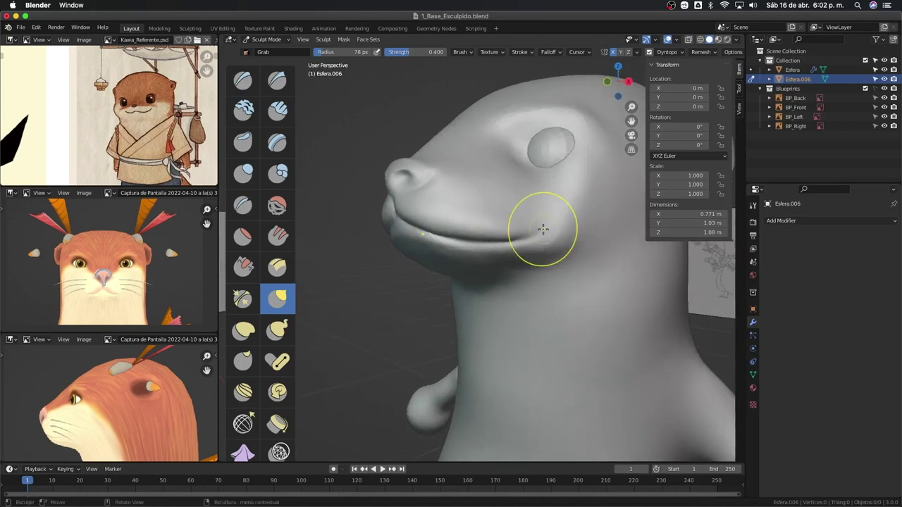
mouse_move(477, 206)
middle_mouse_down()
mouse_move(544, 227)
mouse_move(529, 218)
middle_mouse_up()
Step: With a 107 px Grab brush, pull the lip area below the mouth
key("f")
left_click(520, 199)
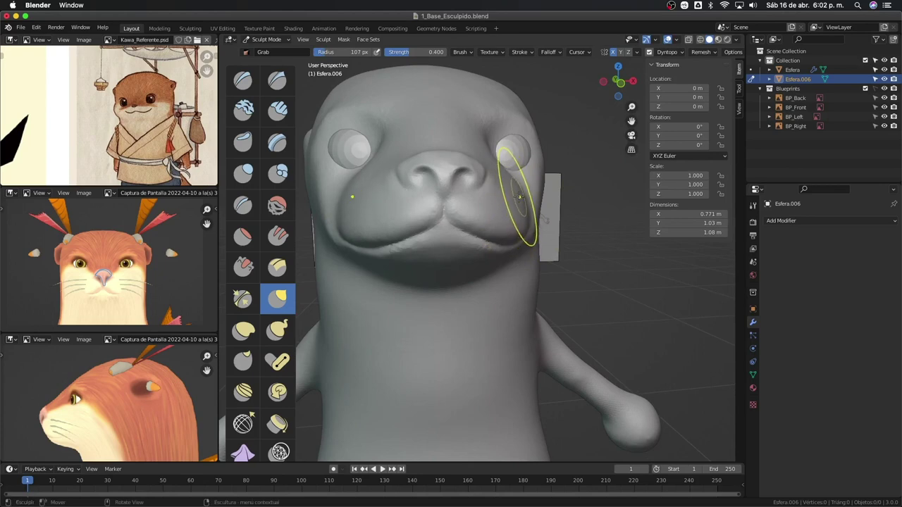
middle_click_drag(529, 210, 495, 248)
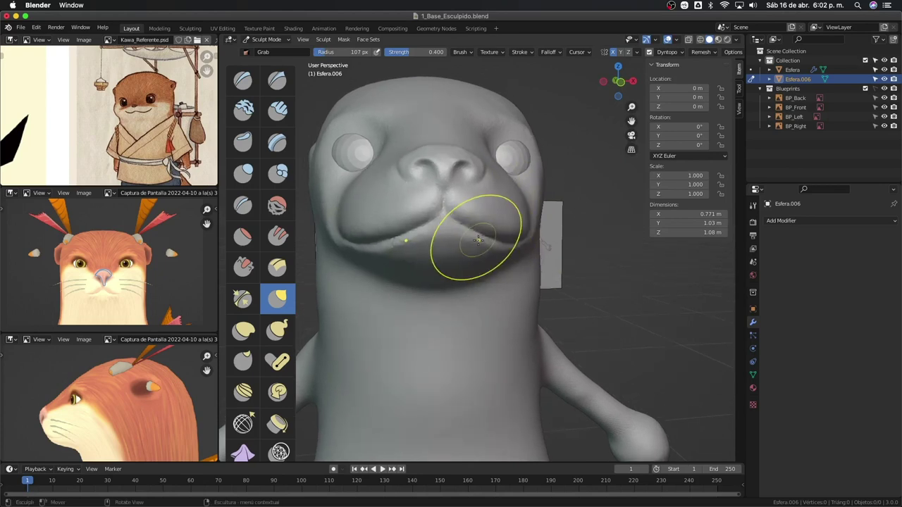
left_click_drag(477, 239, 473, 244)
mouse_move(471, 242)
middle_mouse_down()
mouse_move(488, 202)
mouse_move(475, 207)
mouse_move(465, 232)
mouse_move(501, 255)
mouse_move(473, 239)
middle_mouse_up()
Step: At 134 px, pull the underside of the jaw into shape
key("f")
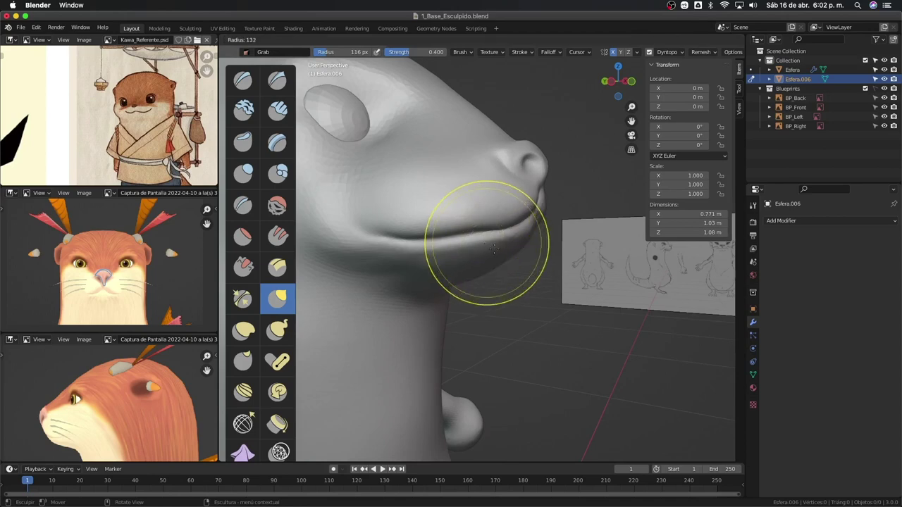
left_click(494, 249)
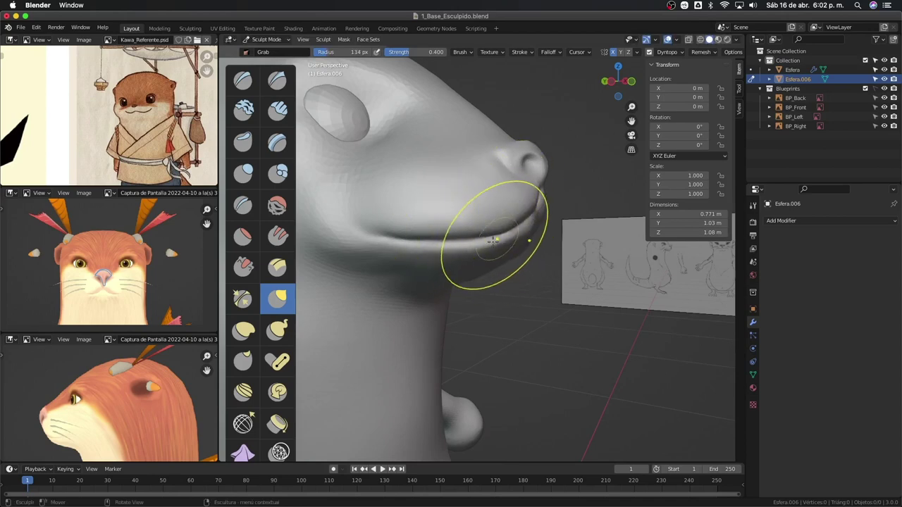
mouse_move(494, 244)
middle_mouse_down()
mouse_move(493, 261)
mouse_move(430, 260)
mouse_move(413, 282)
mouse_move(373, 262)
middle_mouse_up()
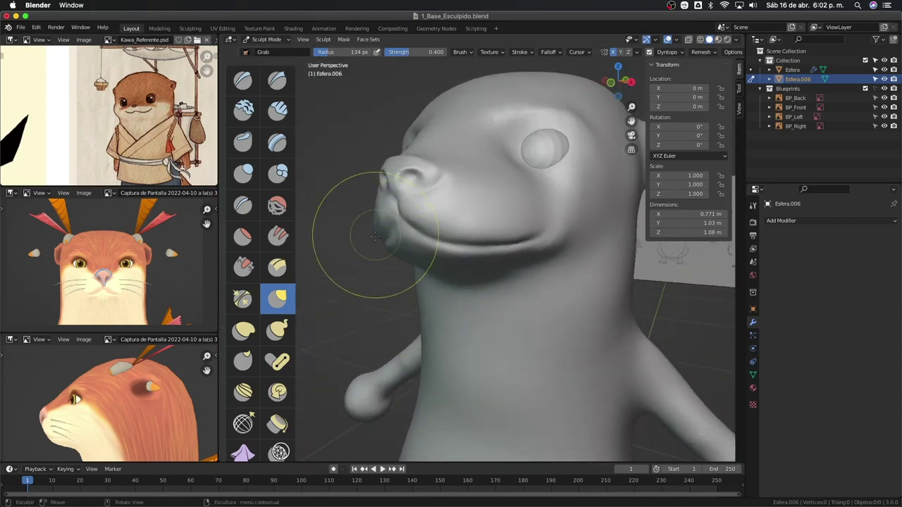
mouse_move(368, 211)
middle_mouse_down()
mouse_move(383, 237)
mouse_move(369, 226)
mouse_move(508, 234)
middle_mouse_up()
scroll(509, 234, "up", 3)
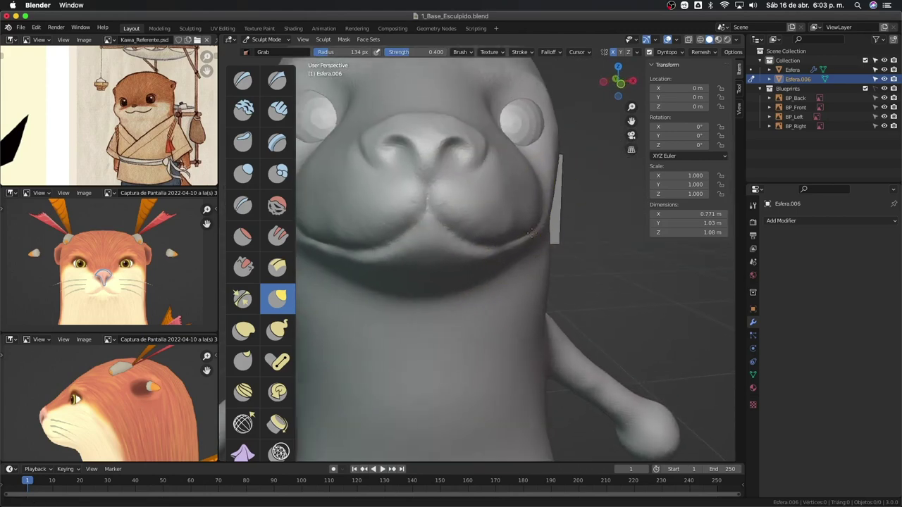
middle_click_drag(511, 181, 503, 157)
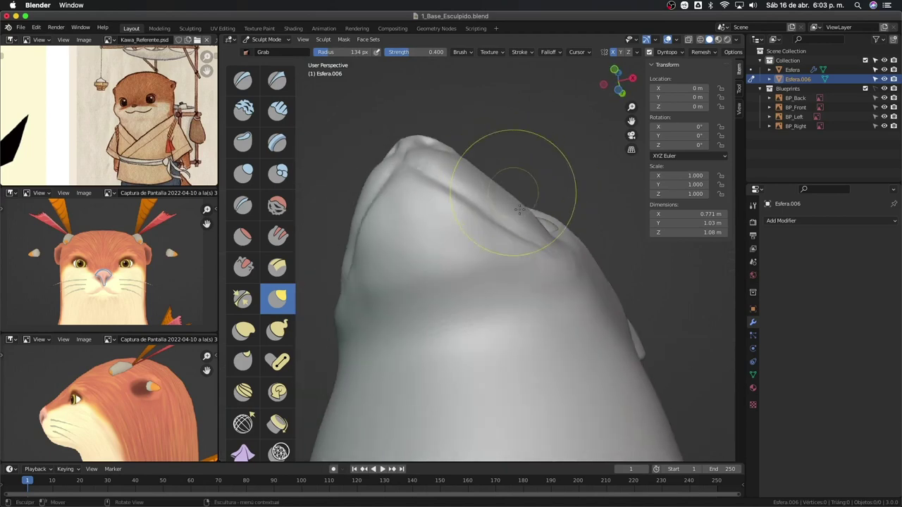
mouse_move(502, 238)
middle_mouse_down()
mouse_move(489, 208)
mouse_move(517, 282)
mouse_move(527, 251)
mouse_move(498, 220)
mouse_move(509, 224)
middle_mouse_up()
Step: Compare the head with the side reference in Right Orthographic view
key("KP_3")
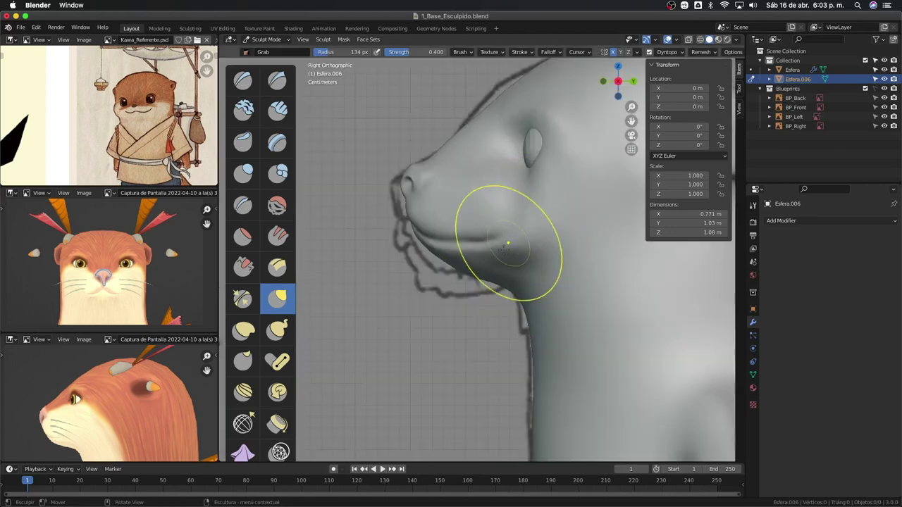
scroll(503, 232, "up", 2)
scroll(465, 250, "up", 2)
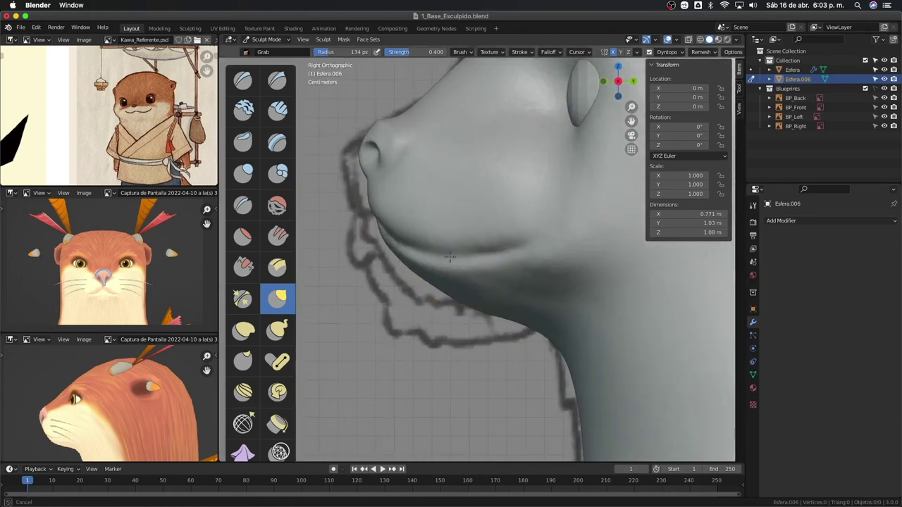
mouse_move(504, 254)
middle_mouse_down()
mouse_move(496, 268)
mouse_move(559, 280)
mouse_move(536, 298)
mouse_move(536, 208)
middle_mouse_up()
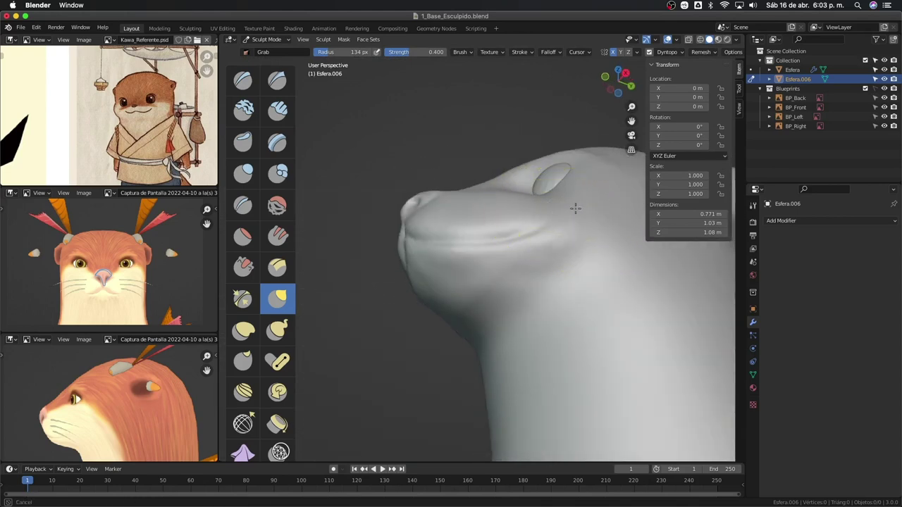
mouse_move(597, 195)
middle_mouse_down()
mouse_move(570, 261)
mouse_move(503, 221)
mouse_move(465, 259)
mouse_move(482, 213)
mouse_move(512, 205)
mouse_move(561, 245)
mouse_move(495, 275)
mouse_move(514, 282)
mouse_move(503, 292)
mouse_move(575, 196)
mouse_move(503, 172)
mouse_move(556, 253)
mouse_move(503, 232)
middle_mouse_up()
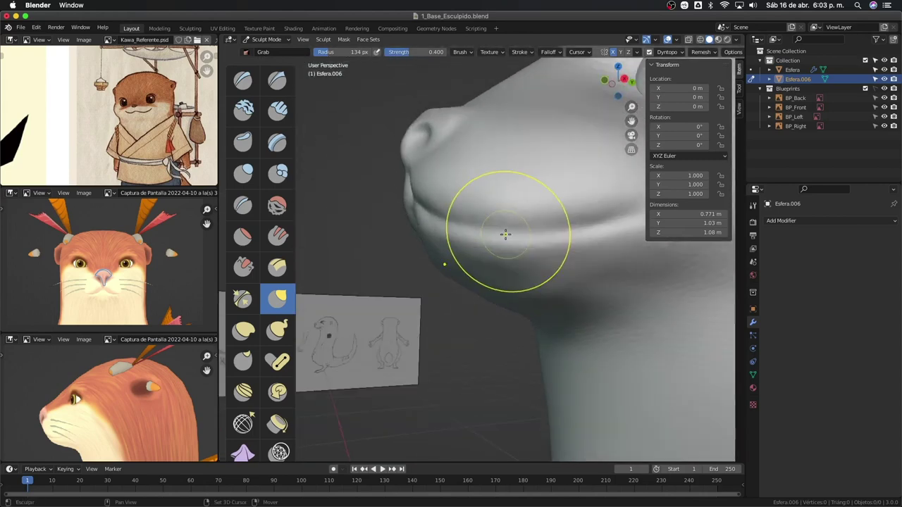
Step: Deepen the mouth line with a 30 px Crease brush
key("shift+c")
mouse_move(459, 257)
middle_mouse_down()
mouse_move(491, 240)
mouse_move(479, 263)
mouse_move(402, 268)
mouse_move(392, 233)
middle_mouse_up()
key("f")
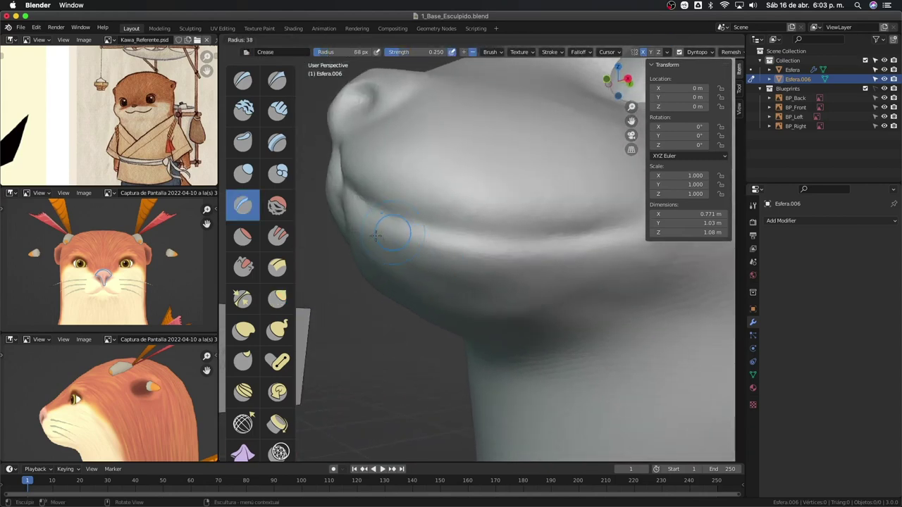
left_click(367, 211)
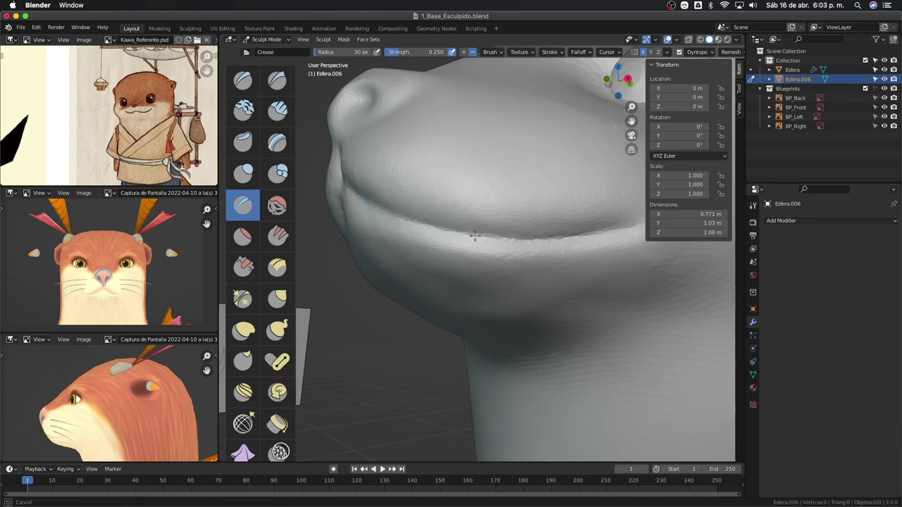
left_click_drag(517, 243, 629, 226)
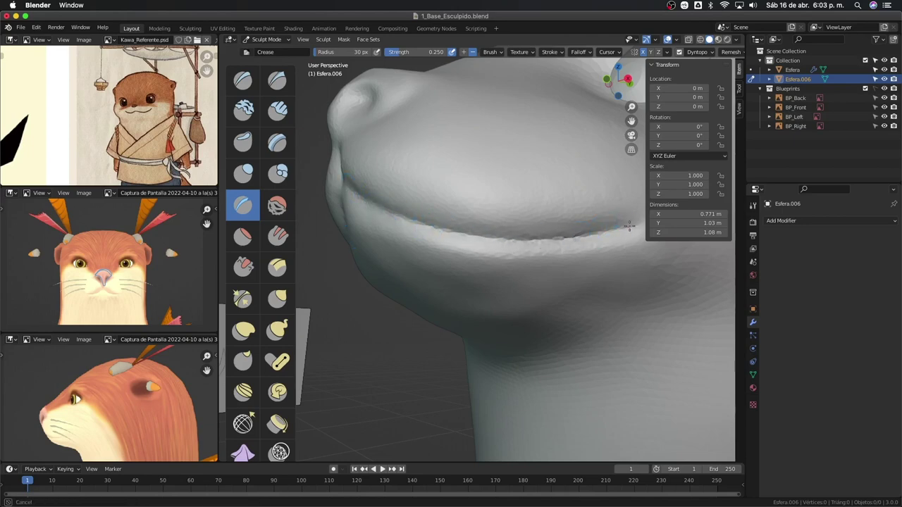
Step: Tighten the mouth crease and the fold under the chin with a 66 px Pinch brush
left_click(242, 301)
key("f")
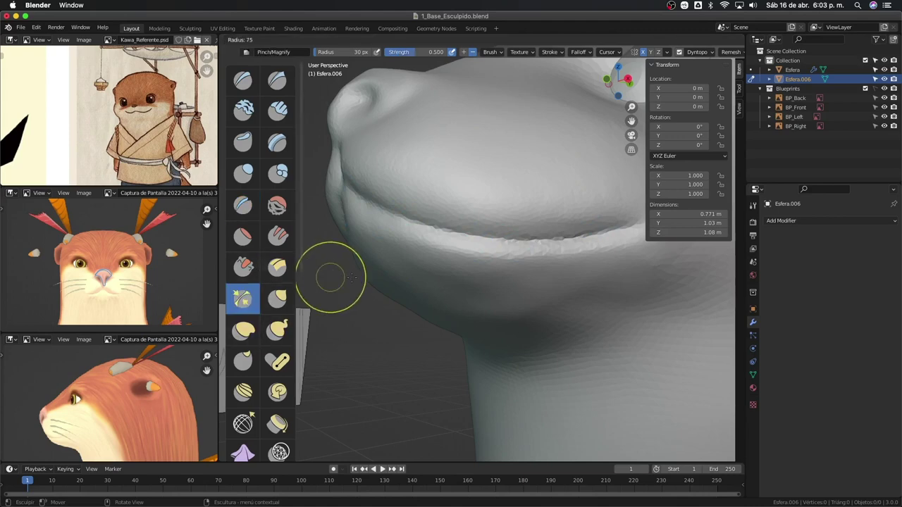
left_click(337, 281)
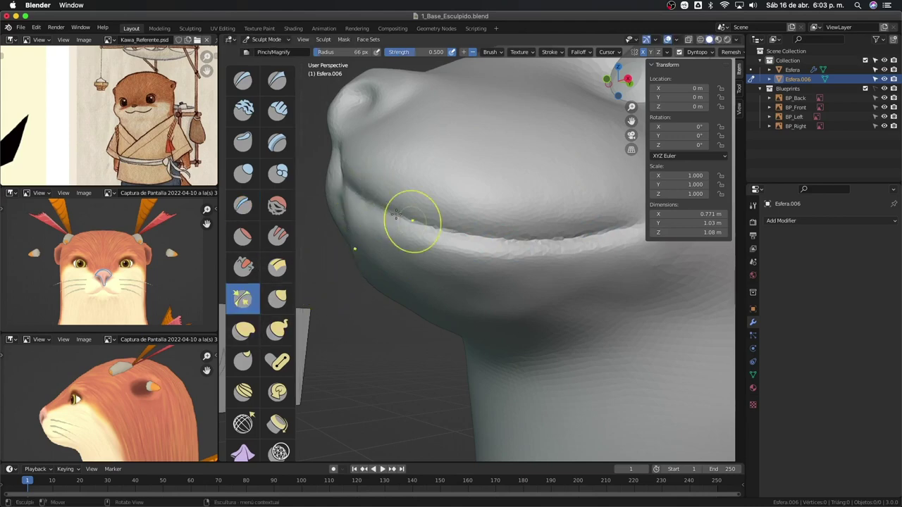
left_click_drag(455, 233, 634, 227)
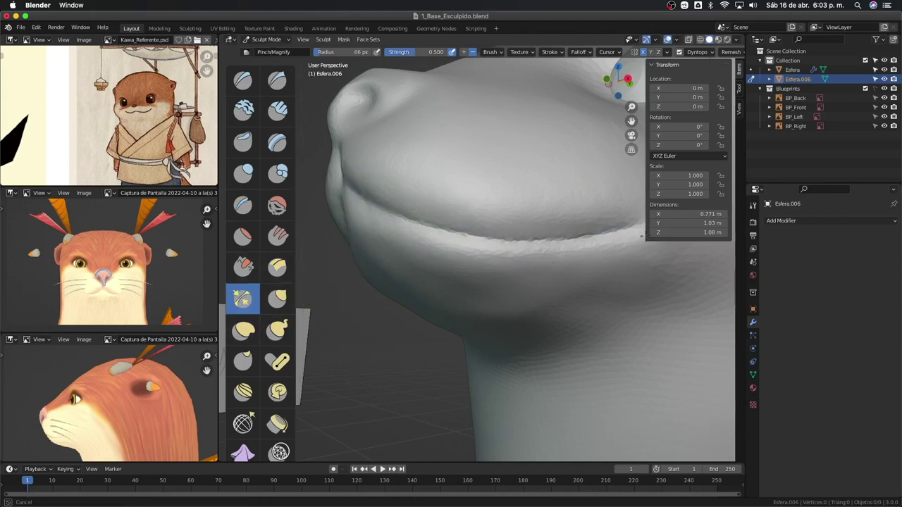
middle_click_drag(461, 247, 572, 287)
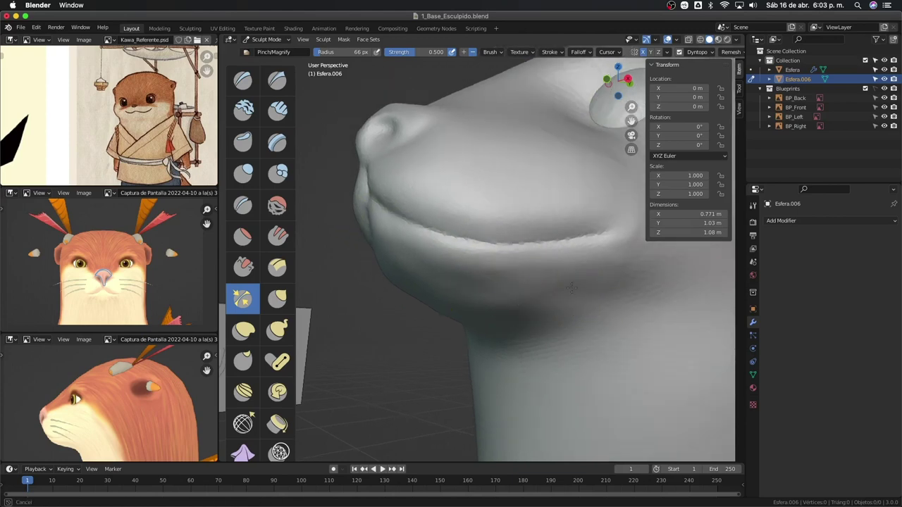
middle_click_drag(509, 306, 398, 281)
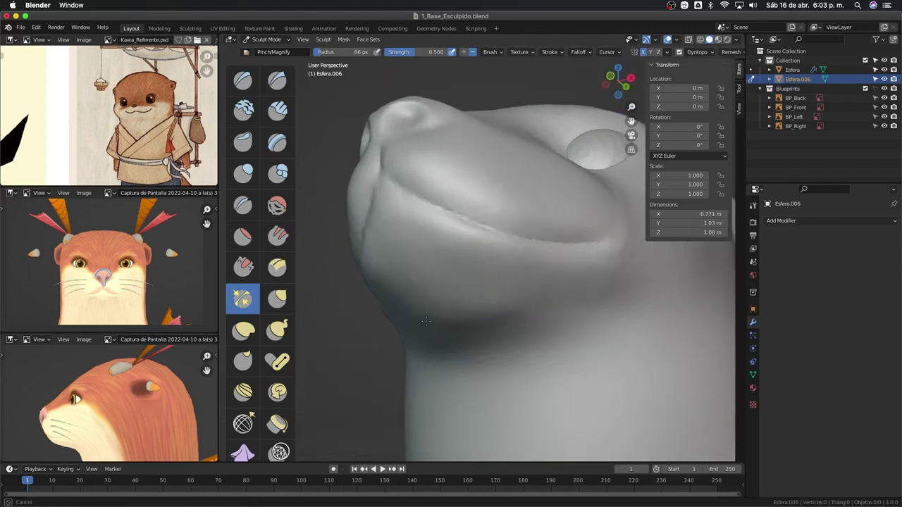
left_click_drag(507, 316, 466, 318)
mouse_move(441, 321)
middle_mouse_down()
mouse_move(539, 207)
mouse_move(550, 213)
mouse_move(524, 235)
middle_mouse_up()
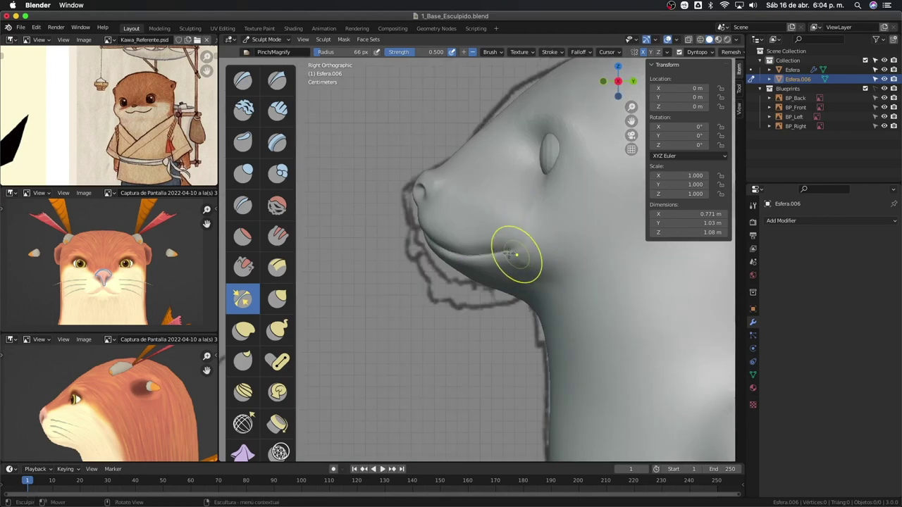
Step: Tighten the mouth-corner crease, then switch to the Grab brush
left_click_drag(516, 255, 510, 246)
key("g")
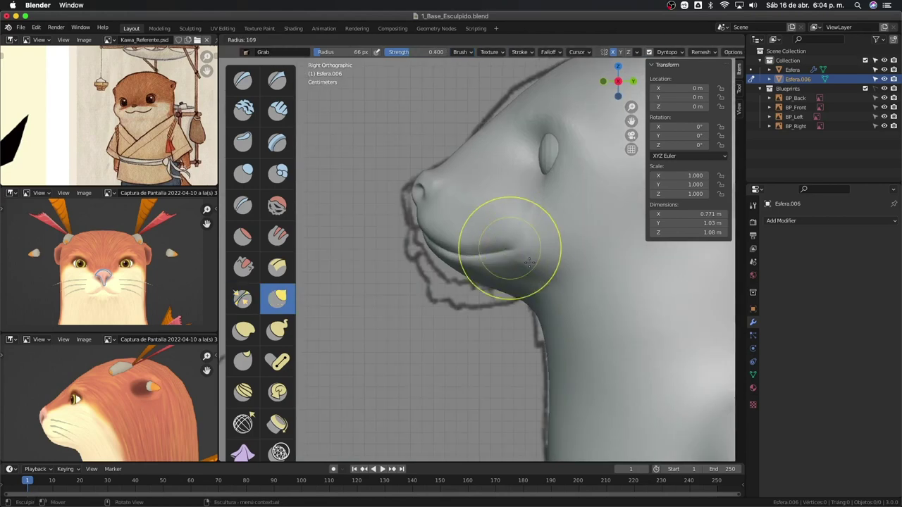
mouse_move(522, 224)
middle_mouse_down()
mouse_move(496, 250)
mouse_move(533, 252)
mouse_move(552, 196)
middle_mouse_up()
middle_click_drag(520, 246, 580, 219)
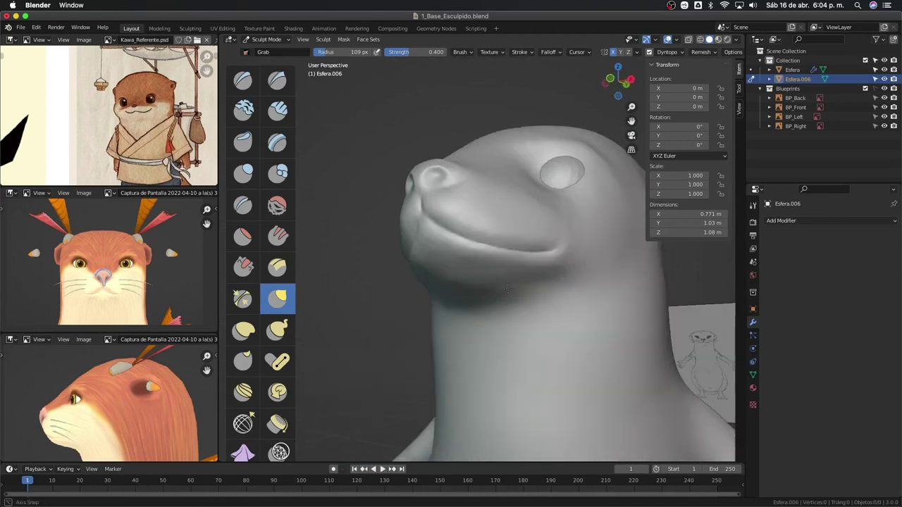
Step: Zoom in on the head in Front Orthographic view to line it up with the front sketch
key("KP_1")
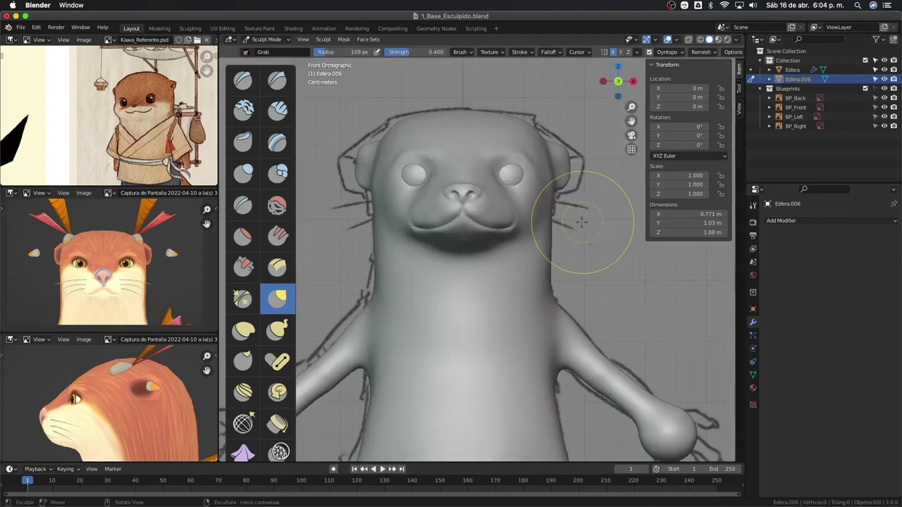
scroll(528, 229, "up", 2)
scroll(542, 225, "up", 1)
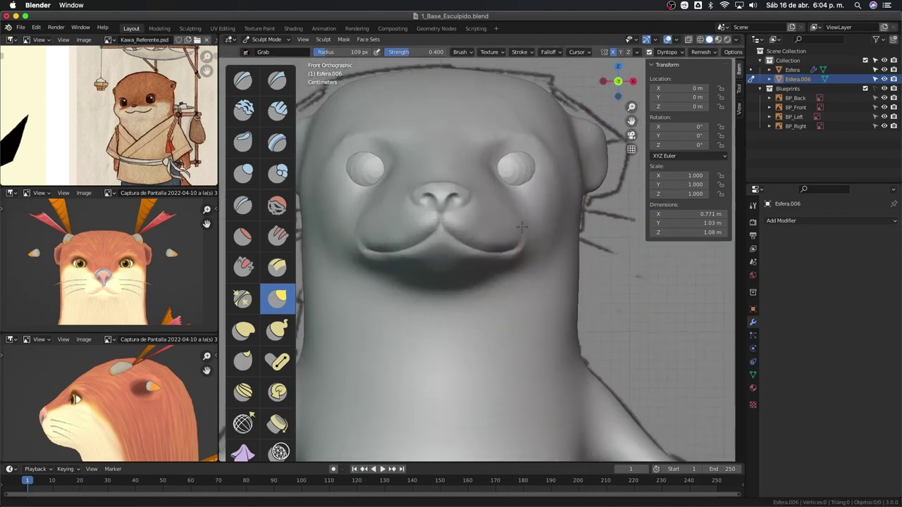
mouse_move(522, 226)
middle_mouse_down()
mouse_move(503, 245)
mouse_move(532, 229)
mouse_move(530, 243)
middle_mouse_up()
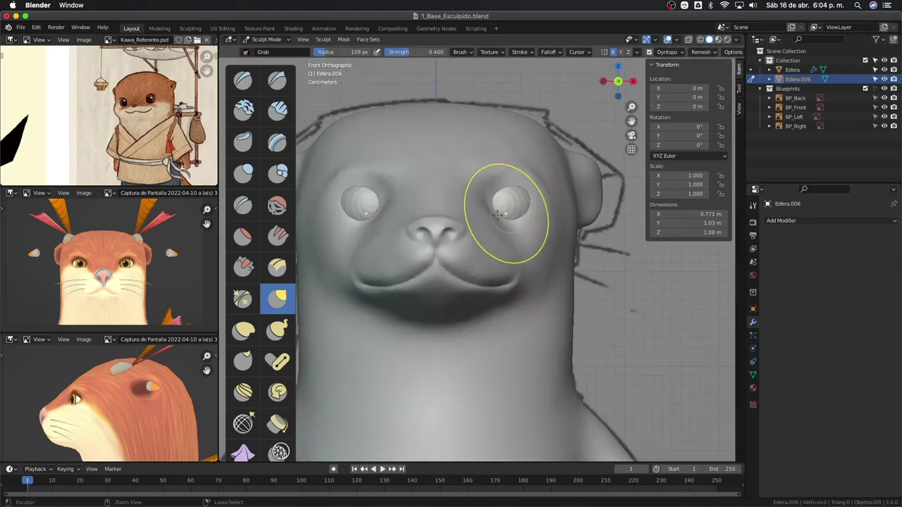
key("ctrl+Tab")
Step: Move the eye sphere Esfera sideways along X in Edit Mode
left_click(396, 213)
left_click(533, 219)
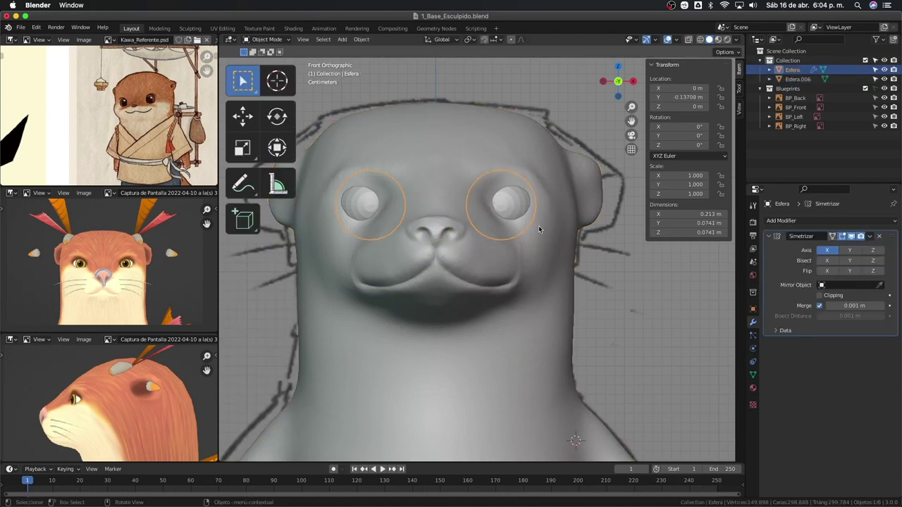
key("Tab")
key("g")
key("x")
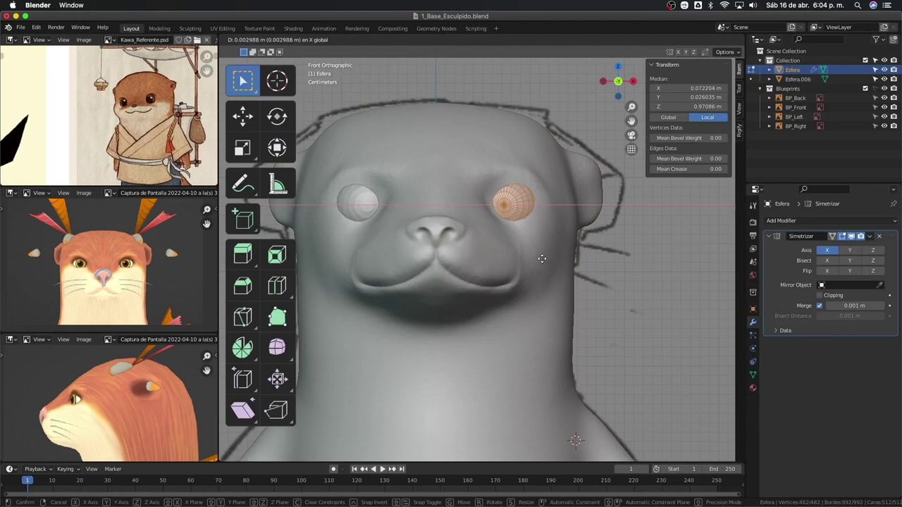
left_click(534, 262)
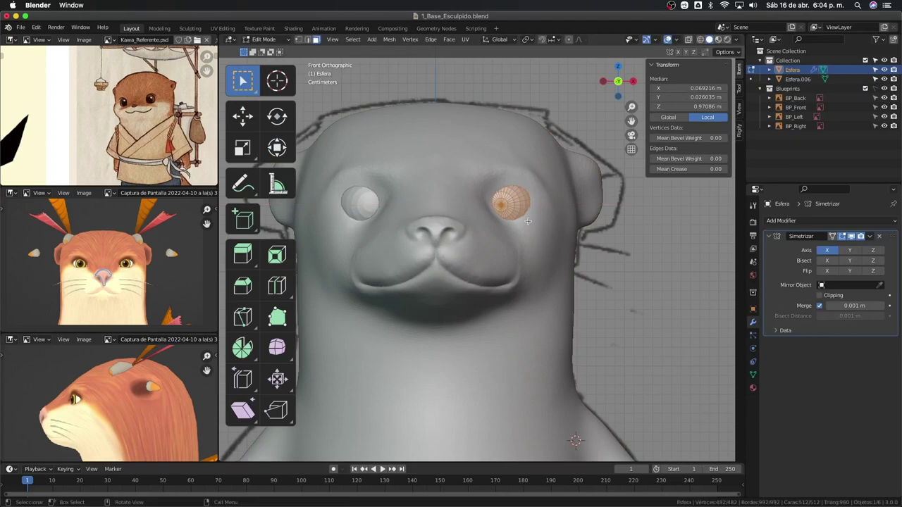
key("g")
key("x")
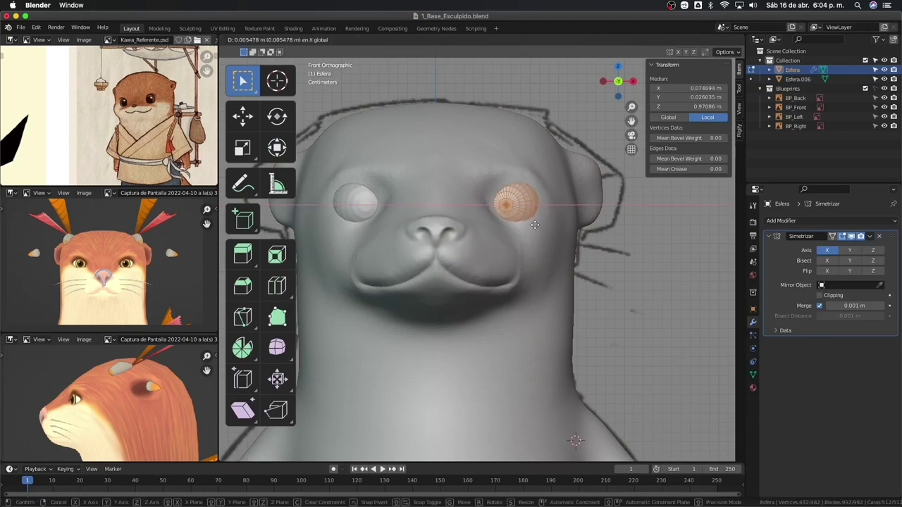
left_click(535, 224)
Step: Check the eye placement from the side, then reselect the body Esfera.006 in Object Mode
mouse_move(535, 224)
middle_mouse_down()
mouse_move(546, 261)
mouse_move(535, 257)
middle_mouse_up()
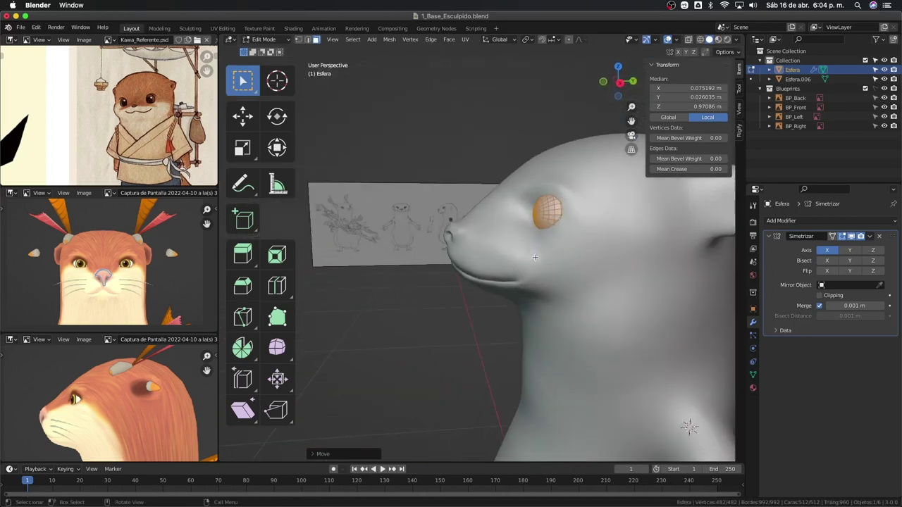
key("KP_3")
mouse_move(550, 245)
middle_mouse_down()
mouse_move(571, 296)
mouse_move(553, 267)
middle_mouse_up()
key("ctrl+Tab")
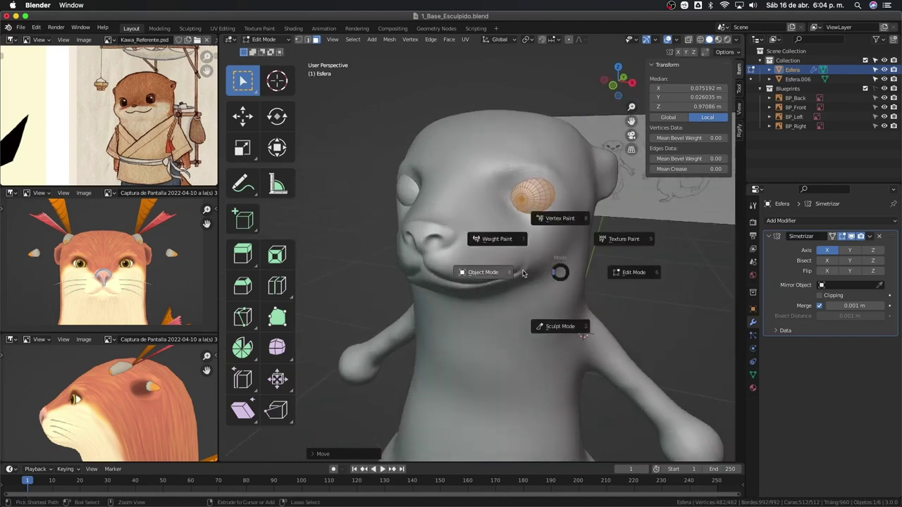
left_click(486, 267)
left_click(552, 256)
key("ctrl+Tab")
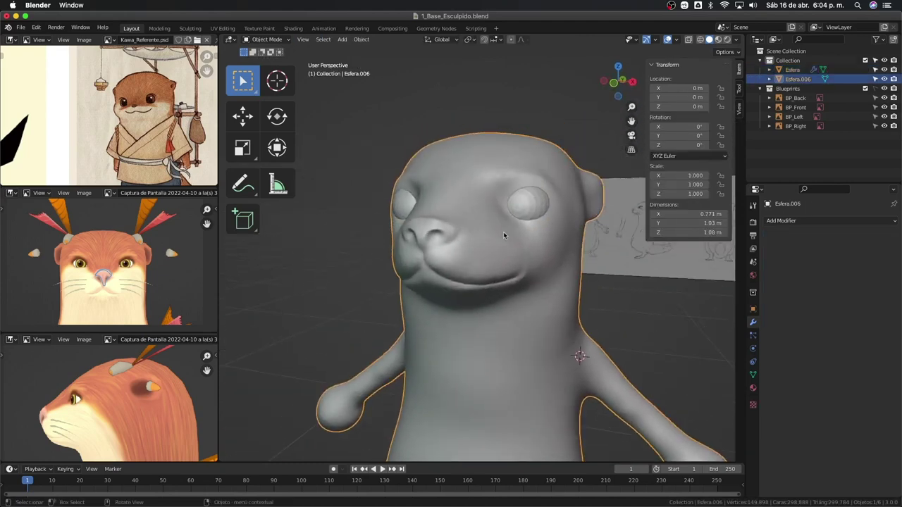
Step: Put the otter body back into Sculpt Mode and check the Dyntopo settings
middle_click_drag(503, 231, 565, 209)
key("ctrl+Tab")
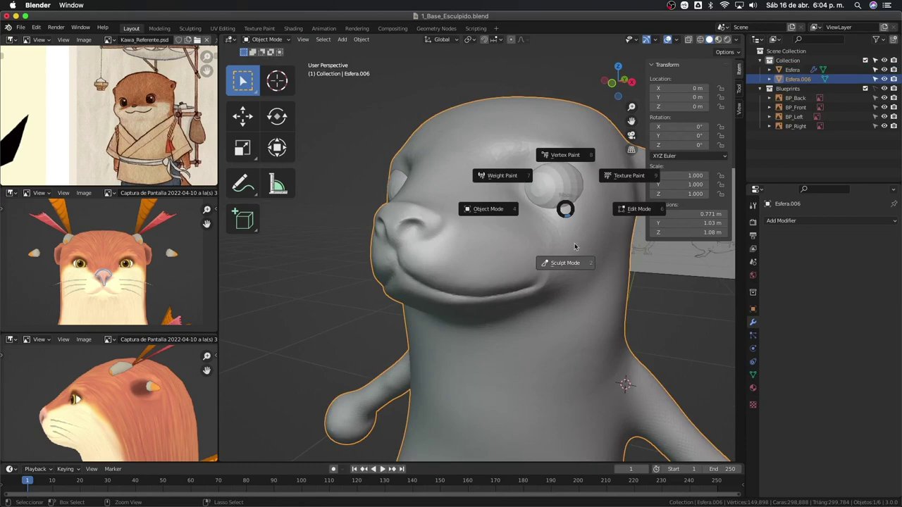
left_click(520, 262)
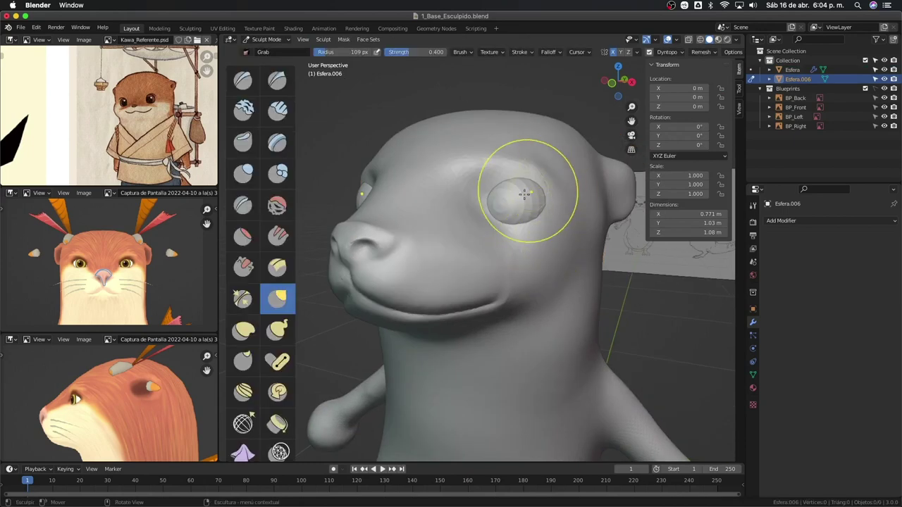
middle_click_drag(542, 211, 584, 155)
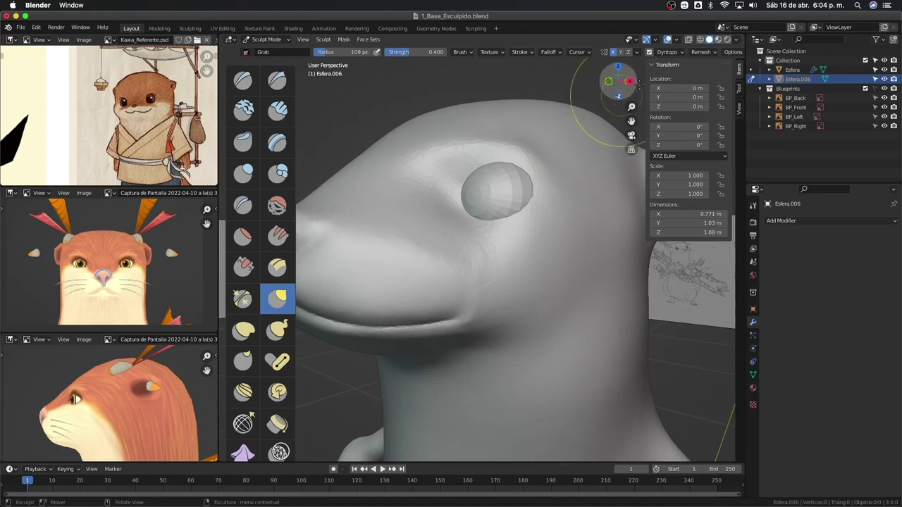
left_click(668, 53)
left_click(681, 50)
left_click(679, 51)
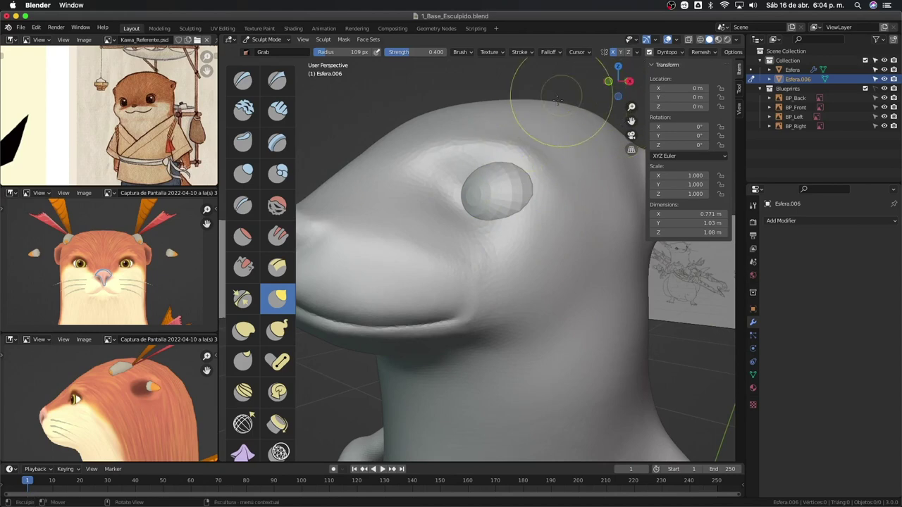
Step: Zoom in on the eye and grab the skin along its upper edge with a 72 px brush
mouse_move(540, 80)
middle_mouse_down()
mouse_move(505, 216)
mouse_move(533, 113)
middle_mouse_up()
scroll(503, 161, "up", 2)
scroll(519, 201, "up", 2)
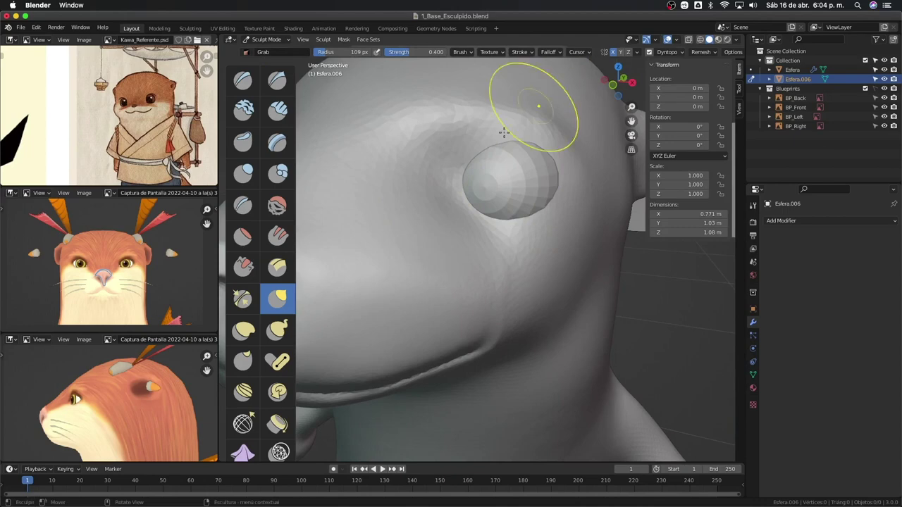
scroll(495, 161, "up", 2)
mouse_move(495, 160)
middle_mouse_down()
mouse_move(515, 181)
mouse_move(477, 189)
middle_mouse_up()
key("f")
left_click(461, 181)
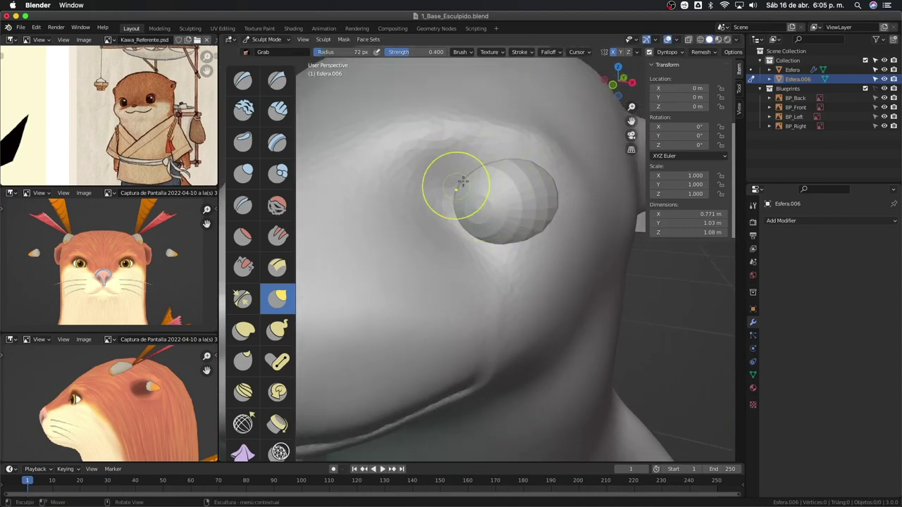
left_click_drag(499, 166, 489, 196)
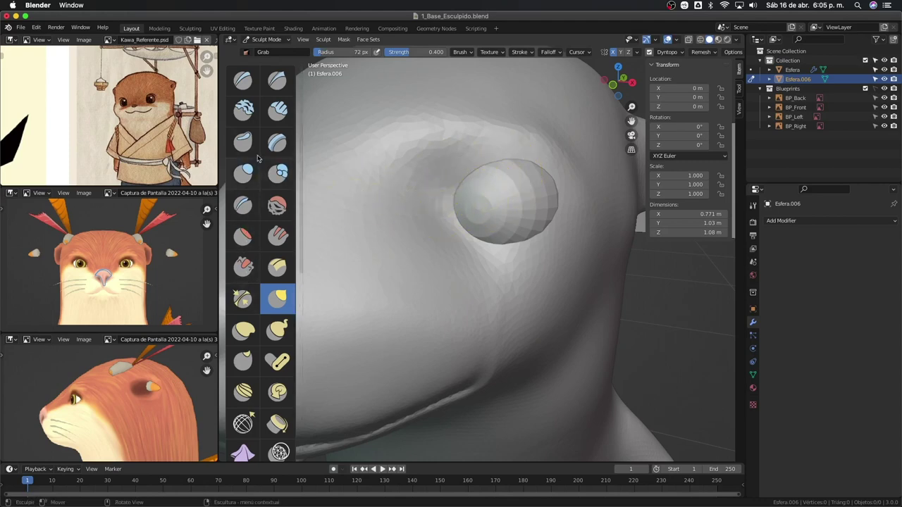
left_click(244, 173)
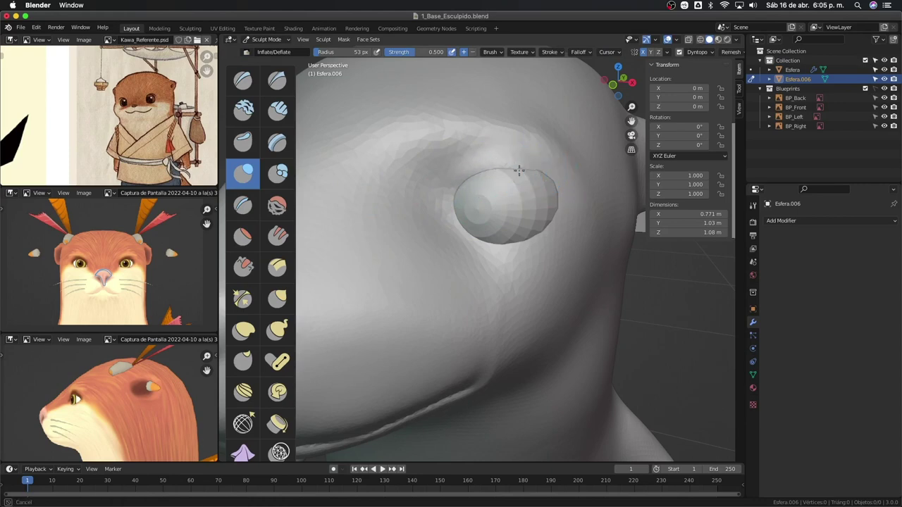
Step: Inflate the eye socket rim around the eye sphere with a 67 px brush
key("f")
middle_click_drag(575, 173, 544, 151)
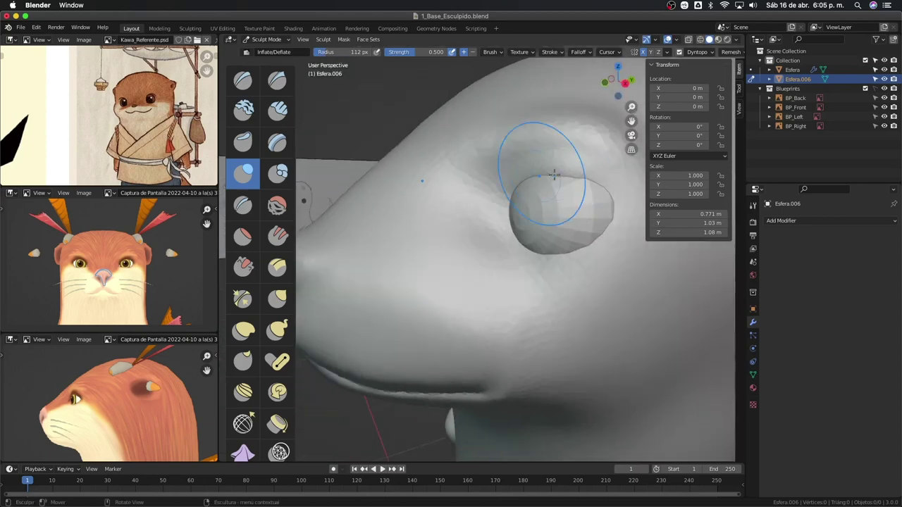
mouse_move(584, 187)
middle_mouse_down()
mouse_move(543, 185)
mouse_move(497, 218)
mouse_move(438, 233)
middle_mouse_up()
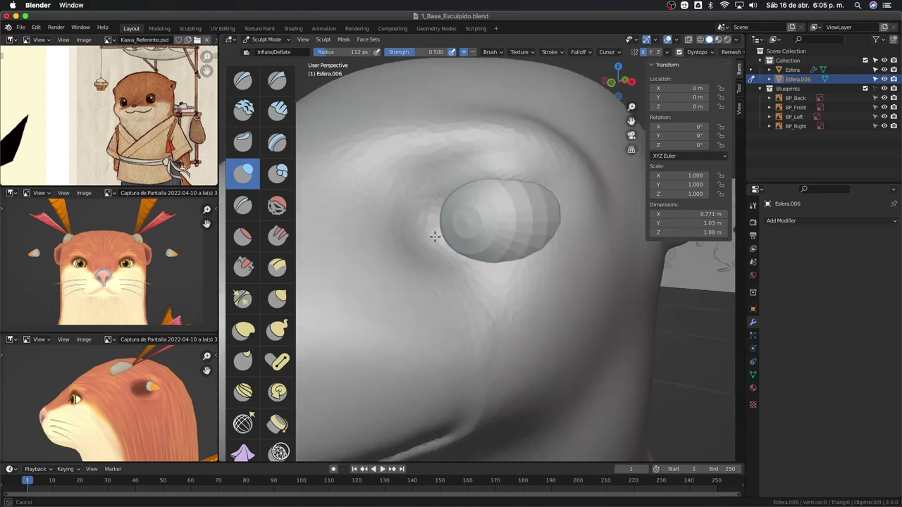
key("f")
left_click(427, 239)
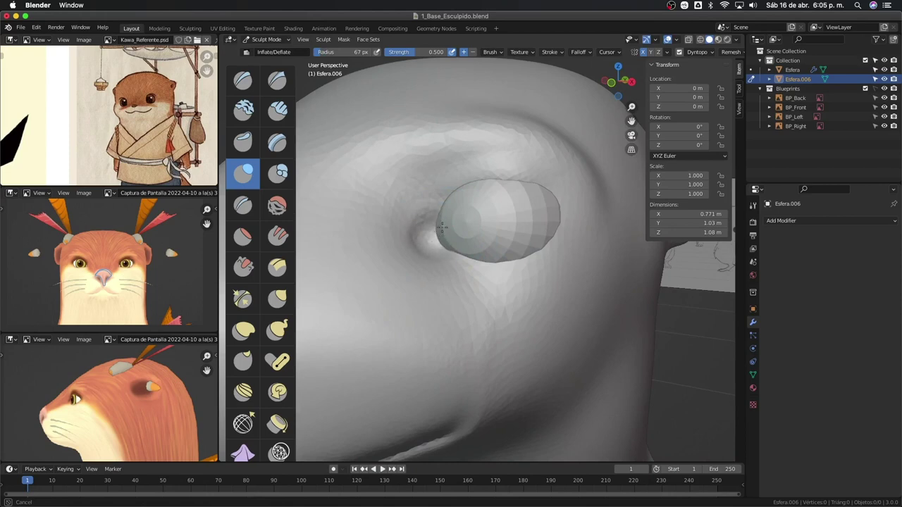
middle_click_drag(442, 226, 409, 227)
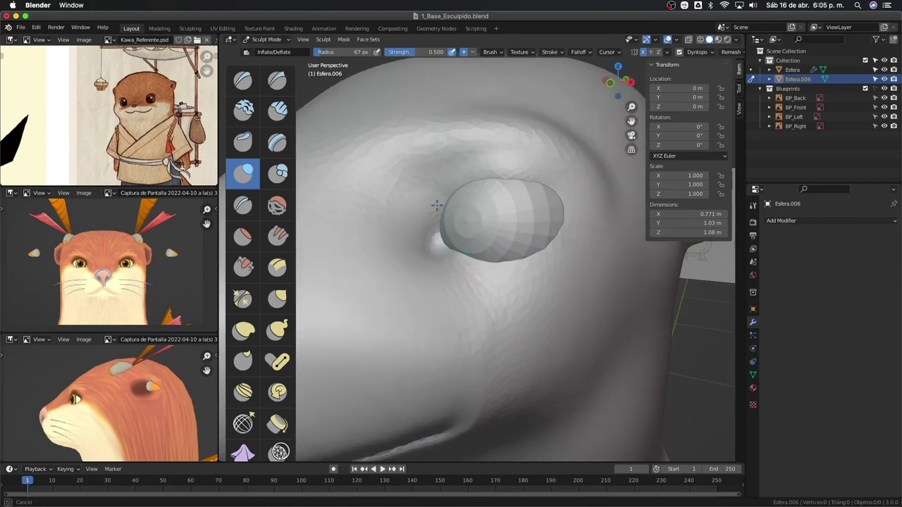
mouse_move(518, 243)
middle_mouse_down()
mouse_move(529, 262)
mouse_move(511, 255)
middle_mouse_up()
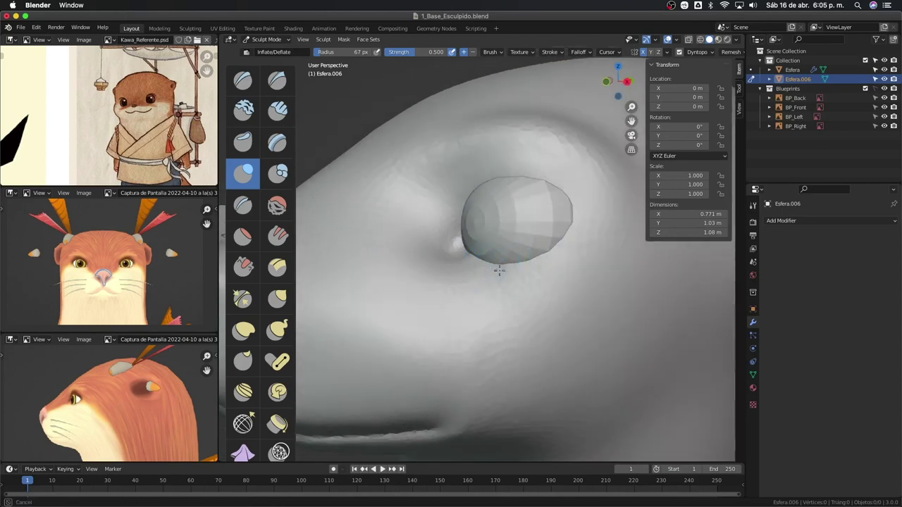
Step: Shape the eye's lower lid with a 50 px Draw brush
key("x")
key("f")
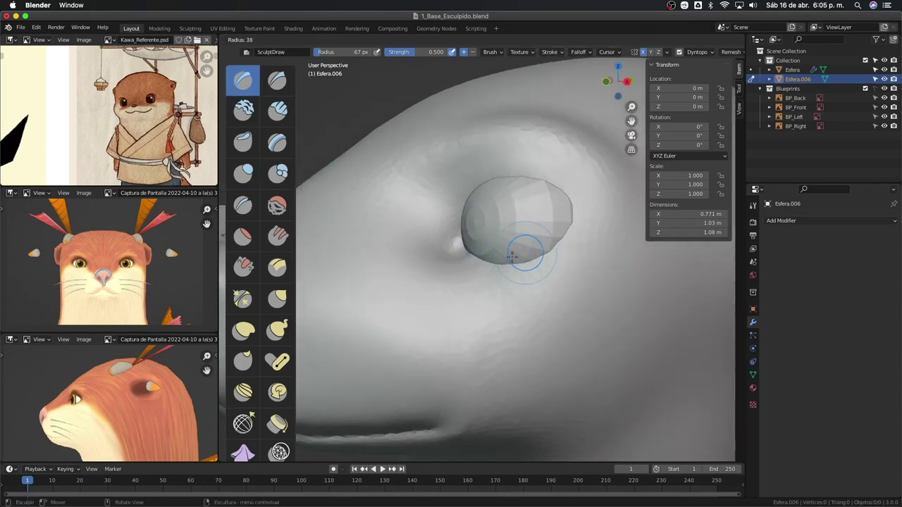
left_click(512, 257)
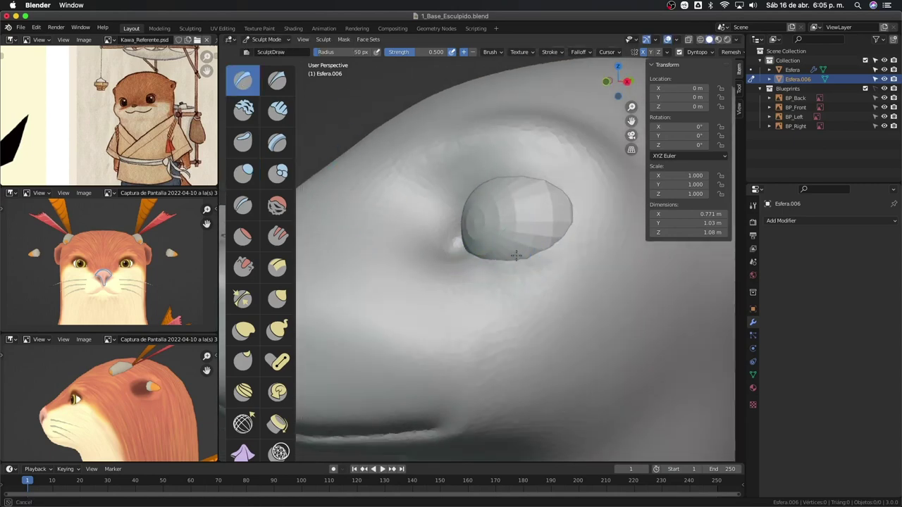
left_click_drag(516, 255, 581, 226)
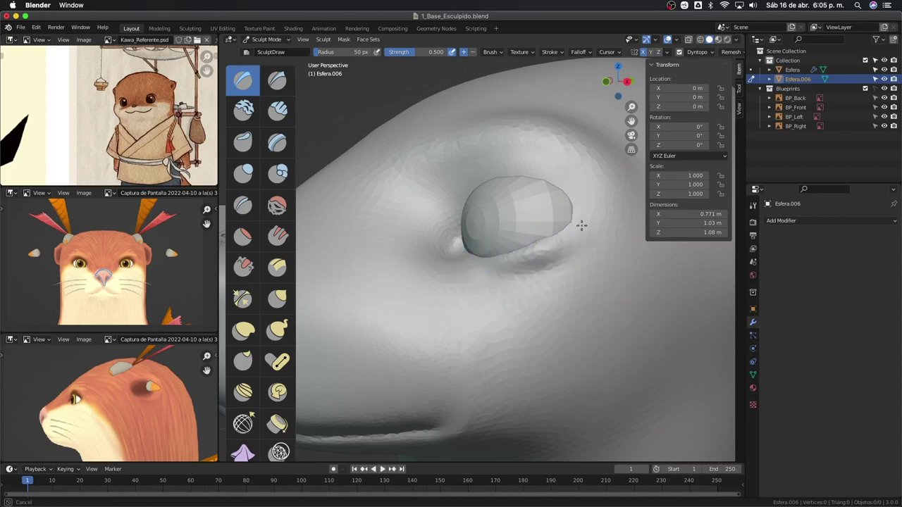
Step: Build up cheek volume below the eye with a 108 px Draw brush
key("f")
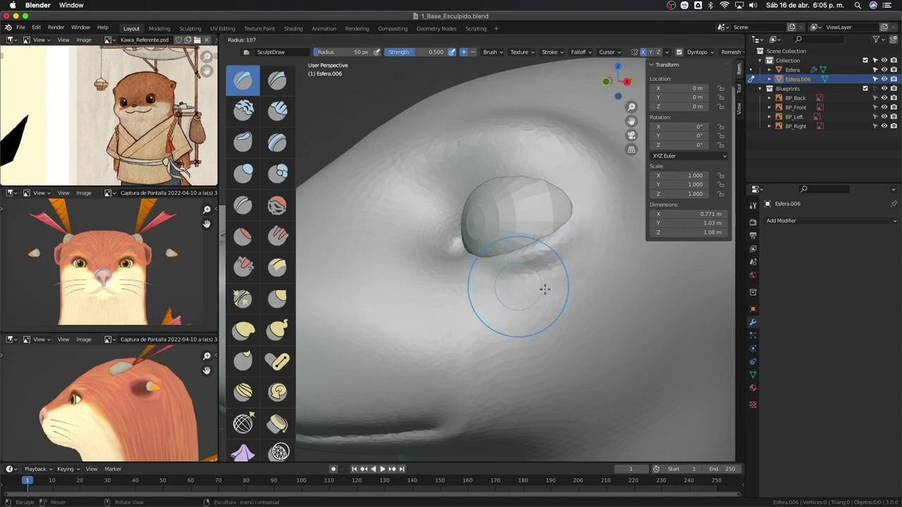
left_click(540, 280)
mouse_move(540, 281)
left_mouse_down()
mouse_move(488, 286)
mouse_move(530, 290)
left_mouse_up()
mouse_move(474, 289)
middle_mouse_down()
mouse_move(489, 295)
mouse_move(455, 342)
mouse_move(505, 308)
mouse_move(477, 288)
mouse_move(568, 274)
mouse_move(542, 291)
mouse_move(489, 302)
mouse_move(470, 286)
middle_mouse_up()
mouse_move(529, 273)
middle_mouse_down()
mouse_move(502, 286)
mouse_move(514, 294)
mouse_move(505, 286)
middle_mouse_up()
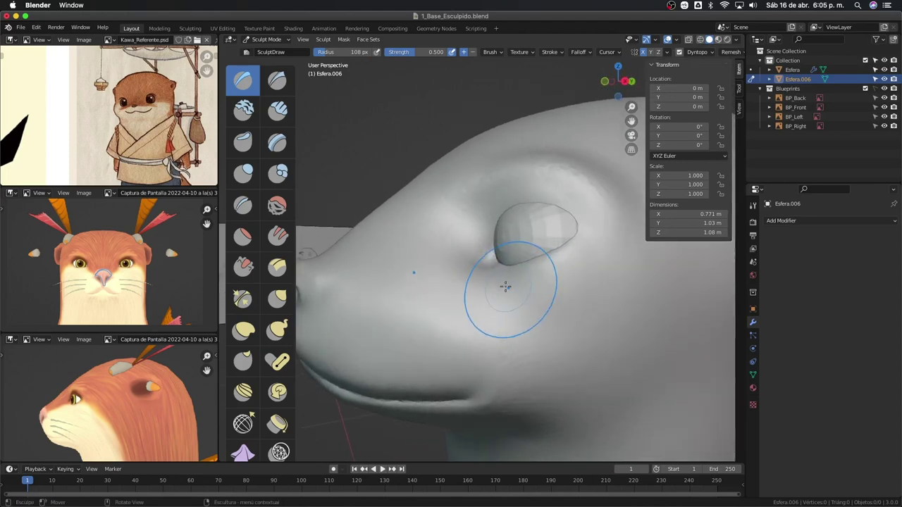
key("g")
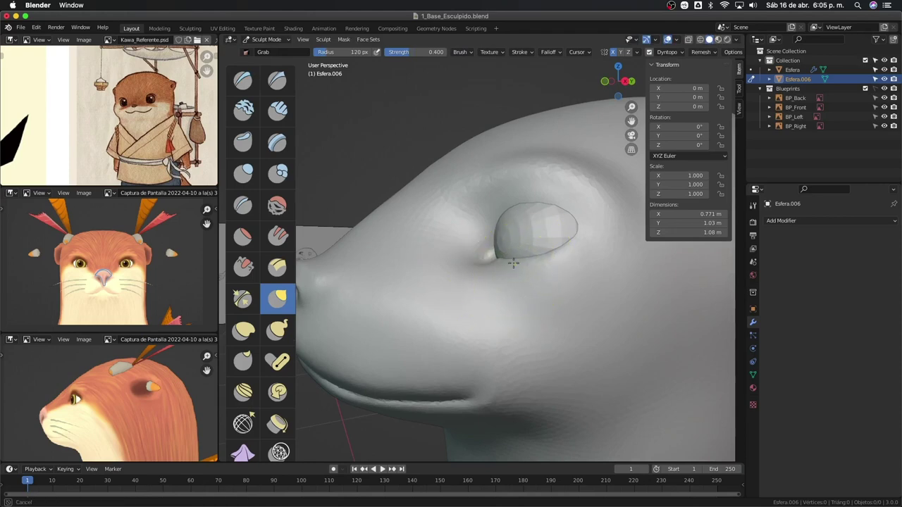
Step: Inflate and grab the skin so it wraps more fully around the eye sphere
mouse_move(501, 262)
middle_mouse_down()
mouse_move(518, 263)
mouse_move(543, 292)
mouse_move(547, 271)
mouse_move(453, 236)
mouse_move(499, 276)
mouse_move(517, 211)
mouse_move(519, 312)
mouse_move(495, 266)
mouse_move(539, 216)
mouse_move(527, 239)
middle_mouse_up()
key("i")
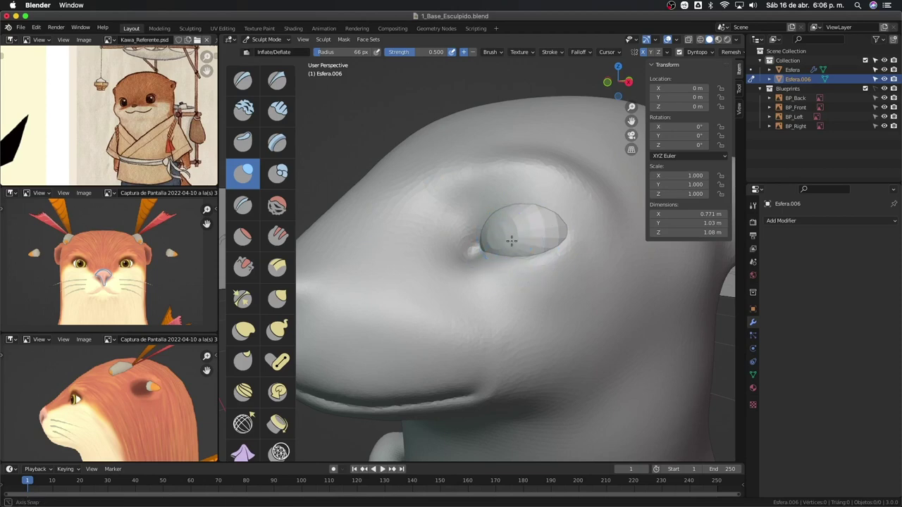
mouse_move(511, 241)
middle_mouse_down()
mouse_move(475, 228)
mouse_move(485, 250)
middle_mouse_up()
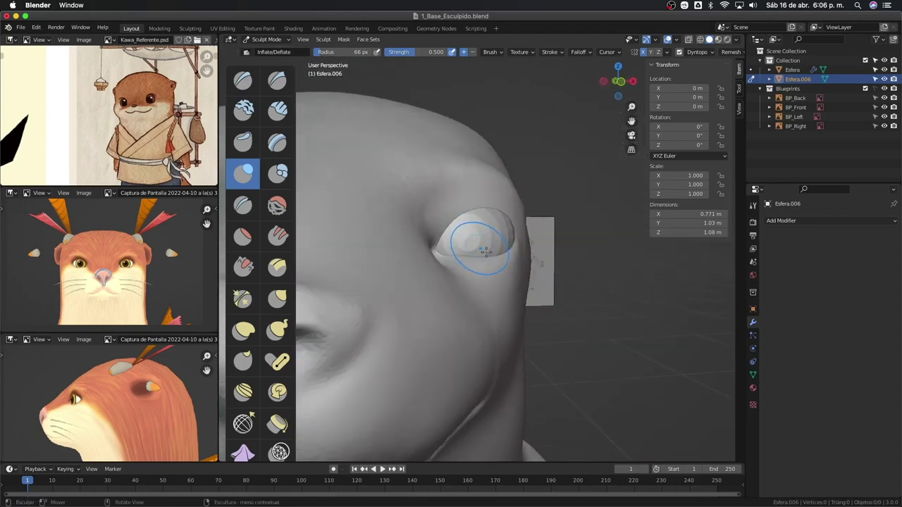
key("g")
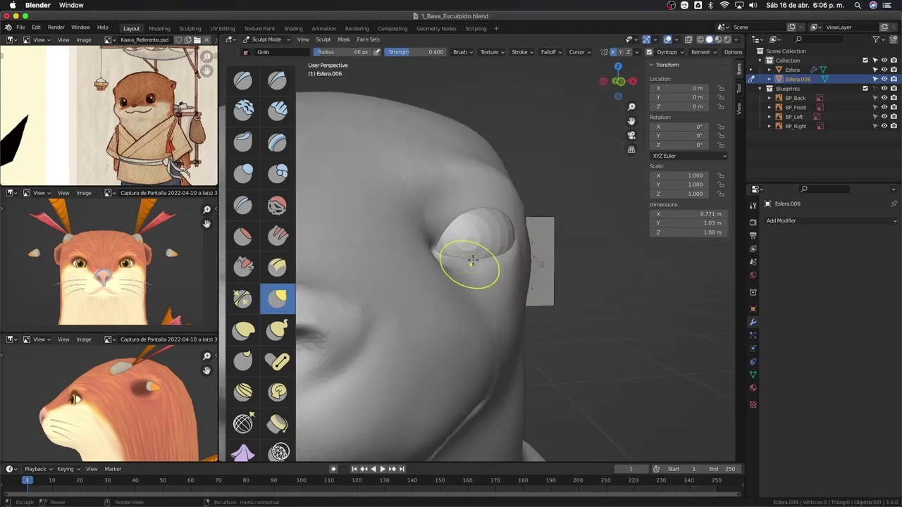
middle_click_drag(501, 257, 485, 245)
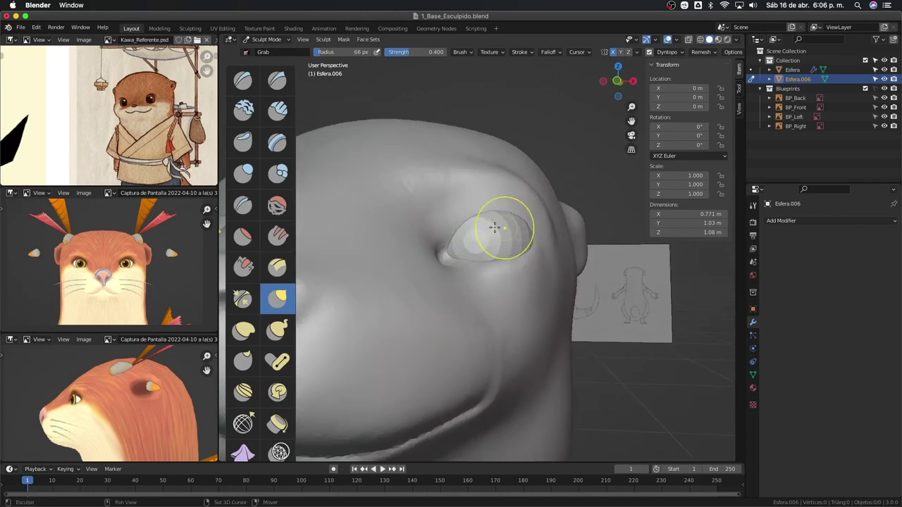
middle_click_drag(539, 246, 509, 255)
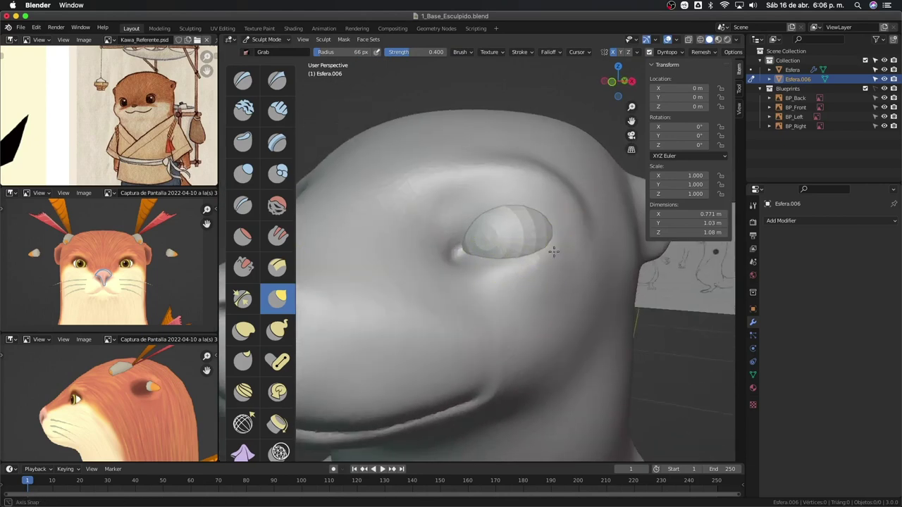
Step: Compare the head's profile with the side blueprint in Right Orthographic view
scroll(552, 249, "down", 5)
middle_click_drag(499, 288, 464, 346)
key("KP_3")
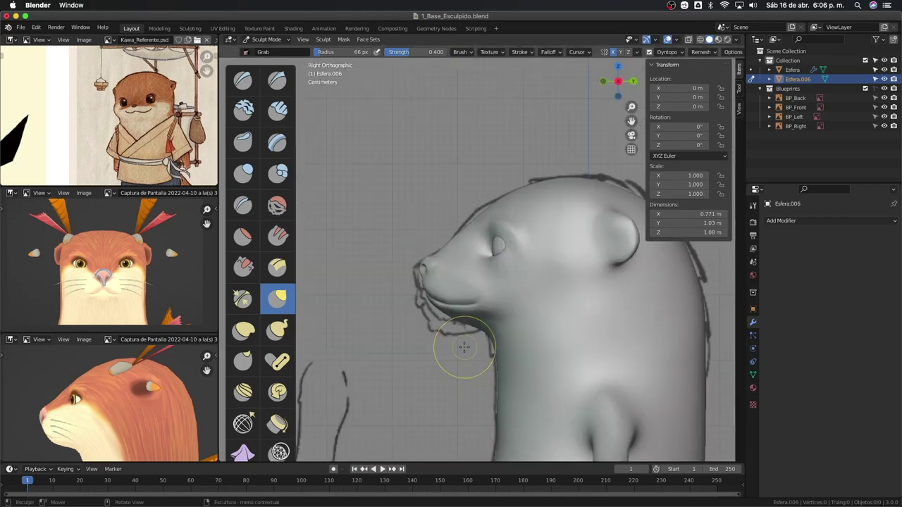
scroll(465, 347, "up", 3)
scroll(503, 211, "up", 2)
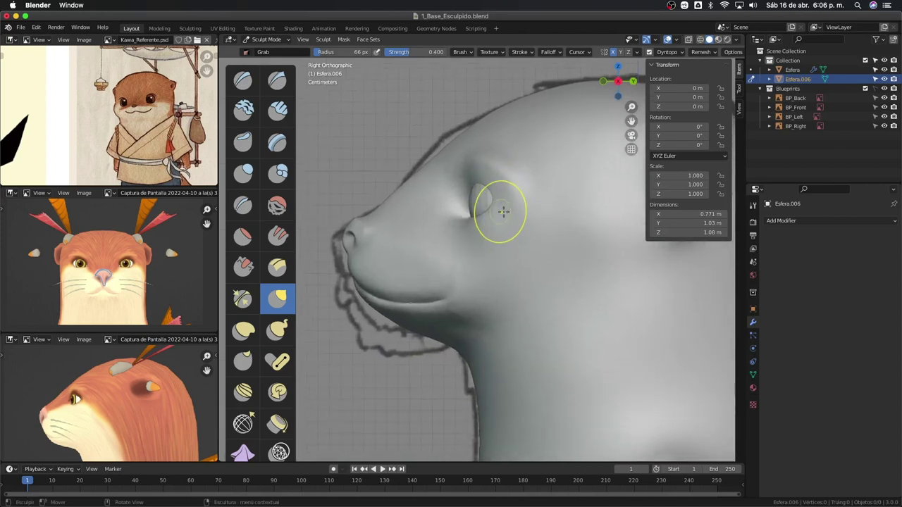
mouse_move(495, 227)
middle_mouse_down()
mouse_move(543, 221)
mouse_move(493, 268)
middle_mouse_up()
Step: Carve a crease around the eye outline with a 57 px Crease brush
key("shift+c")
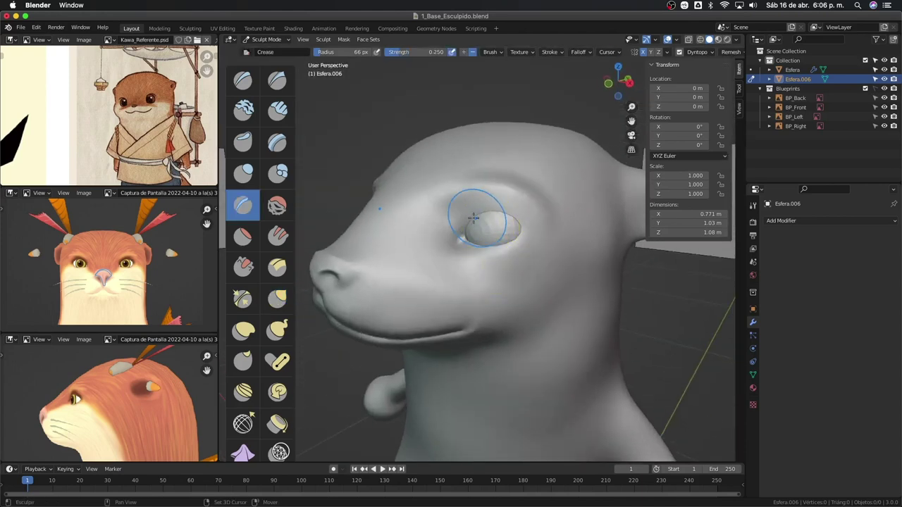
left_click(461, 211)
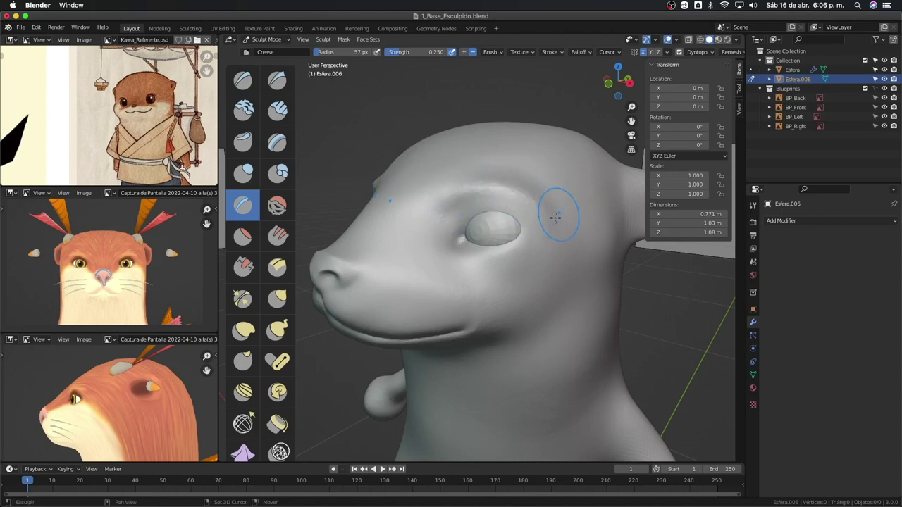
mouse_move(506, 222)
middle_mouse_down()
mouse_move(413, 238)
mouse_move(446, 191)
middle_mouse_up()
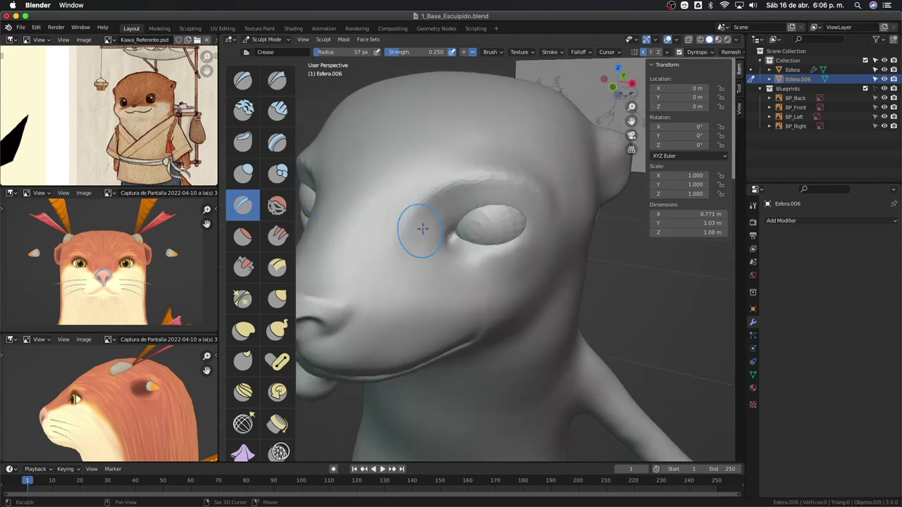
mouse_move(544, 220)
middle_mouse_down()
mouse_move(479, 221)
mouse_move(451, 242)
middle_mouse_up()
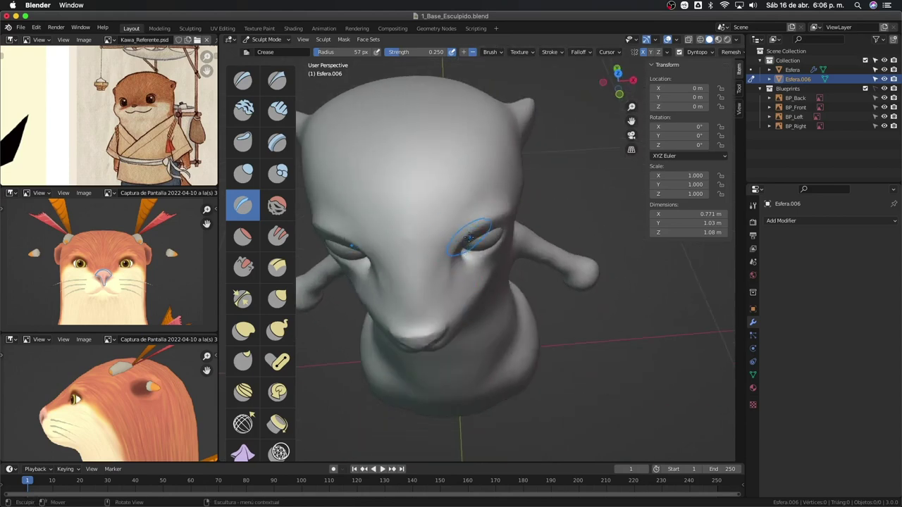
key("g")
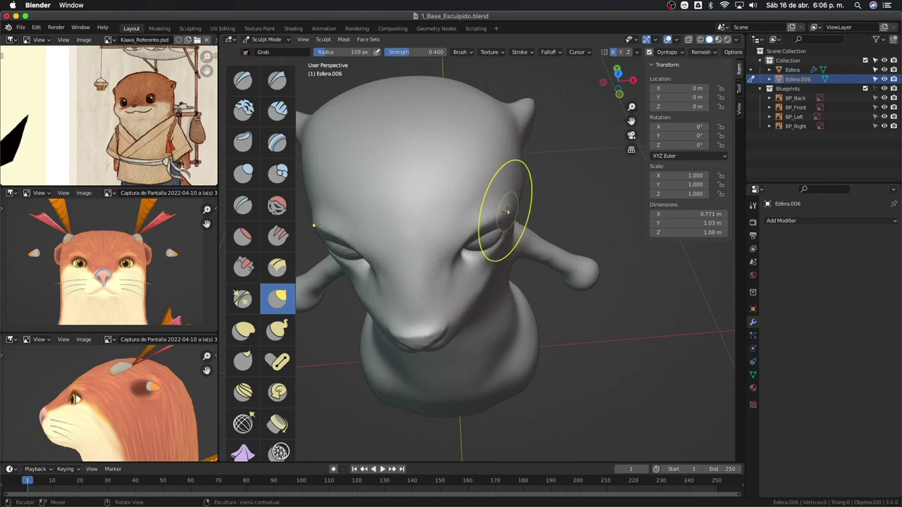
Step: Check the otter's head in right side view, orbiting in close to the eye
middle_click_drag(415, 256, 513, 273)
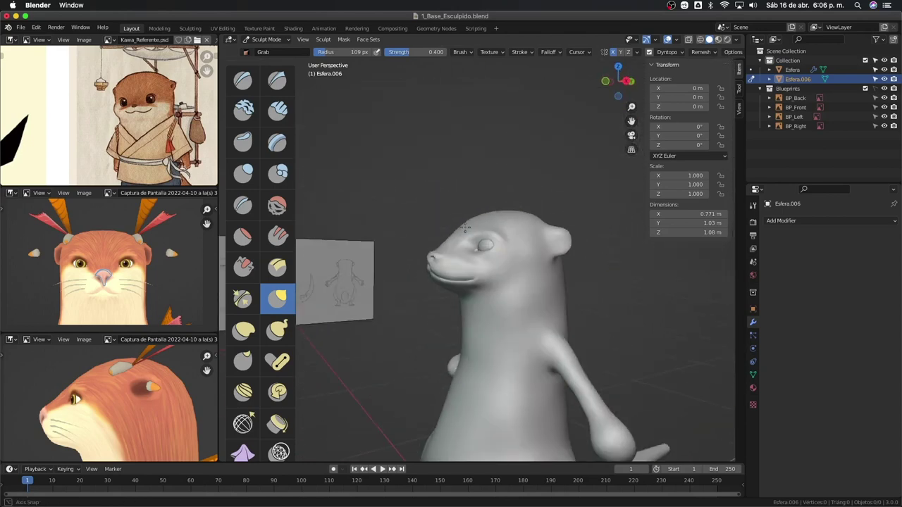
key("KP_3")
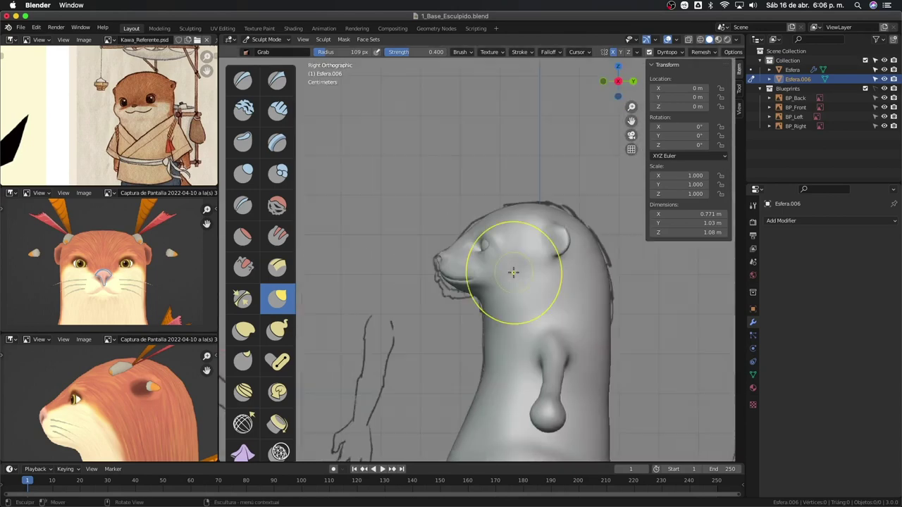
middle_click_drag(507, 298, 502, 275)
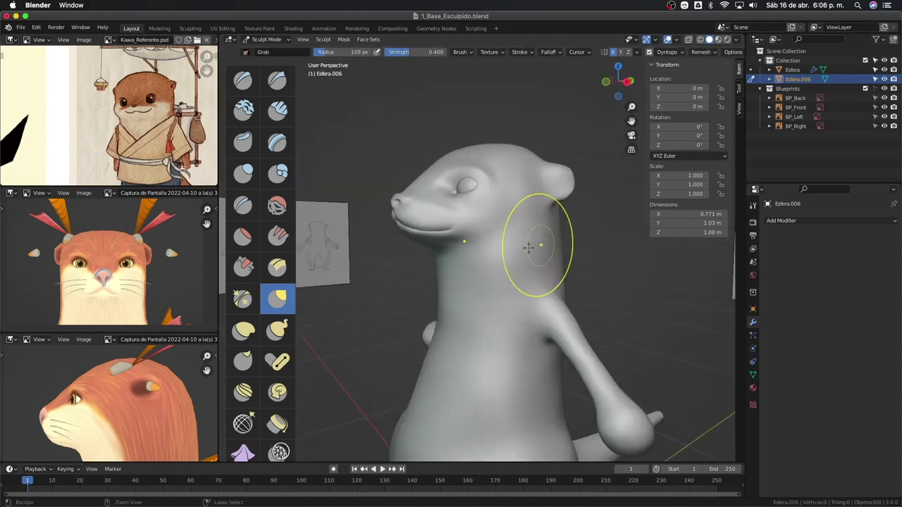
middle_click_drag(505, 233, 533, 250)
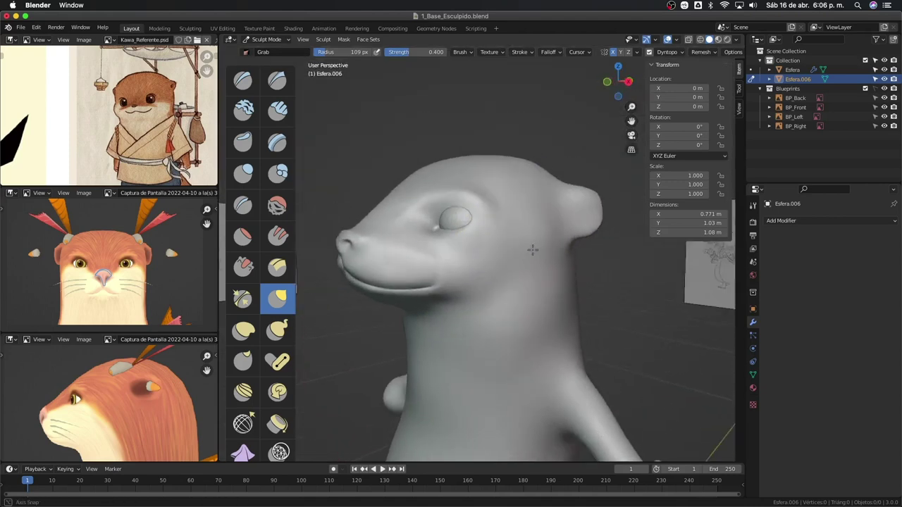
scroll(513, 261, "up", 2)
mouse_move(478, 246)
middle_mouse_down()
mouse_move(483, 221)
mouse_move(507, 209)
mouse_move(510, 185)
mouse_move(469, 191)
mouse_move(467, 212)
mouse_move(439, 195)
mouse_move(504, 203)
mouse_move(520, 233)
mouse_move(533, 233)
mouse_move(544, 274)
mouse_move(559, 238)
mouse_move(536, 206)
mouse_move(548, 188)
middle_mouse_up()
scroll(483, 211, "up", 2)
Step: Raise the Grab brush radius to 133 then 154 px, and view the body from the front
key("f")
left_click(463, 207)
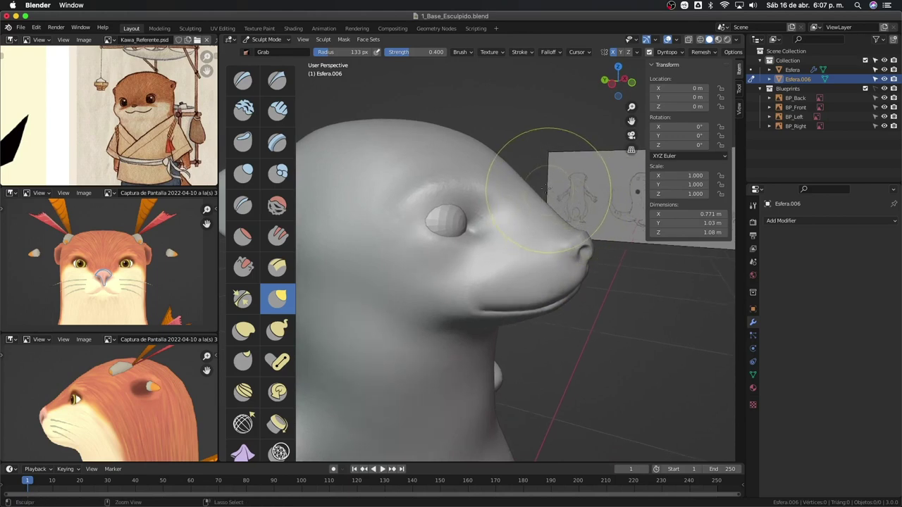
key("f")
left_click(517, 173)
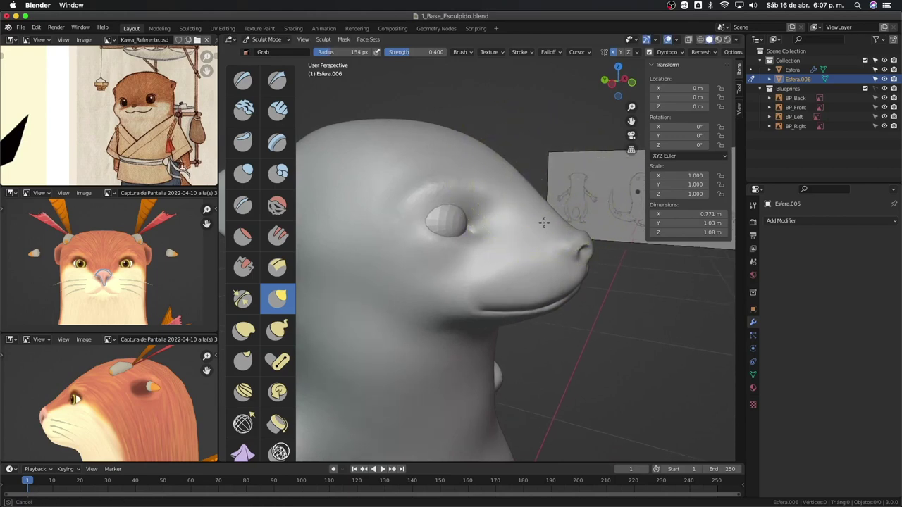
mouse_move(533, 232)
middle_mouse_down()
mouse_move(453, 235)
mouse_move(584, 252)
mouse_move(636, 282)
mouse_move(495, 284)
mouse_move(572, 270)
middle_mouse_up()
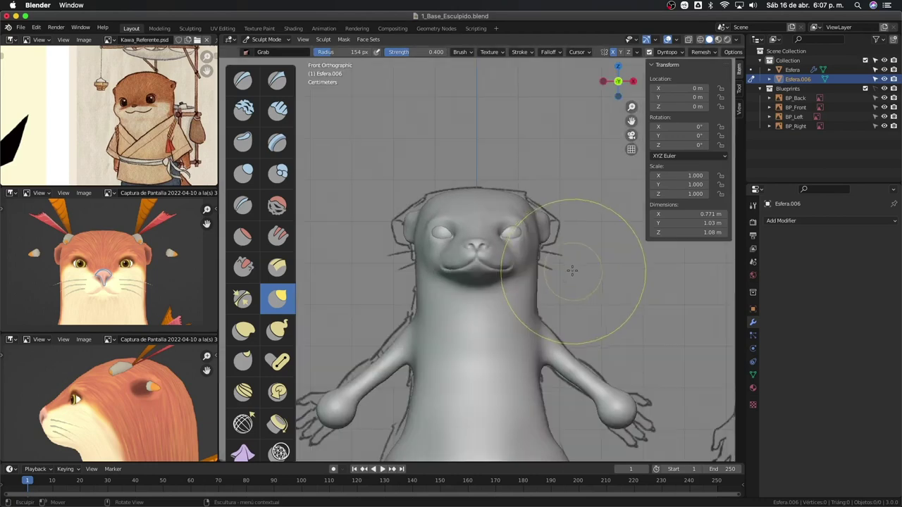
Step: Zoom in on the otter's eye from the front and shrink the Grab radius to 125 px
scroll(539, 193, "up", 1)
scroll(547, 232, "up", 4)
scroll(519, 226, "up", 1)
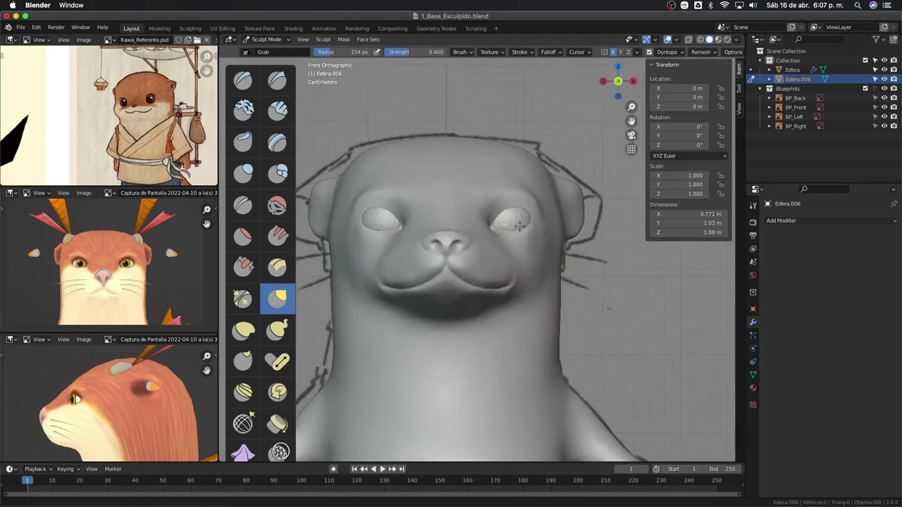
scroll(519, 225, "up", 3)
scroll(517, 224, "up", 1)
scroll(507, 216, "up", 1)
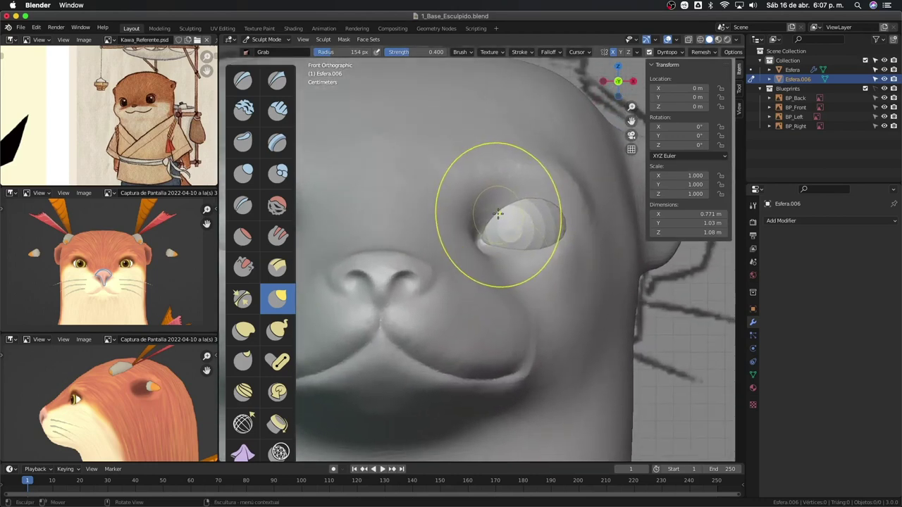
key("bracketleft")
key("bracketleft")
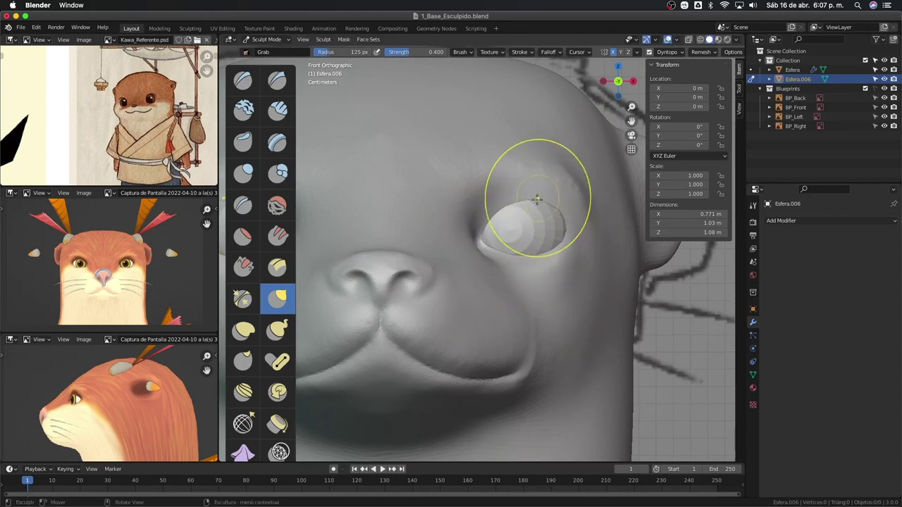
Step: Orbit out around the head and whole body, then bring up the mode pie menu
mouse_move(538, 202)
middle_mouse_down()
mouse_move(484, 191)
mouse_move(499, 207)
middle_mouse_up()
scroll(477, 211, "down", 2)
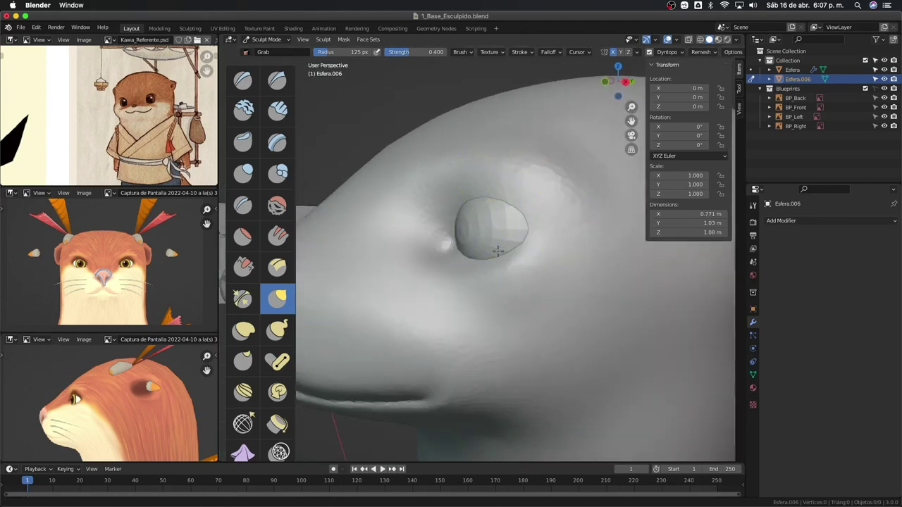
scroll(472, 261, "down", 5)
mouse_move(463, 312)
middle_mouse_down()
mouse_move(548, 298)
mouse_move(574, 316)
mouse_move(539, 332)
mouse_move(568, 362)
mouse_move(473, 287)
mouse_move(463, 261)
mouse_move(498, 343)
mouse_move(485, 269)
mouse_move(479, 282)
mouse_move(496, 253)
mouse_move(518, 275)
middle_mouse_up()
mouse_move(512, 243)
middle_mouse_down()
mouse_move(493, 226)
mouse_move(516, 275)
mouse_move(447, 322)
mouse_move(445, 282)
mouse_move(550, 277)
mouse_move(491, 236)
middle_mouse_up()
key("ctrl+Tab")
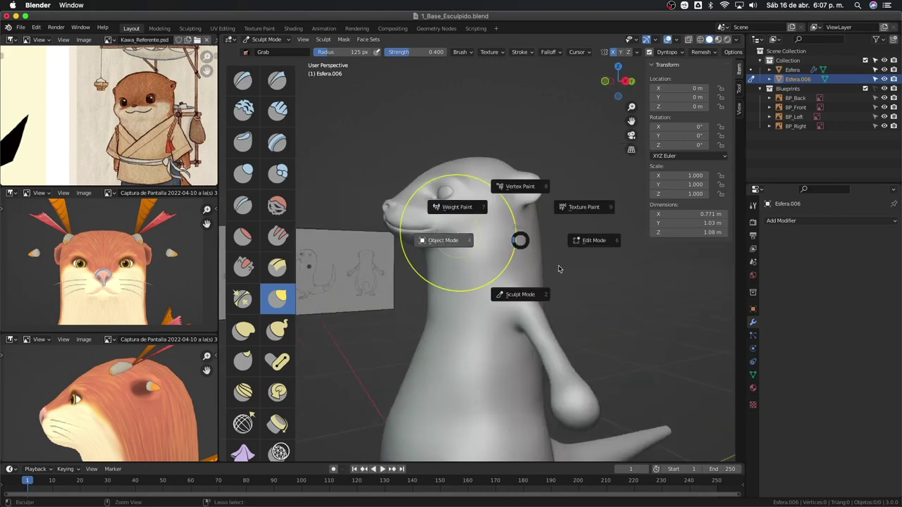
Step: Return to Object Mode and check the otter in front and right side orthographic views
key("4")
mouse_move(558, 268)
middle_mouse_down()
mouse_move(565, 265)
mouse_move(535, 331)
mouse_move(577, 324)
middle_mouse_up()
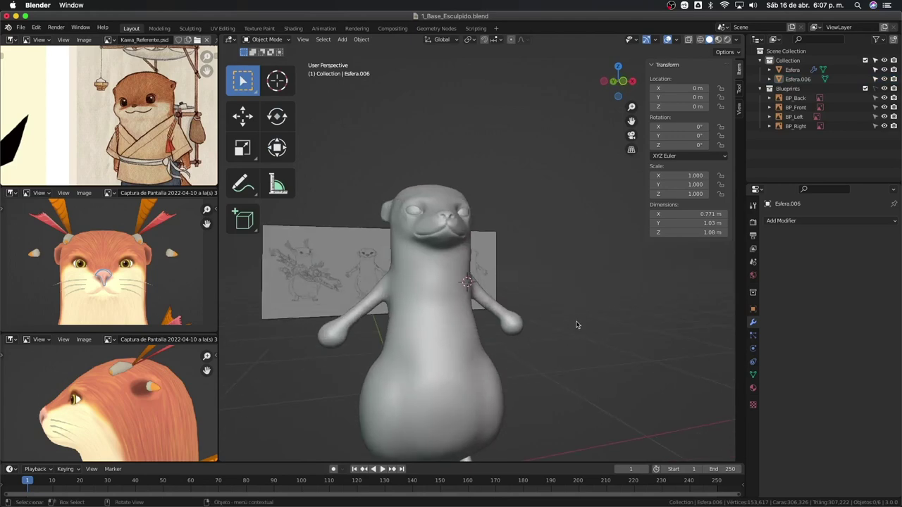
key("KP_1")
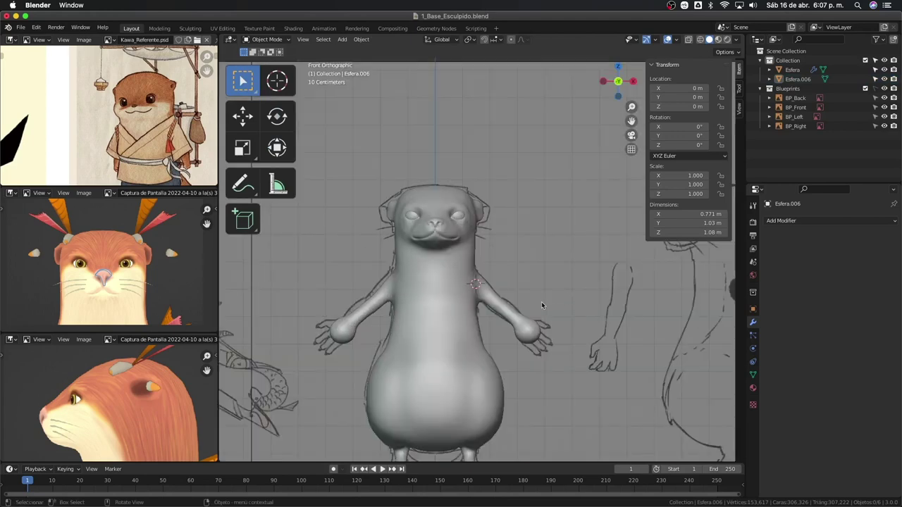
key("KP_3")
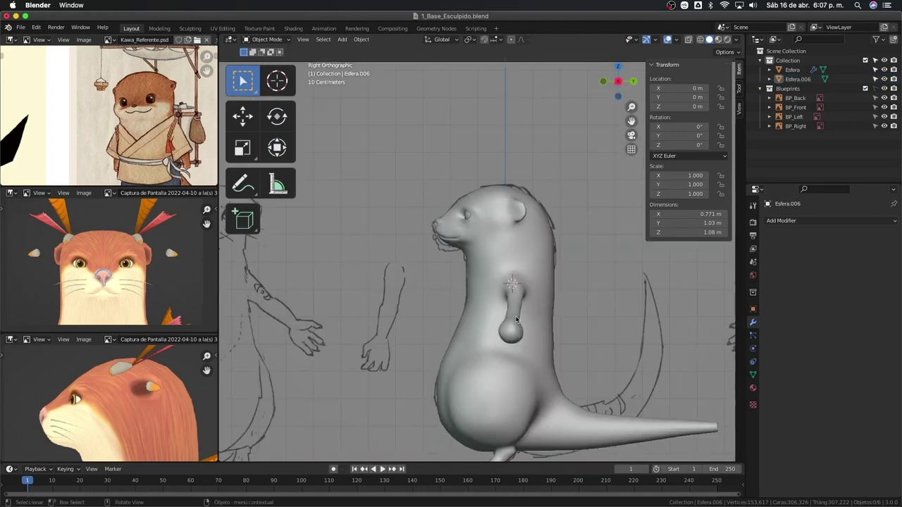
Step: Select the otter body mesh Esfera.006 and bring up its interaction mode choices
mouse_move(513, 286)
middle_mouse_down("ctrl")
mouse_move(467, 258)
mouse_move(451, 267)
middle_mouse_up("ctrl")
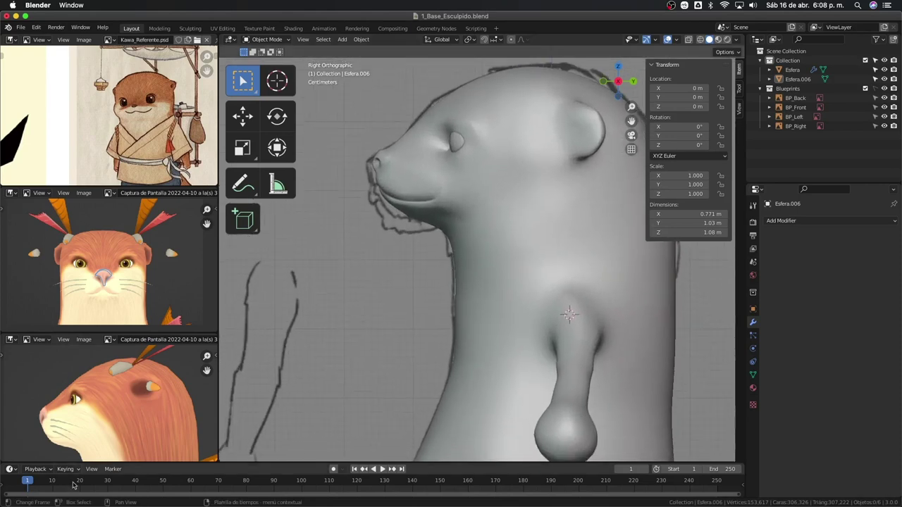
mouse_move(491, 206)
middle_mouse_down()
mouse_move(474, 238)
mouse_move(493, 242)
mouse_move(557, 300)
mouse_move(527, 266)
middle_mouse_up()
left_click(527, 266)
key("ctrl+Tab")
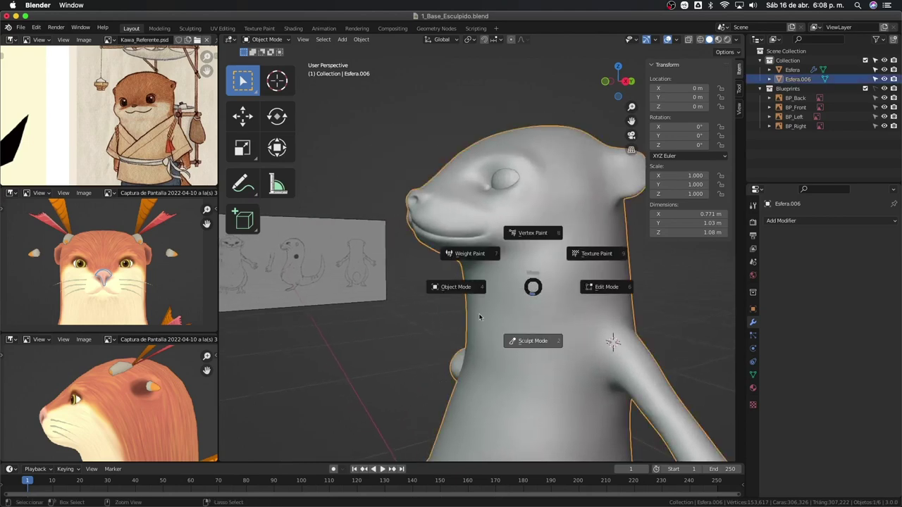
Step: Enter Sculpt Mode and puff out the otter's mouth area with the Inflate/Deflate brush
key("2")
key("KP_3")
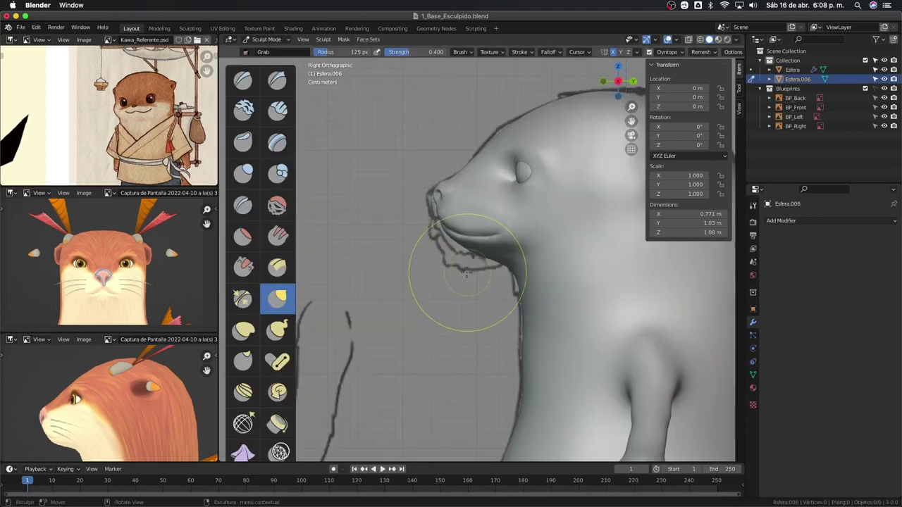
mouse_move(459, 294)
middle_mouse_down()
mouse_move(479, 243)
mouse_move(467, 282)
mouse_move(464, 238)
middle_mouse_up()
key("i")
left_click_drag(447, 235, 458, 264)
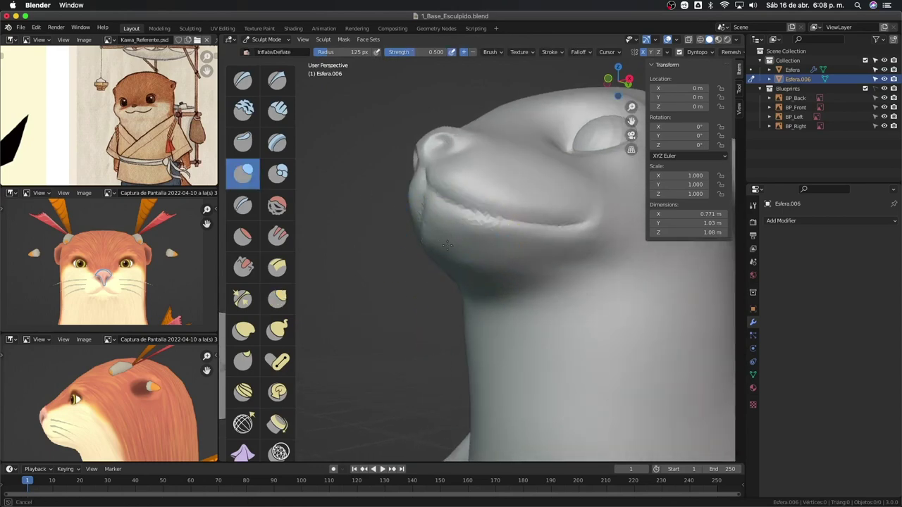
Step: Inspect the chin, neck, eye and nose from several orbiting angles
mouse_move(457, 279)
middle_mouse_down()
mouse_move(453, 221)
mouse_move(493, 243)
middle_mouse_up()
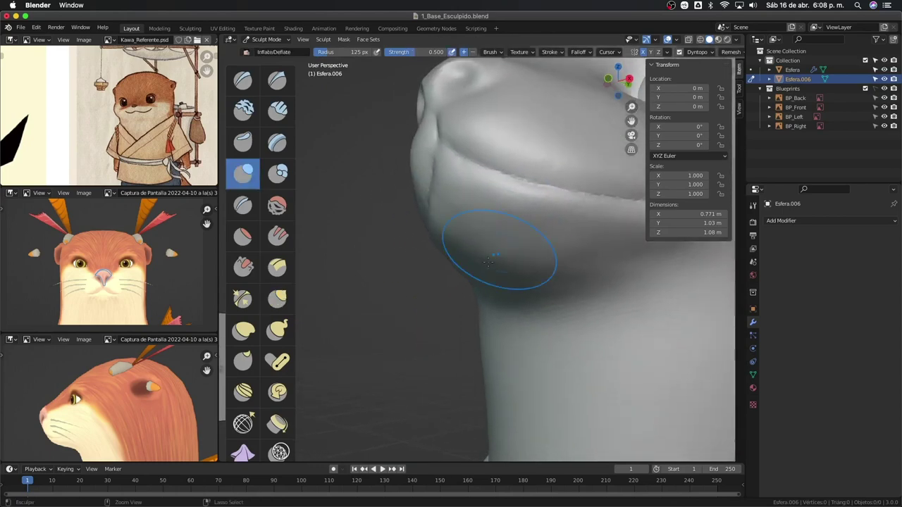
scroll(456, 209, "up", 2)
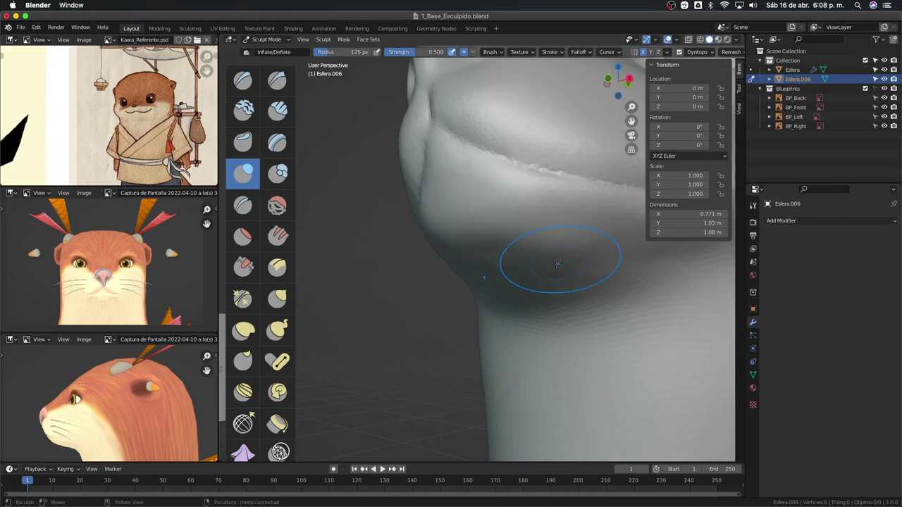
middle_click_drag(556, 263, 483, 257)
scroll(493, 211, "down", 5)
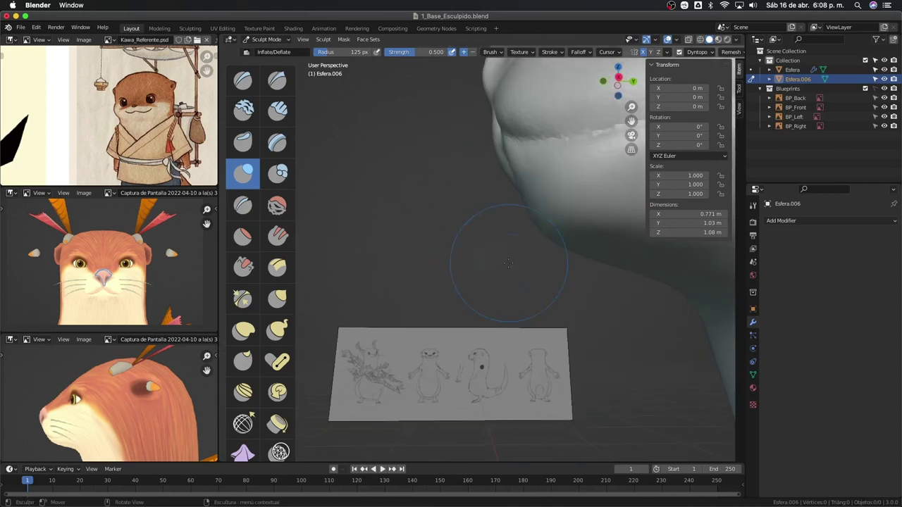
scroll(468, 233, "up", 2)
scroll(474, 274, "up", 2)
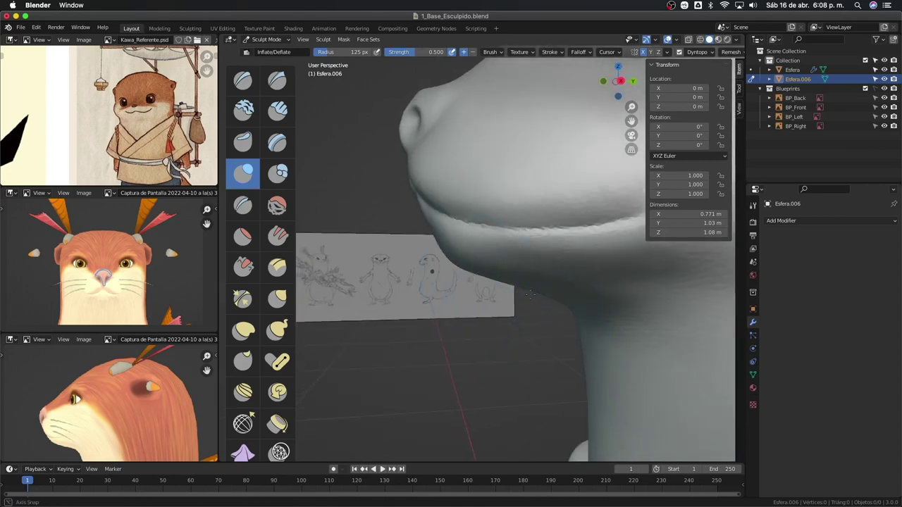
middle_click_drag(475, 273, 588, 282)
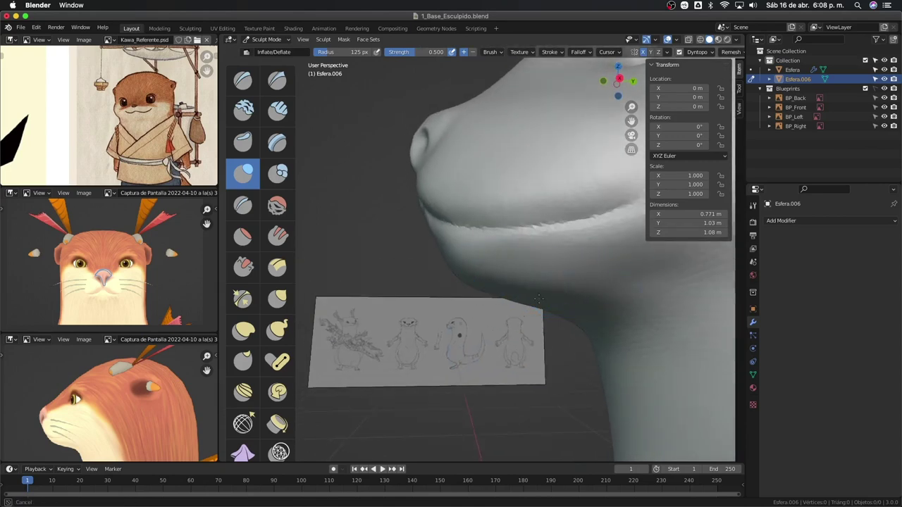
middle_click_drag(551, 300, 523, 358)
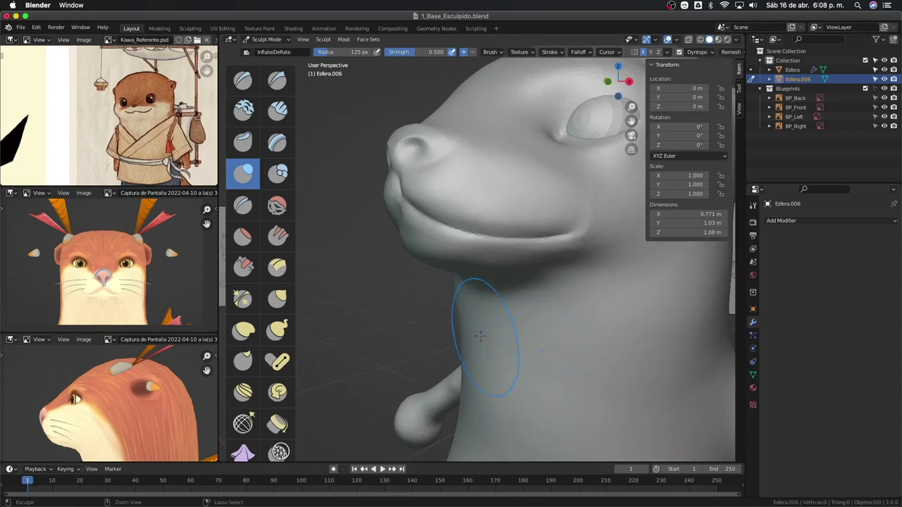
middle_click_drag(484, 322, 466, 288)
Step: Undo the last sculpt change on the head and return to the front view
key("ctrl+z")
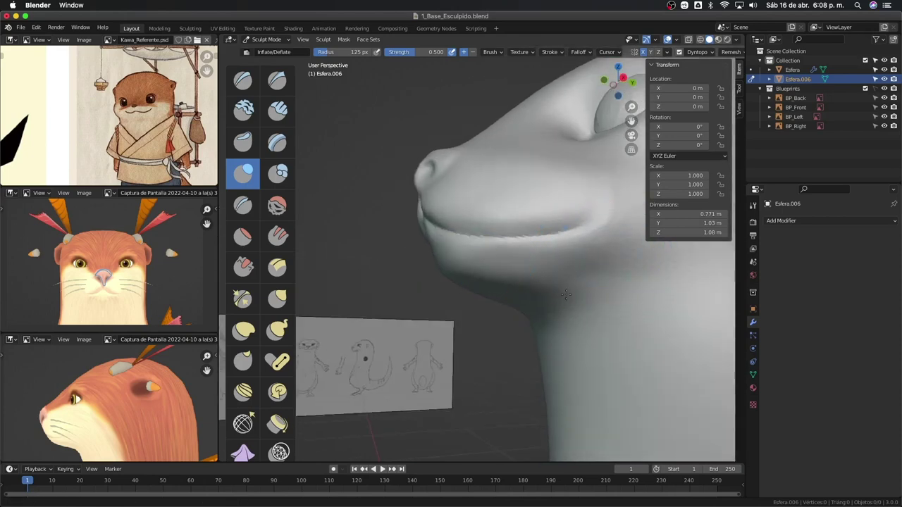
scroll(566, 296, "down", 5)
mouse_move(566, 295)
middle_mouse_down()
mouse_move(543, 358)
mouse_move(514, 322)
mouse_move(579, 239)
mouse_move(569, 204)
middle_mouse_up()
key("KP_1")
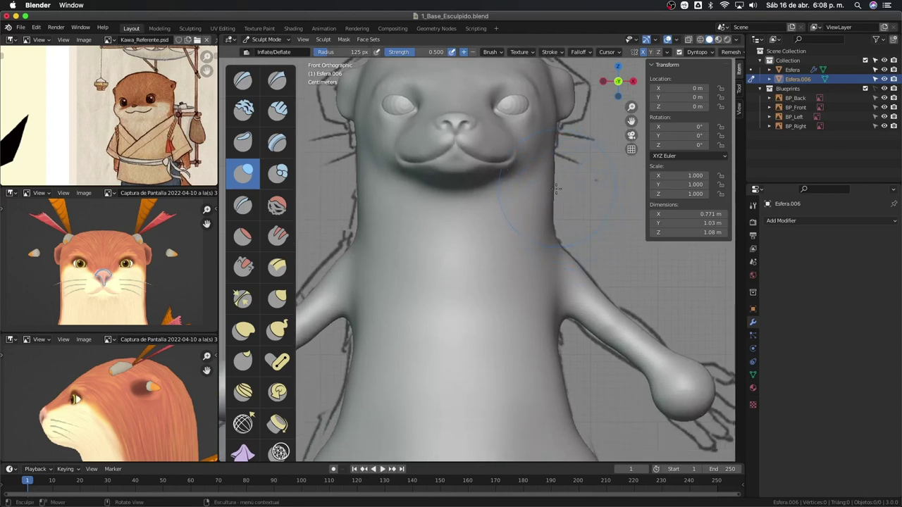
Step: Grab the right side of the neck and the right ear outward to the front blueprint outline
key("g")
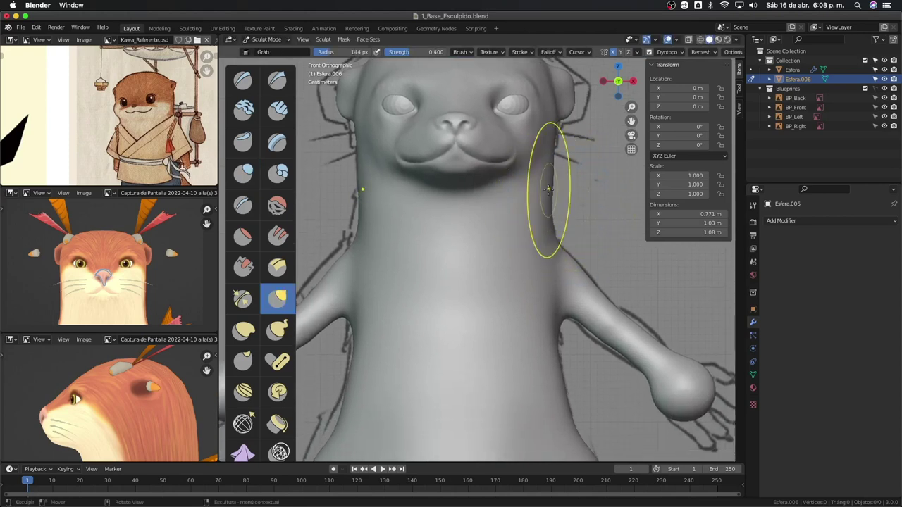
left_click_drag(548, 182, 550, 185)
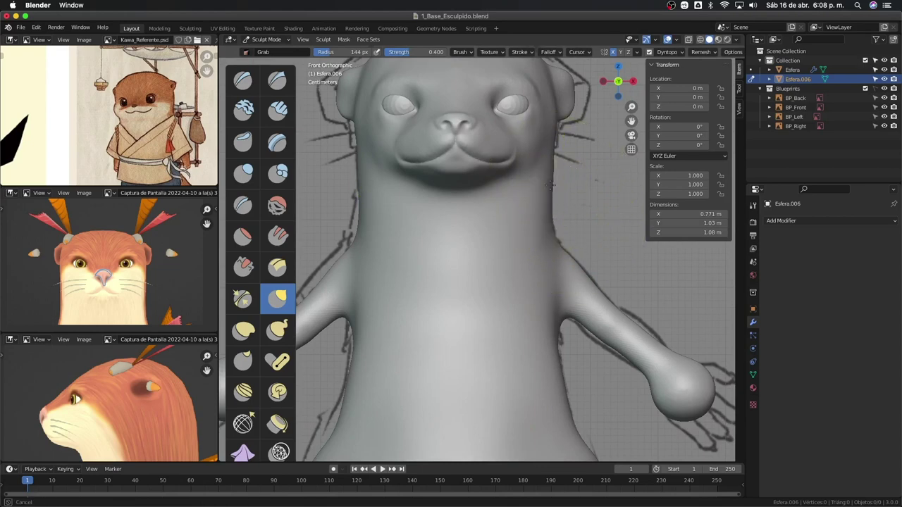
middle_click_drag(548, 187, 537, 267, "shift")
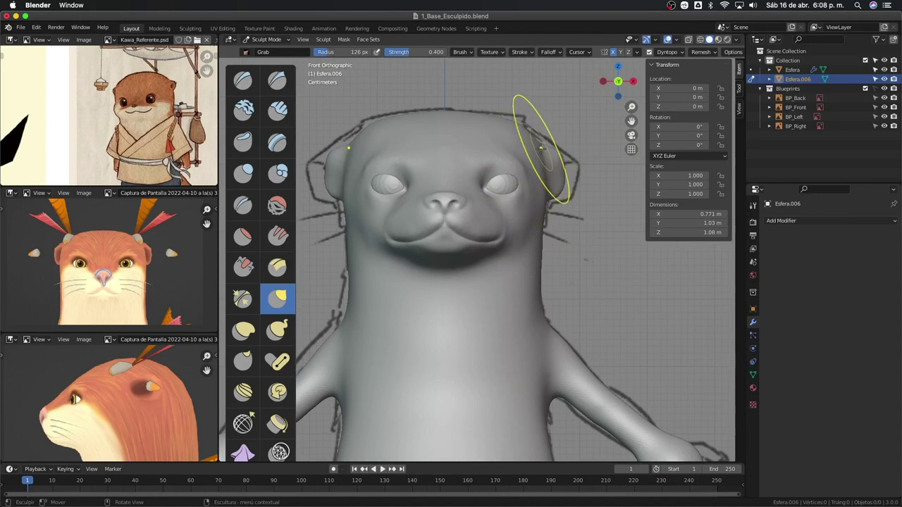
left_click_drag(543, 145, 522, 128)
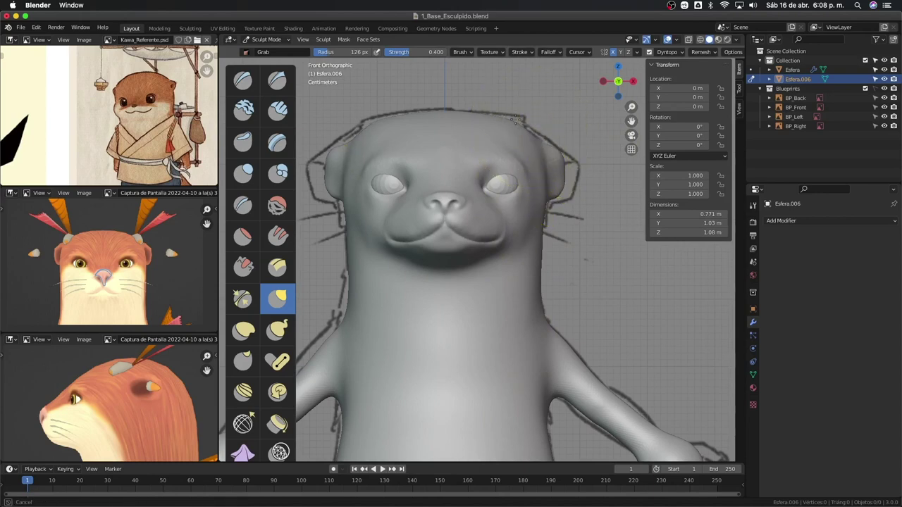
scroll(106, 106, "down", 5)
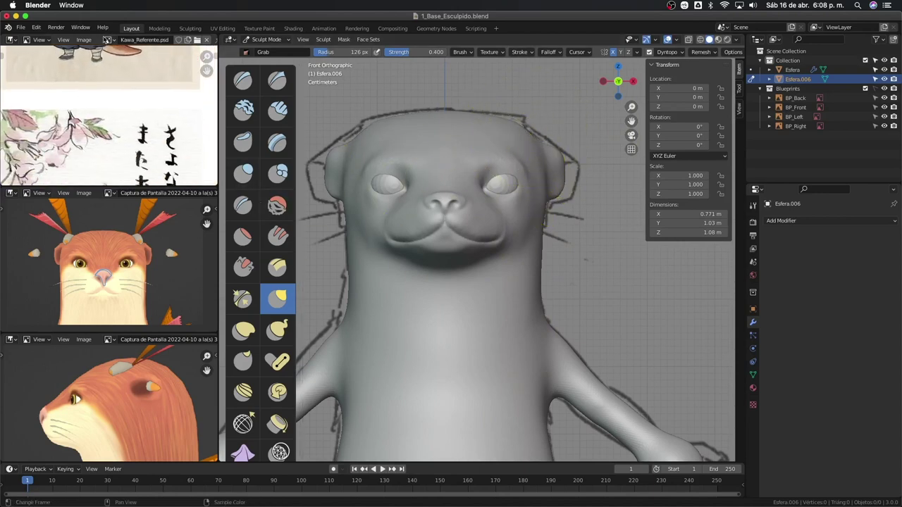
scroll(105, 112, "down", 5)
left_click_drag(573, 151, 562, 161)
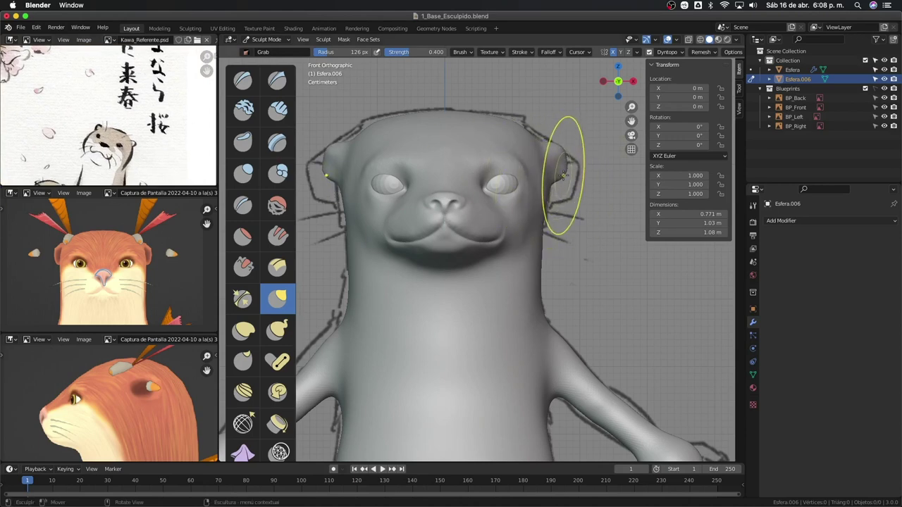
mouse_move(563, 175)
middle_mouse_down()
mouse_move(584, 161)
mouse_move(603, 195)
mouse_move(473, 227)
mouse_move(553, 212)
mouse_move(527, 191)
mouse_move(408, 218)
mouse_move(453, 232)
mouse_move(432, 207)
mouse_move(448, 228)
mouse_move(462, 214)
mouse_move(472, 202)
mouse_move(463, 191)
mouse_move(493, 145)
middle_mouse_up()
mouse_move(474, 240)
middle_mouse_down()
mouse_move(518, 247)
mouse_move(518, 207)
mouse_move(477, 218)
mouse_move(469, 207)
mouse_move(489, 200)
mouse_move(474, 206)
mouse_move(534, 226)
mouse_move(507, 237)
mouse_move(521, 236)
mouse_move(501, 194)
middle_mouse_up()
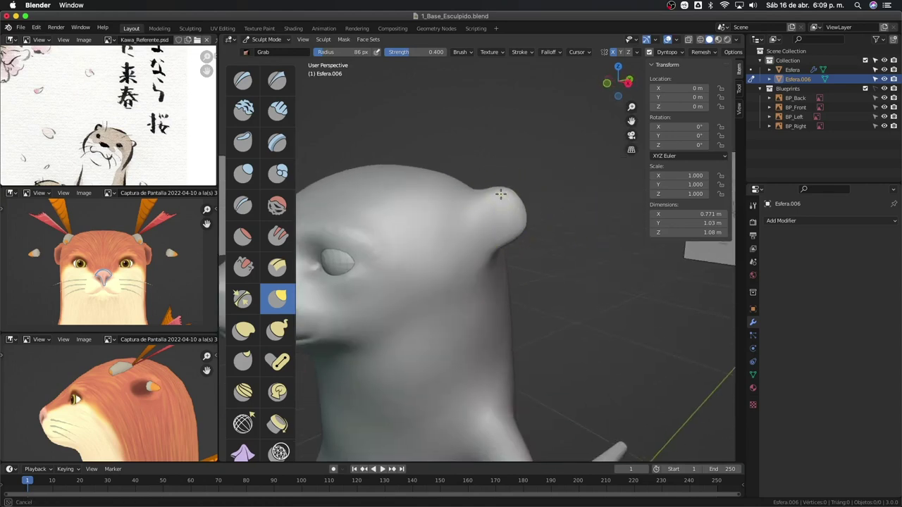
Step: From a near-front view, reshape the ear's inner surface with the Inflate/Deflate brush
scroll(504, 225, "down", 5)
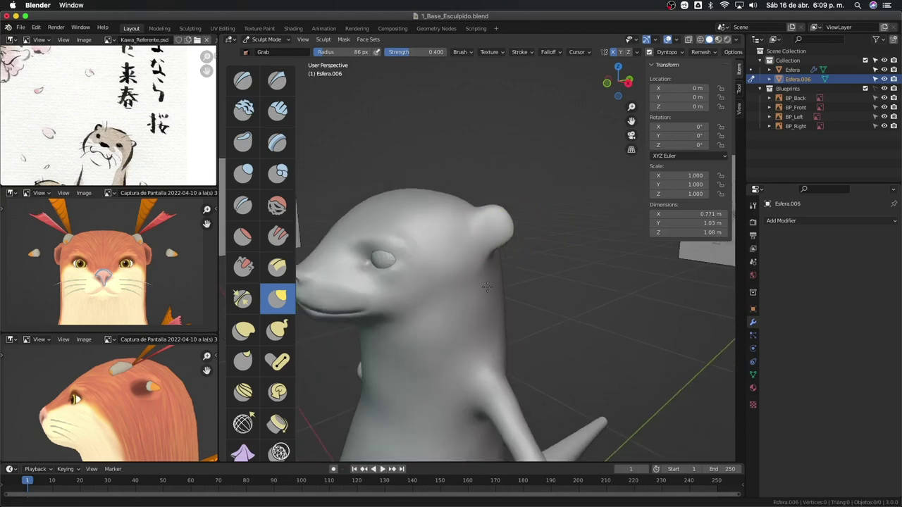
mouse_move(504, 225)
middle_mouse_down()
mouse_move(569, 246)
mouse_move(623, 315)
mouse_move(585, 310)
mouse_move(628, 307)
mouse_move(614, 262)
mouse_move(633, 286)
mouse_move(559, 318)
mouse_move(459, 282)
mouse_move(572, 218)
middle_mouse_up()
scroll(620, 282, "up", 3)
scroll(571, 218, "up", 2)
key("shift+c")
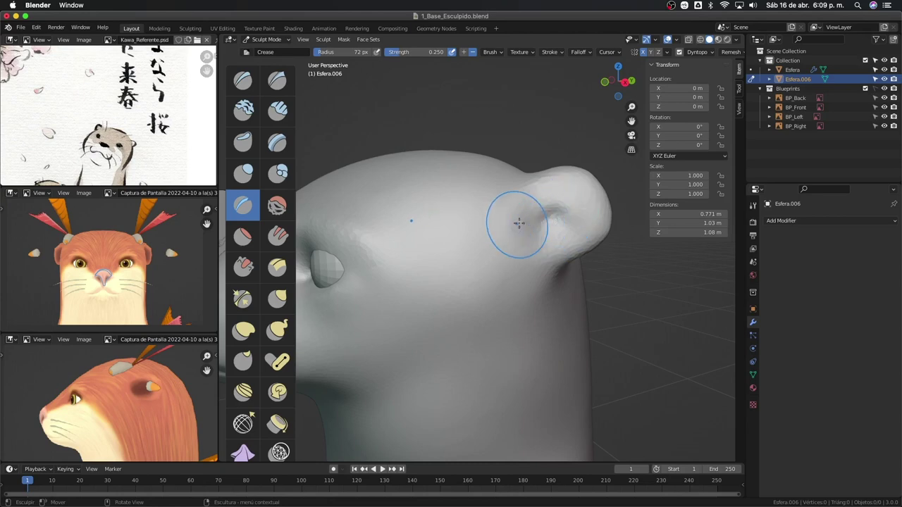
key("i")
left_click_drag(562, 206, 553, 204)
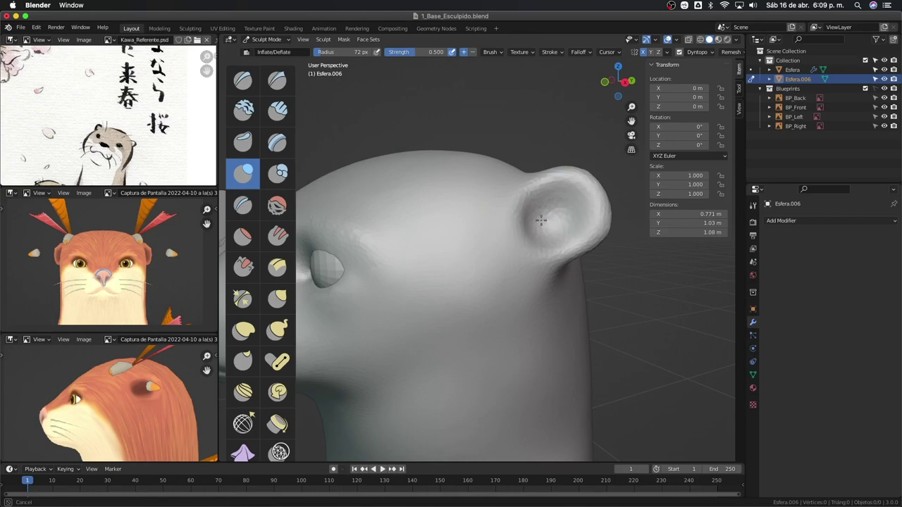
Step: Hollow out the ear's inner cavity with a smaller brush, then check it from behind
key("f")
left_click_drag(555, 202, 545, 202)
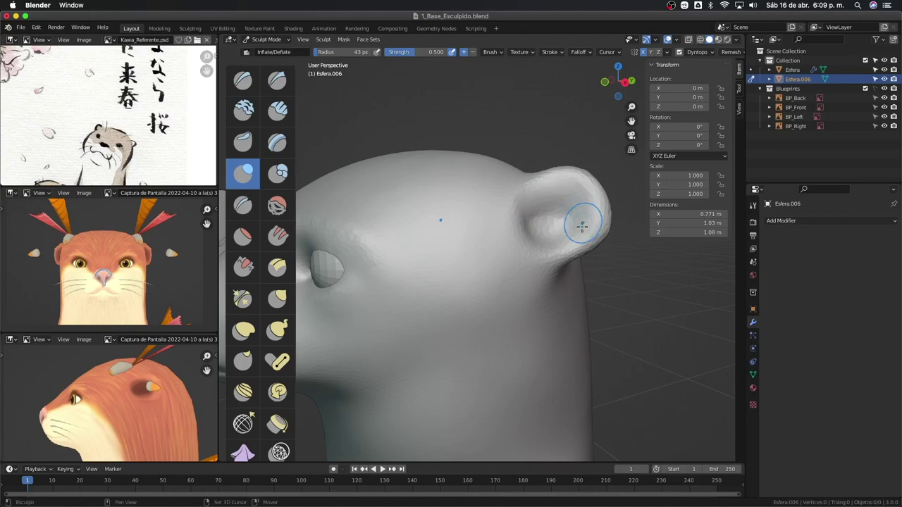
left_click_drag(582, 226, 576, 233)
mouse_move(595, 250)
middle_mouse_down()
mouse_move(422, 282)
mouse_move(433, 291)
mouse_move(463, 276)
mouse_move(475, 246)
mouse_move(510, 214)
middle_mouse_up()
key("g")
key("i")
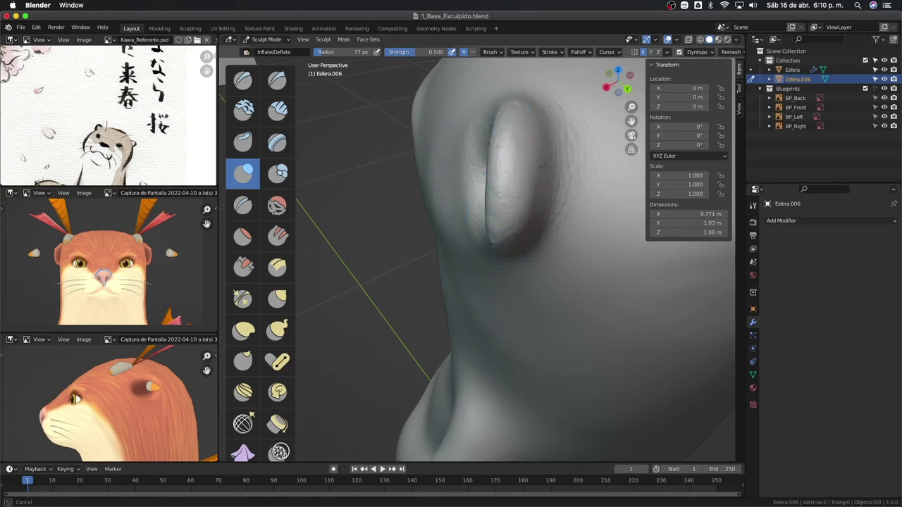
mouse_move(515, 160)
middle_mouse_down("ctrl")
mouse_move(509, 184)
mouse_move(560, 195)
mouse_move(479, 180)
middle_mouse_up("ctrl")
key("g")
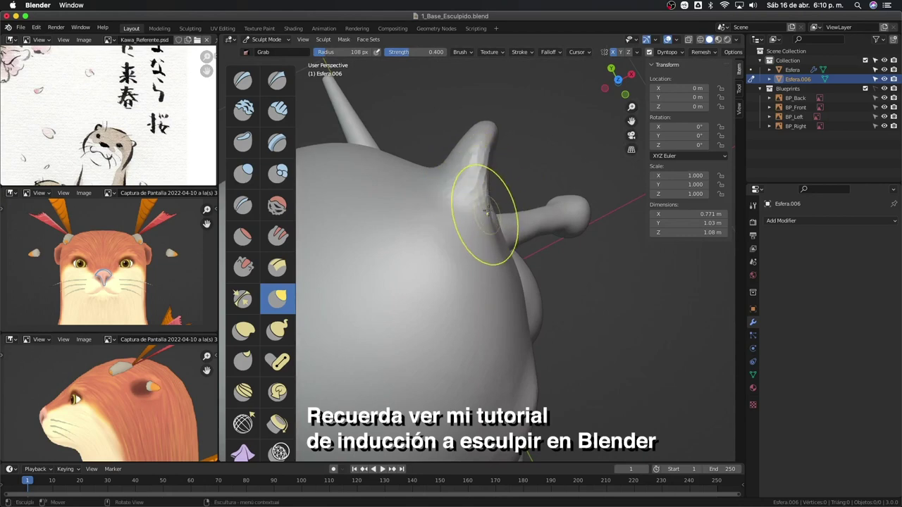
Step: Pull the ear's inner edge into shape with Grab and view the head three-quarter front
left_click_drag(486, 212, 477, 189)
middle_click_drag(483, 252, 468, 213)
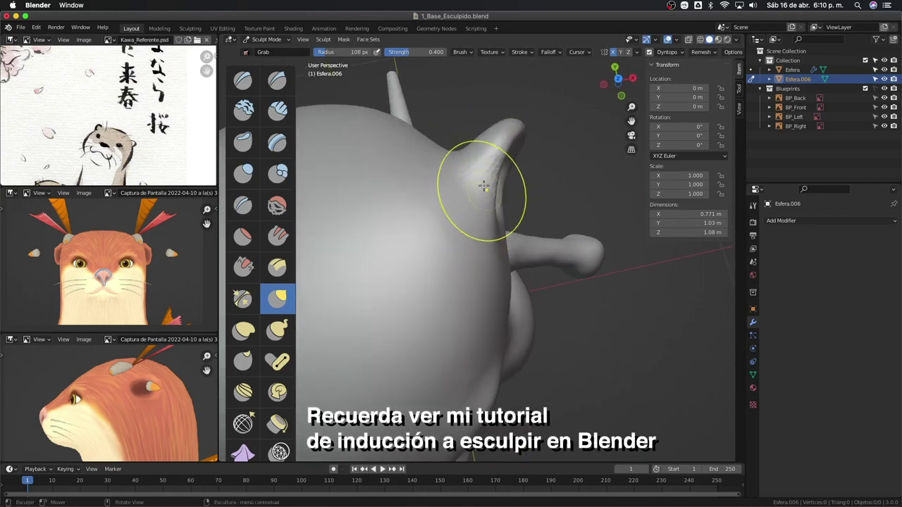
key("i")
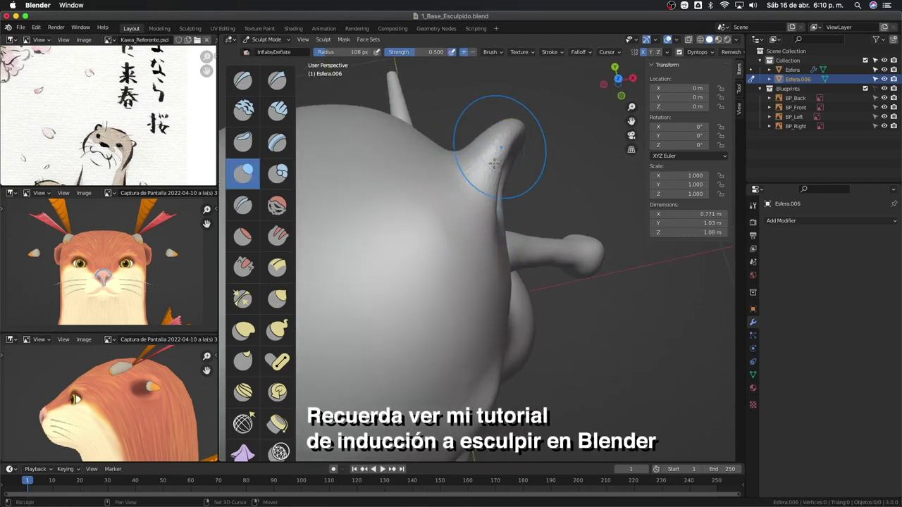
mouse_move(484, 151)
middle_mouse_down()
mouse_move(491, 241)
mouse_move(533, 221)
middle_mouse_up()
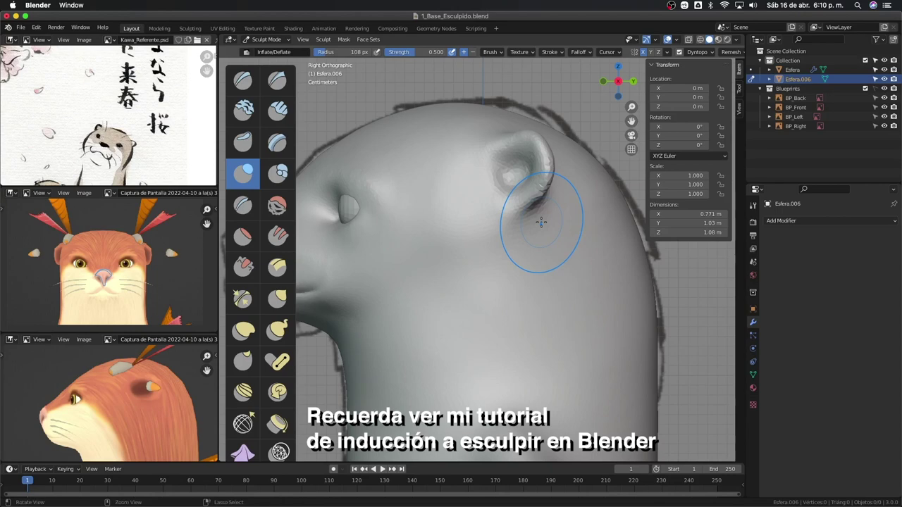
scroll(544, 203, "up", 2)
Step: Pull the ear upward with Grab and reshape it to match the front drawing
key("g")
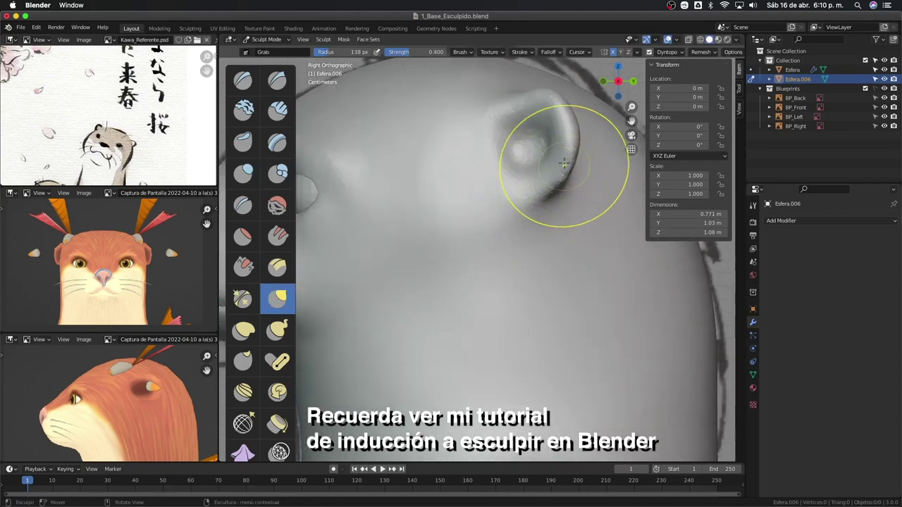
left_click_drag(543, 189, 543, 141)
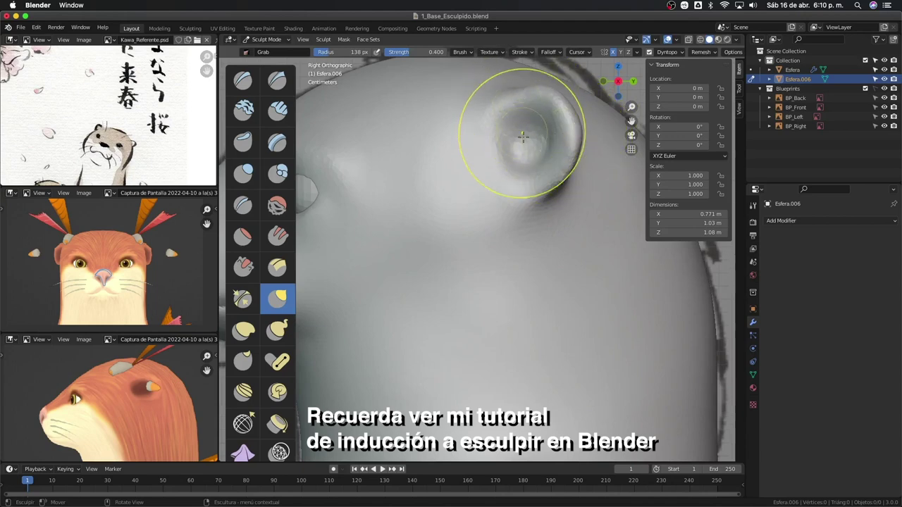
middle_click_drag(513, 141, 515, 155)
scroll(515, 155, "down", 3)
mouse_move(531, 264)
middle_mouse_down()
mouse_move(543, 262)
mouse_move(533, 247)
middle_mouse_up()
scroll(527, 195, "up", 3)
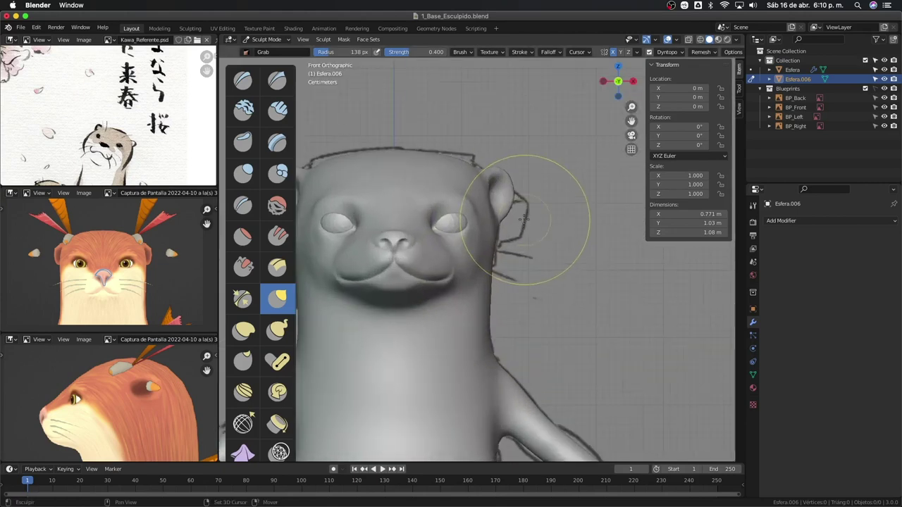
scroll(550, 187, "up", 1)
scroll(573, 181, "up", 3)
left_click_drag(581, 177, 563, 189)
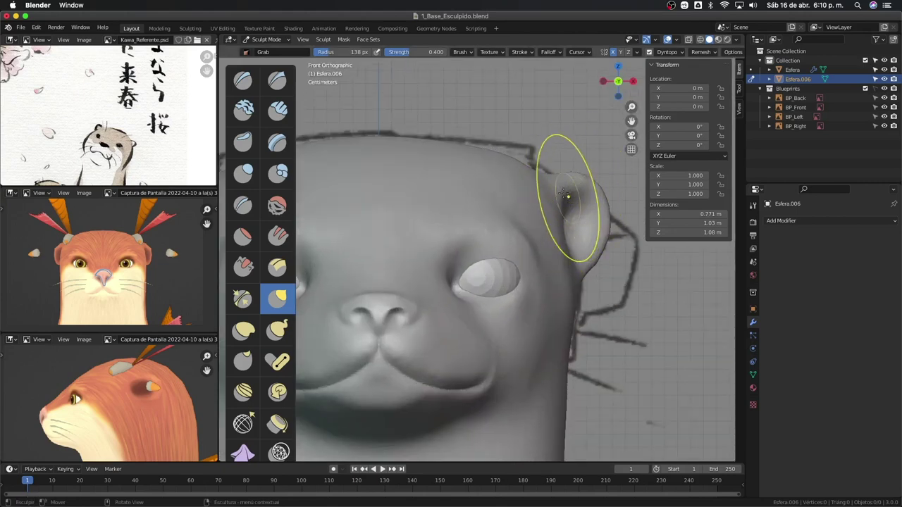
middle_click_drag(576, 178, 564, 181)
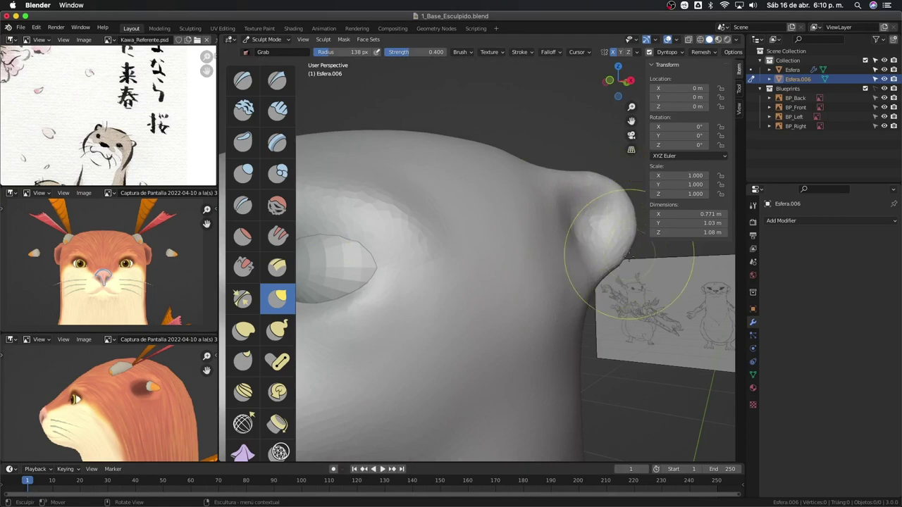
mouse_move(604, 221)
middle_mouse_down()
mouse_move(628, 242)
mouse_move(577, 258)
mouse_move(542, 216)
mouse_move(483, 322)
mouse_move(554, 211)
middle_mouse_up()
Step: Check the ear in front and right side views, orbiting around it, and select Inflate/Deflate
key("KP_1")
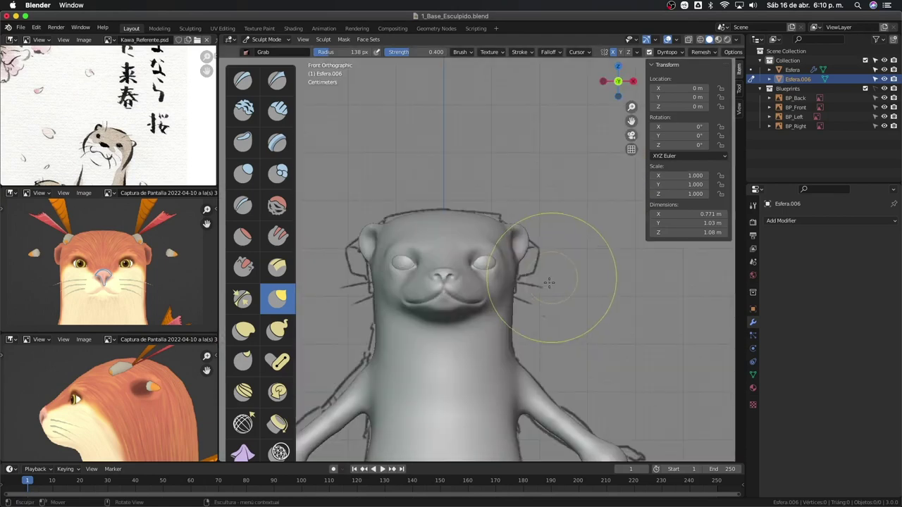
key("KP_3")
scroll(539, 221, "up", 3)
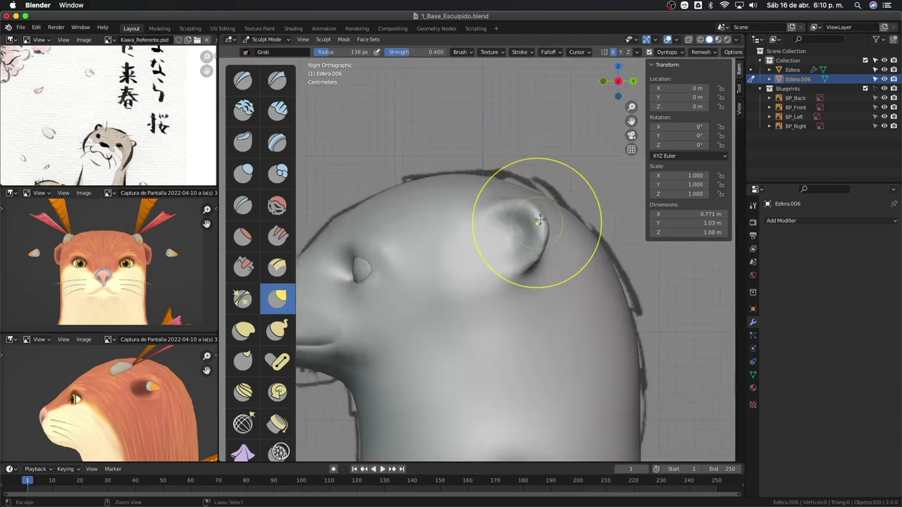
mouse_move(539, 220)
middle_mouse_down()
mouse_move(555, 282)
mouse_move(564, 221)
mouse_move(543, 258)
middle_mouse_up()
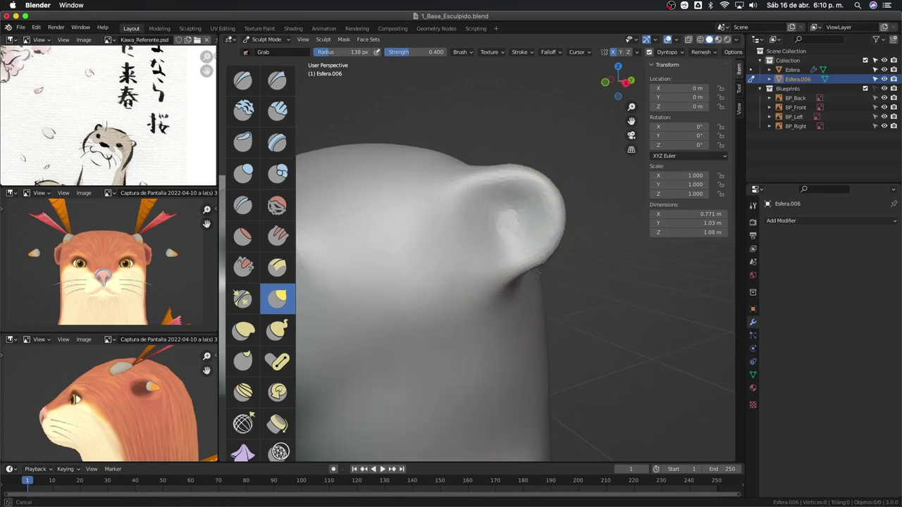
mouse_move(555, 252)
middle_mouse_down()
mouse_move(535, 205)
mouse_move(544, 225)
mouse_move(534, 232)
mouse_move(529, 211)
mouse_move(537, 221)
middle_mouse_up()
key("i")
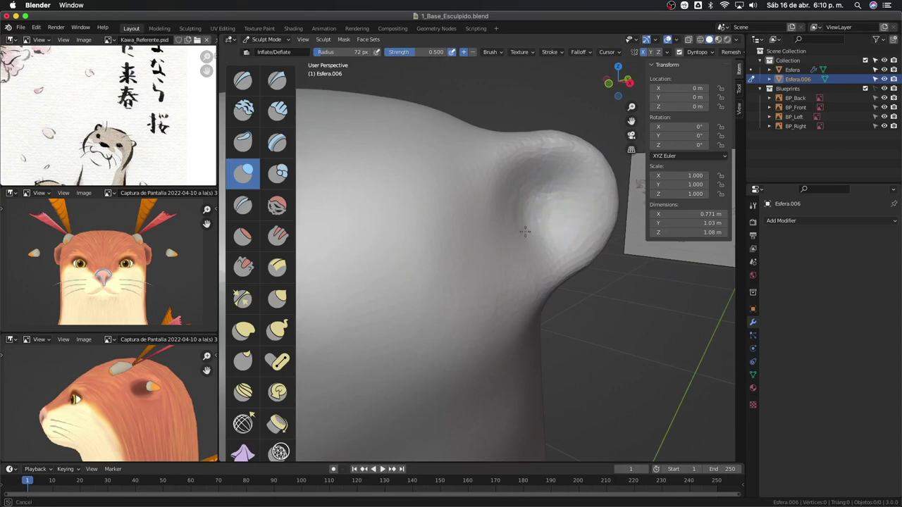
middle_click_drag(523, 283, 545, 257)
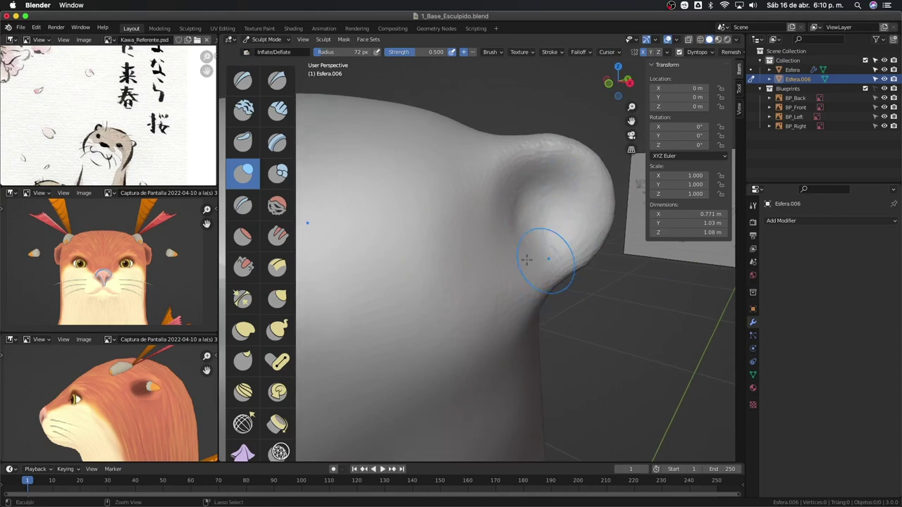
scroll(521, 268, "down", 3)
scroll(500, 266, "down", 2)
scroll(489, 264, "down", 2)
mouse_move(489, 263)
middle_mouse_down()
mouse_move(527, 241)
mouse_move(479, 224)
mouse_move(479, 175)
mouse_move(444, 209)
mouse_move(423, 171)
mouse_move(482, 173)
middle_mouse_up()
Step: Frame the otter's head in right side orthographic, then front view, with Grab selected
key("KP_3")
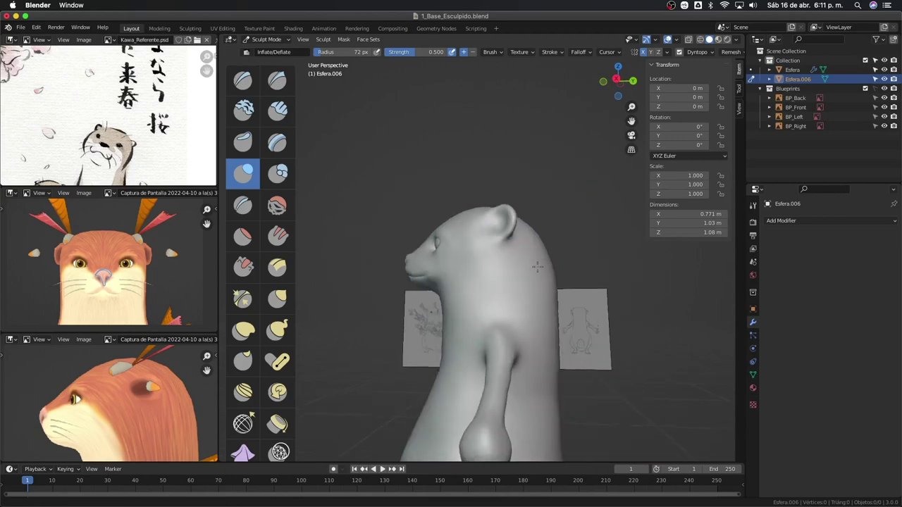
key("KP_5")
middle_click_drag(519, 248, 544, 205, "ctrl")
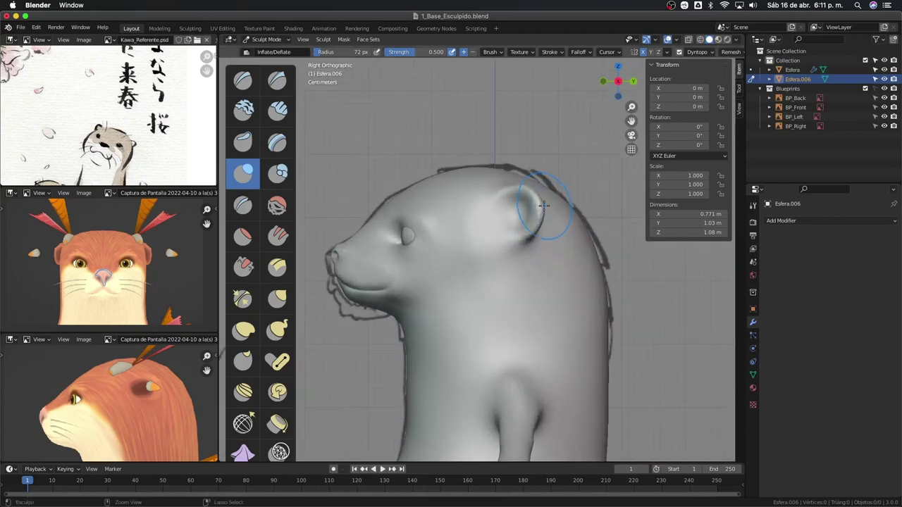
key("g")
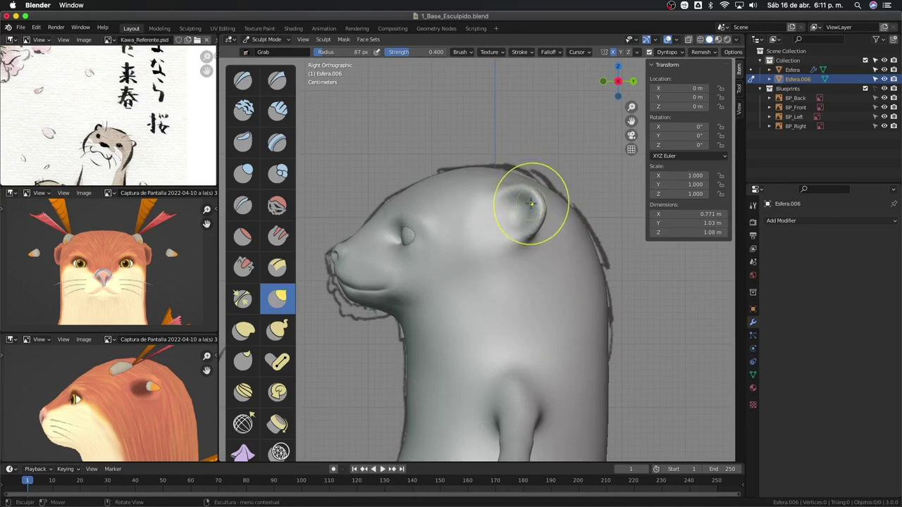
mouse_move(527, 211)
middle_mouse_down()
mouse_move(533, 226)
mouse_move(567, 213)
mouse_move(539, 225)
mouse_move(522, 214)
mouse_move(468, 244)
mouse_move(454, 144)
middle_mouse_up()
key("KP_1")
Step: Crease where the ear meets the head using the Crease brush at 61 px
key("shift+c")
left_click(438, 231)
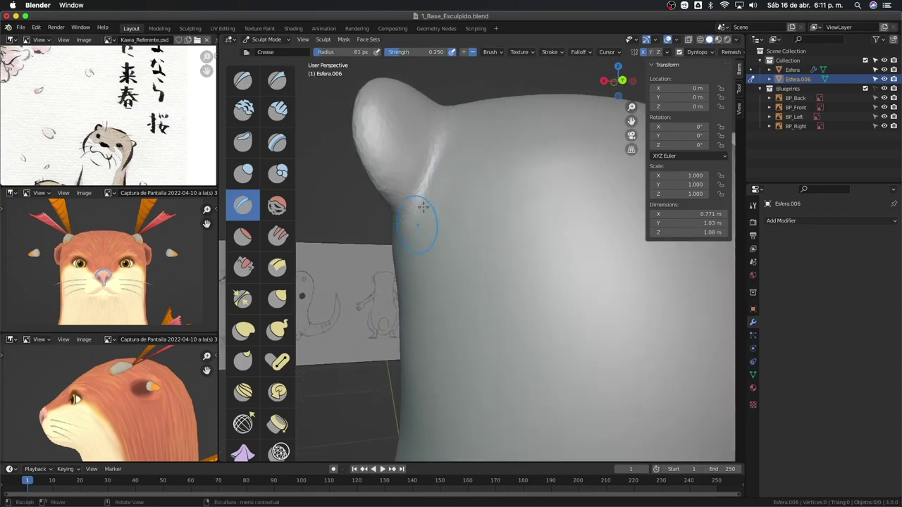
mouse_move(413, 223)
middle_mouse_down()
mouse_move(422, 201)
mouse_move(479, 157)
mouse_move(437, 247)
mouse_move(385, 321)
middle_mouse_up()
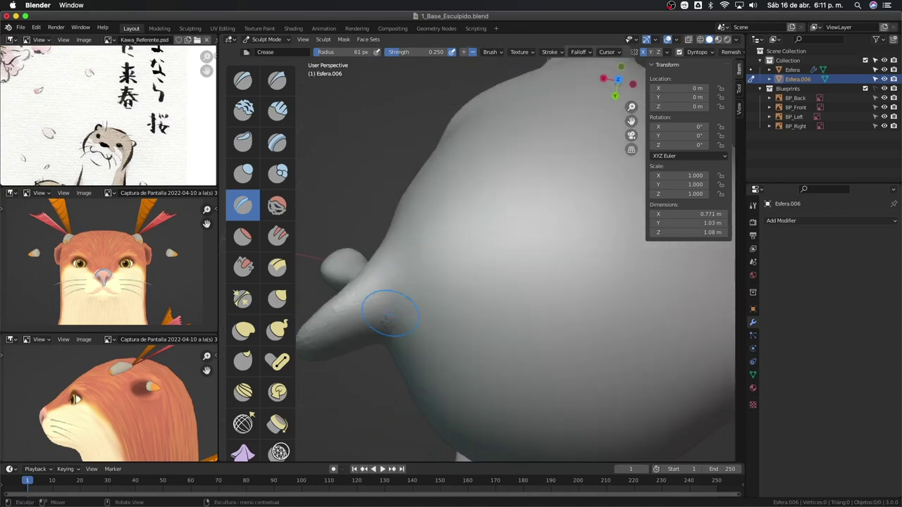
middle_click_drag(380, 370, 429, 204)
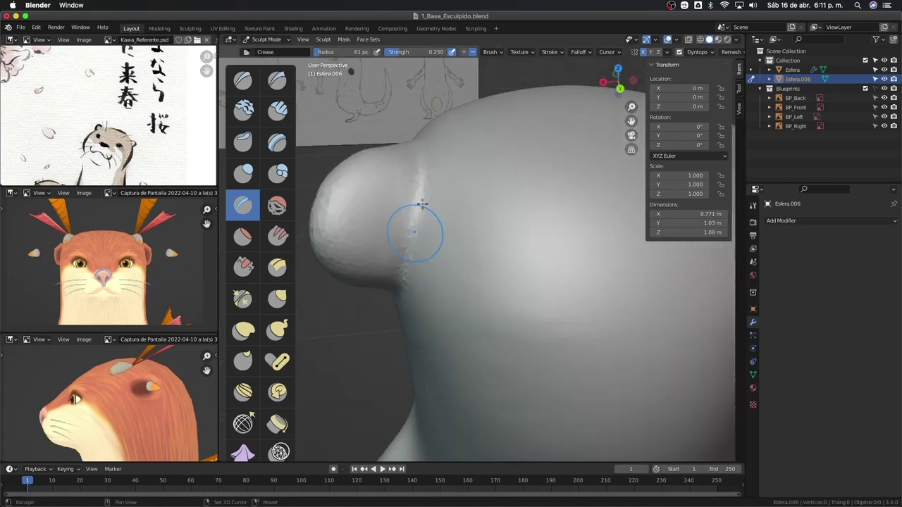
scroll(429, 258, "down", 6)
mouse_move(479, 316)
middle_mouse_down()
mouse_move(468, 398)
mouse_move(553, 360)
mouse_move(522, 270)
middle_mouse_up()
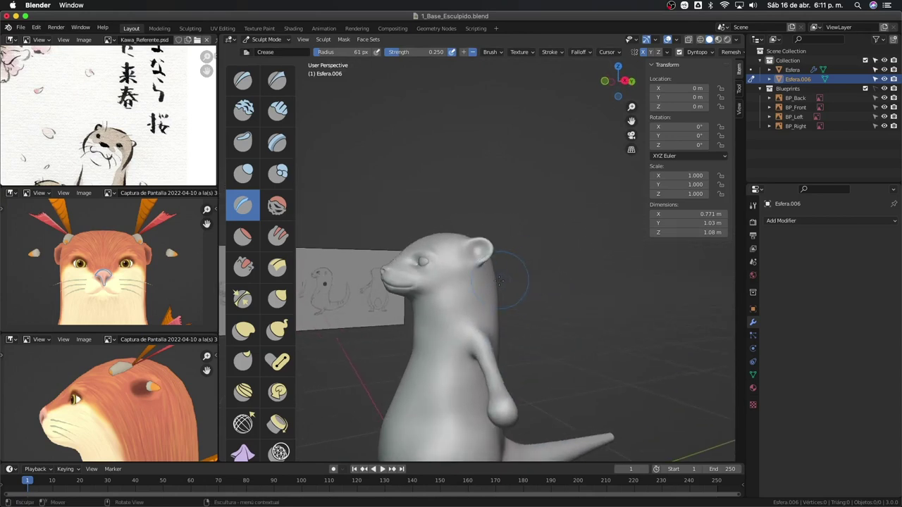
Step: Return to the right side view, zoom in, and switch back to Grab
key("KP_3")
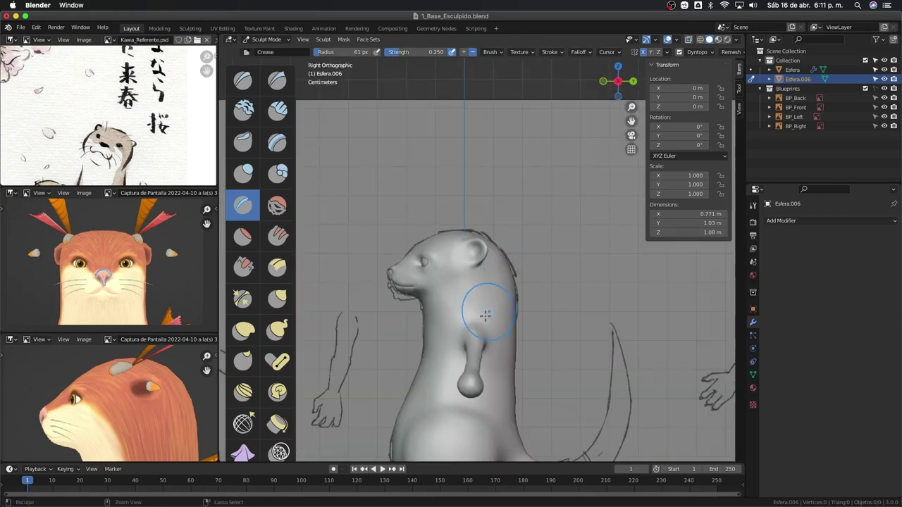
scroll(486, 303, "up", 3)
scroll(552, 213, "up", 2)
key("g")
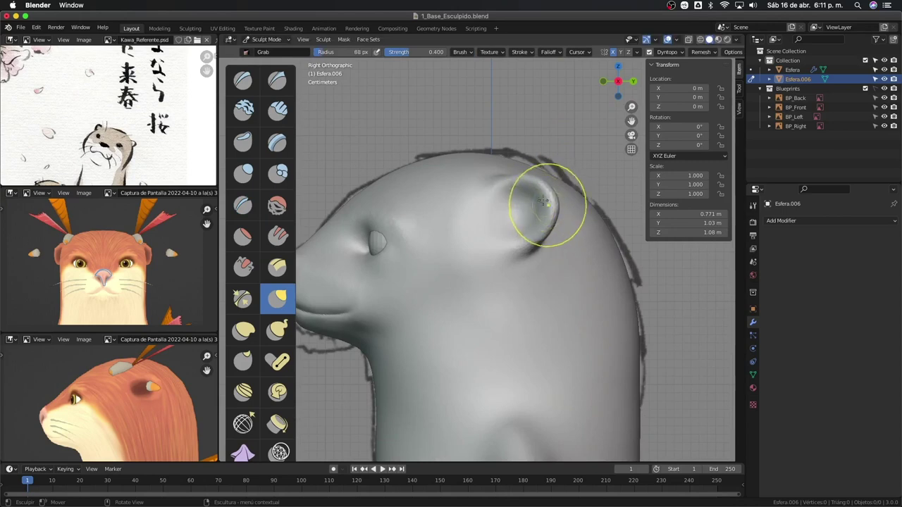
Step: Grab the ear into a rounder bulge and enlarge the brush to 104 px
mouse_move(543, 191)
left_mouse_down()
mouse_move(553, 231)
mouse_move(527, 235)
left_mouse_up()
key("f")
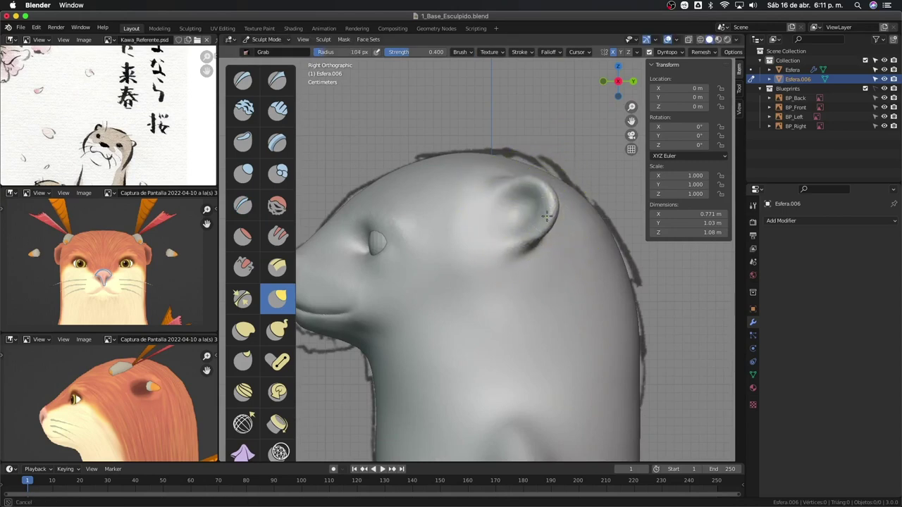
left_click(527, 227)
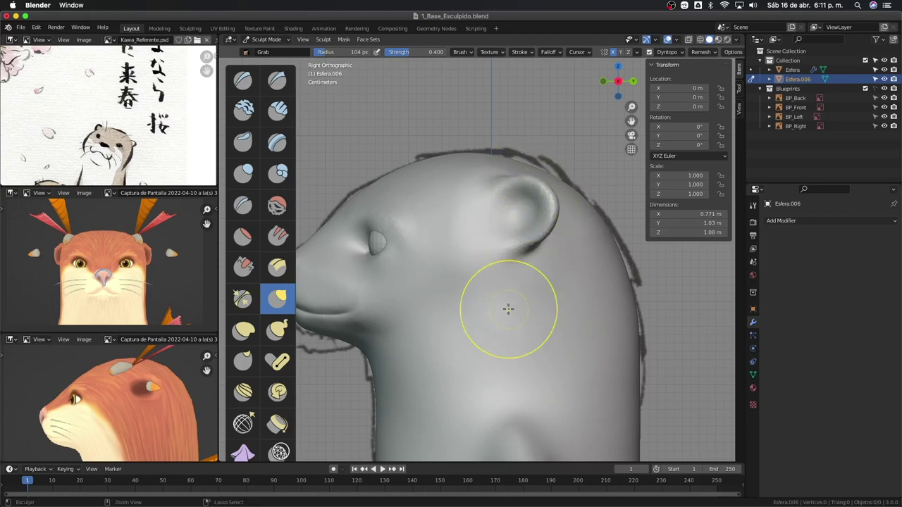
mouse_move(507, 308)
middle_mouse_down()
mouse_move(489, 282)
mouse_move(566, 285)
mouse_move(491, 303)
mouse_move(459, 287)
mouse_move(503, 312)
middle_mouse_up()
scroll(503, 312, "up", 3)
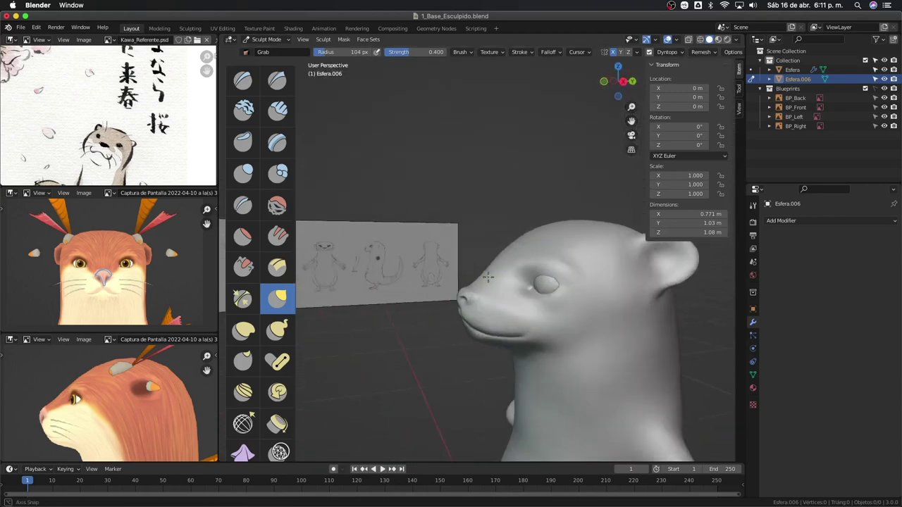
scroll(493, 254, "up", 2)
Step: Orbit around the head and snout, then push the cheek below the eye from front view
mouse_move(483, 204)
middle_mouse_down()
mouse_move(509, 304)
mouse_move(486, 289)
middle_mouse_up()
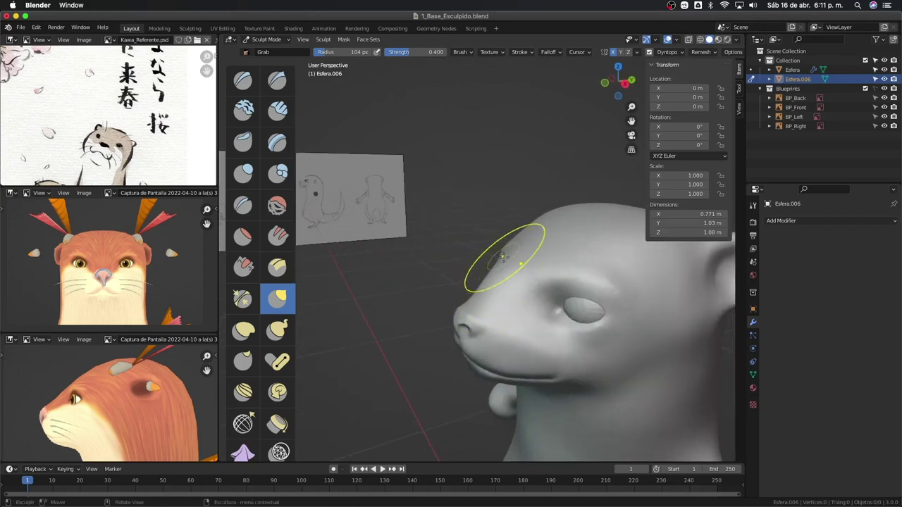
mouse_move(503, 257)
middle_mouse_down()
mouse_move(493, 298)
mouse_move(470, 317)
mouse_move(528, 280)
mouse_move(574, 271)
middle_mouse_up()
mouse_move(506, 282)
middle_mouse_down()
mouse_move(527, 261)
mouse_move(505, 289)
mouse_move(509, 276)
middle_mouse_up()
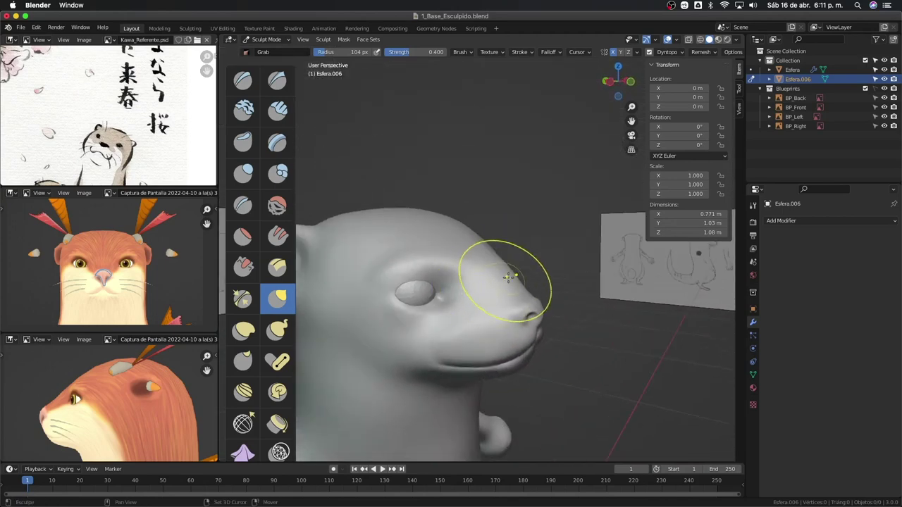
middle_click_drag(495, 246, 503, 202)
scroll(533, 291, "down", 4)
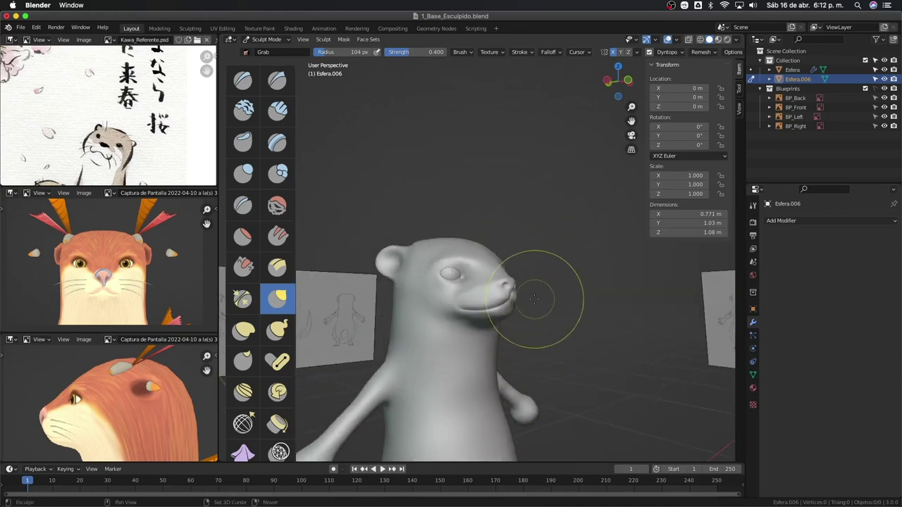
mouse_move(533, 292)
middle_mouse_down()
mouse_move(548, 260)
mouse_move(453, 252)
mouse_move(477, 232)
middle_mouse_up()
key("KP_1")
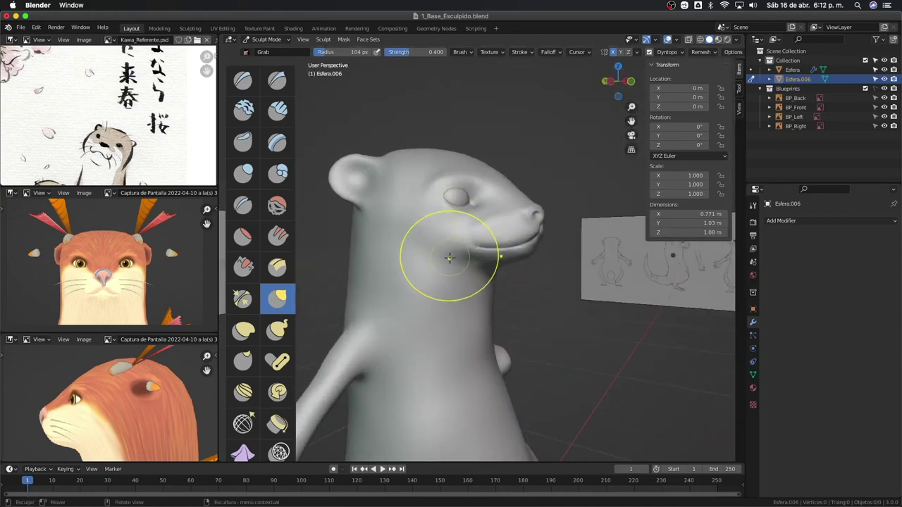
mouse_move(483, 278)
middle_mouse_down()
mouse_move(540, 231)
mouse_move(470, 260)
mouse_move(484, 251)
middle_mouse_up()
mouse_move(456, 243)
left_mouse_down()
mouse_move(427, 233)
mouse_move(470, 249)
left_mouse_up()
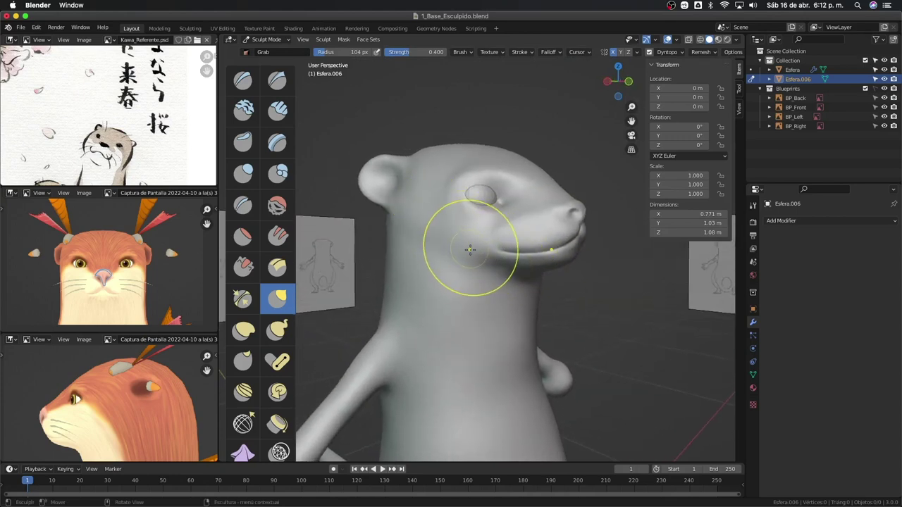
Step: Inflate the cheek below the eye with Inflate/Deflate at 104 px, then orbit to inspect the head
left_click(245, 176)
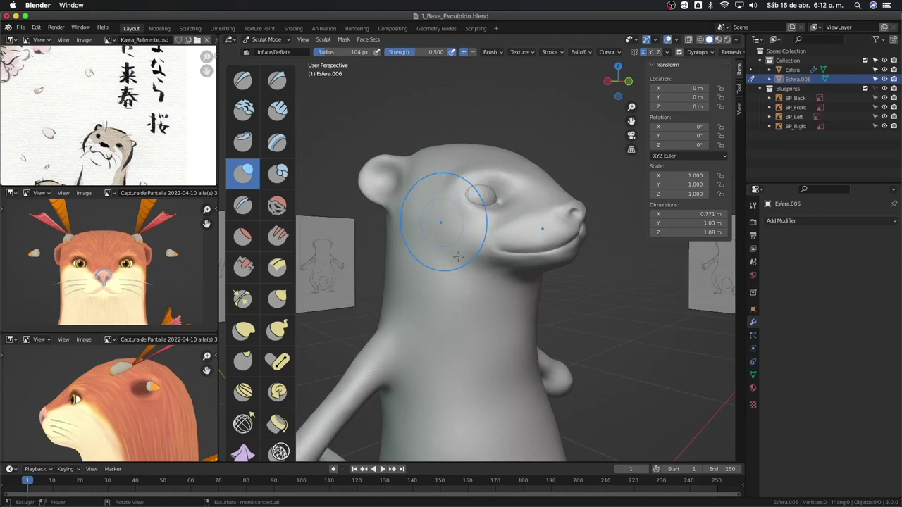
middle_click_drag(496, 275, 394, 216, "ctrl")
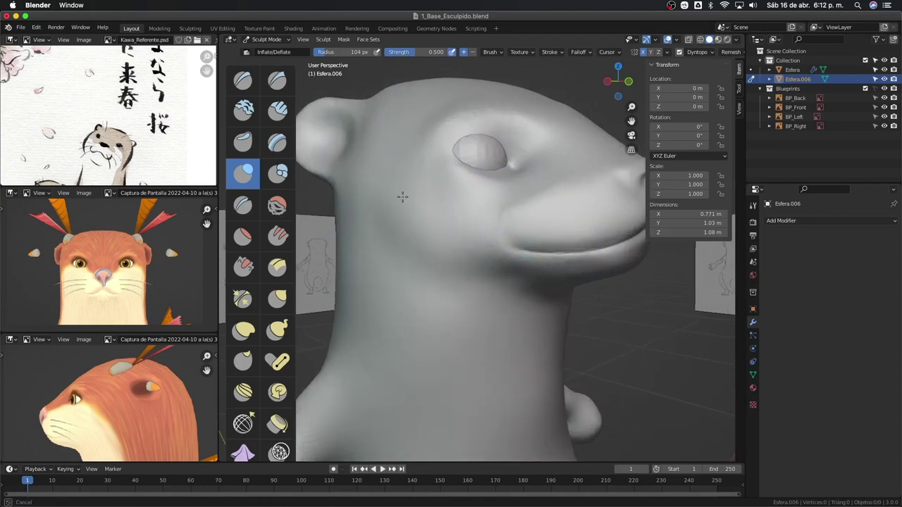
left_click_drag(487, 237, 413, 227)
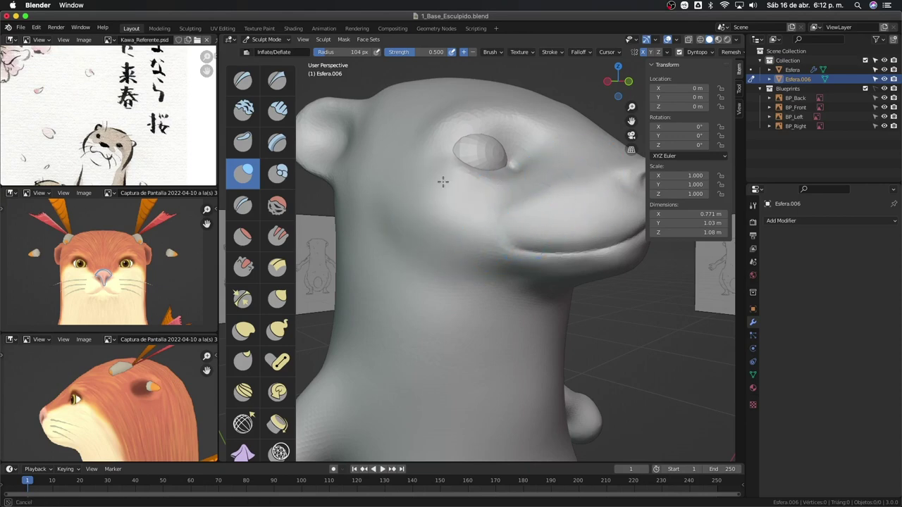
mouse_move(557, 204)
middle_mouse_down()
mouse_move(634, 254)
mouse_move(548, 255)
middle_mouse_up()
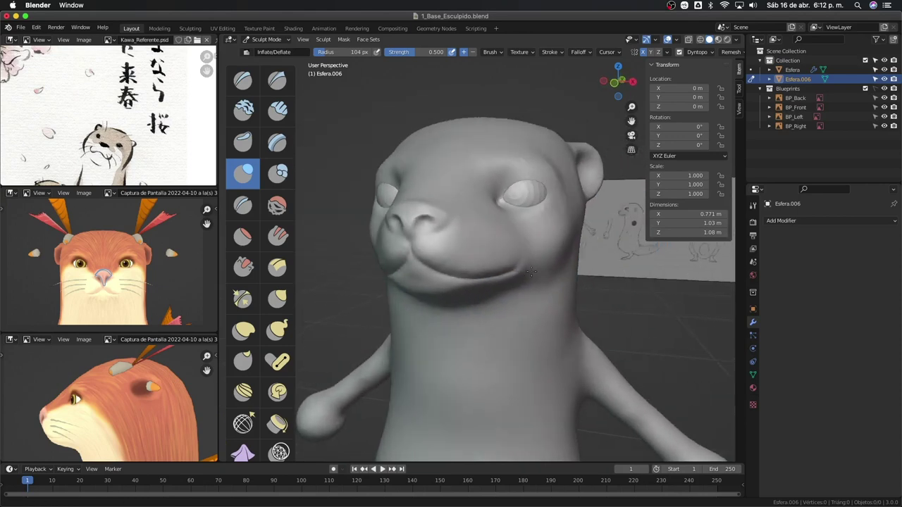
mouse_move(535, 219)
middle_mouse_down()
mouse_move(569, 202)
mouse_move(517, 211)
mouse_move(534, 264)
mouse_move(483, 233)
mouse_move(485, 245)
mouse_move(499, 232)
mouse_move(480, 240)
middle_mouse_up()
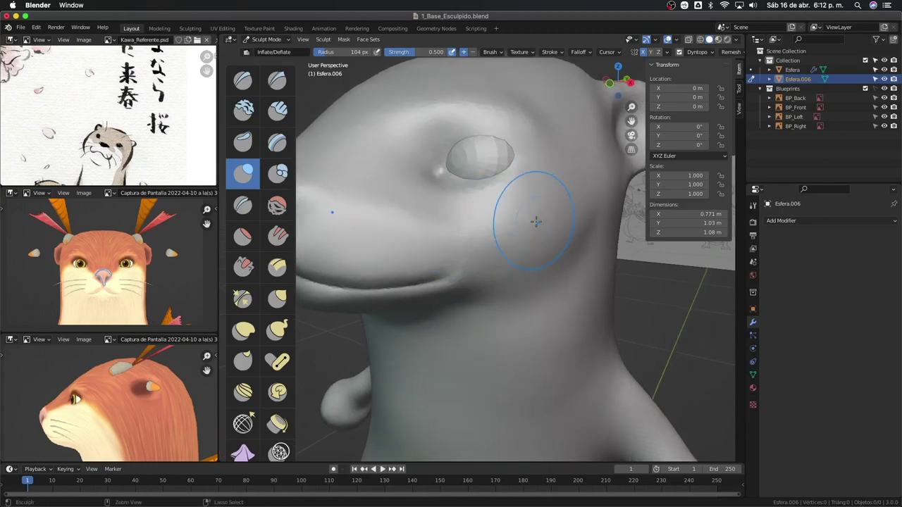
mouse_move(535, 221)
middle_mouse_down("ctrl")
mouse_move(485, 241)
mouse_move(479, 233)
mouse_move(463, 332)
mouse_move(564, 284)
mouse_move(473, 272)
mouse_move(527, 272)
mouse_move(489, 273)
mouse_move(483, 342)
mouse_move(568, 241)
mouse_move(599, 245)
middle_mouse_up("ctrl")
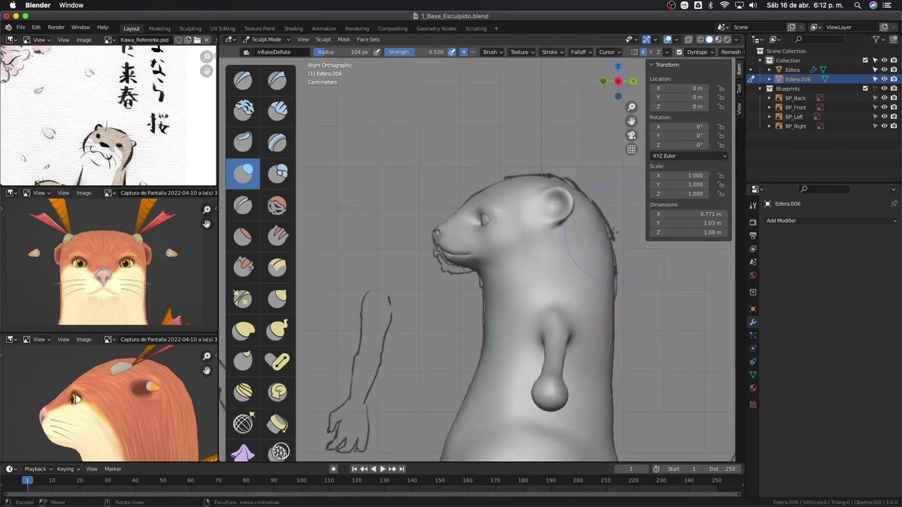
Step: Frame the otter's body and pick the Grab brush at a 115 px radius
middle_click_drag(564, 198, 564, 166, "shift")
middle_click_drag(503, 319, 503, 211, "shift")
key("g")
key("f")
left_click(491, 229)
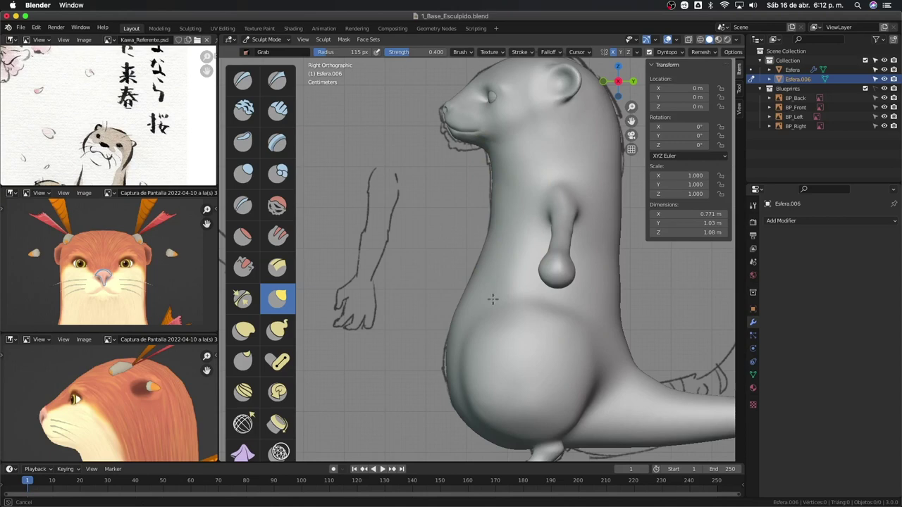
scroll(576, 176, "right", 3)
scroll(574, 183, "down", 3)
scroll(557, 240, "down", 3)
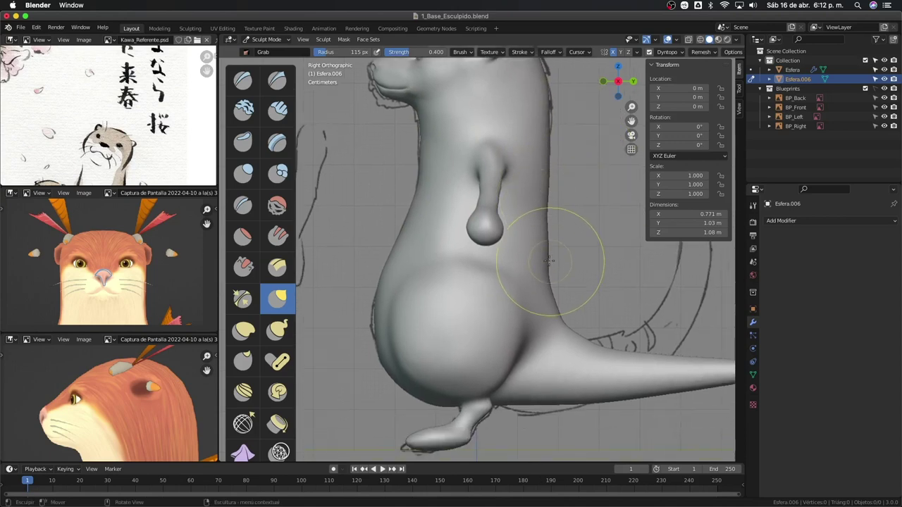
Step: Toggle X-ray and enlarge the Grab brush to 147 px
key("alt+z")
key("alt+z")
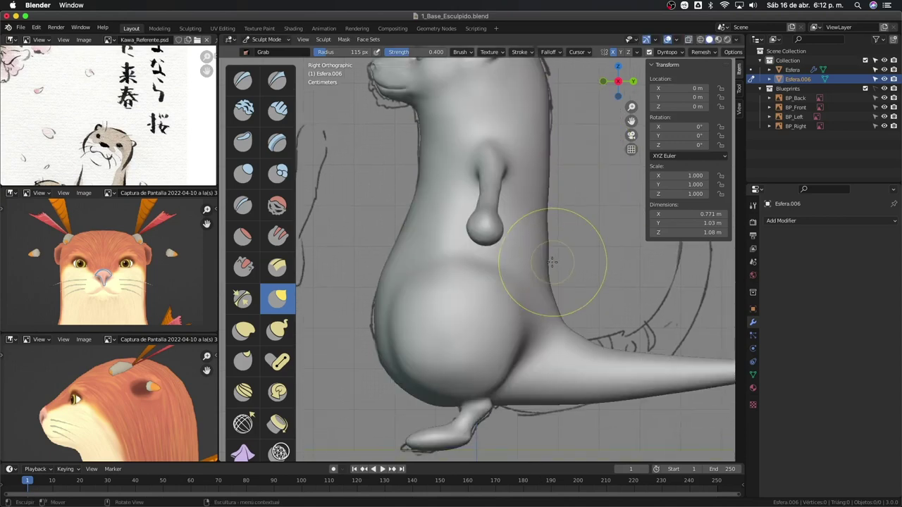
key("f")
left_click(544, 238)
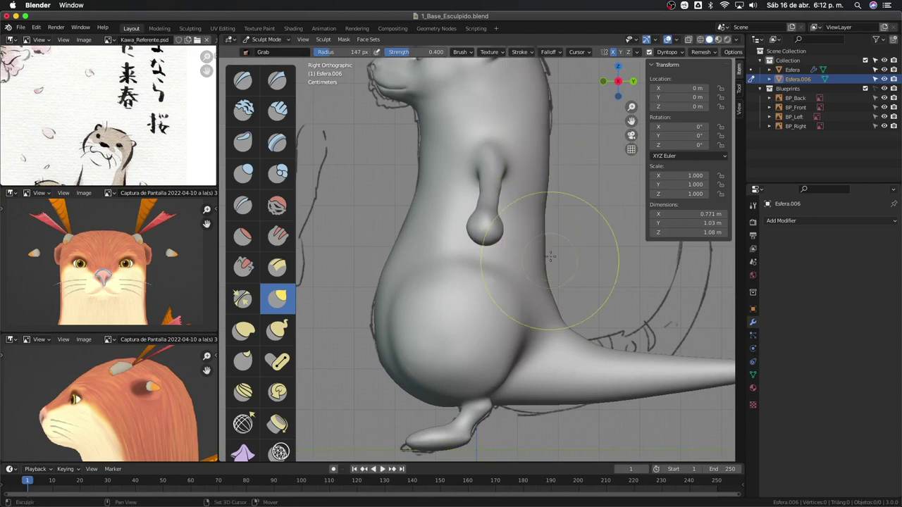
scroll(546, 184, "up", 2, "shift")
scroll(546, 185, "up", 2, "shift")
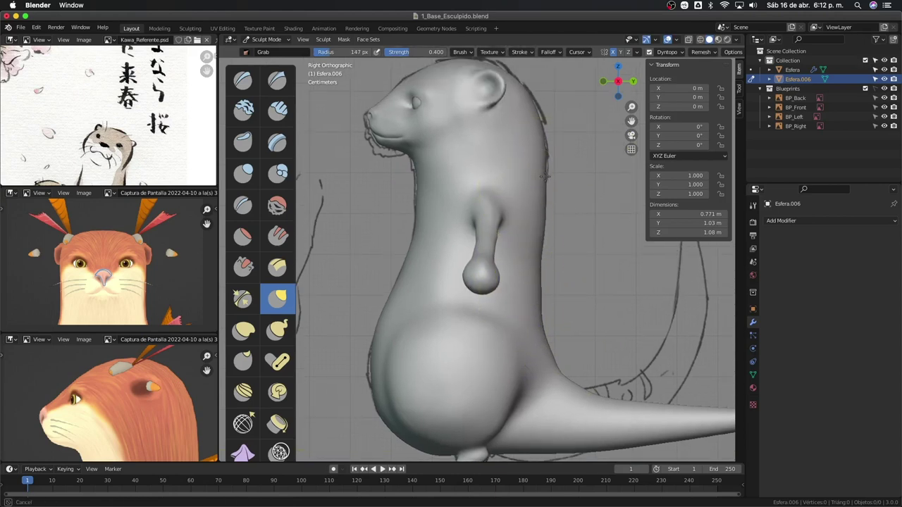
Step: At 116 px, drag the back of the head toward the reference outline, then check in perspective
key("f")
left_click(547, 176)
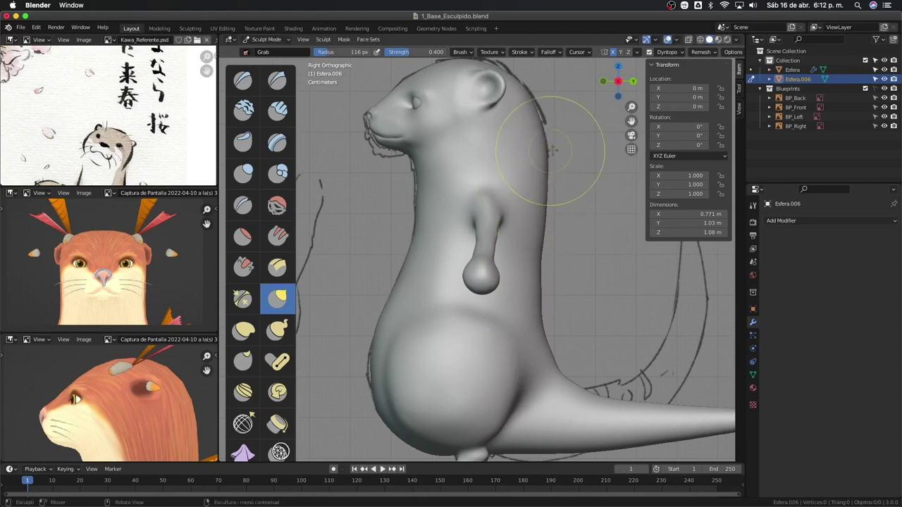
left_click_drag(533, 151, 541, 319)
scroll(514, 274, "down", 2, "shift")
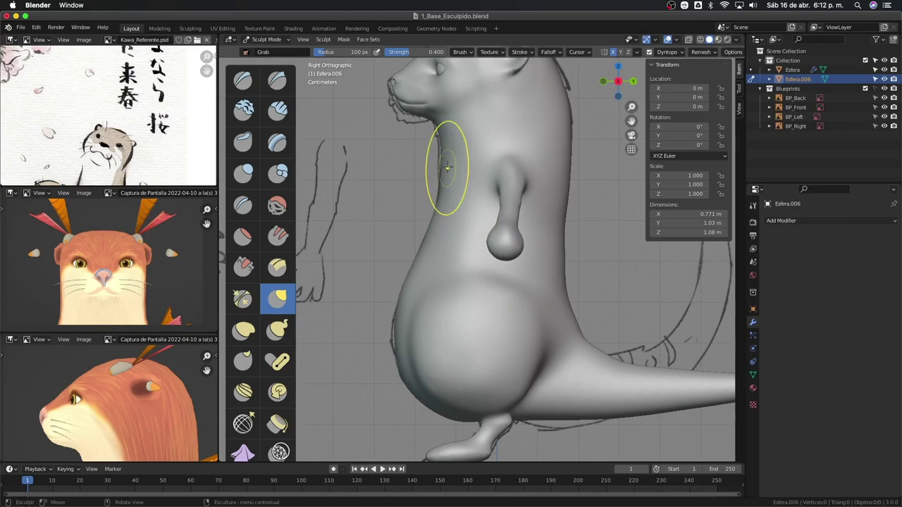
mouse_move(441, 173)
middle_mouse_down()
mouse_move(503, 205)
mouse_move(474, 205)
mouse_move(495, 184)
mouse_move(483, 204)
middle_mouse_up()
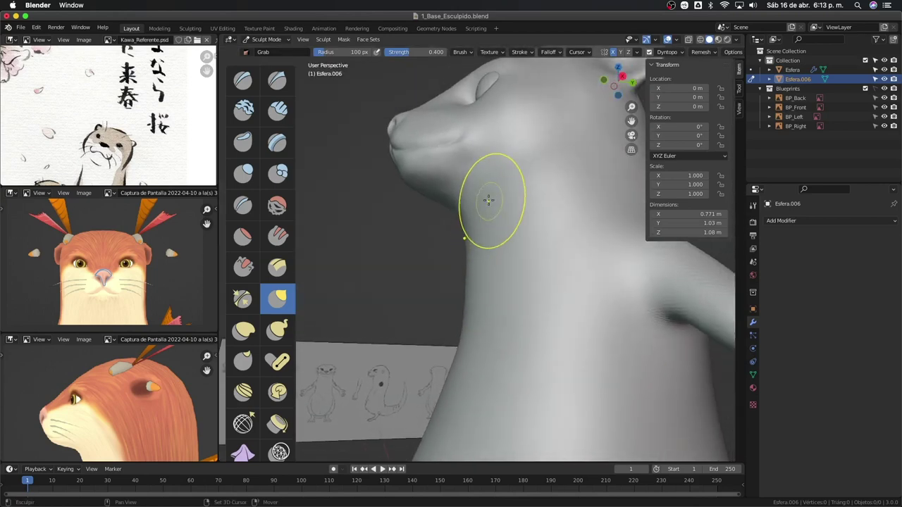
Step: Pick the Crease brush and set its radius to 33 px
key("shift+c")
key("f")
left_click(451, 211)
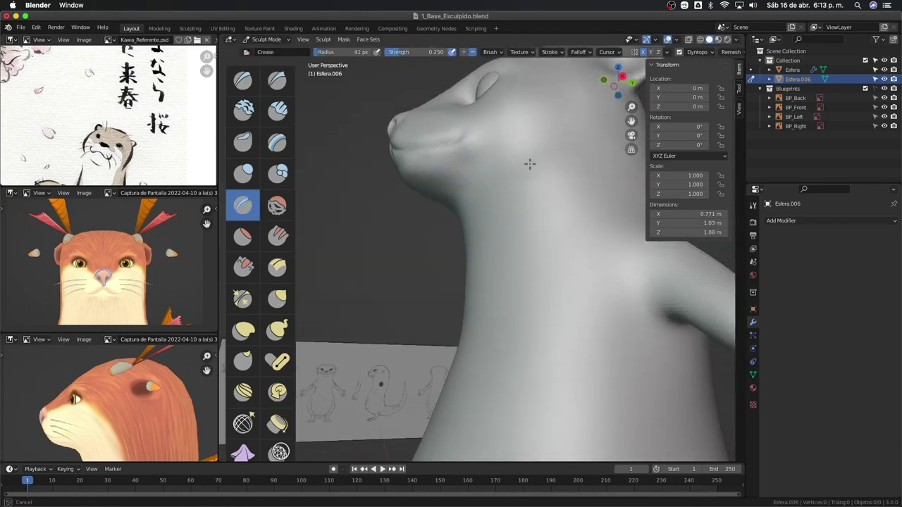
key("f")
left_click(473, 187)
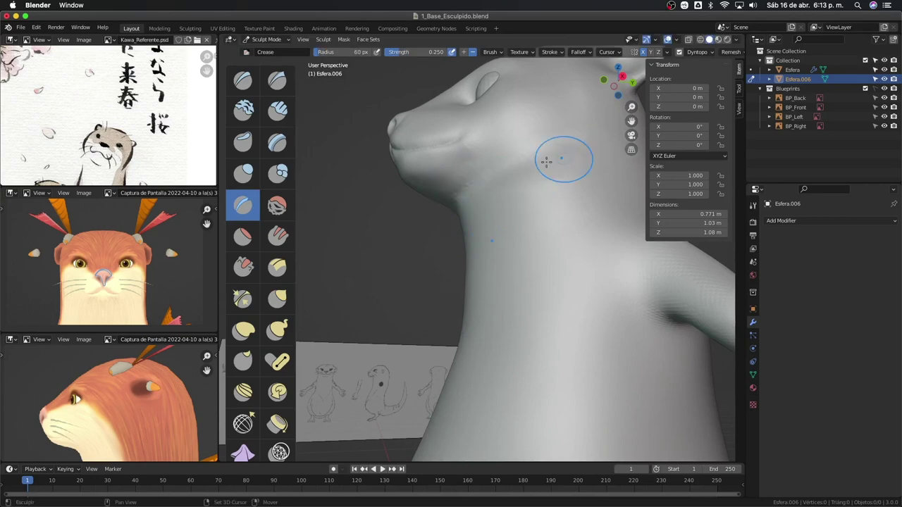
Step: Orbit around the neck and enlarge the Crease brush to 77 px
middle_click_drag(563, 163, 484, 194)
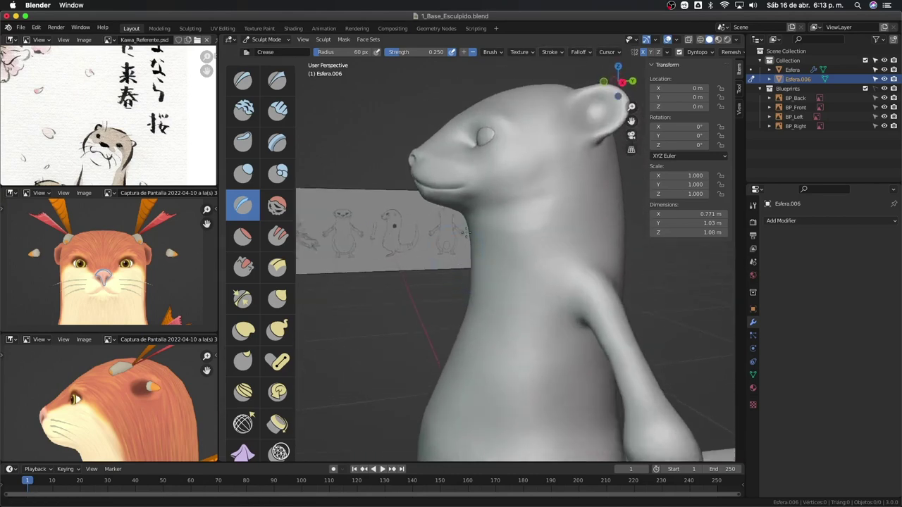
key("f")
left_click(470, 195)
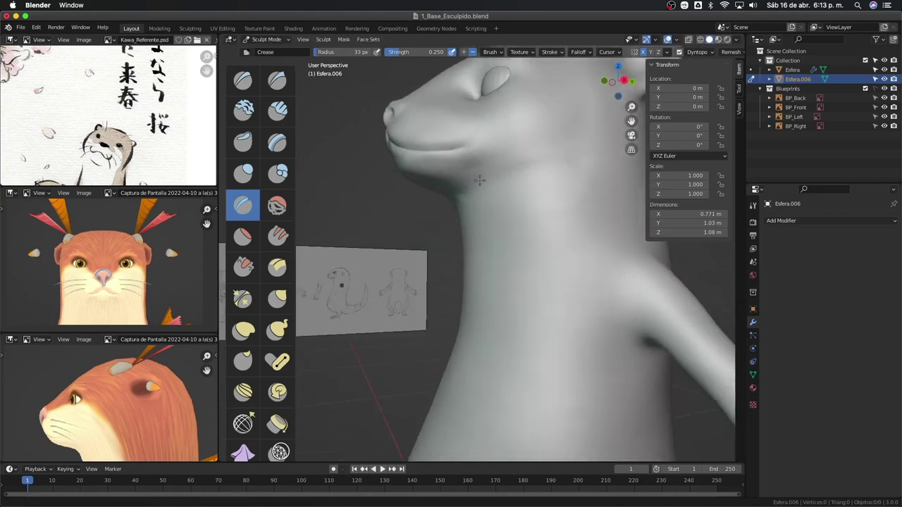
middle_click_drag(471, 194, 435, 185)
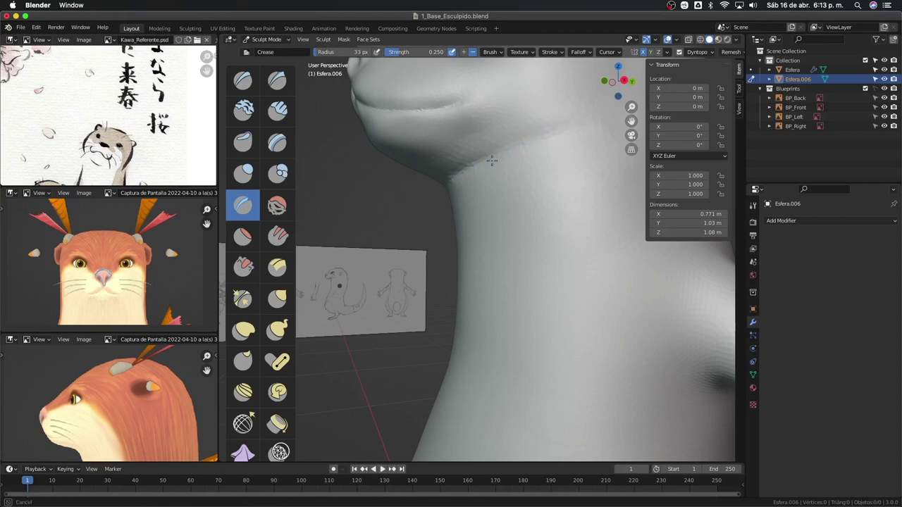
middle_click_drag(492, 161, 470, 172)
middle_click_drag(545, 157, 477, 169)
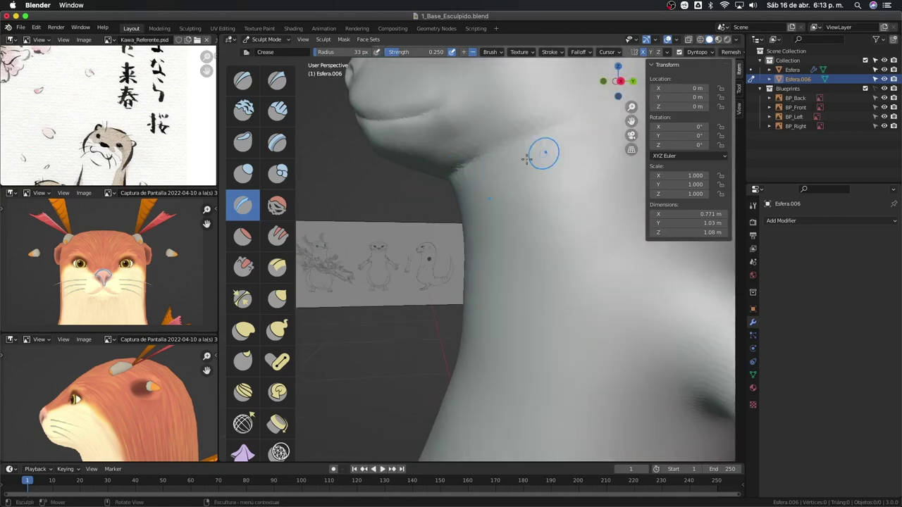
key("f")
left_click(574, 154)
Step: View the neck from the side and carve a 53 px crease under the jaw
scroll(567, 136, "down", 5)
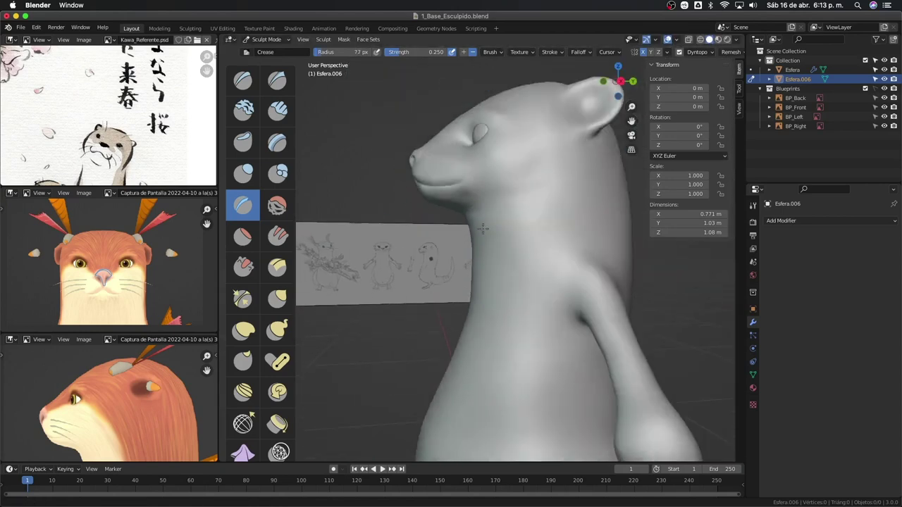
middle_click_drag(567, 136, 509, 282)
scroll(510, 281, "up", 5)
mouse_move(507, 222)
middle_mouse_down()
mouse_move(521, 176)
mouse_move(479, 216)
middle_mouse_up()
key("f")
left_click(488, 224)
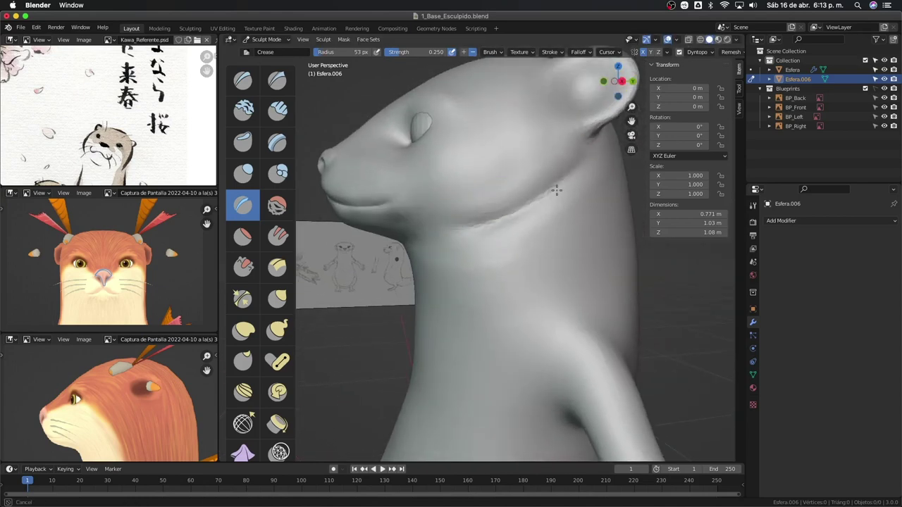
middle_click_drag(557, 190, 500, 201)
Step: Soften the throat with an 86 px Inflate/Deflate brush, ending in Right Orthographic view
key("i")
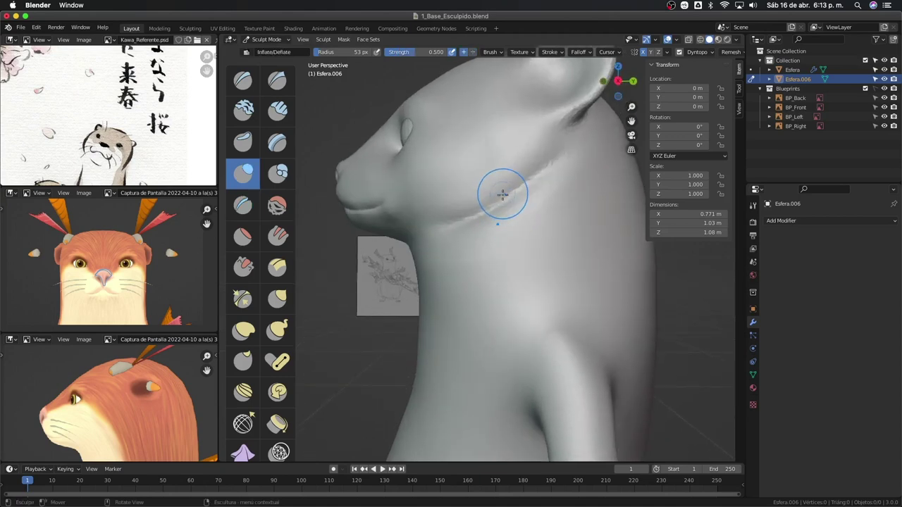
key("f")
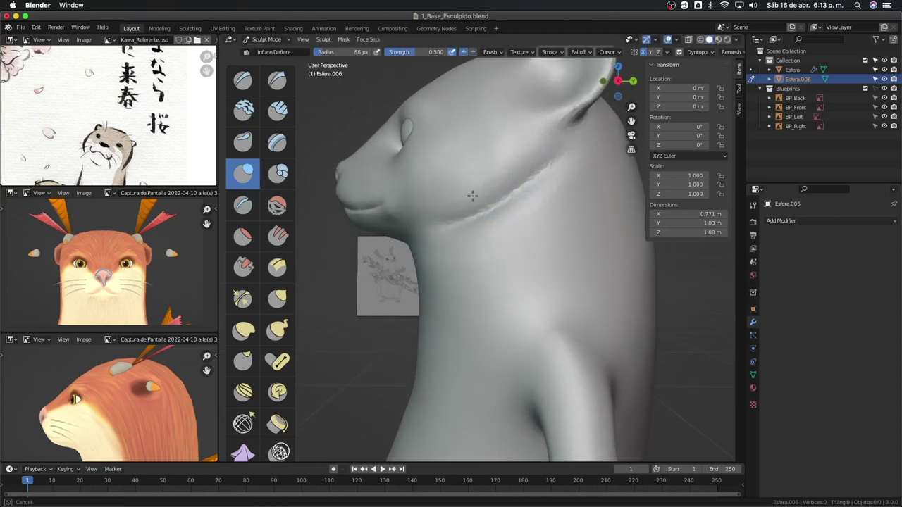
mouse_move(572, 182)
middle_mouse_down()
mouse_move(475, 255)
mouse_move(394, 252)
middle_mouse_up()
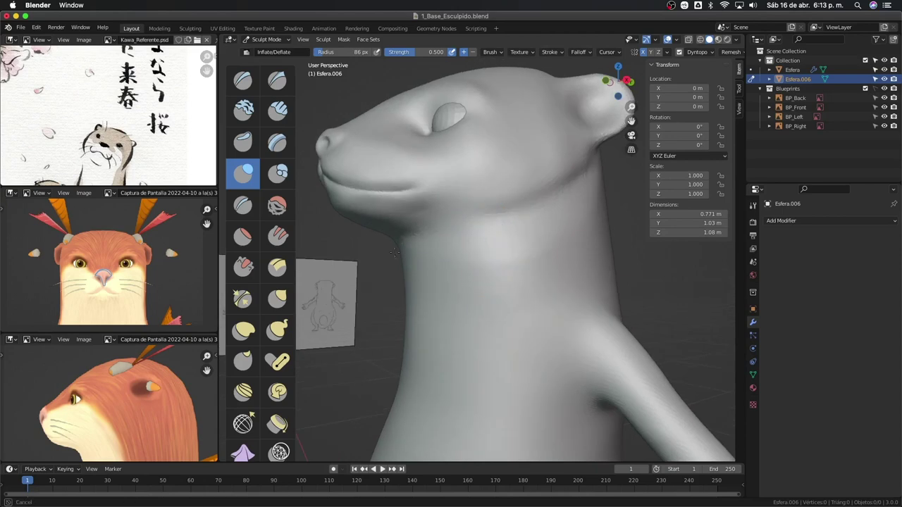
mouse_move(548, 218)
middle_mouse_down()
mouse_move(493, 250)
mouse_move(511, 216)
mouse_move(448, 342)
mouse_move(463, 346)
mouse_move(528, 252)
mouse_move(539, 261)
middle_mouse_up()
mouse_move(455, 282)
middle_mouse_down()
mouse_move(500, 268)
mouse_move(433, 281)
middle_mouse_up()
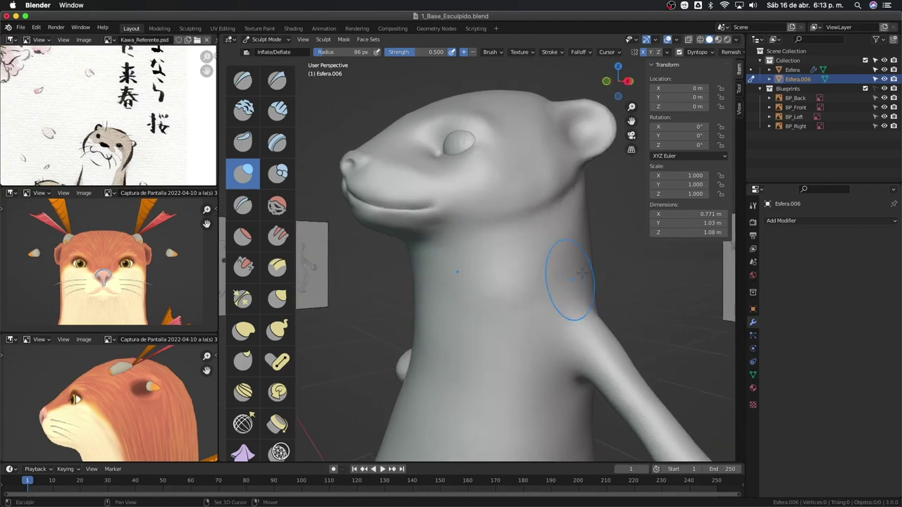
mouse_move(582, 275)
middle_mouse_down()
mouse_move(525, 264)
mouse_move(443, 343)
mouse_move(466, 314)
mouse_move(496, 239)
middle_mouse_up()
key("KP_3")
Step: With the Grab brush, orbit around the head, then check it in Front and Right Orthographic views
scroll(493, 239, "up", 3)
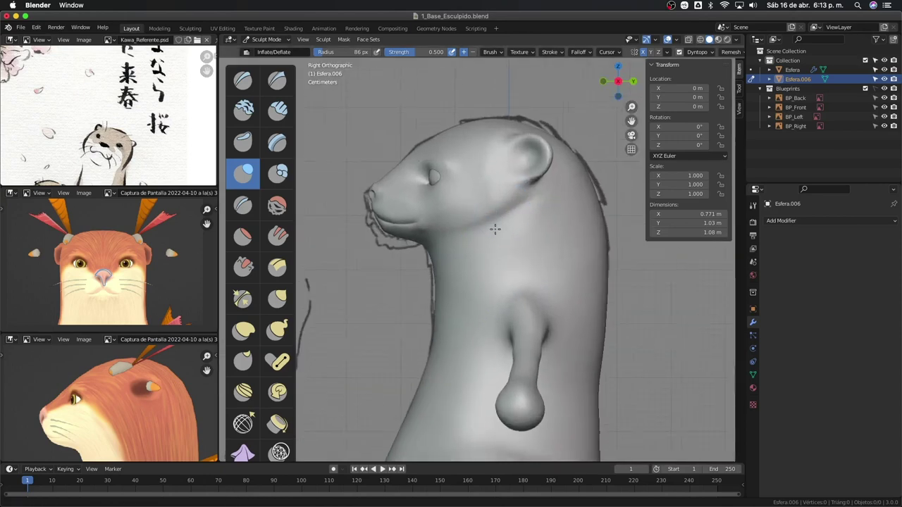
key("g")
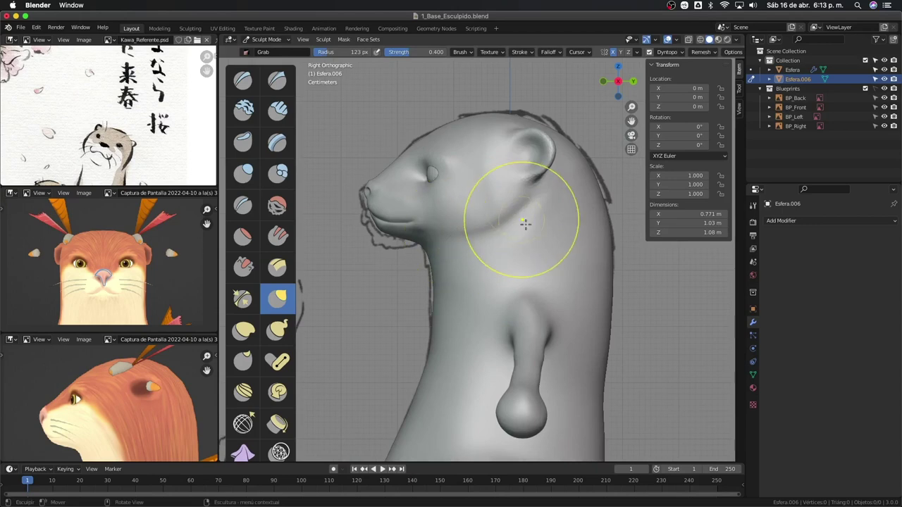
mouse_move(525, 223)
middle_mouse_down()
mouse_move(525, 216)
mouse_move(544, 223)
mouse_move(545, 235)
mouse_move(541, 222)
middle_mouse_up()
scroll(541, 222, "up", 2)
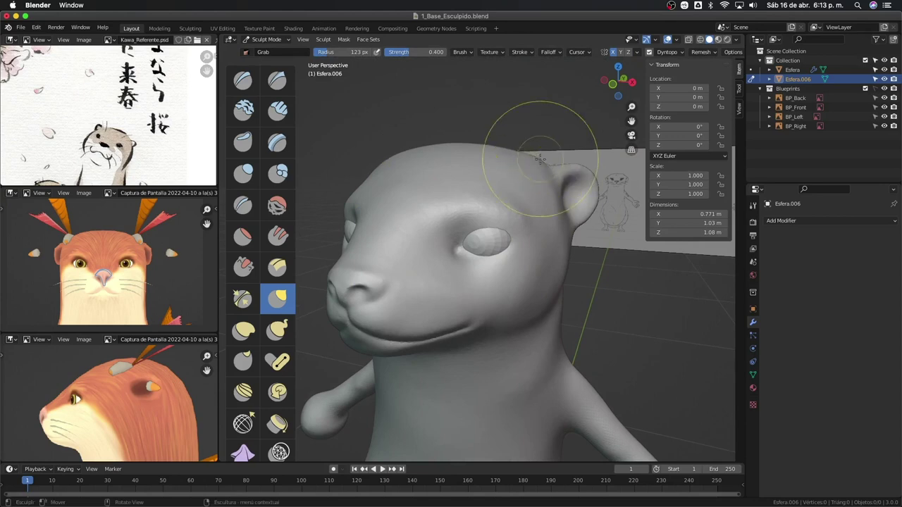
middle_click_drag(540, 159, 528, 205)
mouse_move(543, 174)
middle_mouse_down()
mouse_move(525, 185)
mouse_move(535, 222)
mouse_move(578, 211)
mouse_move(581, 253)
mouse_move(497, 257)
mouse_move(533, 235)
mouse_move(548, 257)
middle_mouse_up()
mouse_move(448, 284)
middle_mouse_down("shift")
mouse_move(582, 224)
mouse_move(568, 241)
mouse_move(588, 233)
mouse_move(461, 236)
mouse_move(529, 267)
middle_mouse_up("shift")
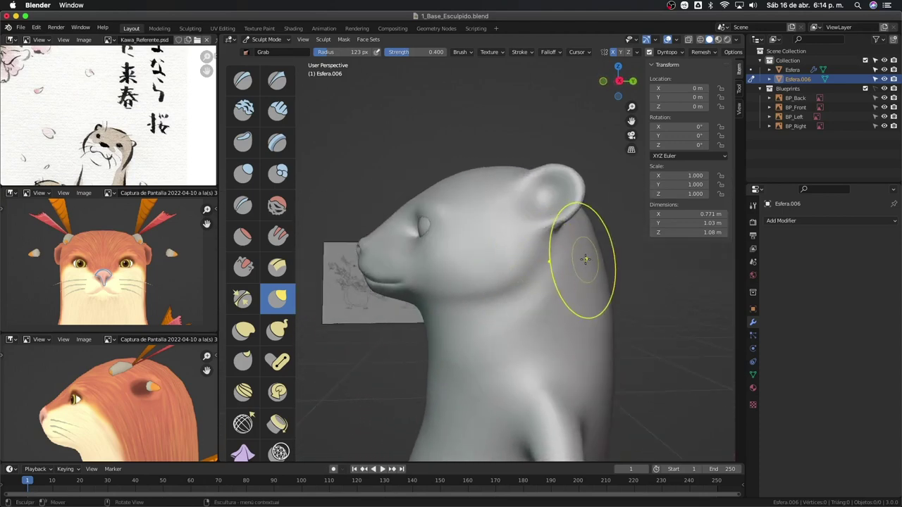
key("KP_1")
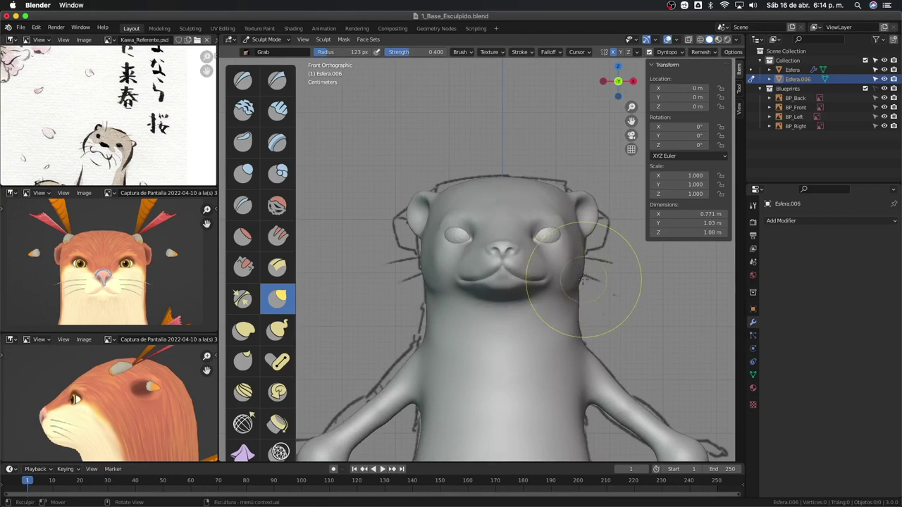
mouse_move(576, 274)
middle_mouse_down()
mouse_move(499, 276)
mouse_move(577, 266)
mouse_move(554, 221)
mouse_move(550, 256)
mouse_move(527, 173)
mouse_move(543, 159)
mouse_move(533, 177)
mouse_move(551, 167)
mouse_move(547, 205)
mouse_move(555, 165)
middle_mouse_up()
key("KP_3")
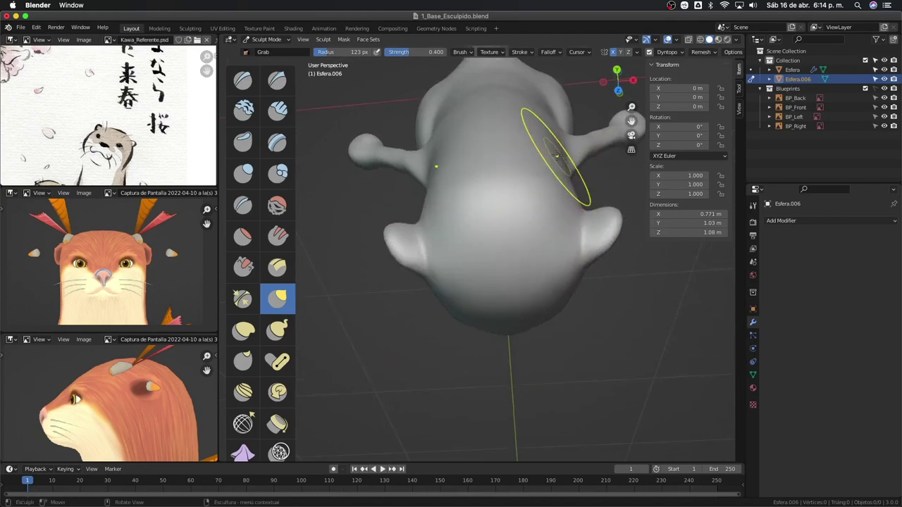
mouse_move(529, 241)
middle_mouse_down()
mouse_move(559, 201)
mouse_move(547, 208)
mouse_move(487, 172)
middle_mouse_up()
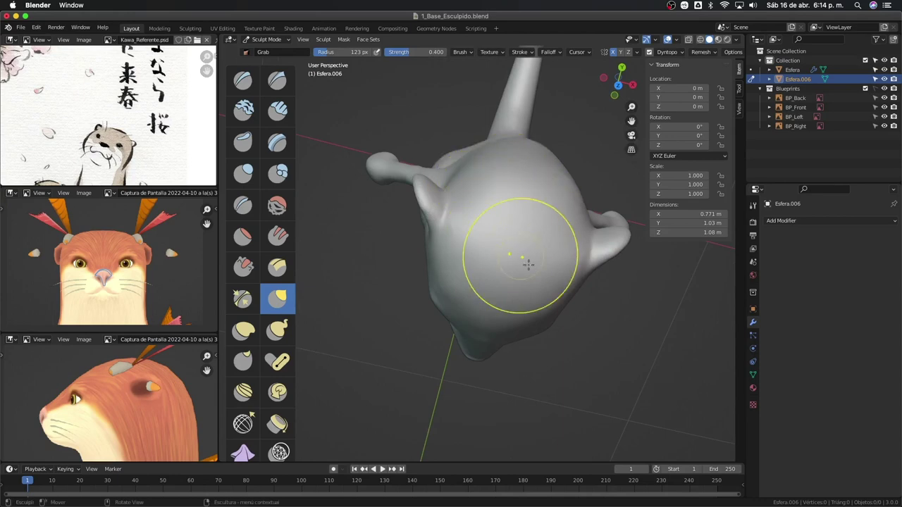
mouse_move(602, 317)
middle_mouse_down()
mouse_move(577, 282)
mouse_move(596, 296)
middle_mouse_up()
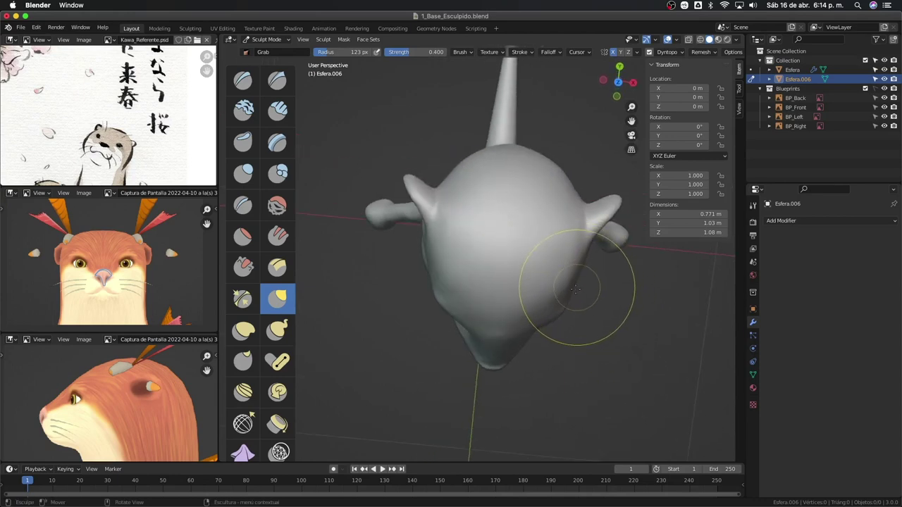
mouse_move(586, 304)
middle_mouse_down()
mouse_move(588, 255)
mouse_move(597, 266)
mouse_move(583, 282)
mouse_move(584, 273)
mouse_move(592, 292)
mouse_move(604, 257)
mouse_move(595, 248)
mouse_move(535, 241)
mouse_move(481, 251)
mouse_move(562, 246)
mouse_move(588, 228)
middle_mouse_up()
scroll(583, 282, "up", 3)
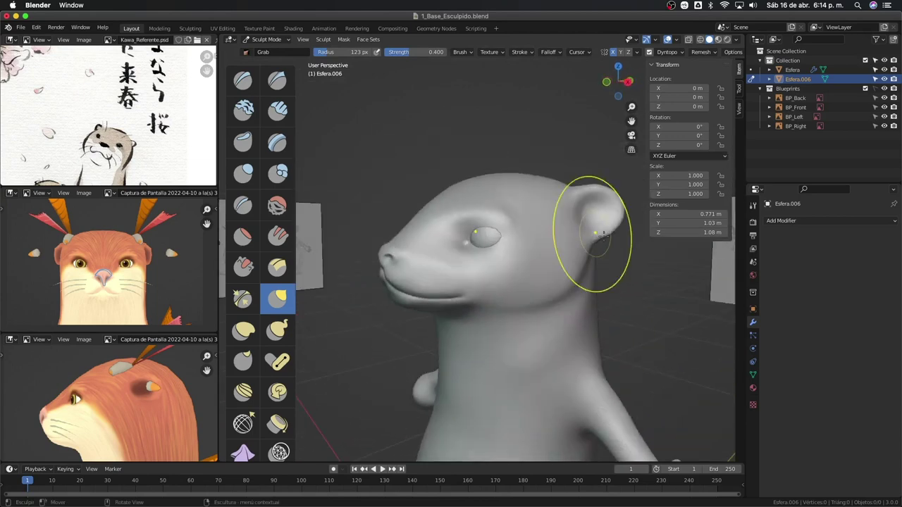
mouse_move(584, 332)
middle_mouse_down()
mouse_move(591, 201)
mouse_move(535, 283)
mouse_move(519, 292)
mouse_move(522, 308)
middle_mouse_up()
Step: Check the head in Front Orthographic, zoom to a three-quarter view, and pick Inflate/Deflate at 105 px
scroll(549, 287, "down", 4)
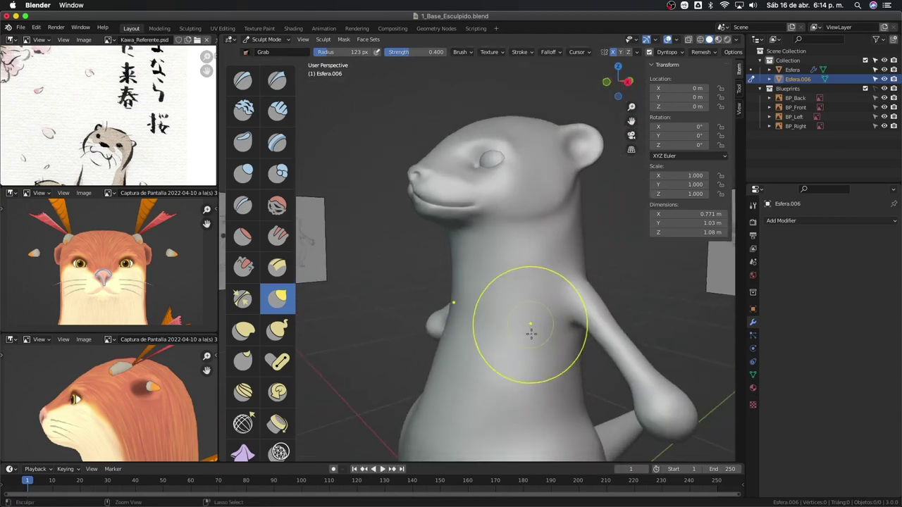
scroll(529, 328, "down", 3)
scroll(605, 324, "down", 1)
key("KP_1")
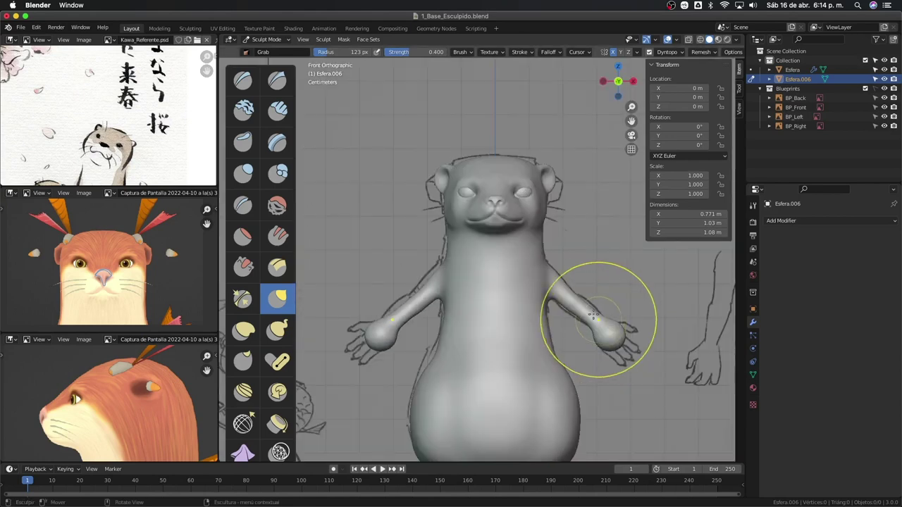
scroll(579, 305, "up", 1)
scroll(580, 268, "up", 2)
scroll(563, 282, "up", 3)
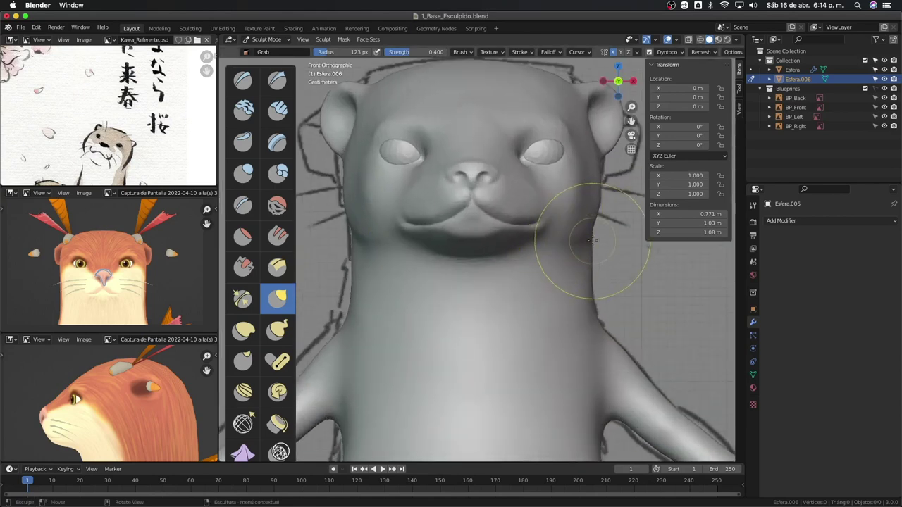
scroll(577, 228, "up", 1)
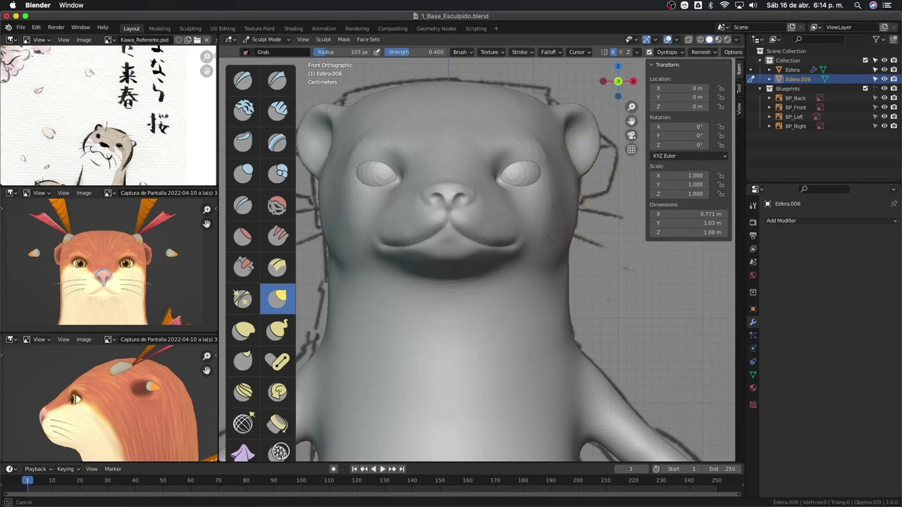
mouse_move(563, 211)
middle_mouse_down()
mouse_move(557, 231)
mouse_move(569, 243)
middle_mouse_up()
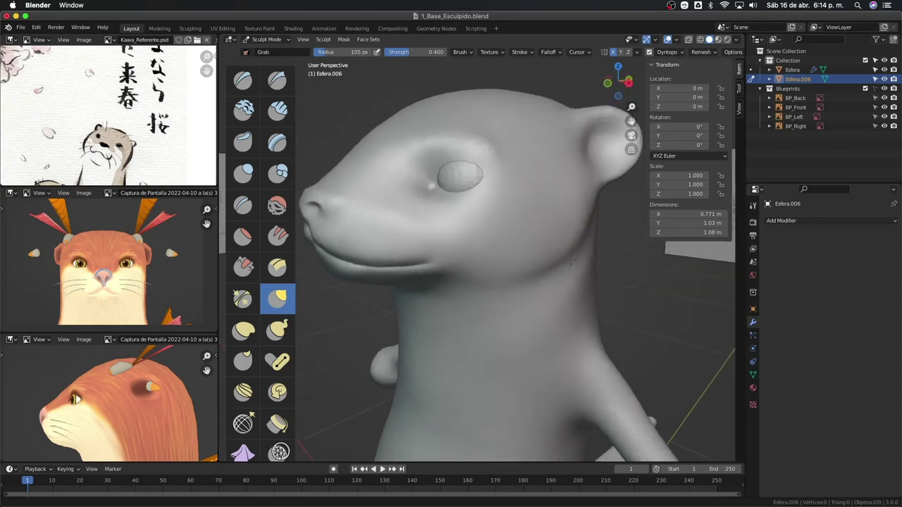
key("i")
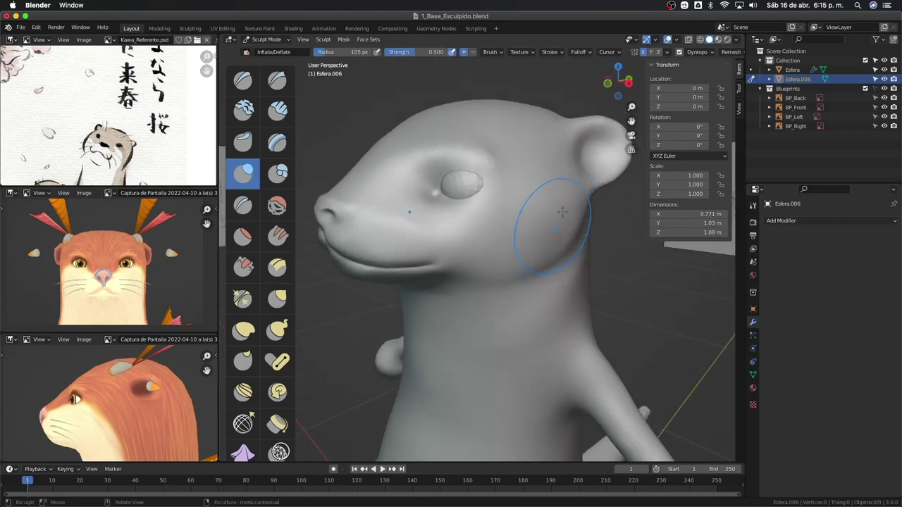
Step: Frame the whole otter in Front Orthographic and orbit to a three-quarter view of the cheeks
scroll(555, 192, "down", 4)
middle_click_drag(555, 191, 600, 299)
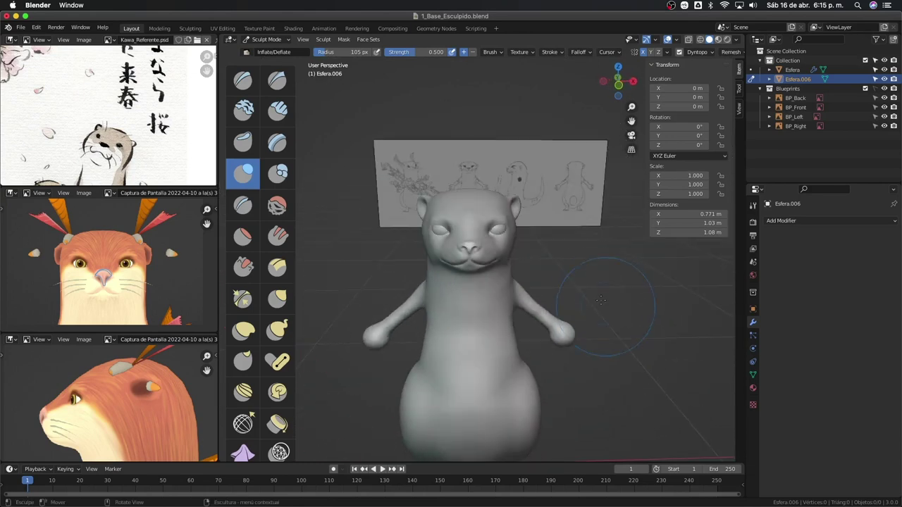
key("KP_1")
mouse_move(534, 274)
middle_mouse_down()
mouse_move(620, 279)
mouse_move(489, 235)
mouse_move(479, 298)
mouse_move(634, 317)
mouse_move(604, 332)
mouse_move(570, 286)
mouse_move(520, 294)
middle_mouse_up()
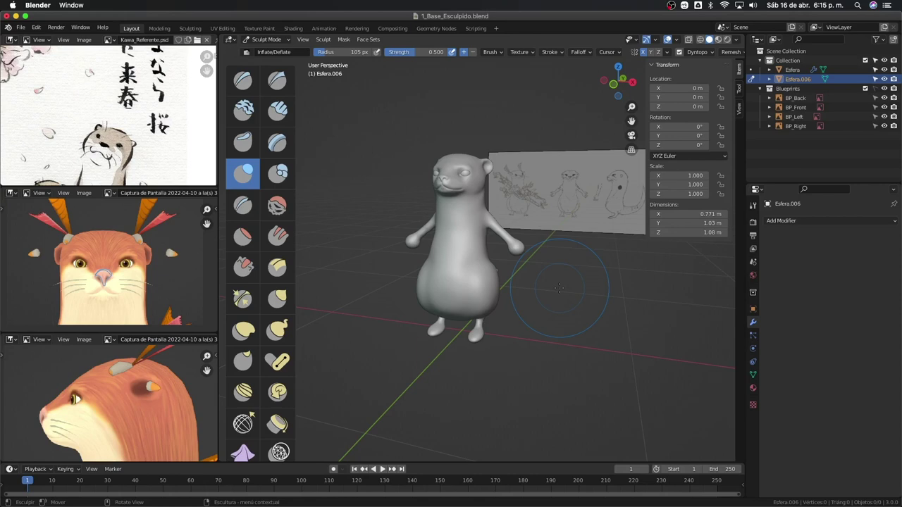
Step: Recheck the otter against the front drawing and orbit into perspective toward the hips
key("KP_1")
scroll(478, 288, "up", 2)
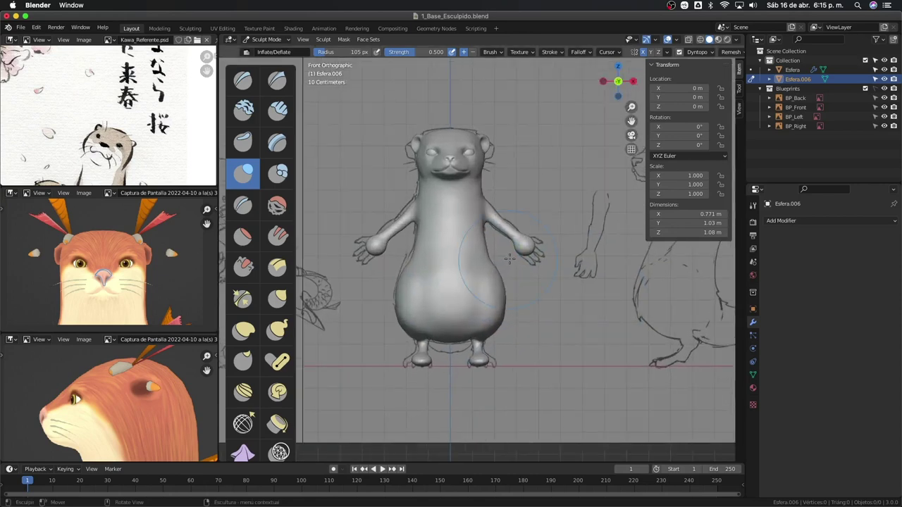
scroll(478, 288, "up", 3)
scroll(478, 287, "up", 2)
mouse_move(479, 282)
middle_mouse_down()
mouse_move(498, 247)
mouse_move(552, 242)
mouse_move(476, 238)
mouse_move(413, 207)
mouse_move(427, 261)
mouse_move(418, 262)
mouse_move(517, 135)
mouse_move(515, 164)
mouse_move(469, 250)
mouse_move(517, 83)
mouse_move(507, 136)
middle_mouse_up()
key("shift+c")
Step: Alternate Grab, Crease and Pinch brushes while framing the hips from the front
key("g")
key("shift+c")
key("g")
key("shift+c")
key("p")
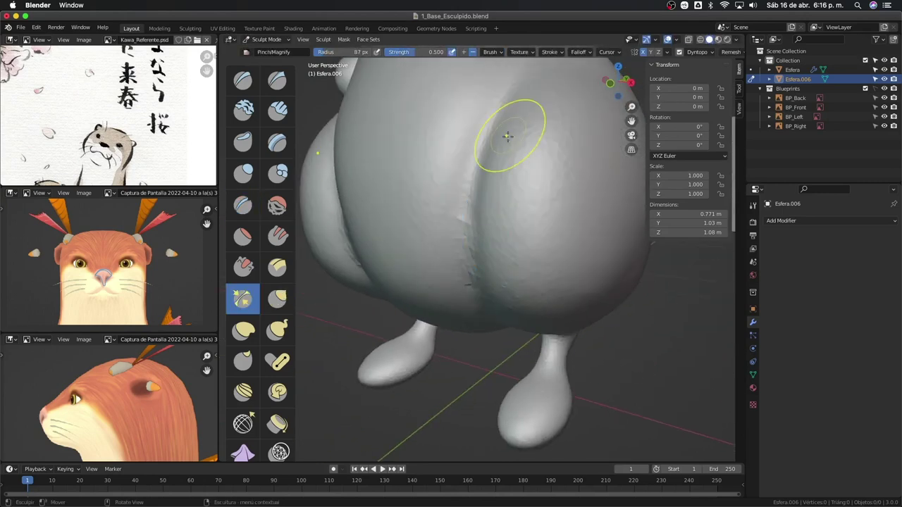
mouse_move(422, 211)
middle_mouse_down()
mouse_move(483, 161)
mouse_move(531, 181)
middle_mouse_up()
key("shift+c")
scroll(535, 162, "up", 2)
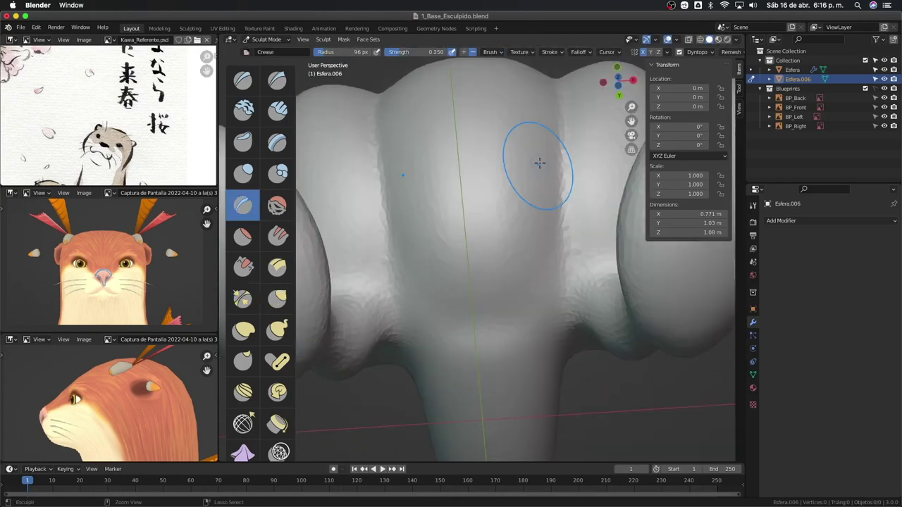
scroll(548, 205, "down", 2)
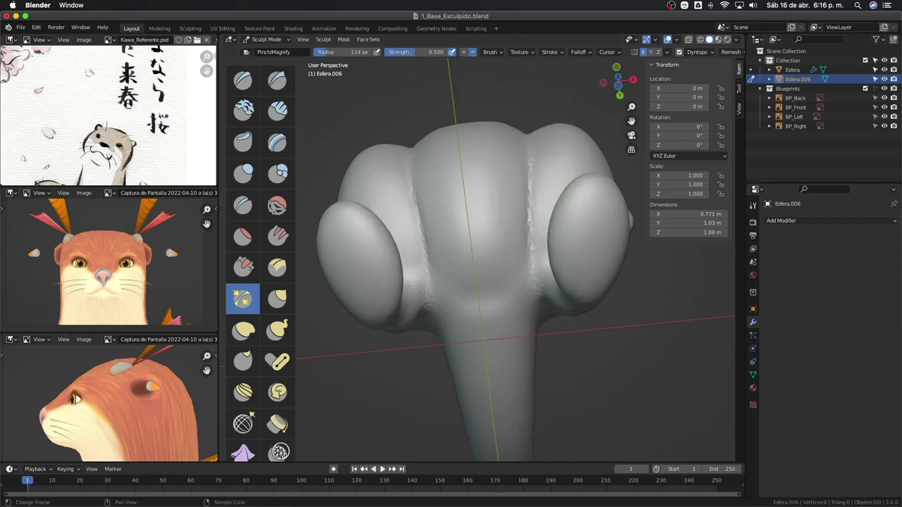
scroll(603, 321, "up", 3)
Step: Use Grab in Right Orthographic to shape the hips against the side drawing
key("g")
scroll(493, 276, "down", 4)
key("KP_3")
scroll(533, 245, "up", 4)
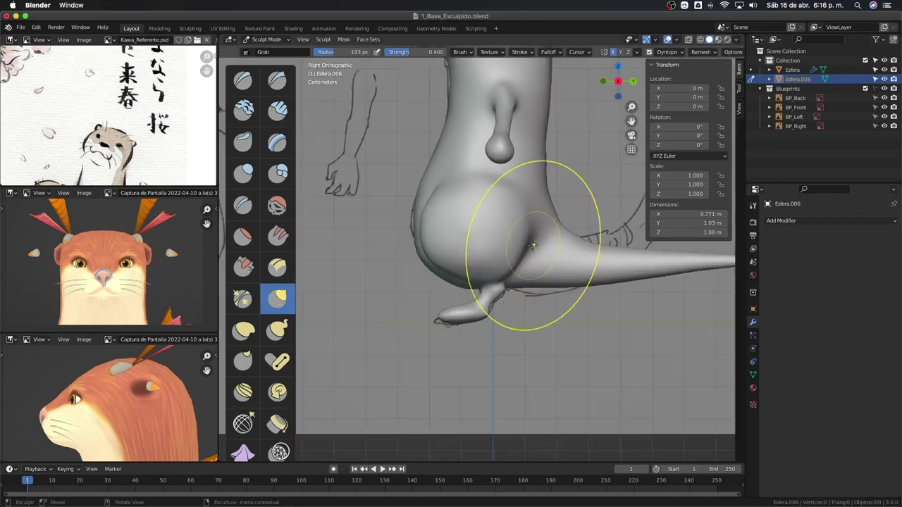
mouse_move(533, 245)
middle_mouse_down()
mouse_move(553, 110)
mouse_move(533, 181)
mouse_move(530, 296)
mouse_move(453, 288)
mouse_move(556, 300)
mouse_move(548, 237)
mouse_move(456, 261)
mouse_move(466, 230)
middle_mouse_up()
scroll(453, 289, "down", 3)
scroll(541, 196, "up", 5)
key("f")
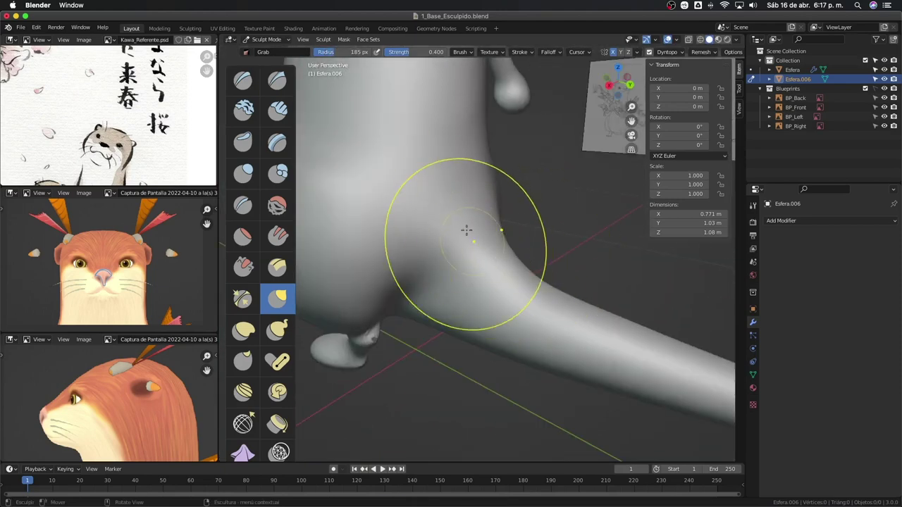
mouse_move(470, 117)
middle_mouse_down()
mouse_move(533, 272)
mouse_move(501, 211)
mouse_move(465, 205)
mouse_move(526, 210)
mouse_move(515, 225)
mouse_move(434, 177)
middle_mouse_up()
Step: Zoom and orbit around the hips to view the back of the body
scroll(533, 272, "down", 3)
scroll(465, 204, "up", 4)
scroll(465, 204, "down", 4)
scroll(515, 225, "up", 2)
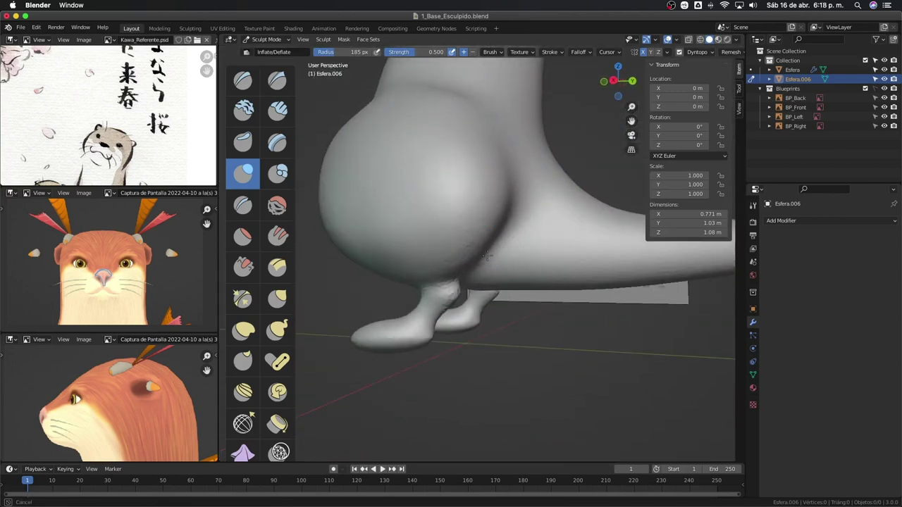
scroll(483, 205, "down", 2)
mouse_move(487, 256)
middle_mouse_down()
mouse_move(483, 205)
mouse_move(402, 197)
mouse_move(545, 181)
middle_mouse_up()
scroll(402, 198, "up", 2)
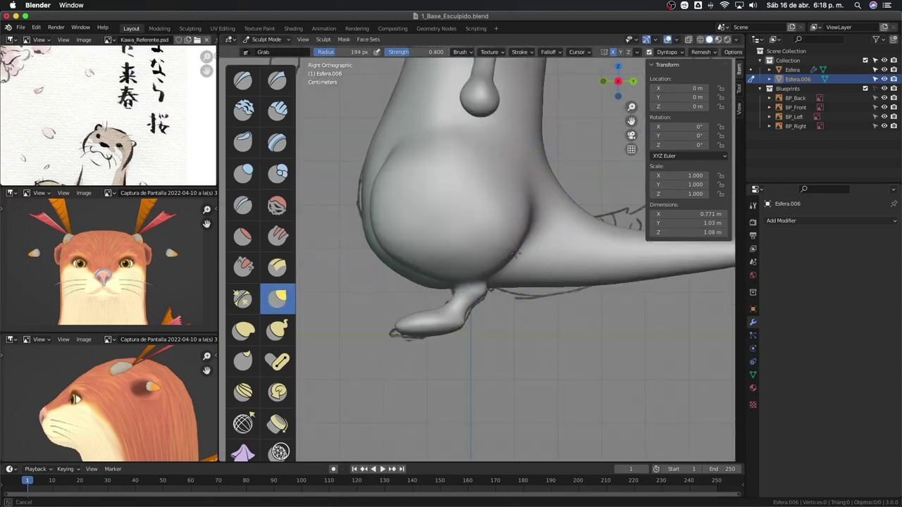
scroll(459, 185, "up", 1)
middle_click_drag(459, 185, 477, 248)
Step: Round the hips from rear angles with a 157 px brush, then switch to Crease at 149 px
left_click(400, 268)
mouse_move(401, 268)
middle_mouse_down()
mouse_move(399, 222)
mouse_move(532, 222)
mouse_move(519, 204)
middle_mouse_up()
mouse_move(459, 290)
middle_mouse_down()
mouse_move(584, 212)
mouse_move(514, 261)
mouse_move(543, 261)
mouse_move(564, 232)
middle_mouse_up()
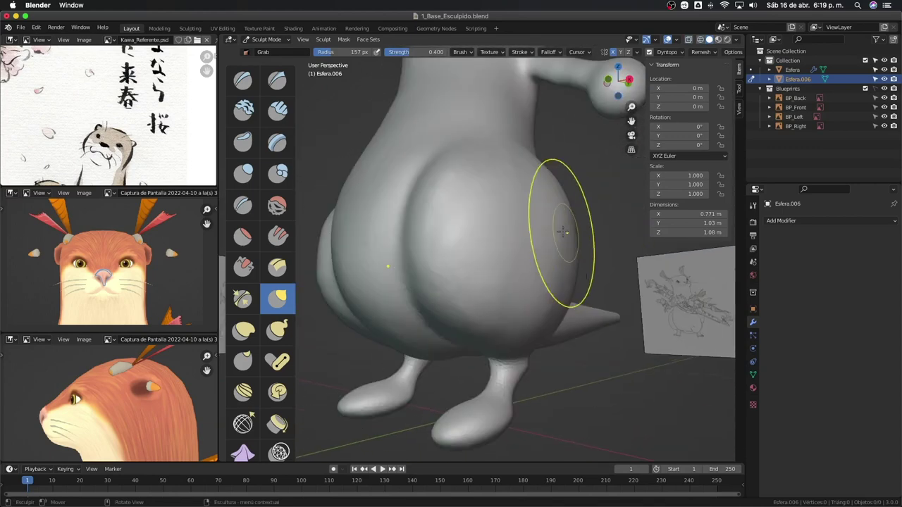
middle_click_drag(472, 331, 459, 261)
key("shift+c")
mouse_move(476, 122)
middle_mouse_down()
mouse_move(436, 242)
mouse_move(478, 213)
middle_mouse_up()
mouse_move(517, 178)
middle_mouse_down()
mouse_move(512, 228)
mouse_move(477, 237)
mouse_move(501, 275)
mouse_move(484, 220)
middle_mouse_up()
scroll(483, 220, "down", 2)
Step: Check the front view, switch to Grab, and orbit to the side, tail and back of the hips
scroll(483, 221, "down", 4)
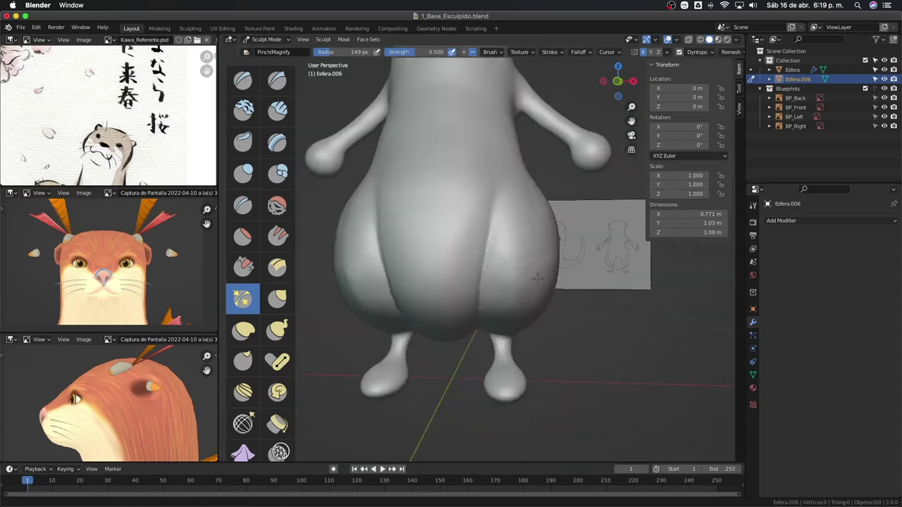
key("KP_1")
key("g")
scroll(493, 271, "up", 3)
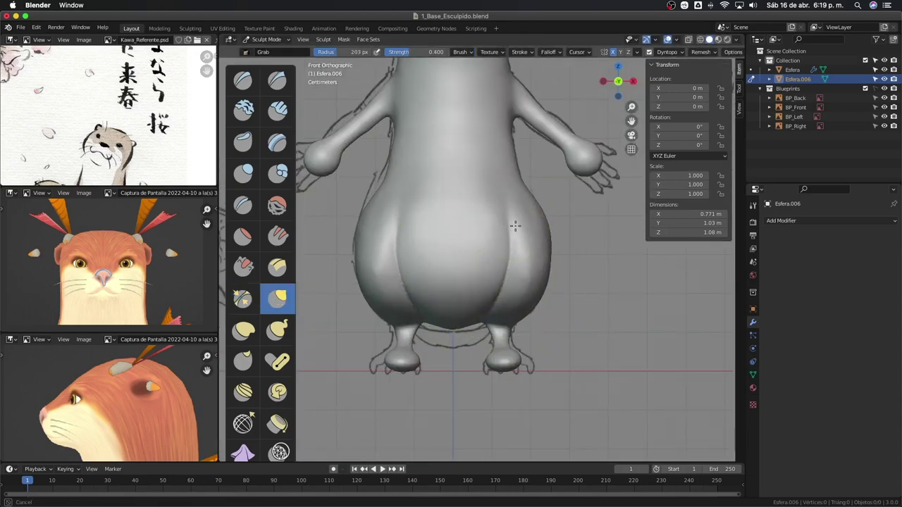
mouse_move(500, 288)
middle_mouse_down()
mouse_move(423, 298)
mouse_move(416, 202)
mouse_move(423, 293)
middle_mouse_up()
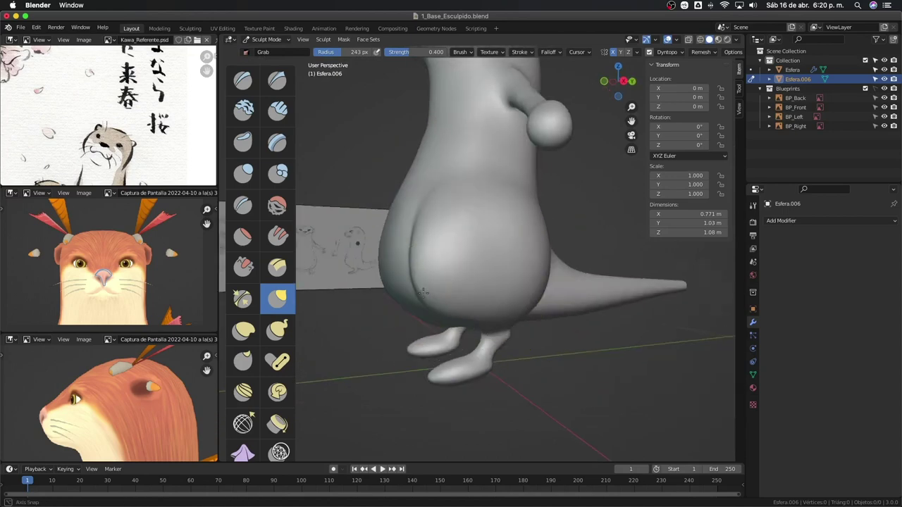
mouse_move(378, 242)
middle_mouse_down()
mouse_move(463, 183)
mouse_move(450, 225)
middle_mouse_up()
Step: Work the hips with Pinch and then Inflate while orbiting around the body and belly
key("p")
scroll(453, 228, "up", 3)
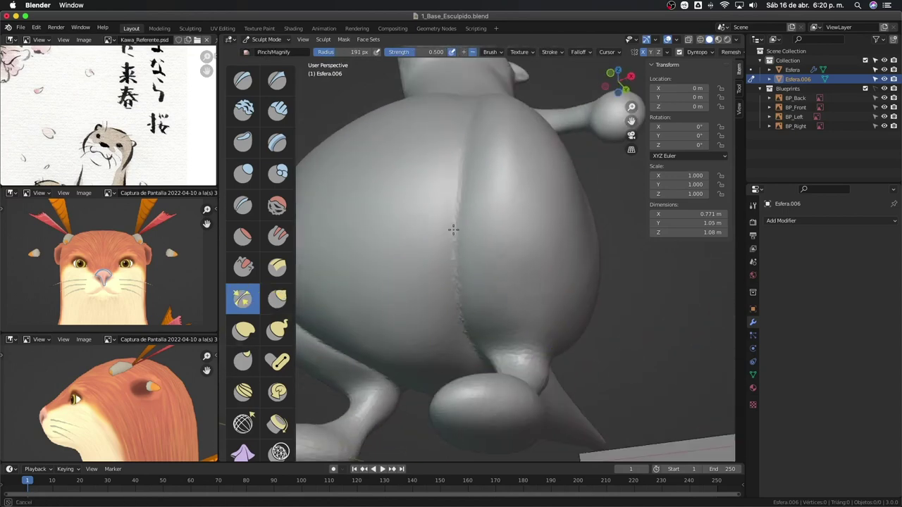
scroll(493, 285, "up", 2)
scroll(493, 285, "down", 2)
key("i")
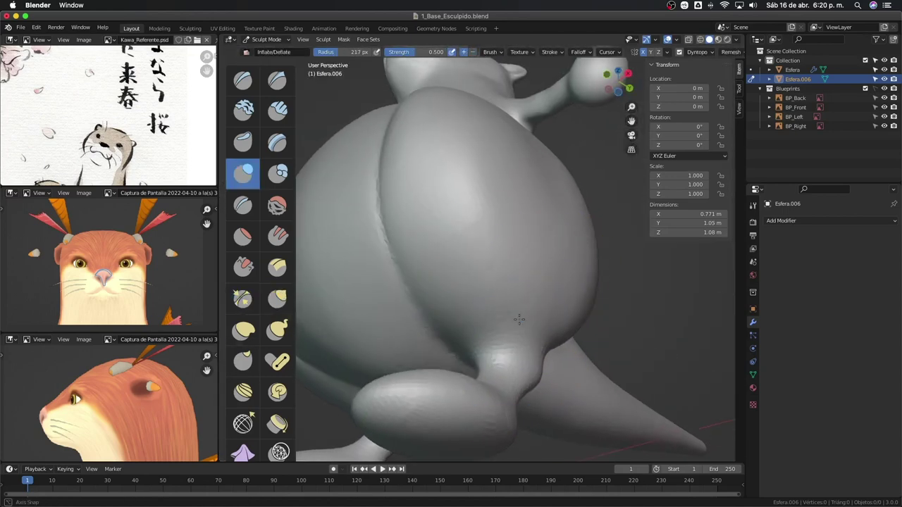
scroll(494, 322, "down", 2)
middle_click_drag(495, 321, 495, 322)
mouse_move(487, 218)
middle_mouse_down()
mouse_move(527, 224)
mouse_move(473, 376)
middle_mouse_up()
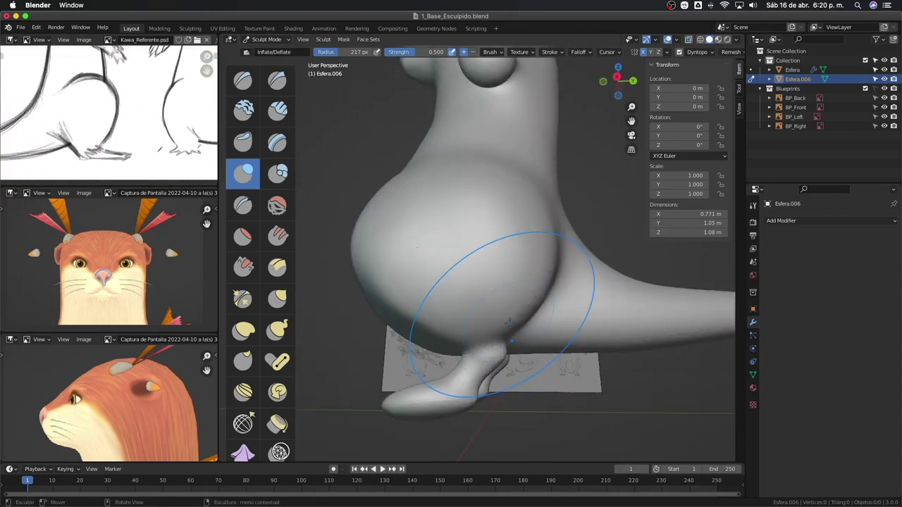
Step: Deepen the creases between the hips and legs with the Crease brush from side angles
key("shift+c")
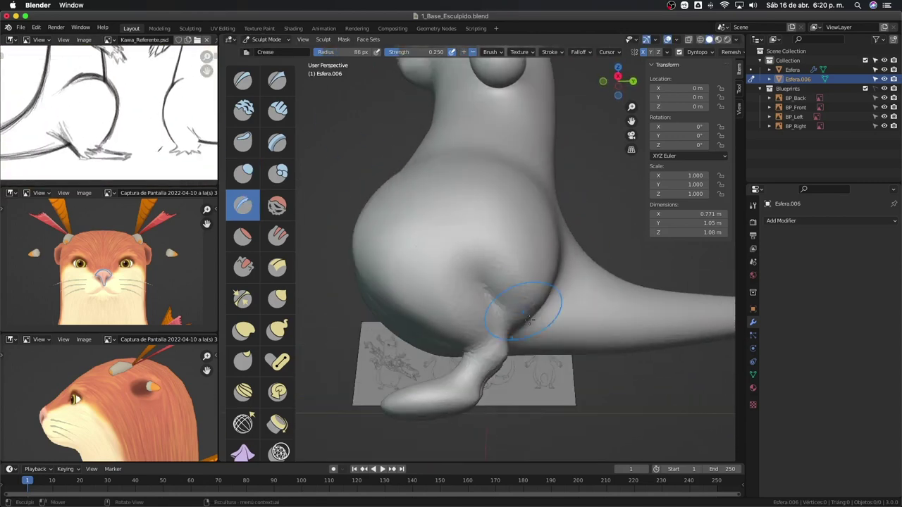
mouse_move(503, 323)
middle_mouse_down()
mouse_move(522, 282)
mouse_move(487, 303)
middle_mouse_up()
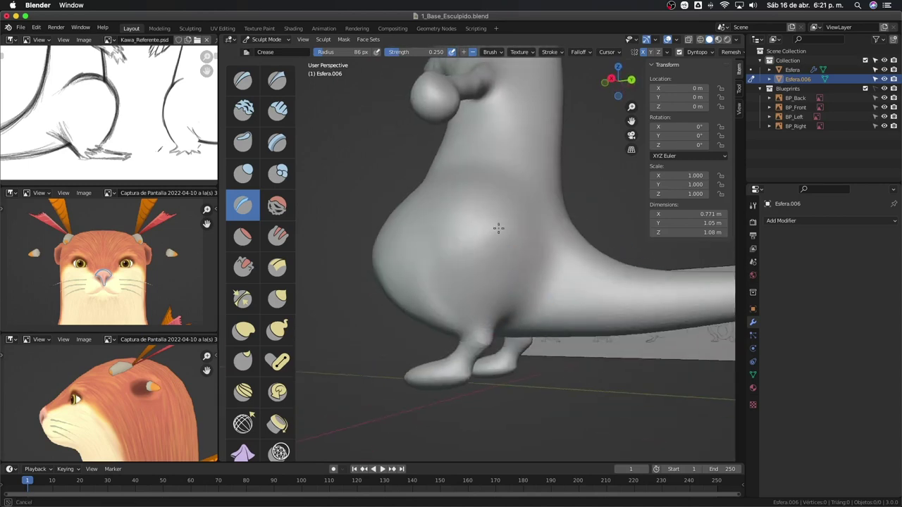
scroll(486, 303, "up", 3)
scroll(487, 303, "up", 2)
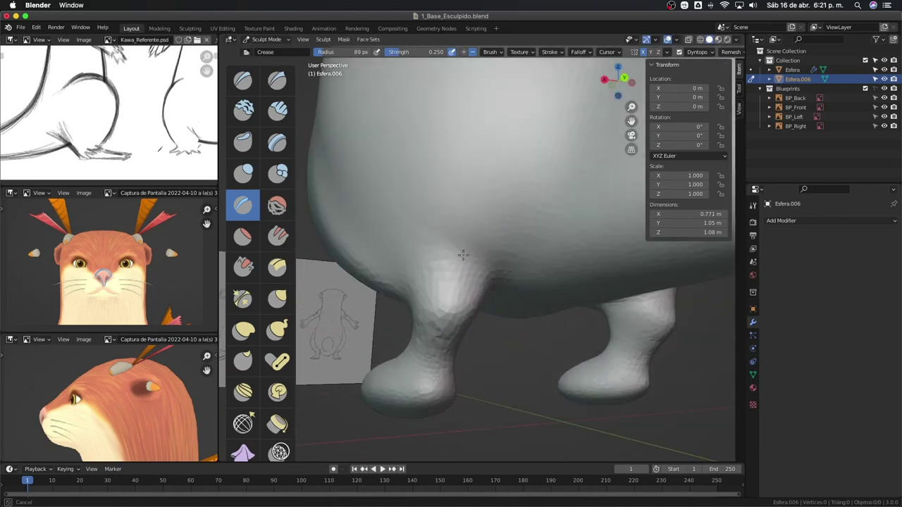
scroll(479, 282, "up", 2)
middle_click_drag(479, 282, 469, 259)
scroll(469, 260, "down", 3)
scroll(469, 260, "down", 3)
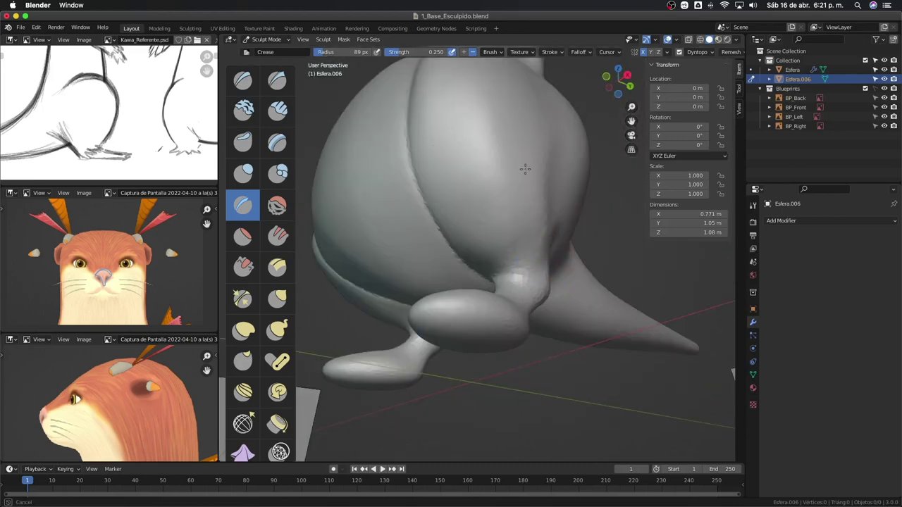
Step: Switch through Inflate to Grab at 282 px and snap to Front Orthographic
key("i")
mouse_move(505, 183)
middle_mouse_down()
mouse_move(525, 264)
mouse_move(452, 200)
mouse_move(495, 228)
mouse_move(545, 226)
mouse_move(534, 226)
mouse_move(525, 202)
mouse_move(451, 282)
mouse_move(381, 381)
middle_mouse_up()
key("g")
key("KP_1")
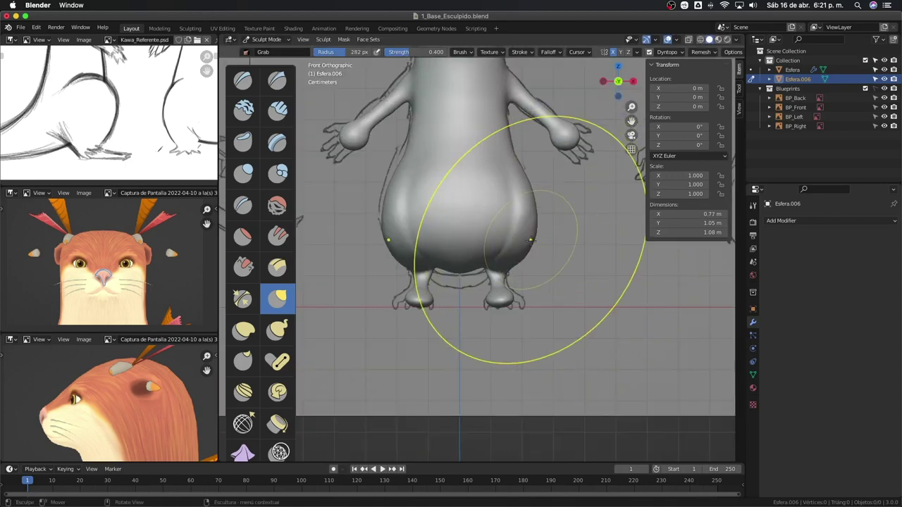
Step: Refine the otter's feet and hips with the Crease, Grab and Inflate brushes
middle_click_drag(526, 247, 489, 204)
key("shift+c")
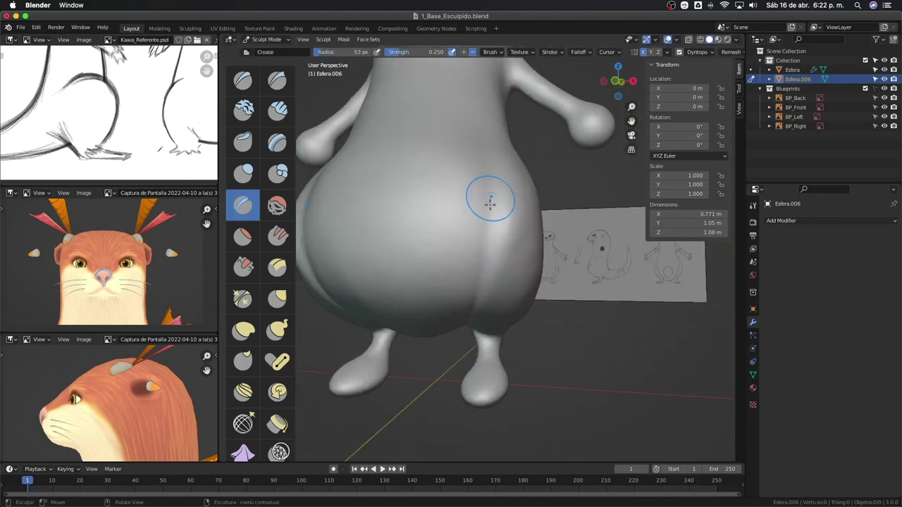
key("g")
mouse_move(497, 343)
middle_mouse_down()
mouse_move(563, 262)
mouse_move(512, 282)
mouse_move(415, 290)
mouse_move(403, 181)
mouse_move(467, 169)
mouse_move(480, 339)
middle_mouse_up()
key("i")
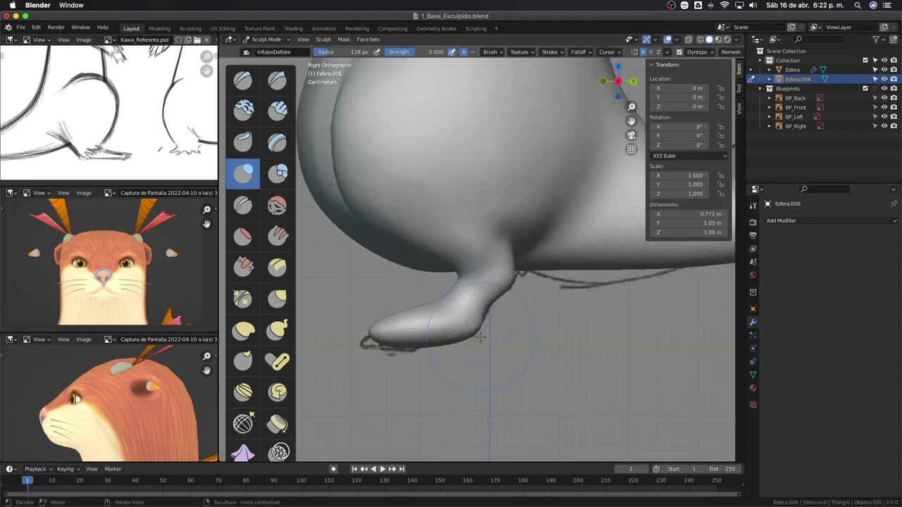
mouse_move(451, 297)
middle_mouse_down()
mouse_move(453, 232)
mouse_move(477, 187)
mouse_move(493, 211)
mouse_move(427, 194)
mouse_move(549, 228)
mouse_move(539, 246)
mouse_move(574, 232)
mouse_move(547, 235)
middle_mouse_up()
scroll(547, 235, "up", 4)
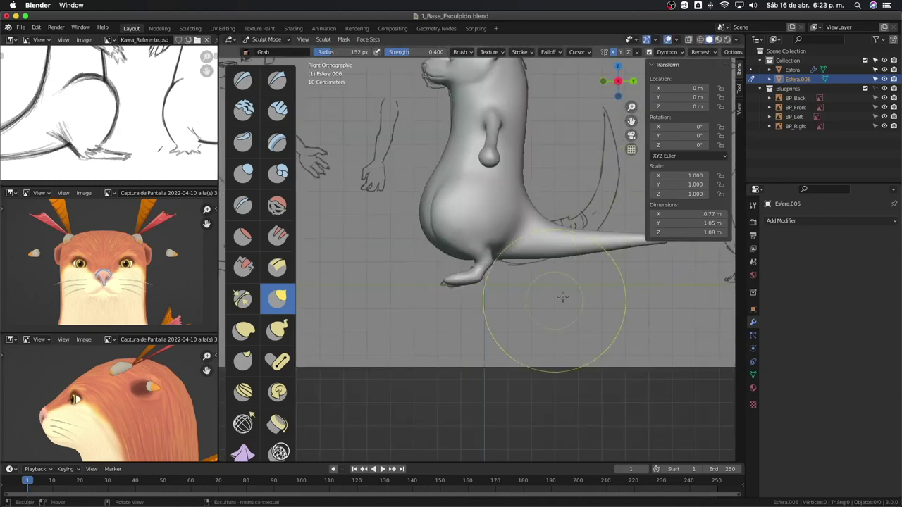
Step: In Right Orthographic, stretch the tail to a longer tapered tip, making the mesh 1.11 m in Y
mouse_move(553, 302)
middle_mouse_down()
mouse_move(543, 281)
mouse_move(565, 246)
mouse_move(503, 201)
middle_mouse_up()
scroll(543, 282, "up", 2)
key("i")
mouse_move(542, 265)
middle_mouse_down()
mouse_move(493, 177)
mouse_move(619, 244)
middle_mouse_up()
key("KP_3")
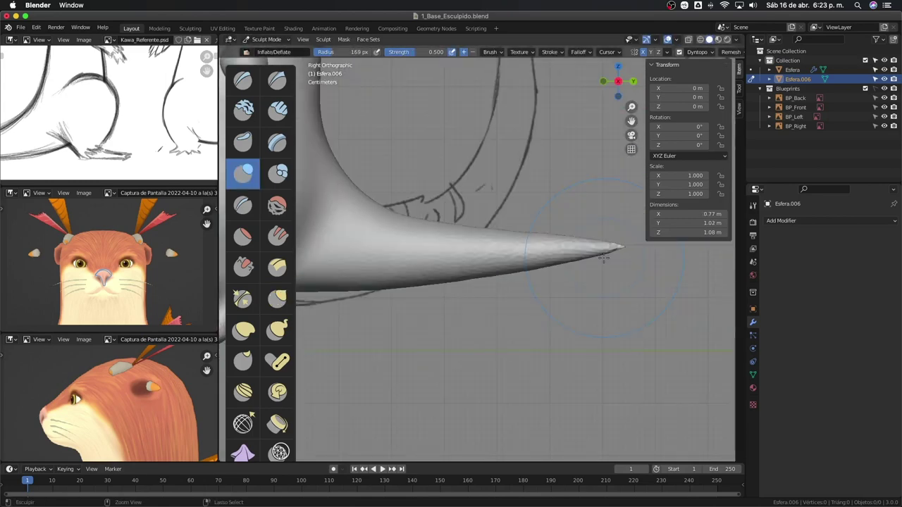
scroll(506, 278, "down", 3)
scroll(552, 257, "up", 3)
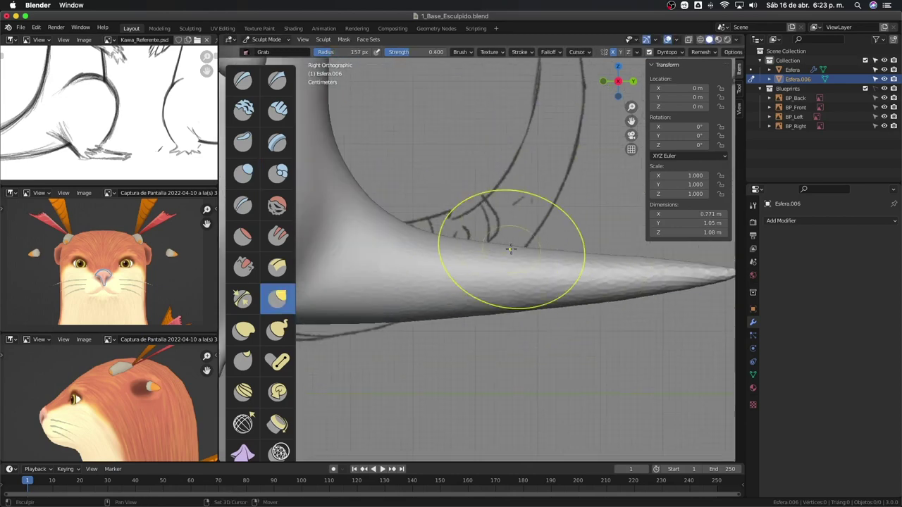
mouse_move(513, 262)
middle_mouse_down()
mouse_move(493, 302)
mouse_move(534, 215)
middle_mouse_up()
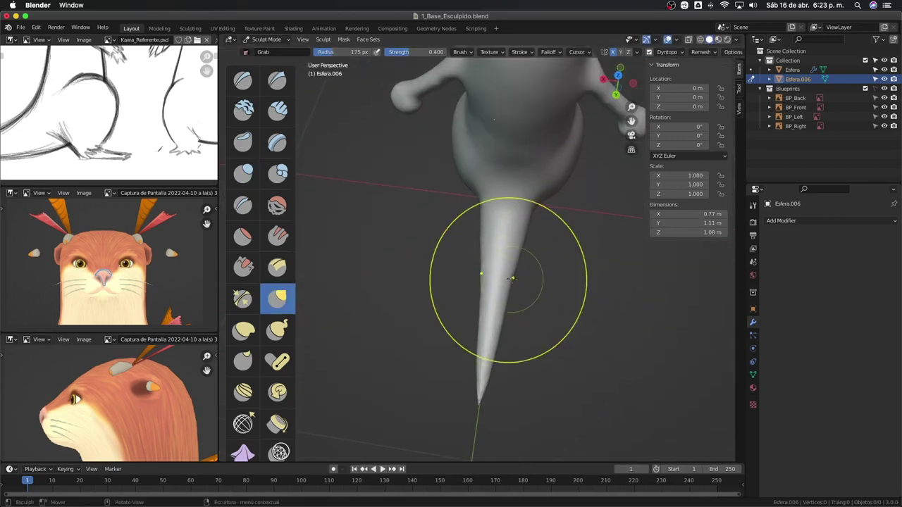
Step: Compare the otter's body and arm against the front and side reference drawings
key("KP_1")
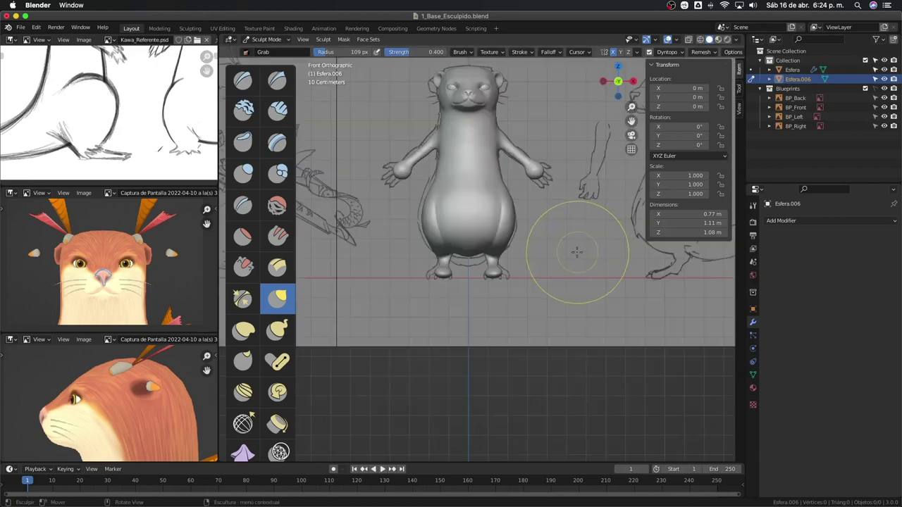
key("KP_3")
scroll(412, 250, "up", 1)
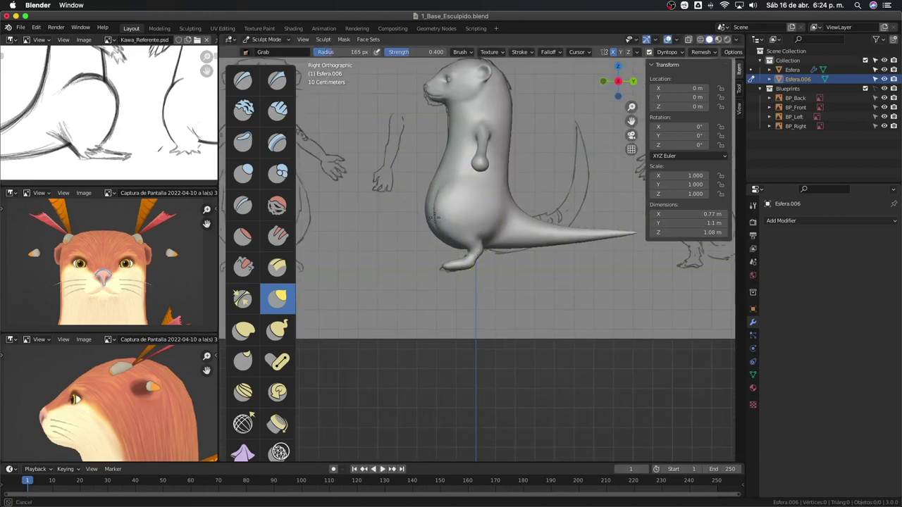
key("KP_1")
scroll(574, 282, "up", 6)
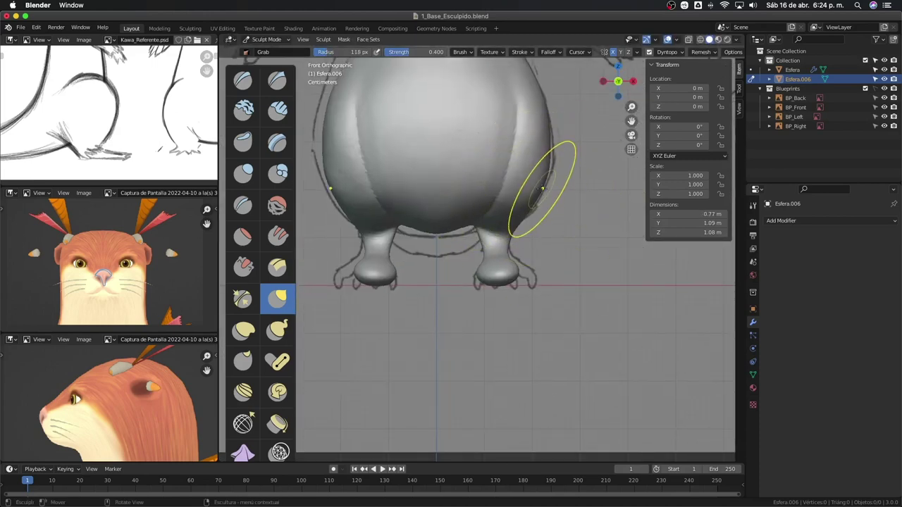
mouse_move(542, 188)
middle_mouse_down()
mouse_move(507, 212)
mouse_move(487, 241)
middle_mouse_up()
key("KP_1")
scroll(570, 173, "up", 4)
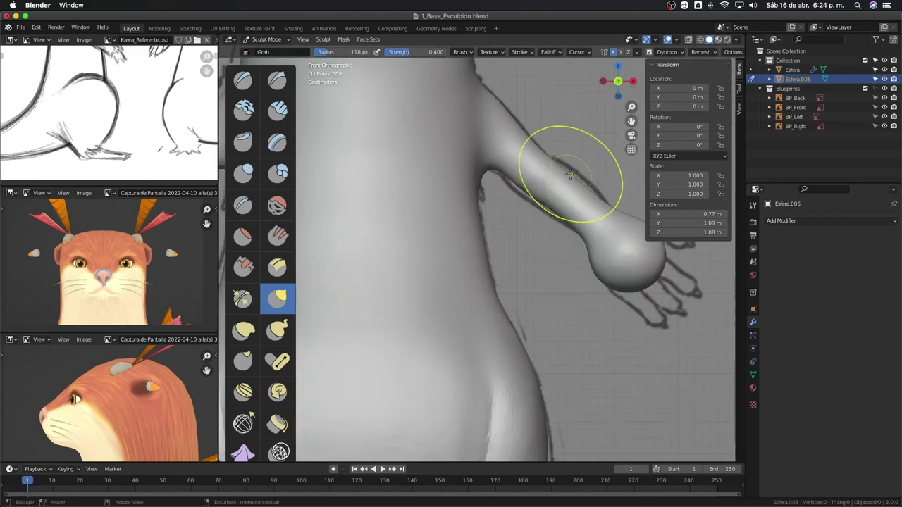
mouse_move(575, 206)
middle_mouse_down()
mouse_move(433, 363)
mouse_move(513, 322)
mouse_move(445, 234)
mouse_move(404, 246)
mouse_move(422, 254)
middle_mouse_up()
Step: Try an inflate, undo it, then grab the forearm up and outward toward the drawing
left_click(242, 172)
middle_click_drag(493, 246, 531, 243)
key("KP_1")
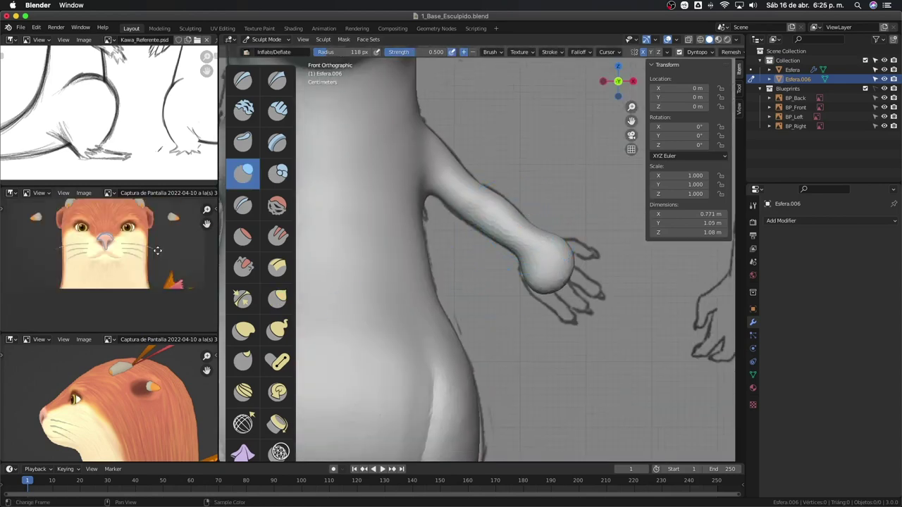
key("ctrl+z")
key("g")
left_click_drag(503, 252, 524, 219)
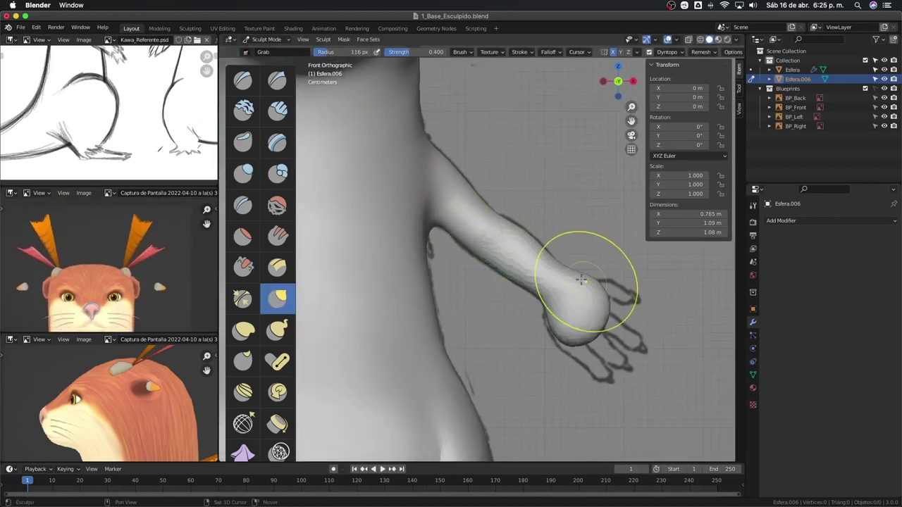
mouse_move(581, 279)
middle_mouse_down("shift")
mouse_move(567, 269)
mouse_move(520, 284)
mouse_move(486, 169)
middle_mouse_up("shift")
Step: Check the arms from top, front and perspective views, keeping the Grab brush at 166 px, strength 0.400
key("KP_7")
key("KP_1")
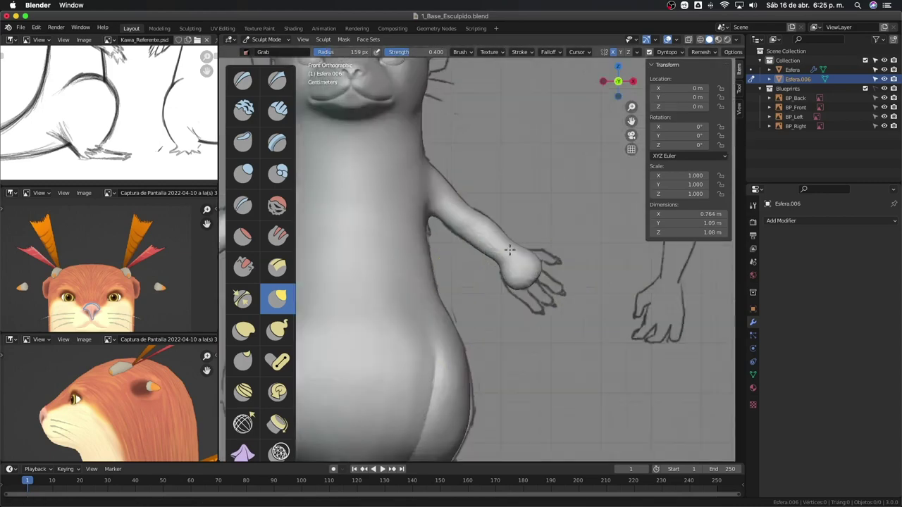
scroll(533, 231, "up", 2)
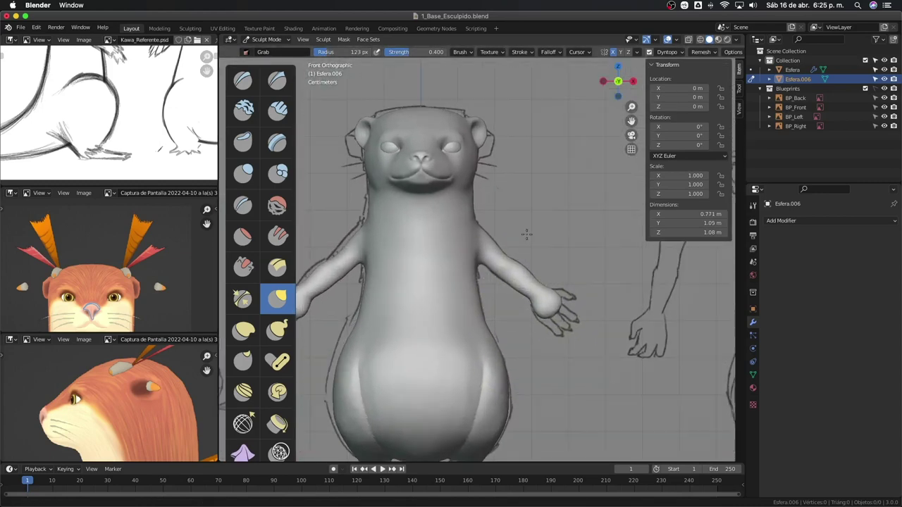
scroll(527, 235, "up", 2)
scroll(543, 221, "up", 2)
middle_click_drag(546, 194, 510, 236)
scroll(496, 275, "down", 3)
middle_click_drag(486, 167, 509, 386)
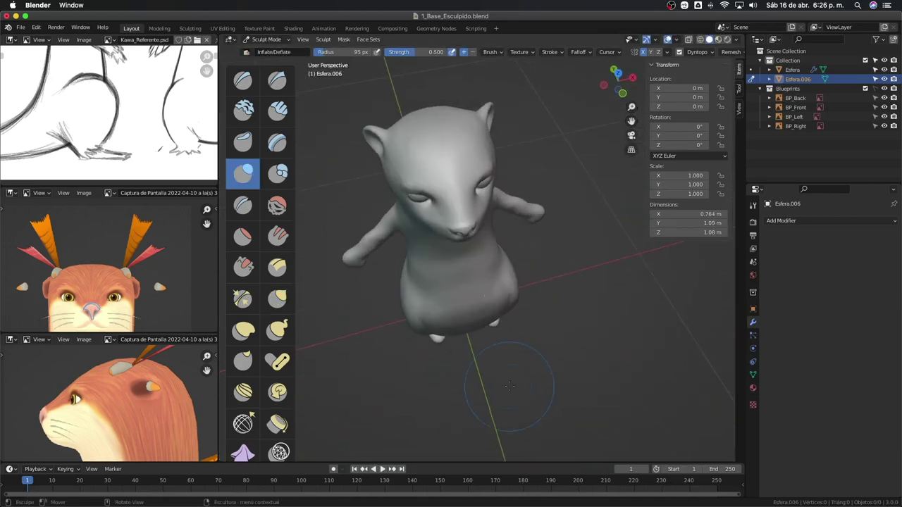
key("g")
mouse_move(498, 325)
middle_mouse_down()
mouse_move(497, 306)
mouse_move(458, 272)
mouse_move(439, 342)
mouse_move(555, 274)
mouse_move(524, 297)
mouse_move(547, 331)
middle_mouse_up()
key("KP_1")
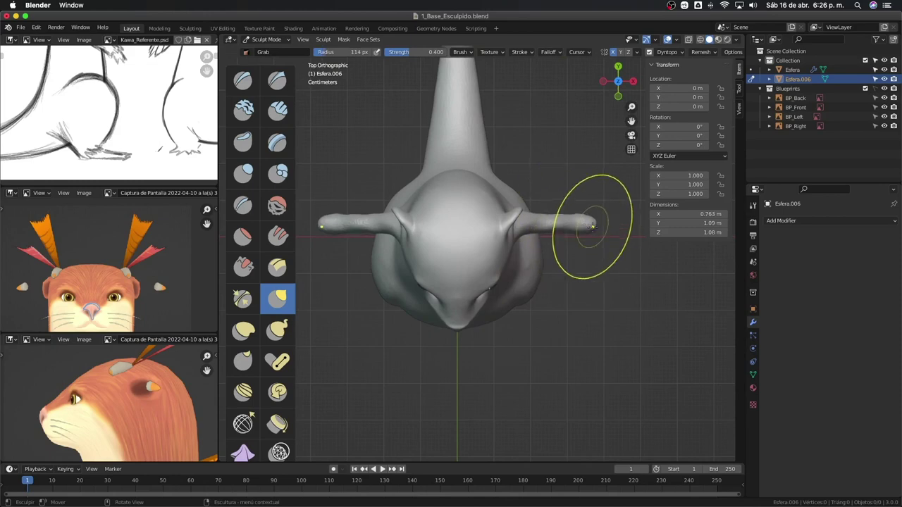
mouse_move(594, 221)
middle_mouse_down()
mouse_move(540, 291)
mouse_move(543, 383)
middle_mouse_up()
key("KP_1")
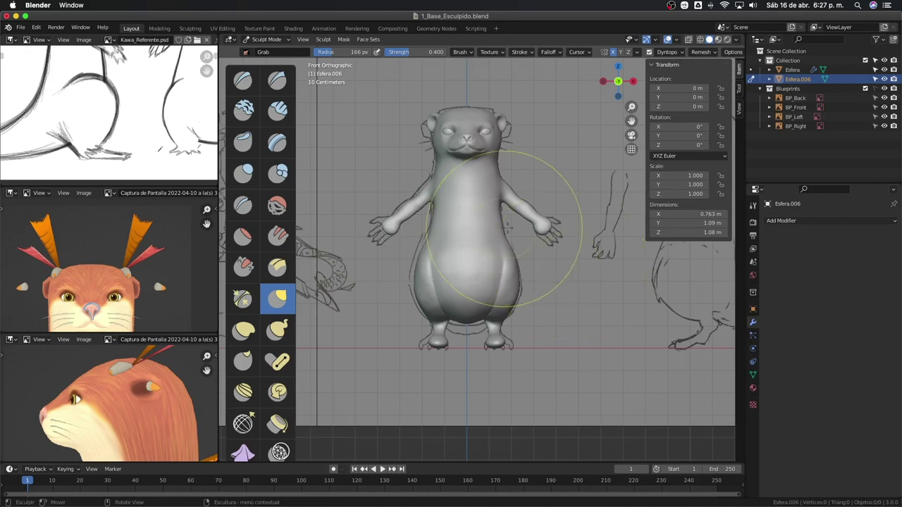
scroll(574, 232, "down", 4)
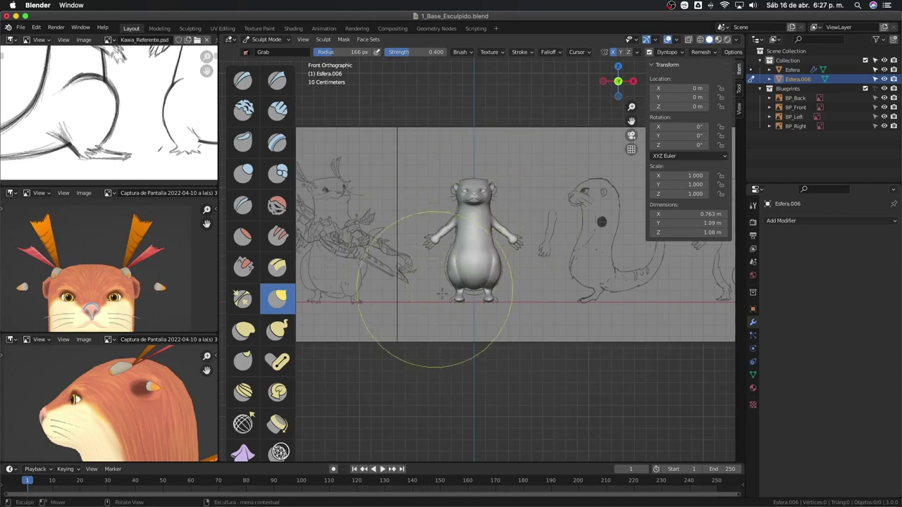
middle_click_drag(101, 300, 106, 245)
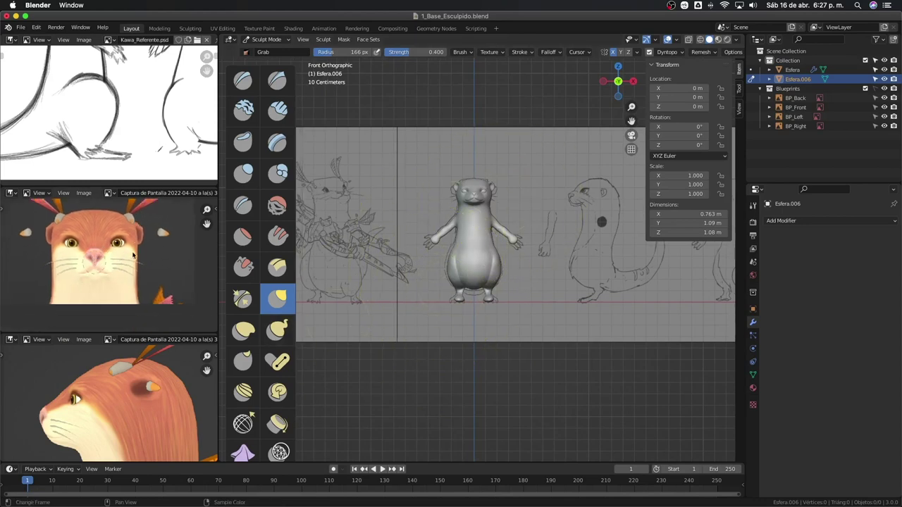
middle_click_drag(145, 208, 138, 330)
mouse_move(166, 128)
middle_mouse_down()
mouse_move(145, 169)
mouse_move(141, 141)
middle_mouse_up()
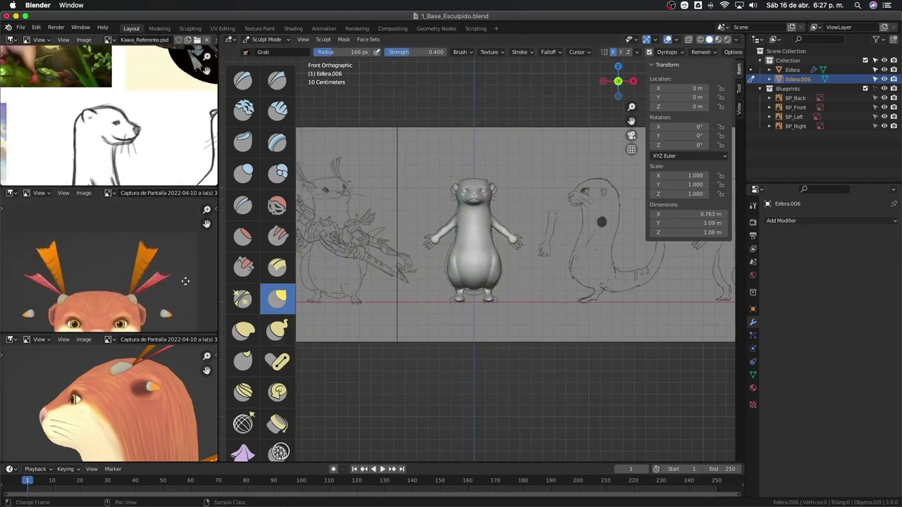
middle_click_drag(106, 295, 111, 222)
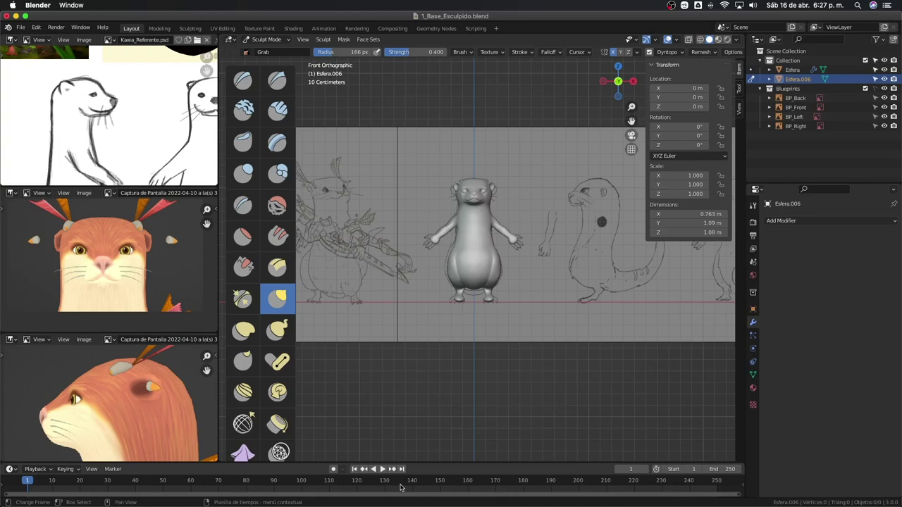
key("ctrl")
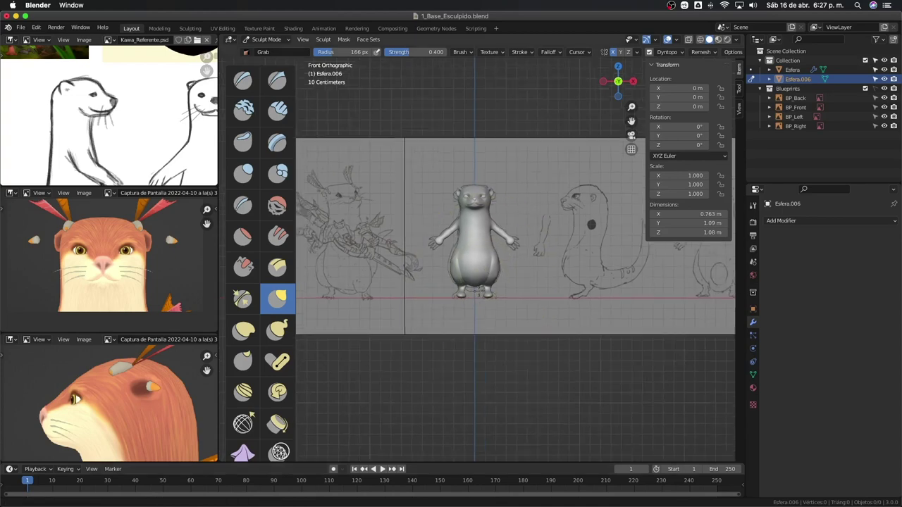
scroll(512, 257, "up", 2)
scroll(513, 257, "up", 2)
scroll(514, 255, "up", 1)
scroll(522, 253, "up", 1)
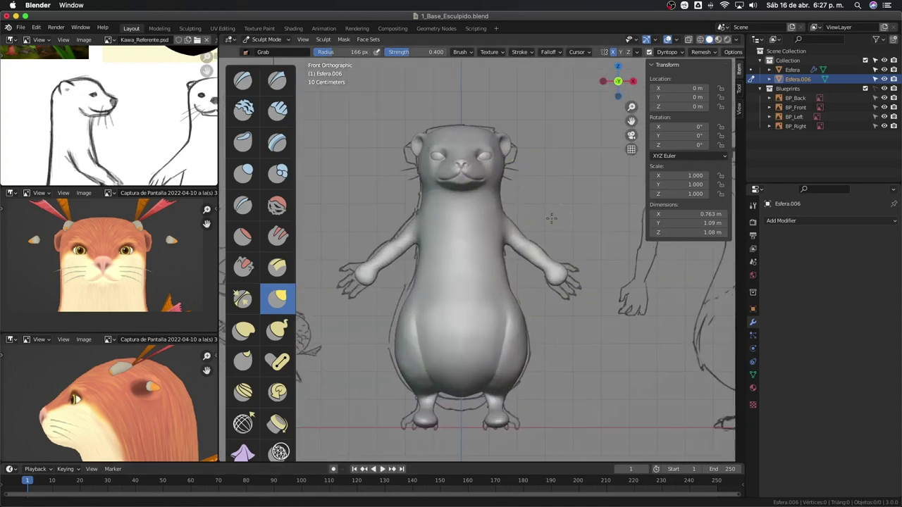
scroll(529, 249, "up", 1)
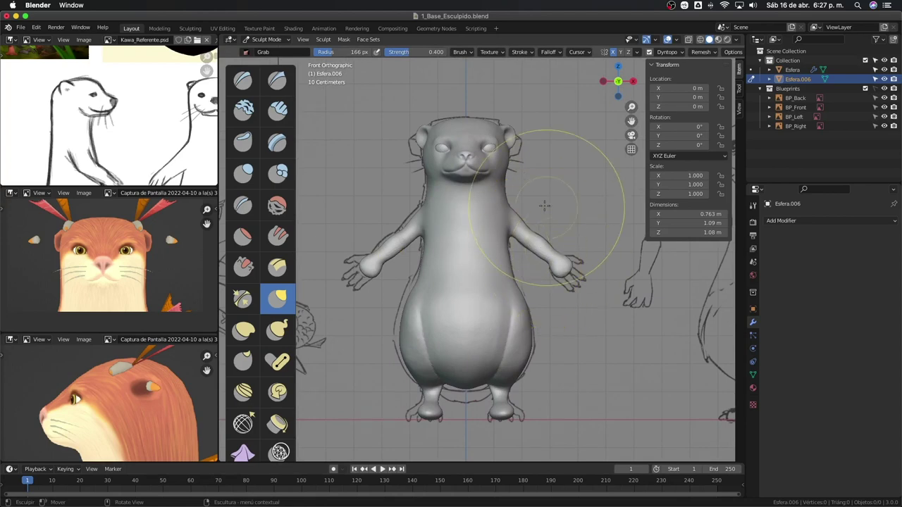